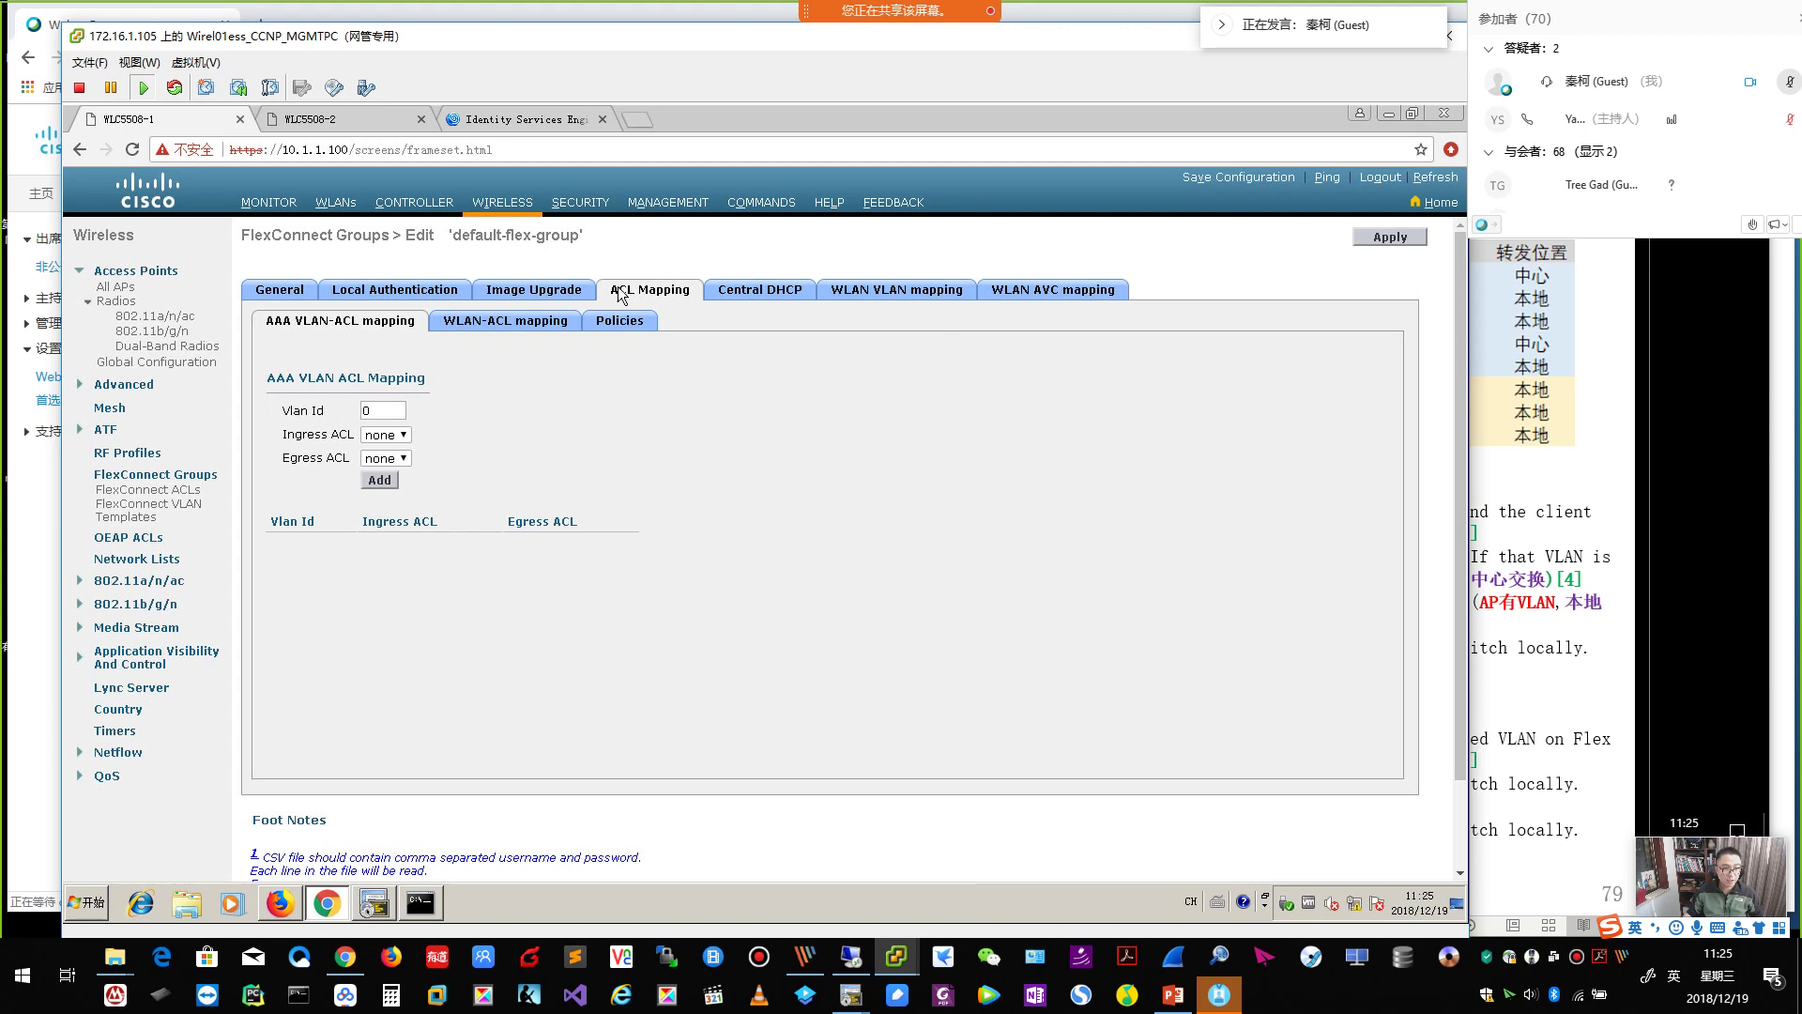
Open the QYT_FlexConnect_Dot1x WLAN's Advanced FlexConnect settings, then bring Webex Events to the front.
left_click(338, 203)
left_click(264, 370)
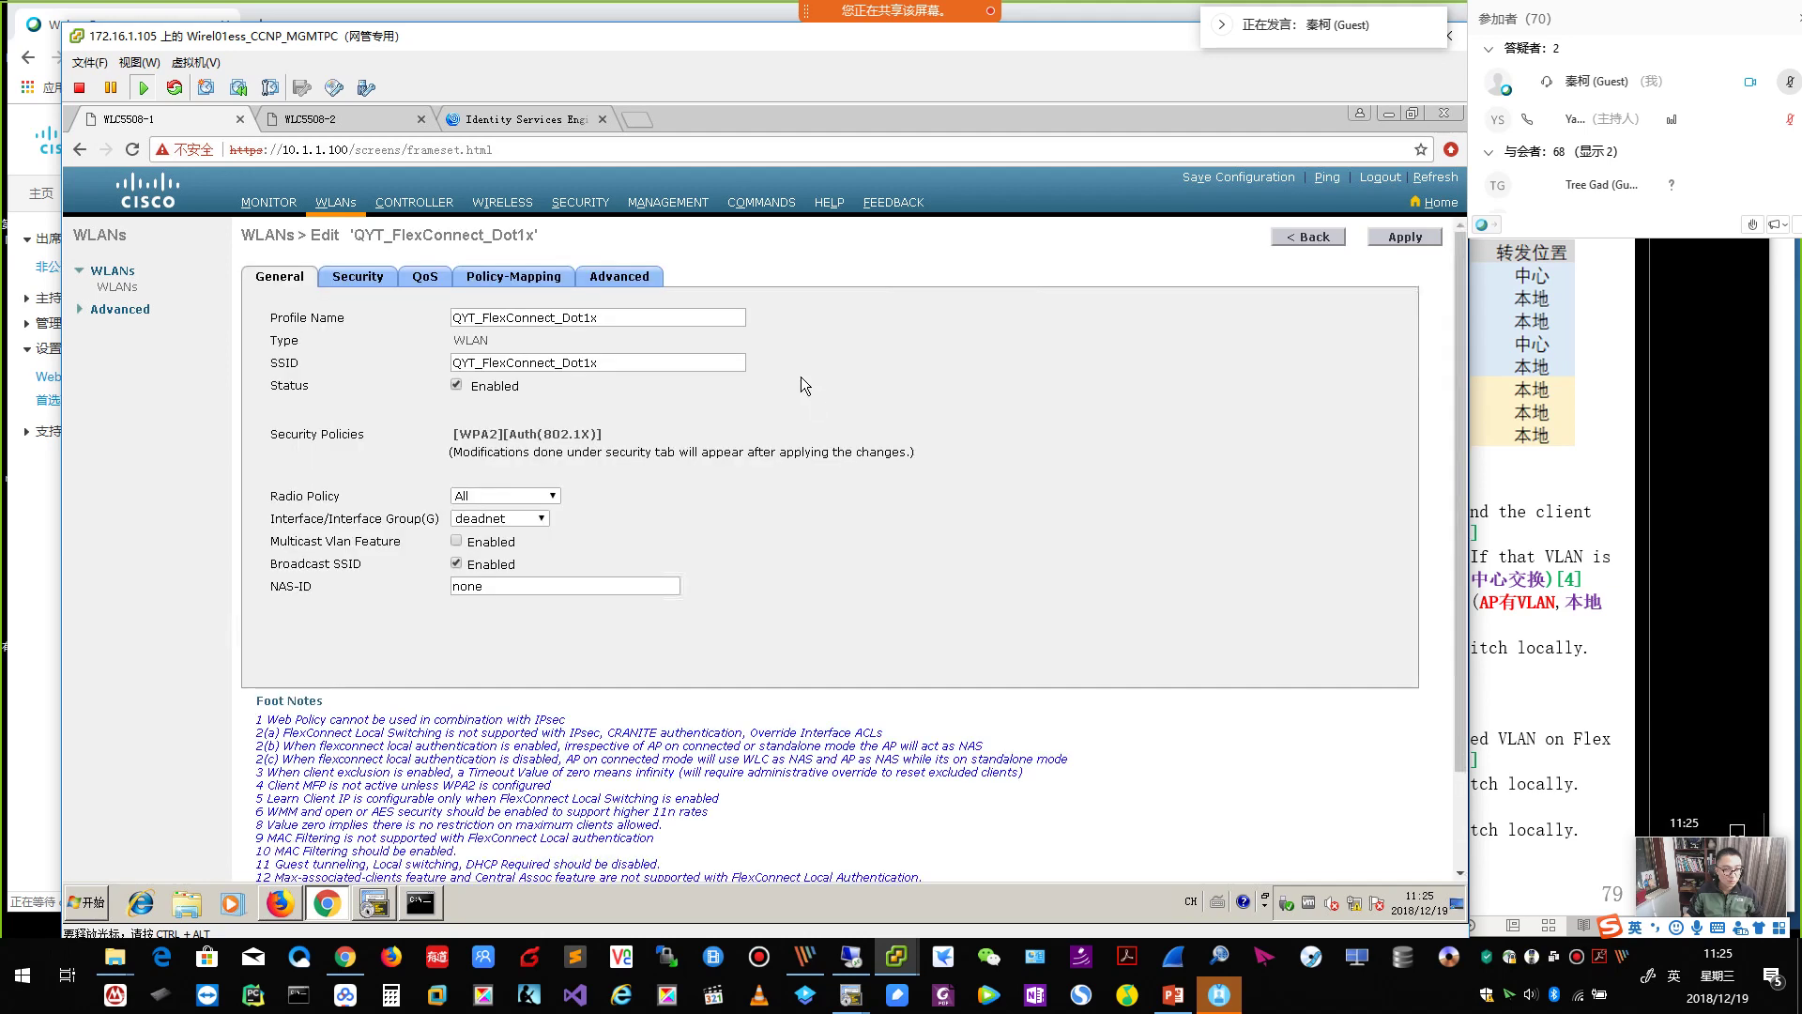
left_click(622, 278)
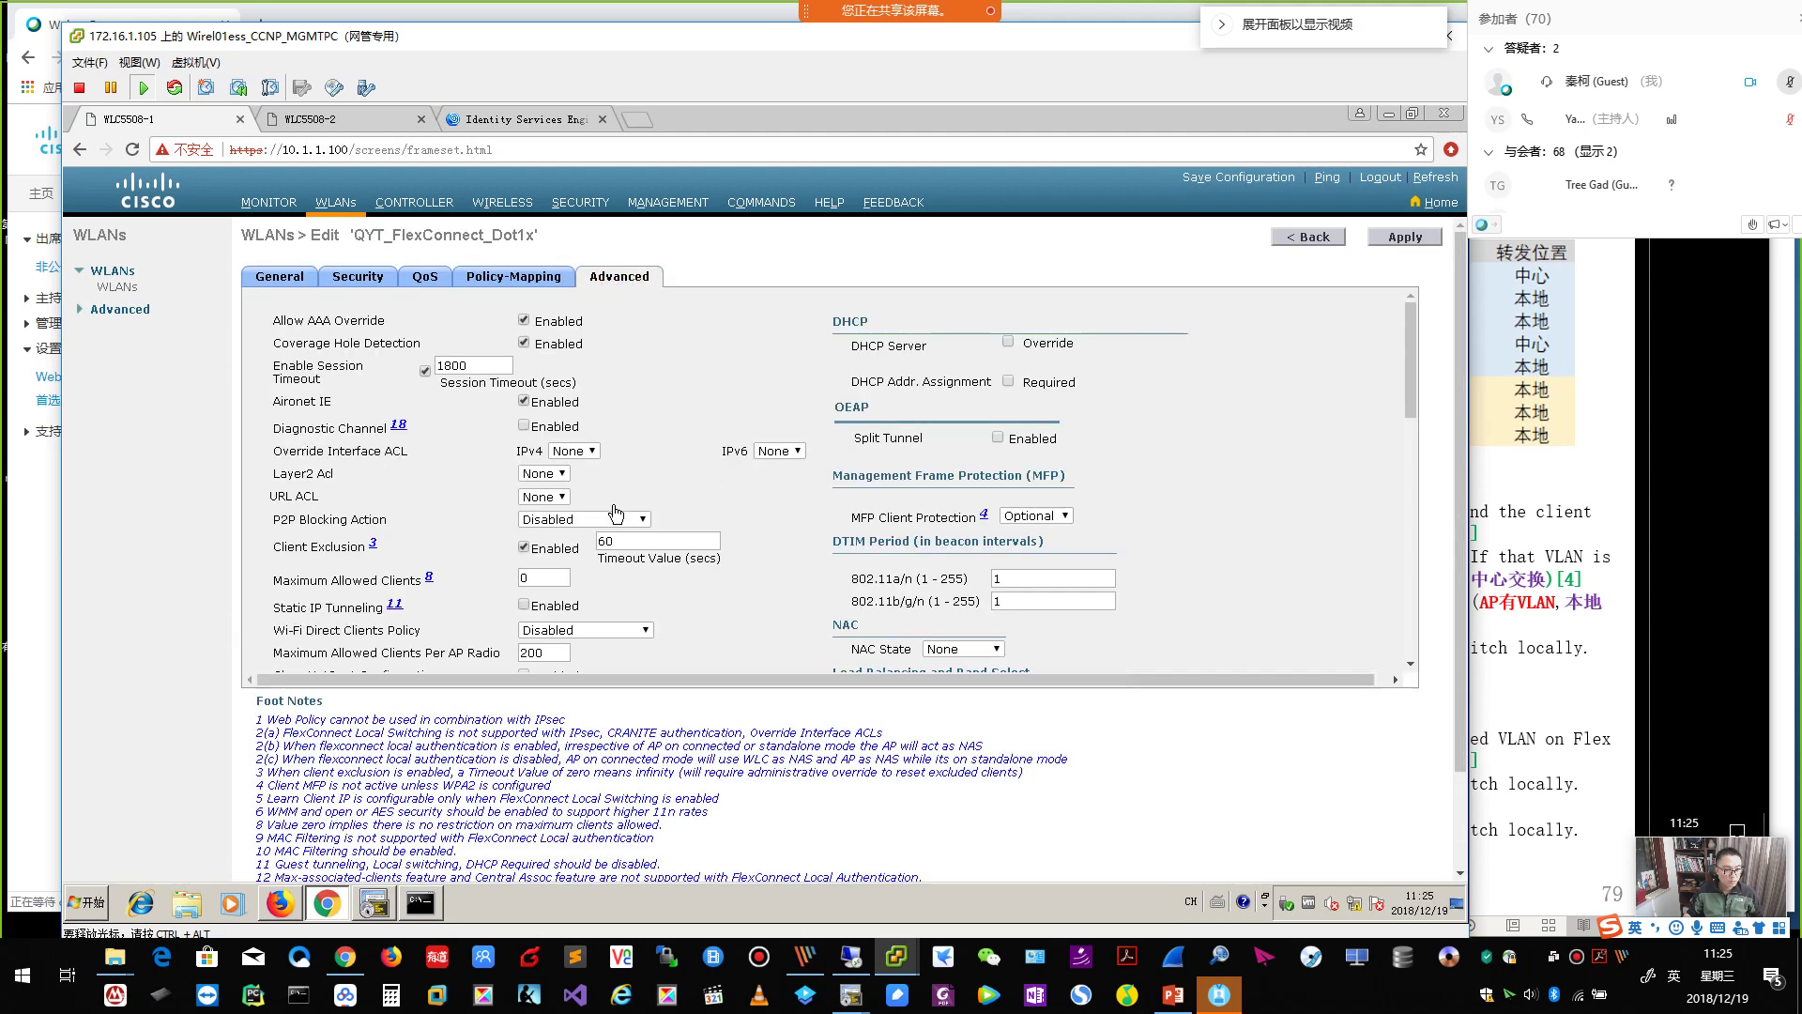
scroll(609, 540, "down", 5)
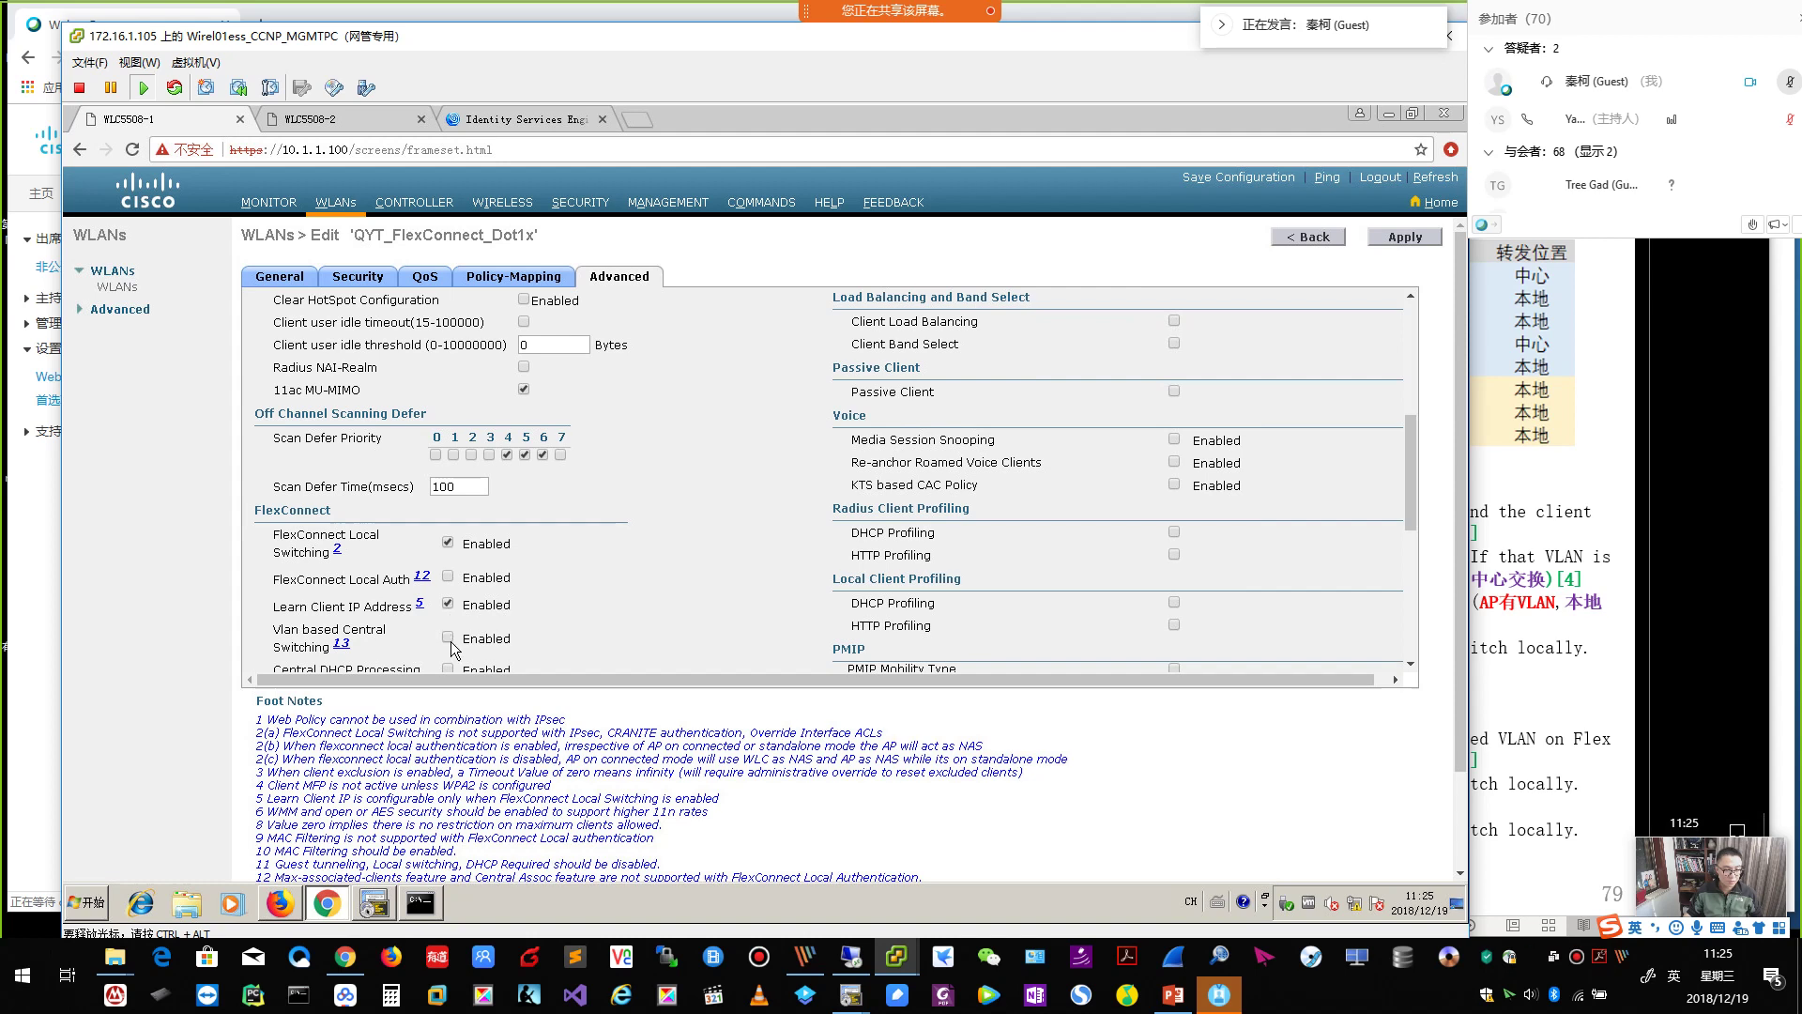
left_click(1063, 18)
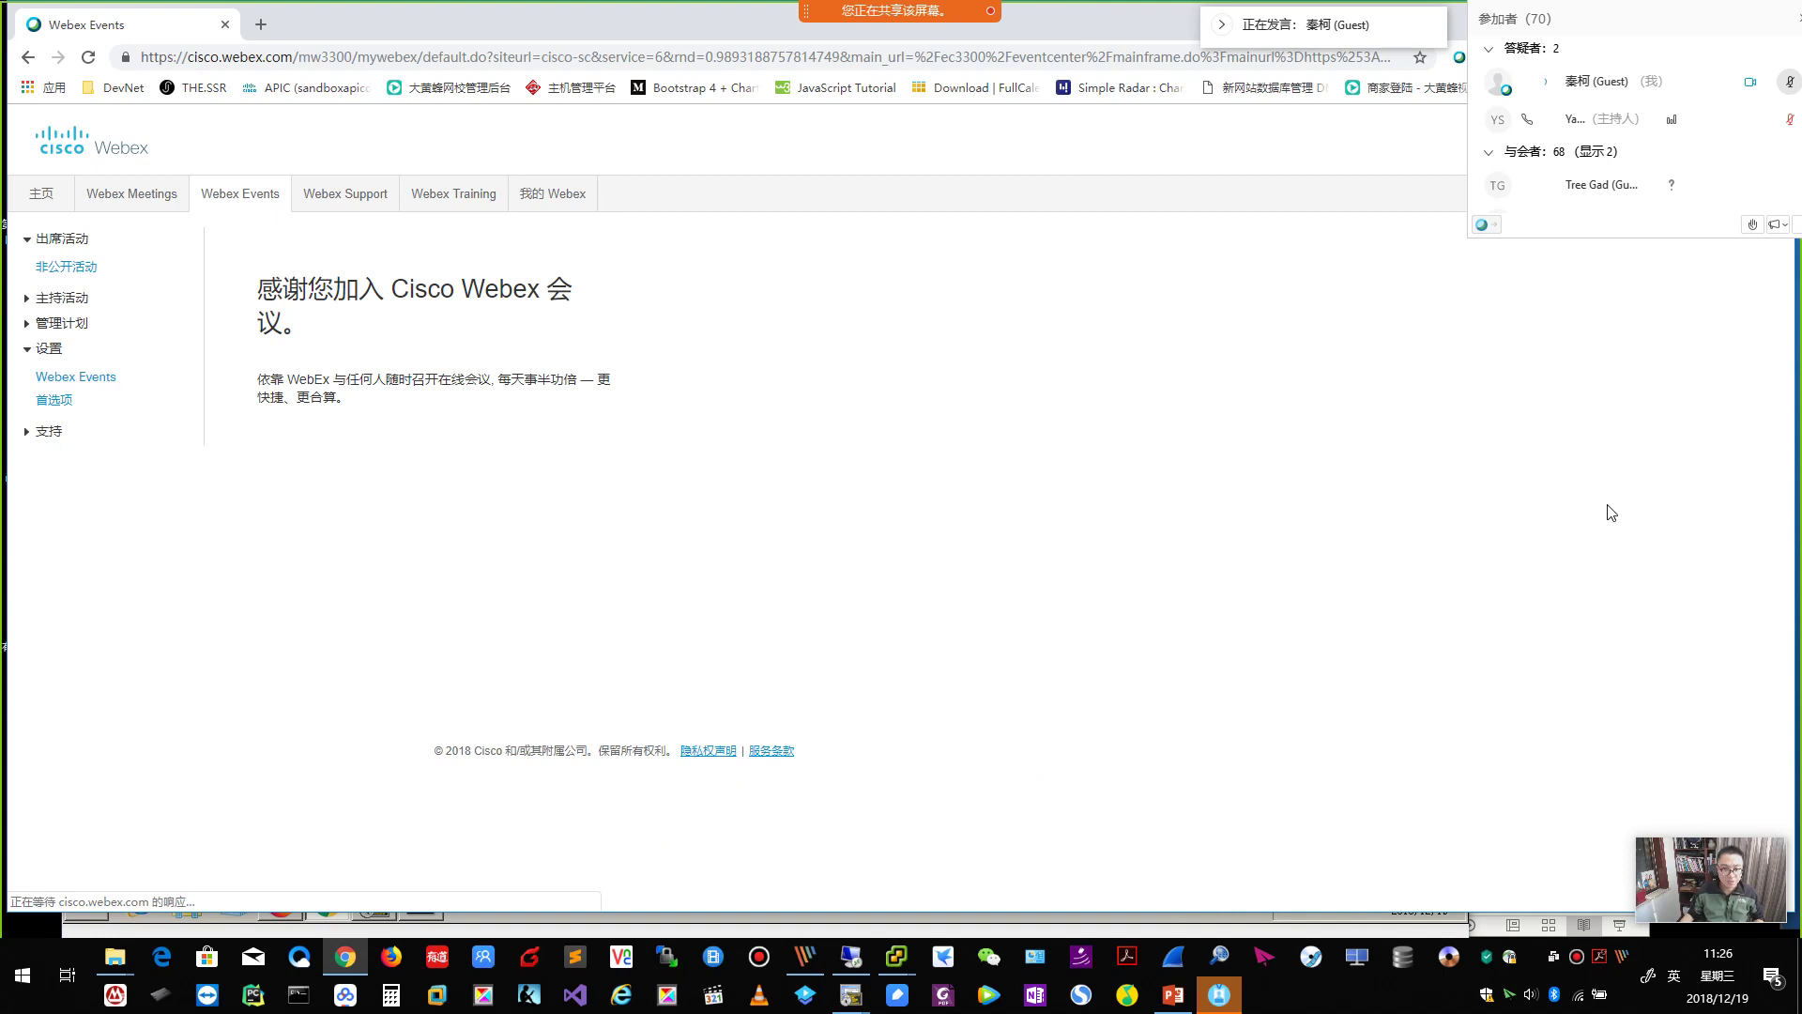
Bring slide 79, 'VLAN Base Central Switching', in front of the Webex page.
left_click(1172, 994)
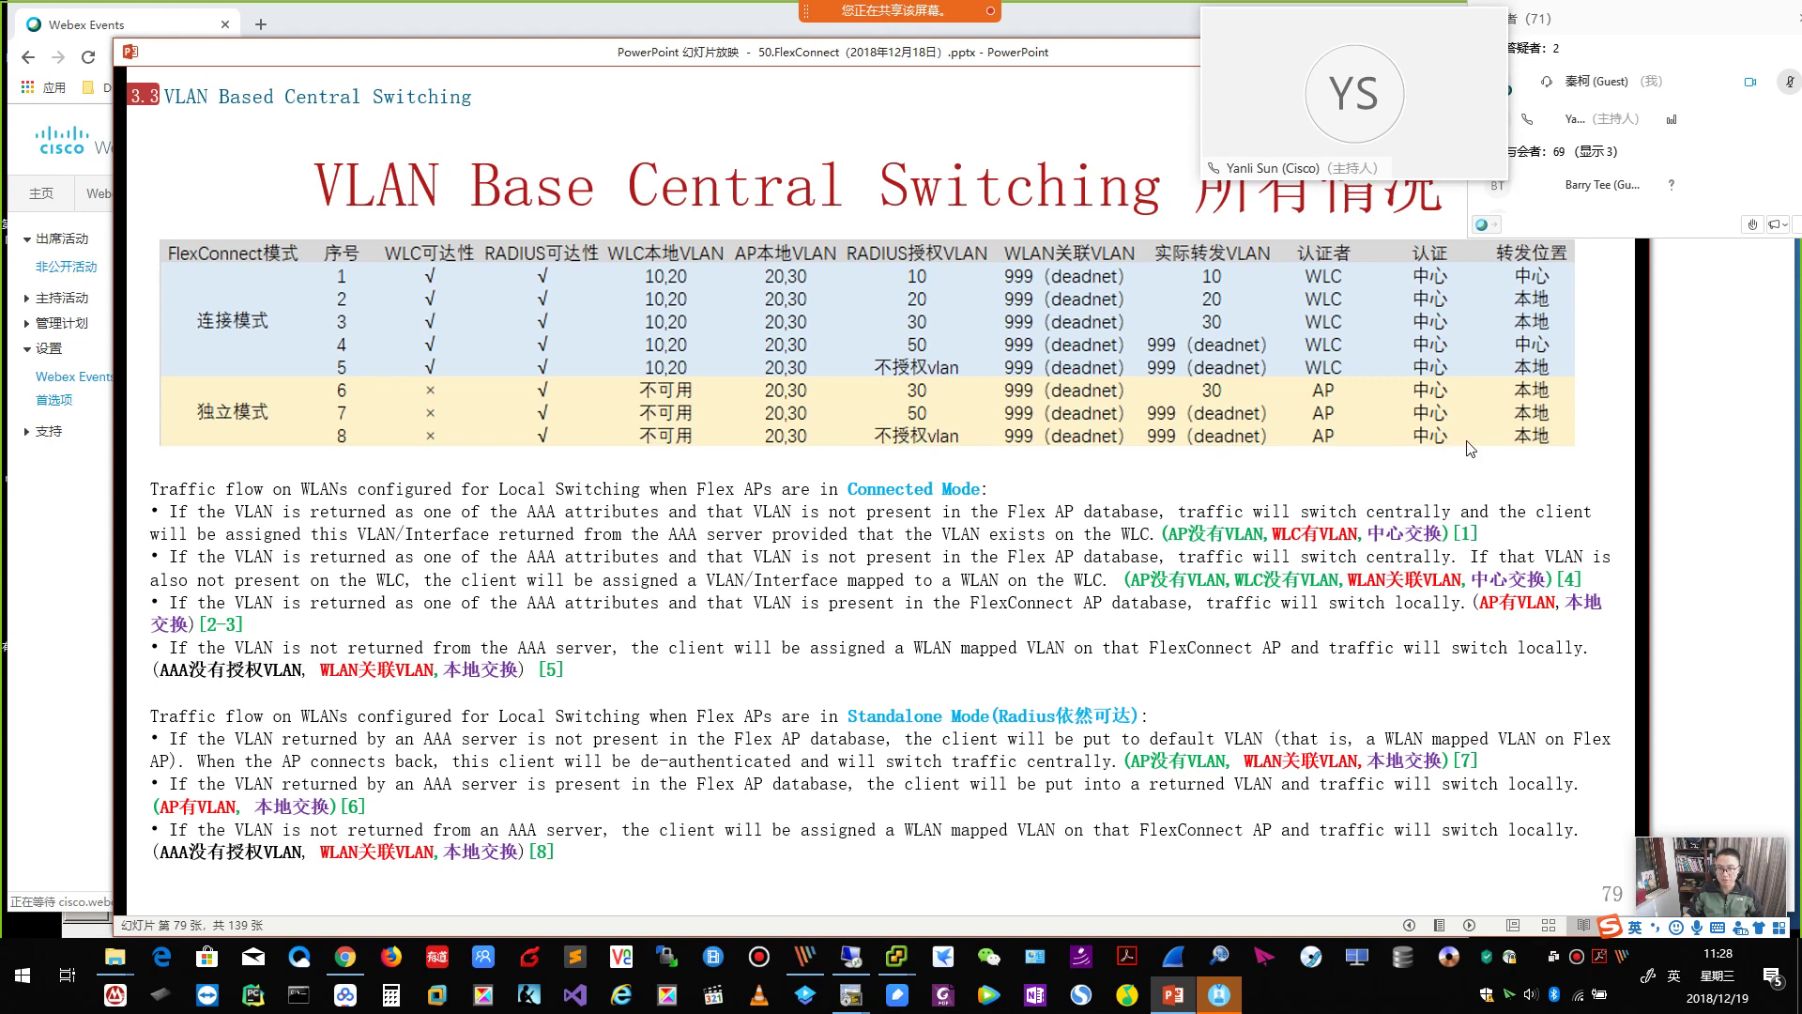
Collapse the presenter video and switch to the vSphere VM showing the WLAN's advanced settings.
left_click(1298, 28)
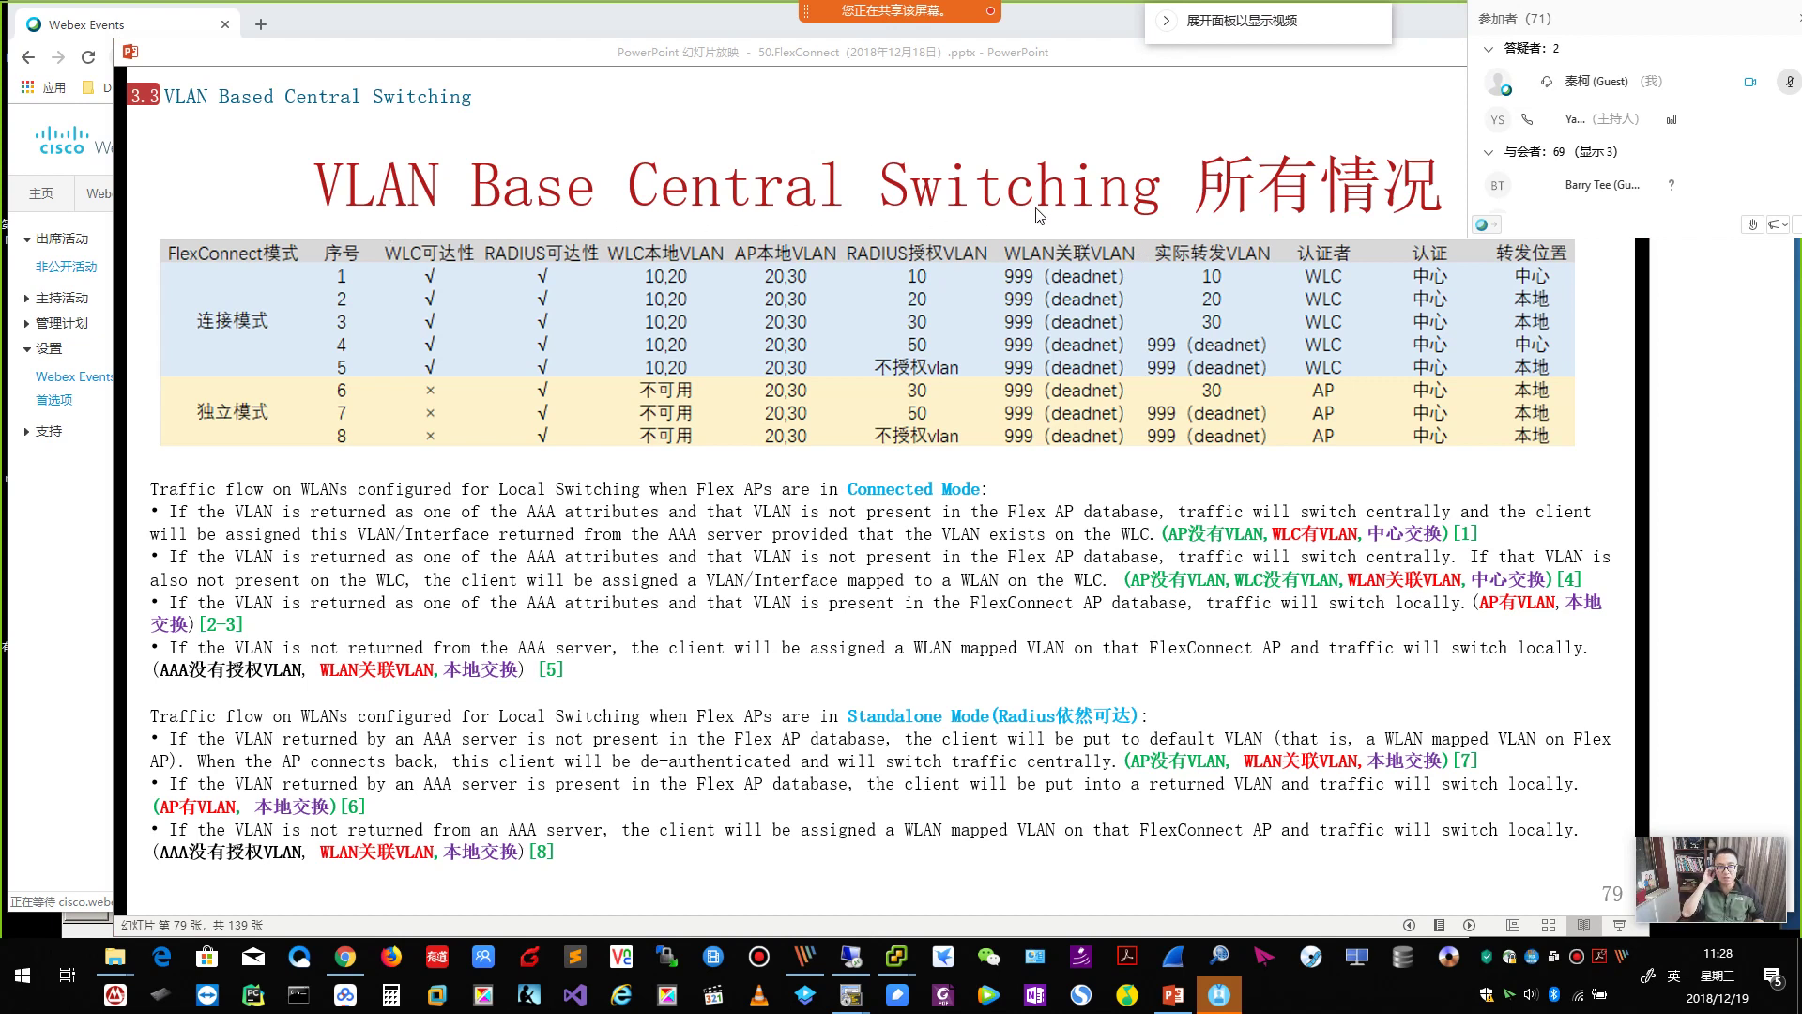
mouse_move(897, 957)
left_click(915, 911)
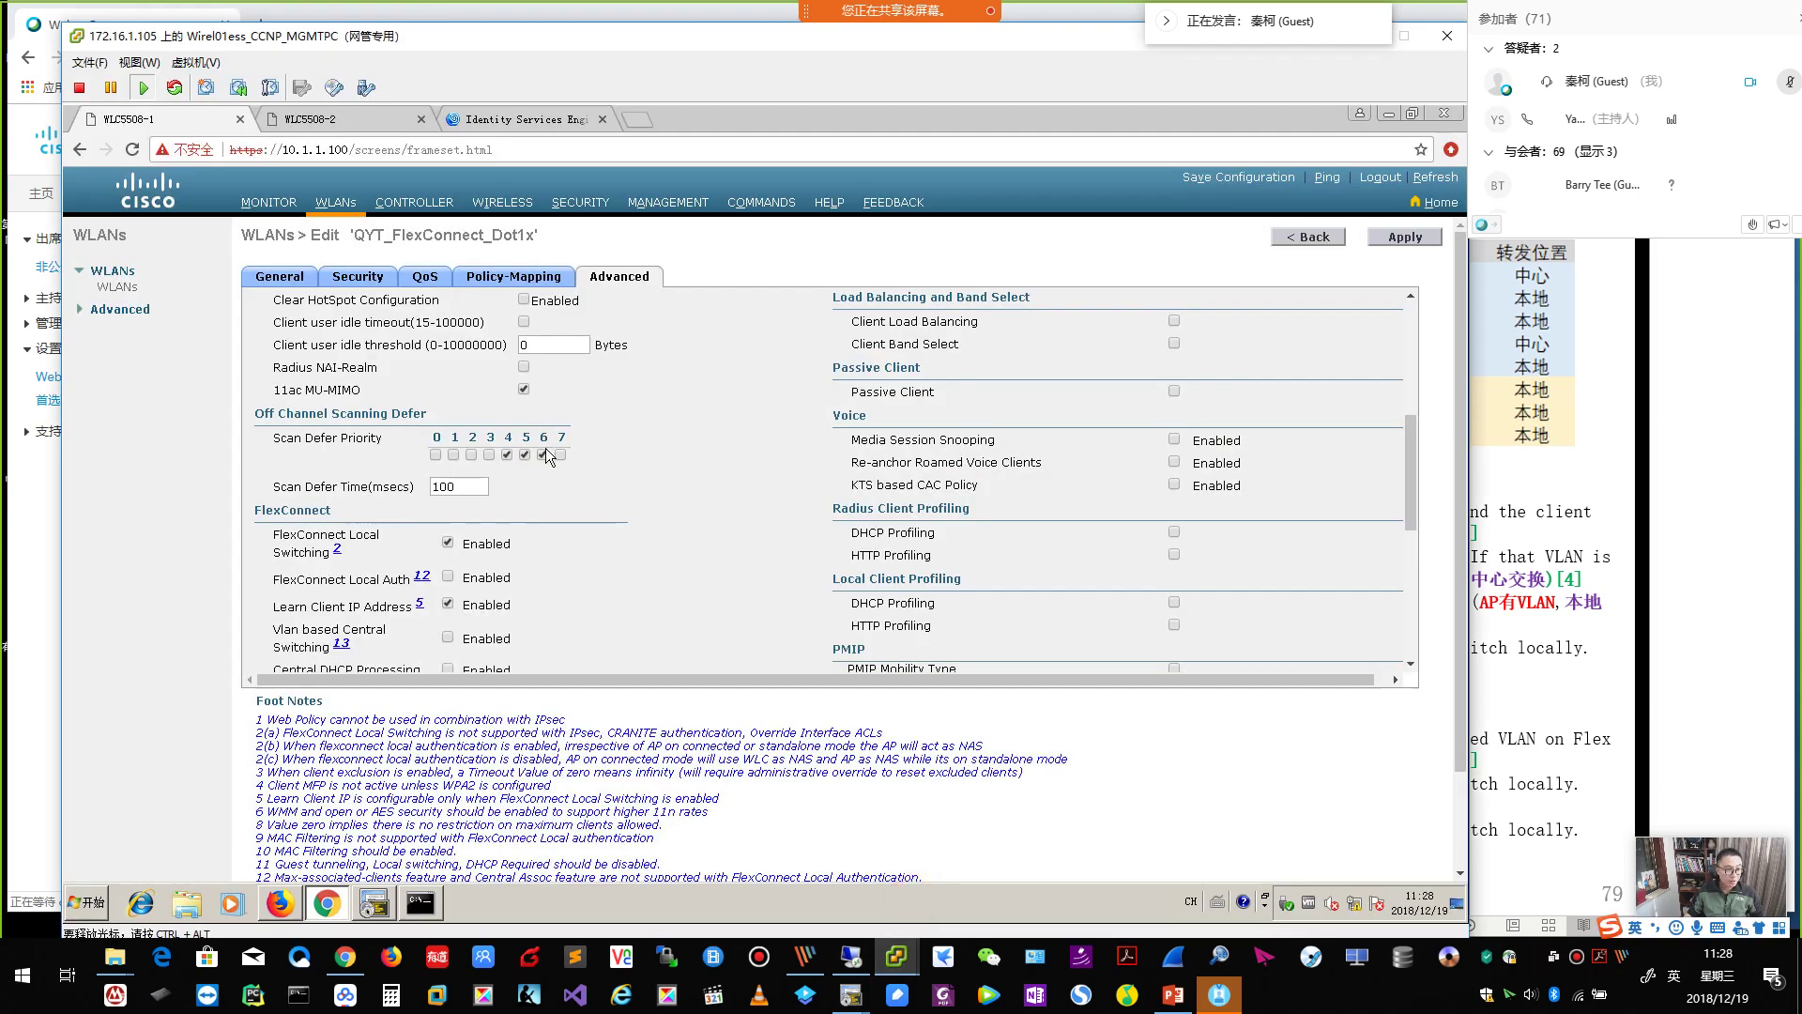
Scroll to the WLAN's FlexConnect options, then bring slide 79 back to the front.
scroll(532, 504, "down", 2)
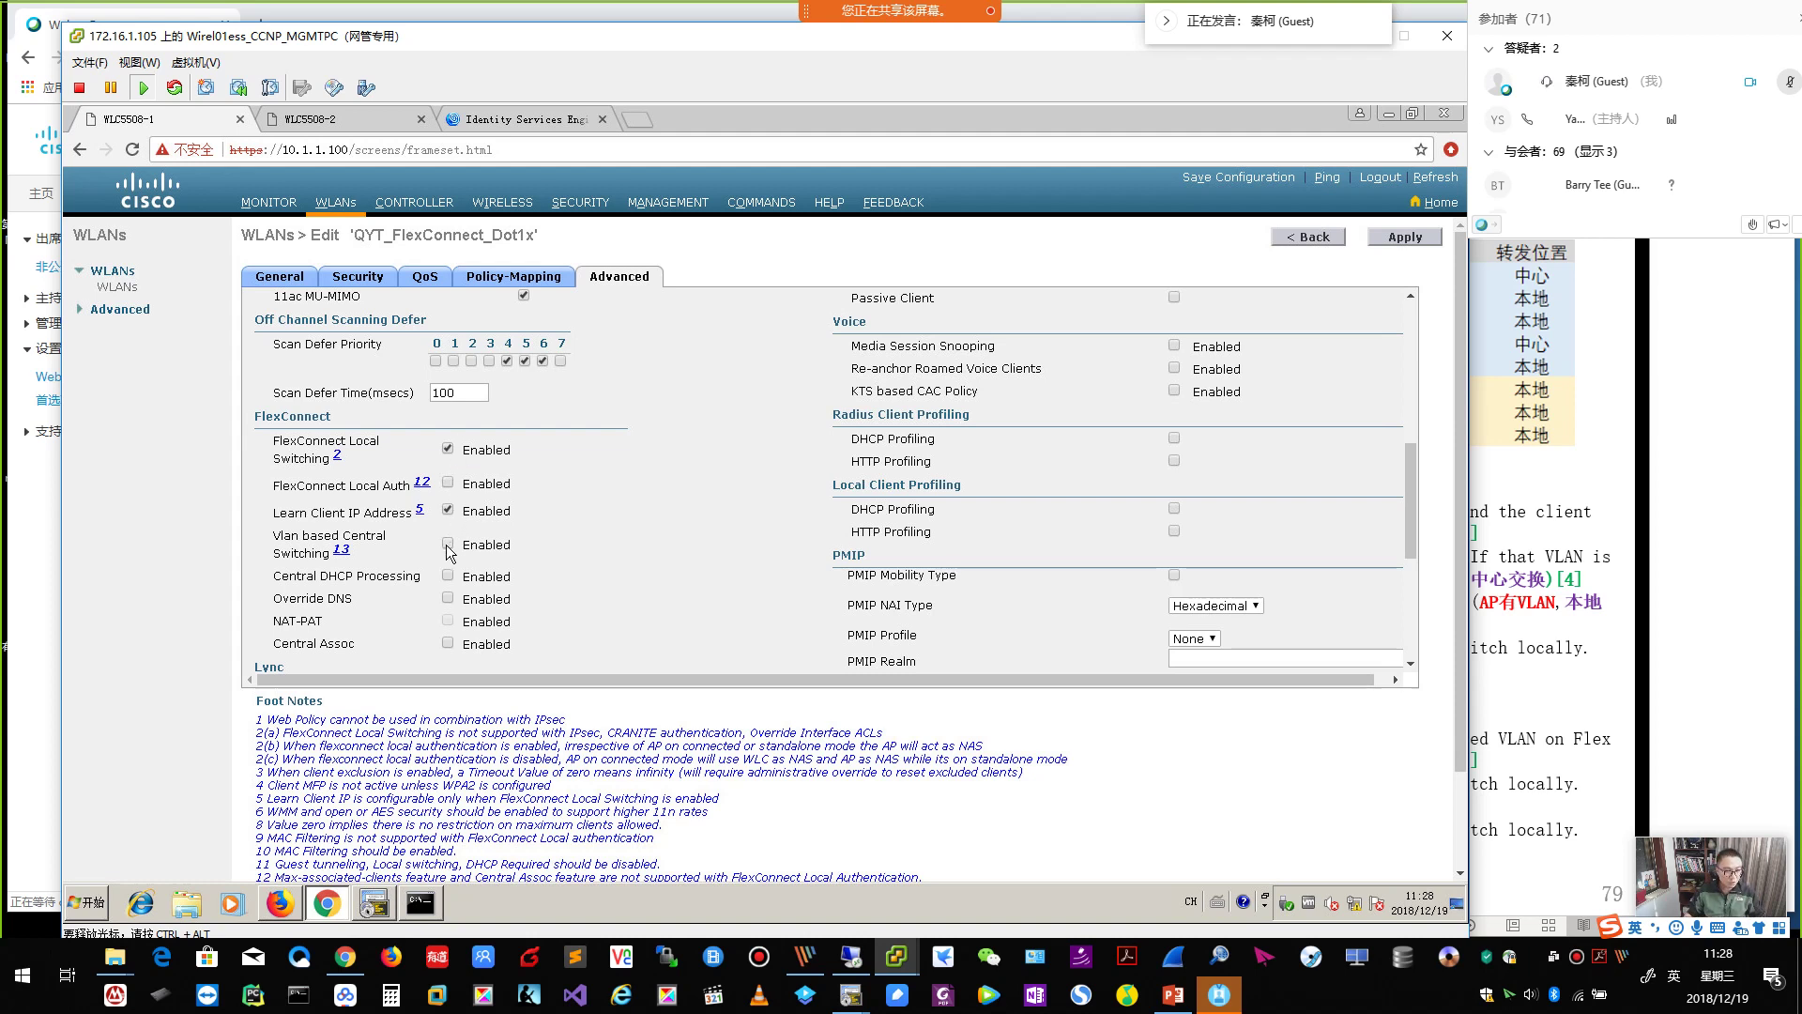
left_click(1045, 19)
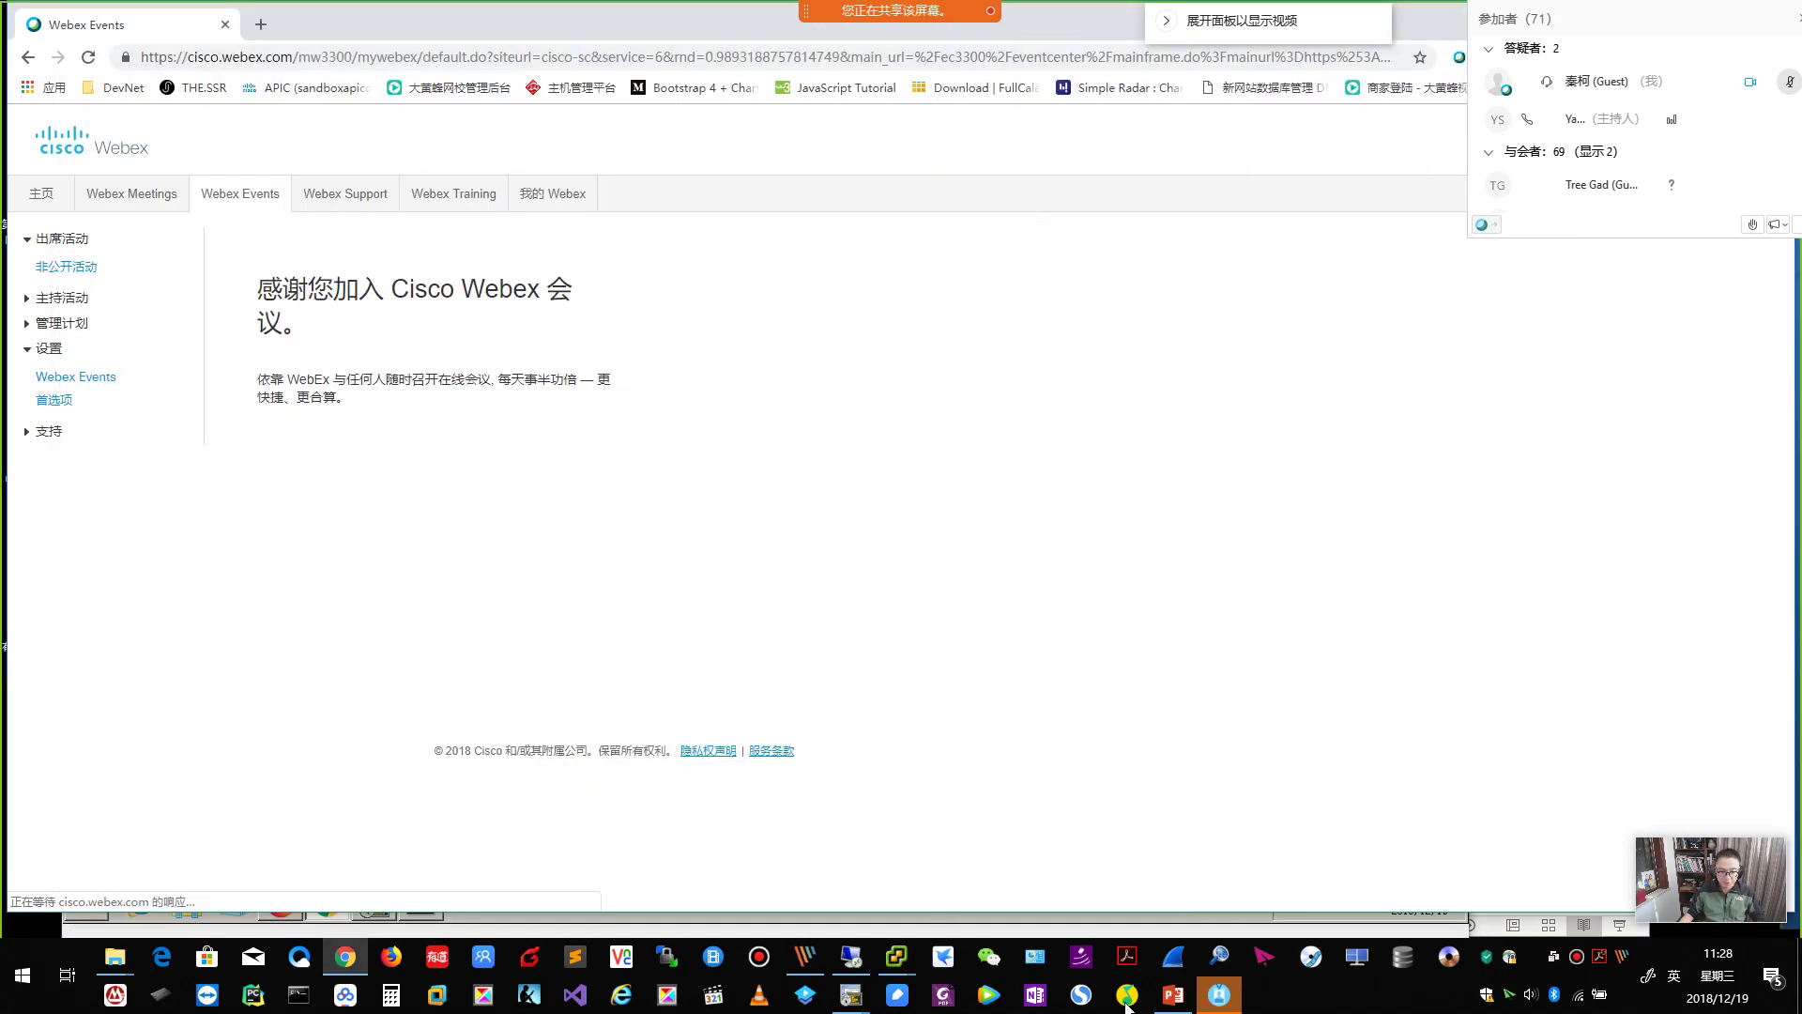
left_click(1175, 997)
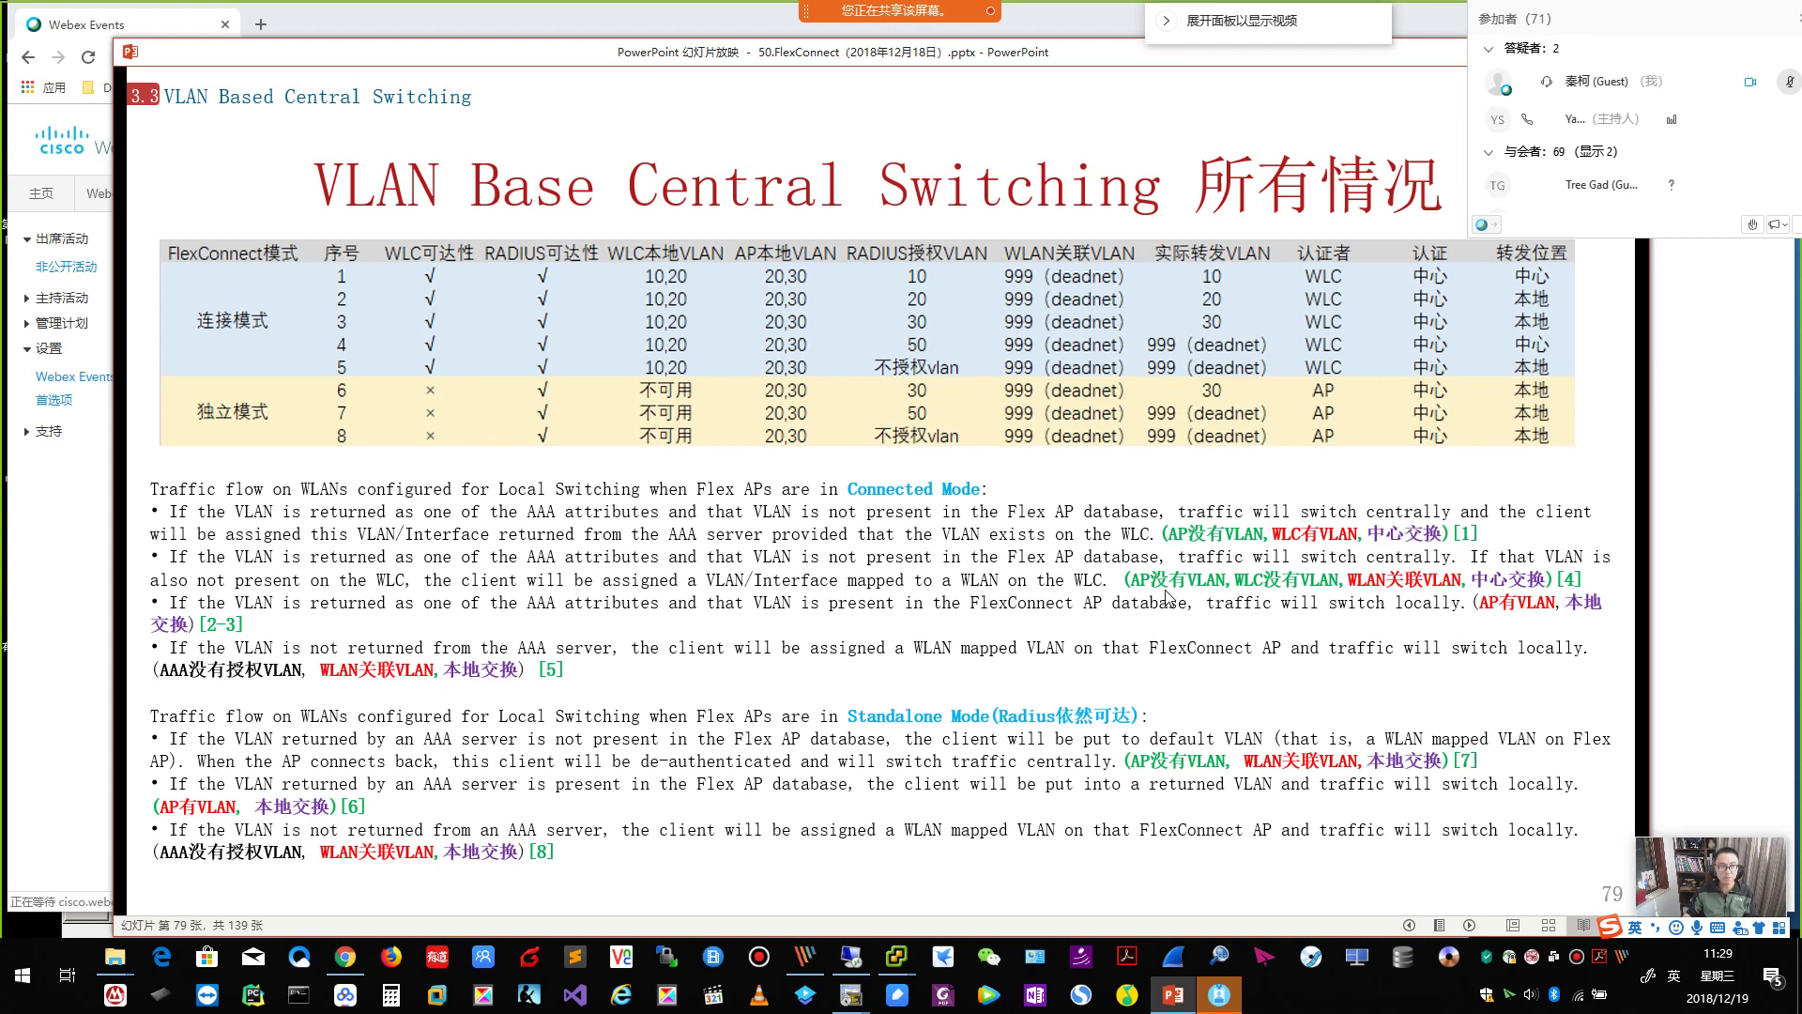
Advance to slide 80, then enable VLAN based Central Switching on QYT_FlexConnect_Dot1x and apply it.
left_click(1164, 589)
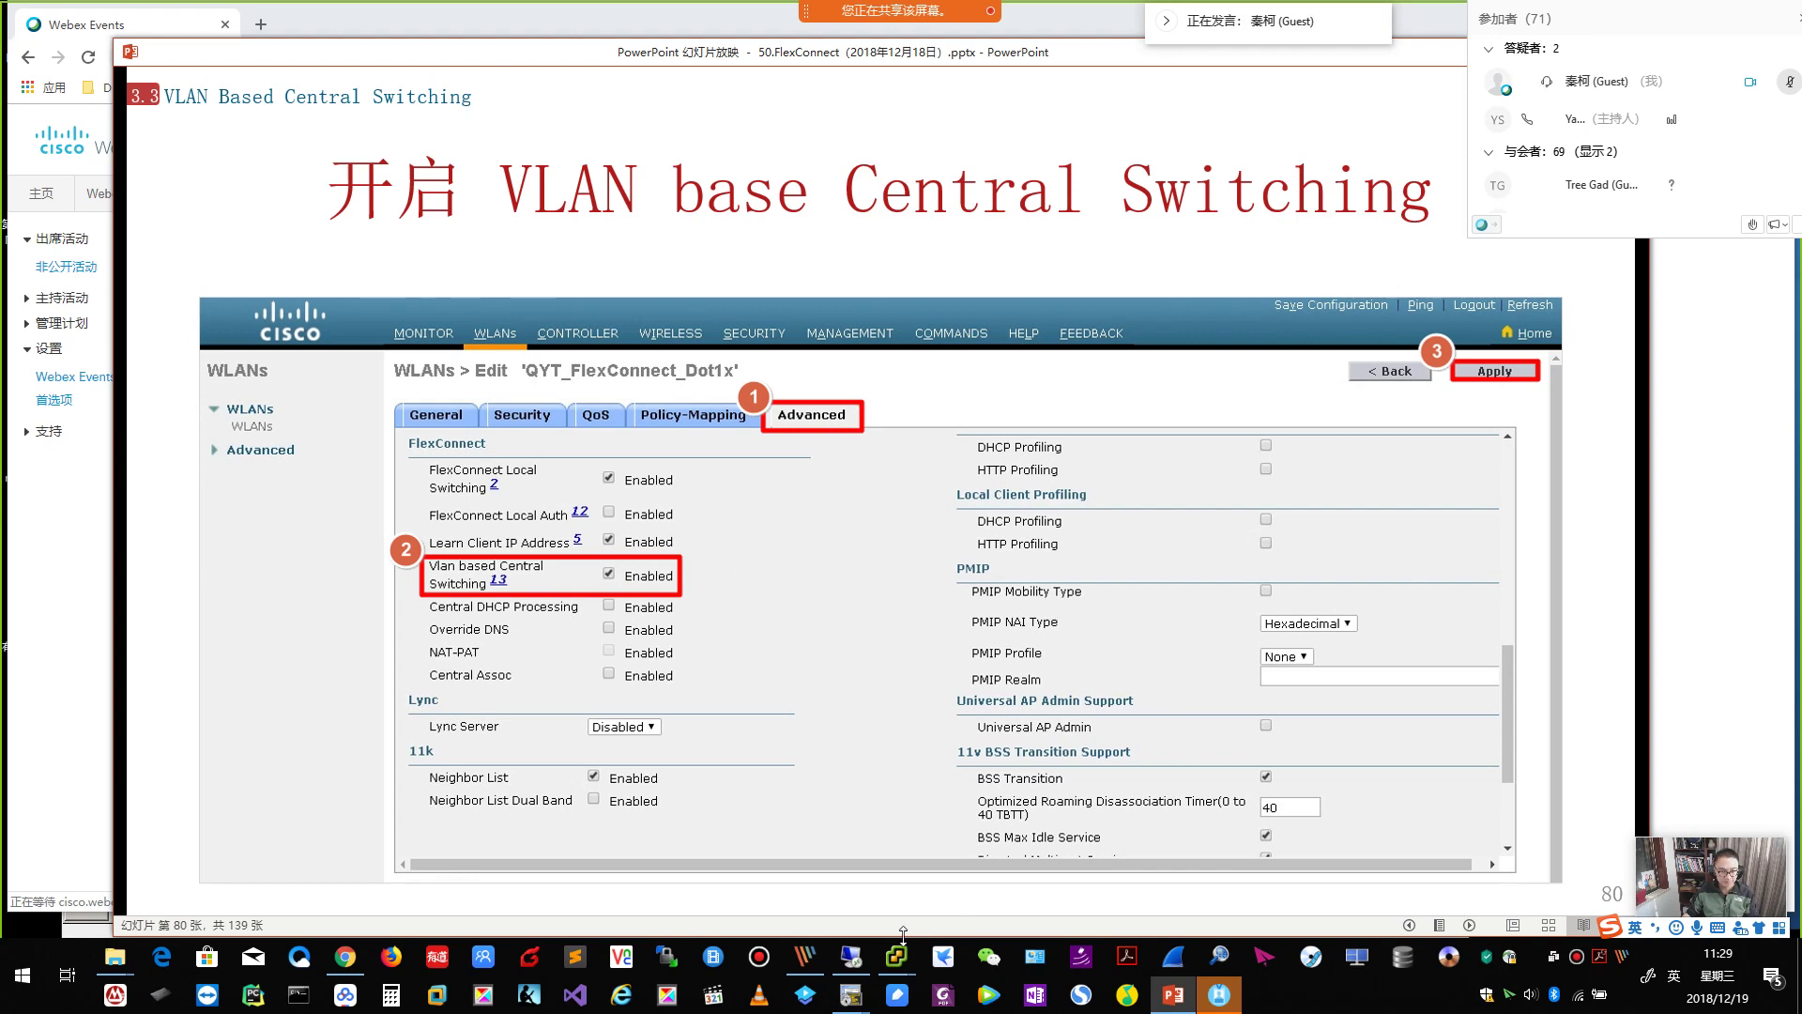
mouse_move(897, 956)
left_click(949, 878)
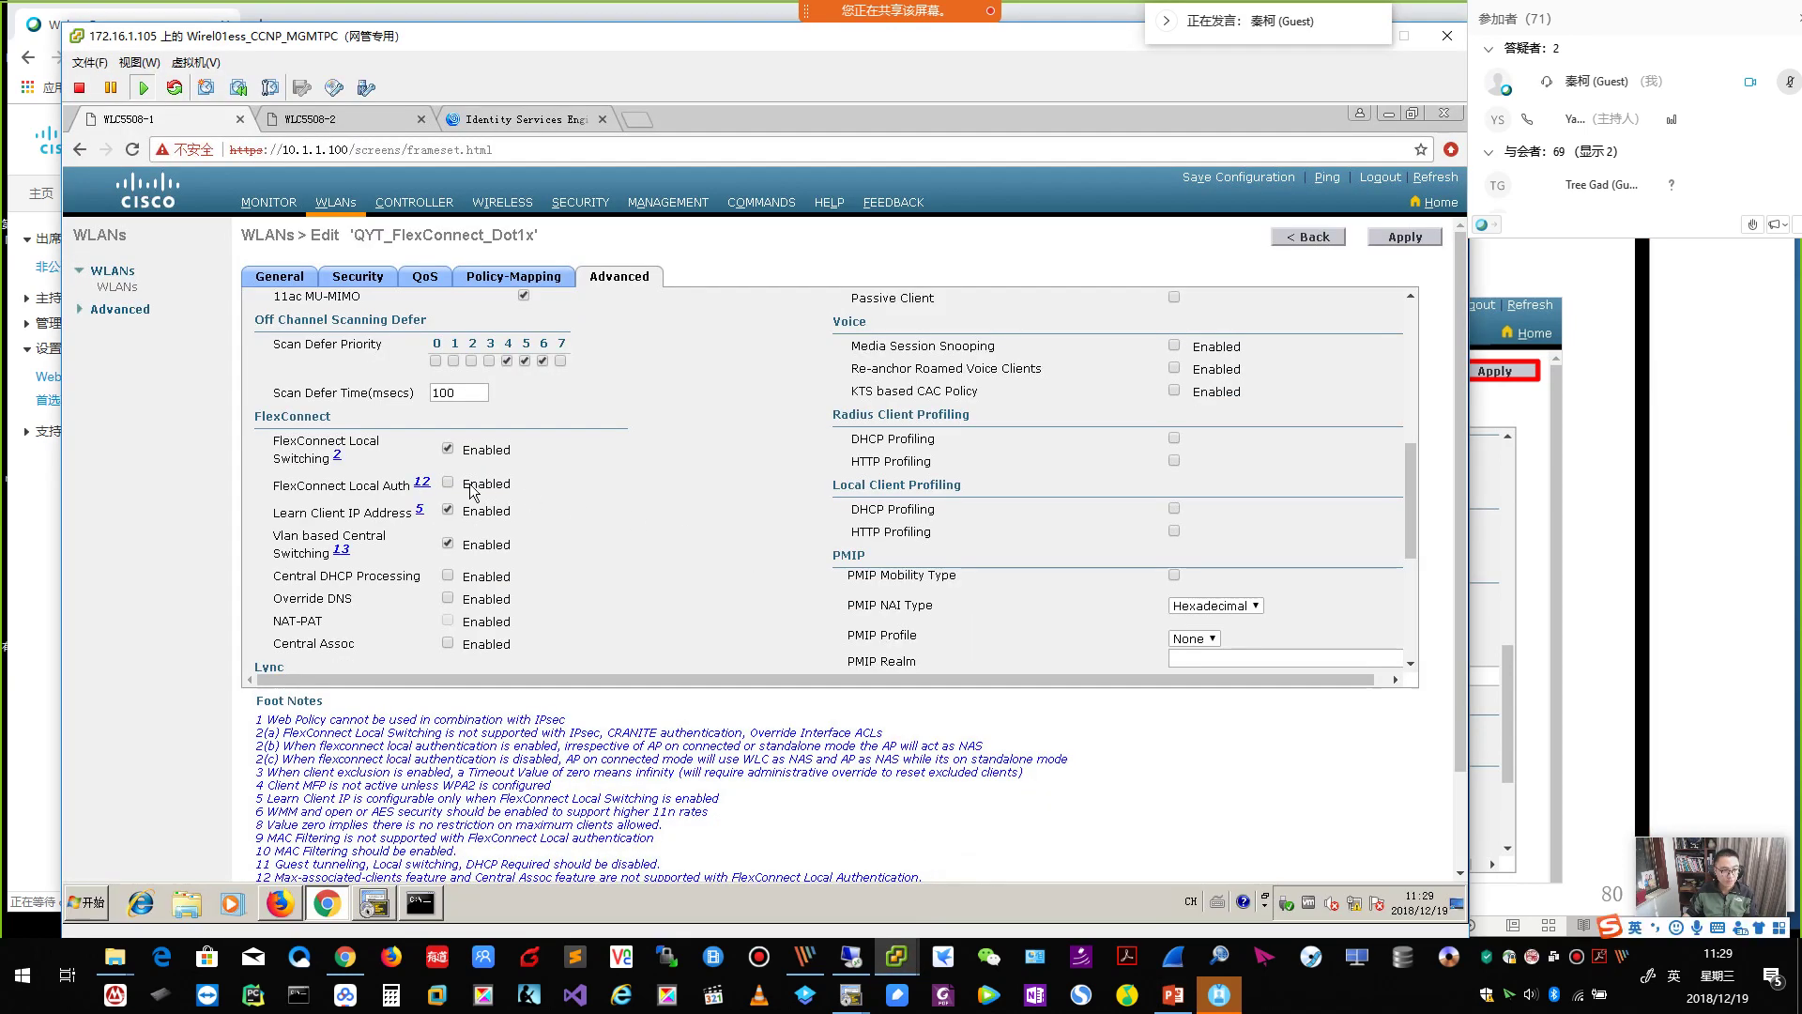
left_click(1405, 237)
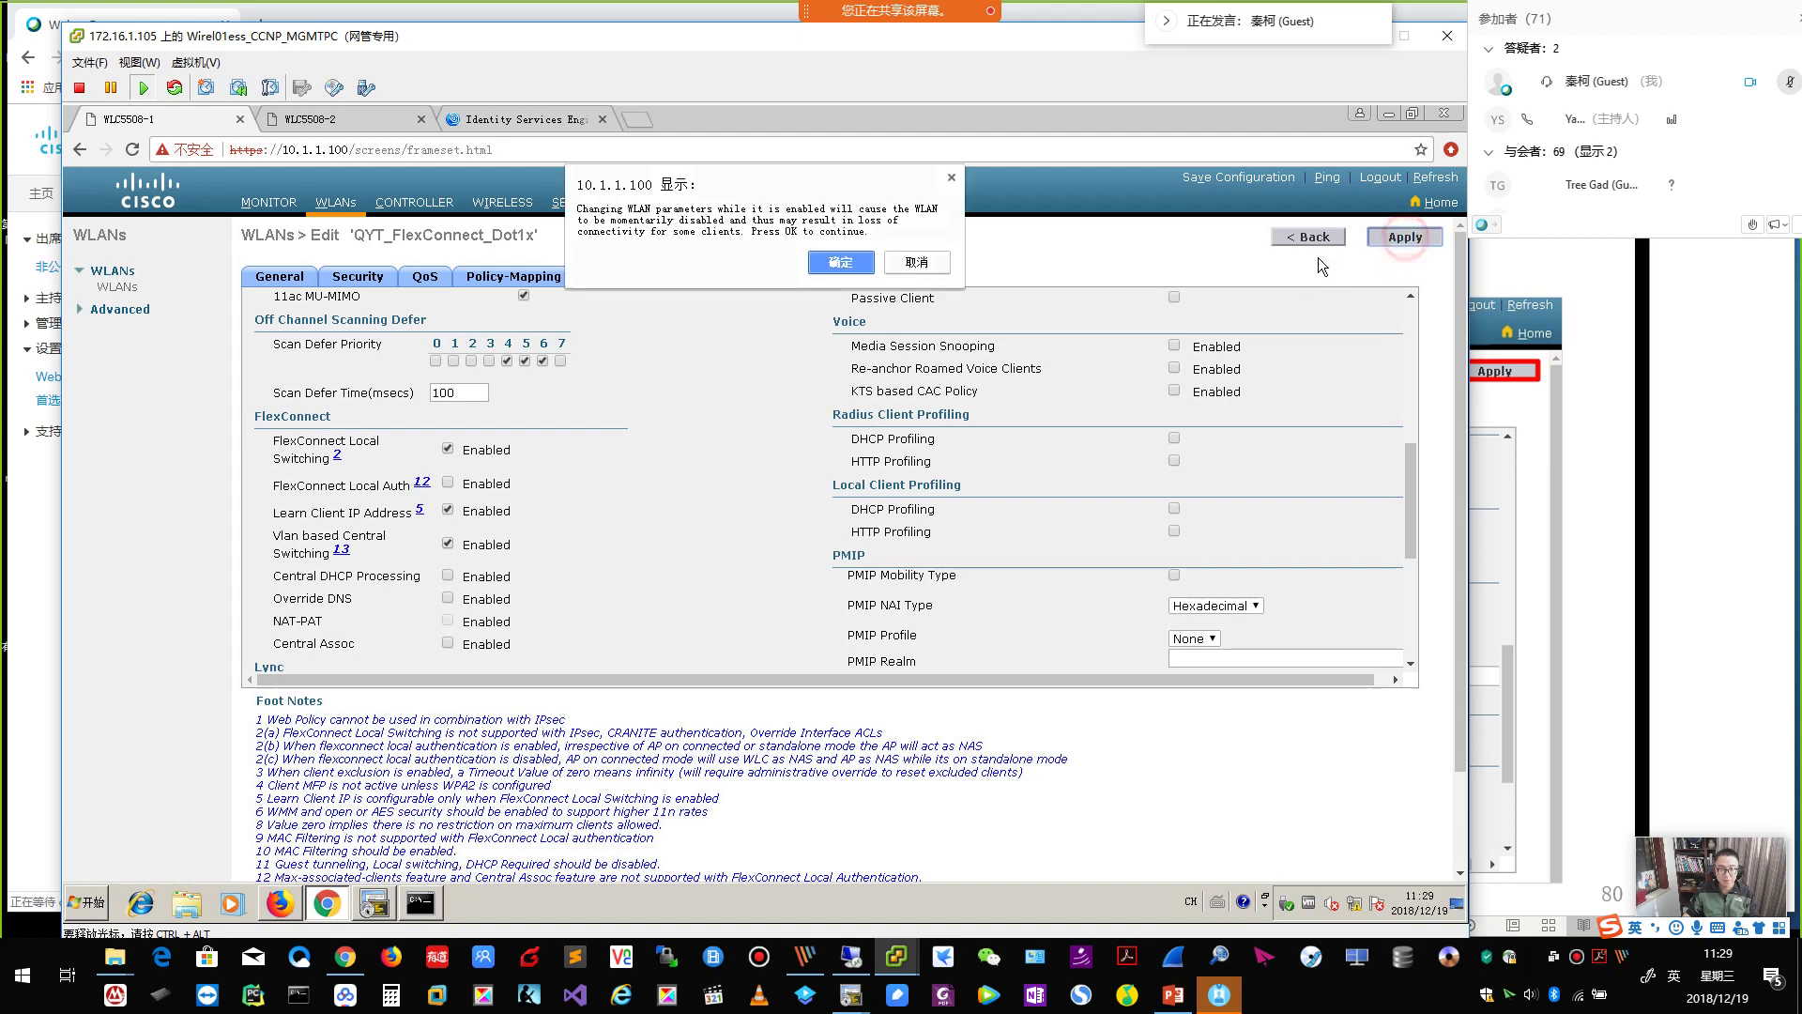
left_click(843, 272)
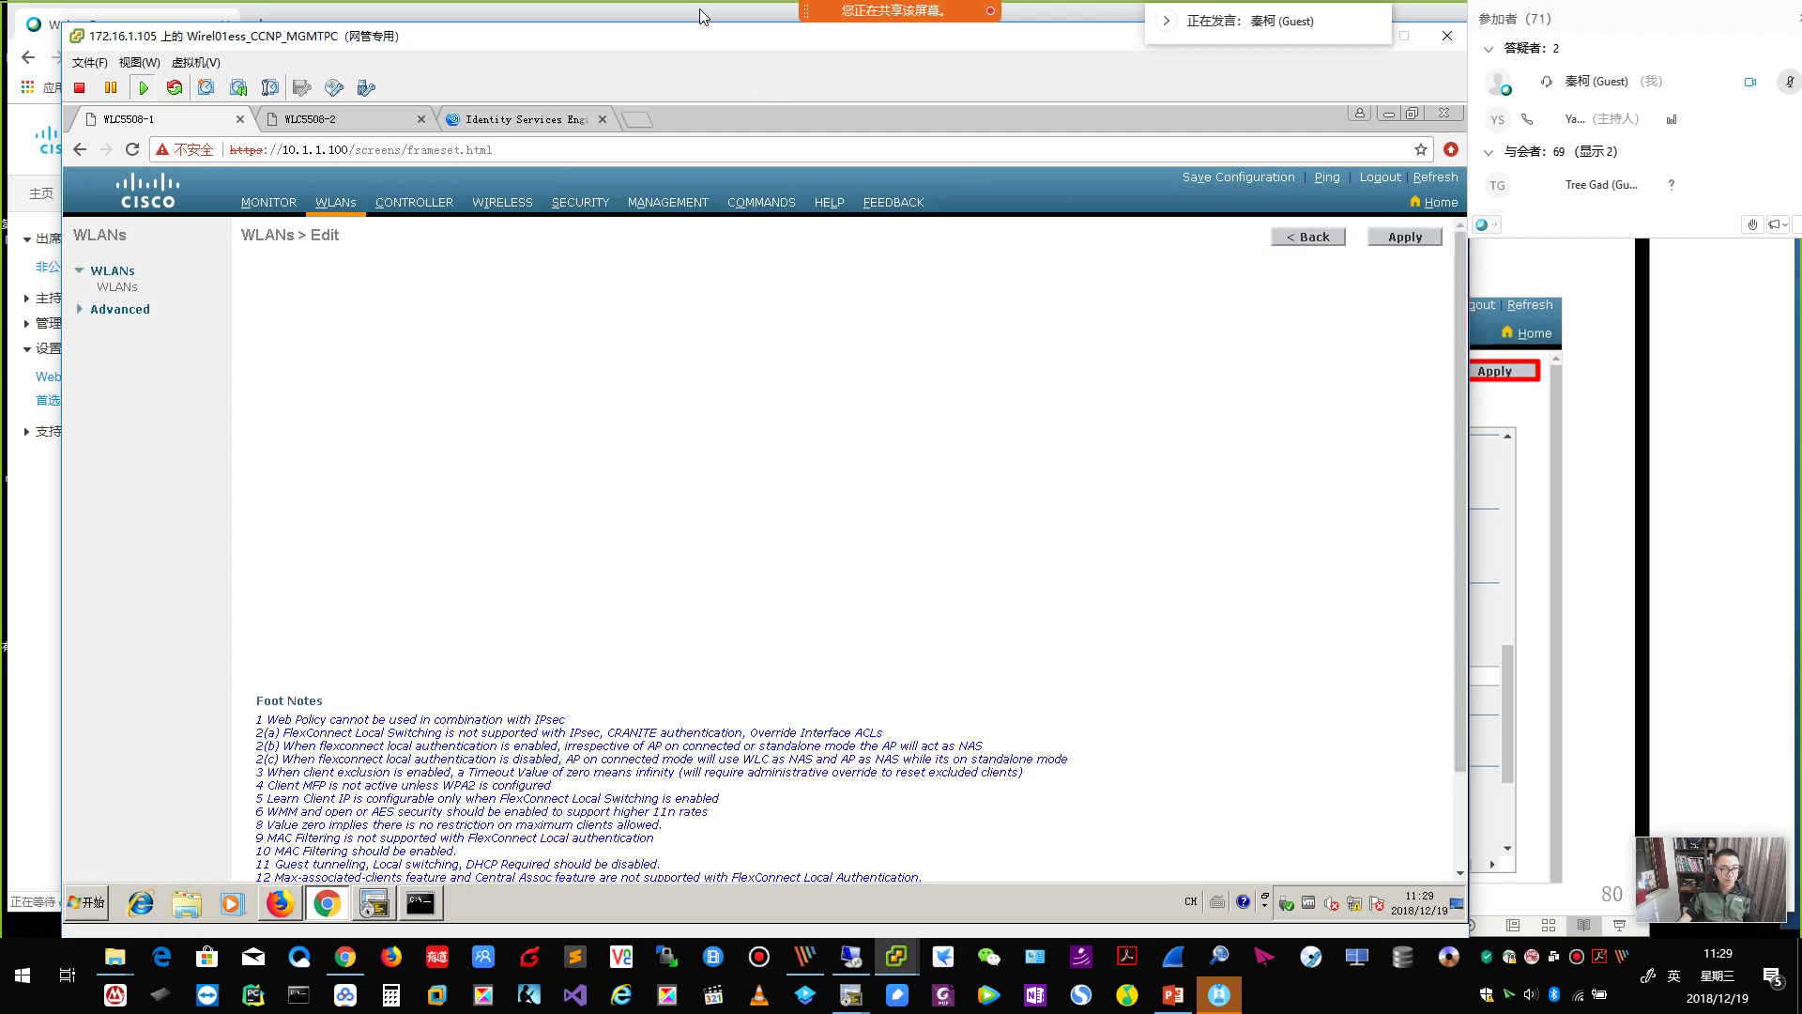
left_click(702, 16)
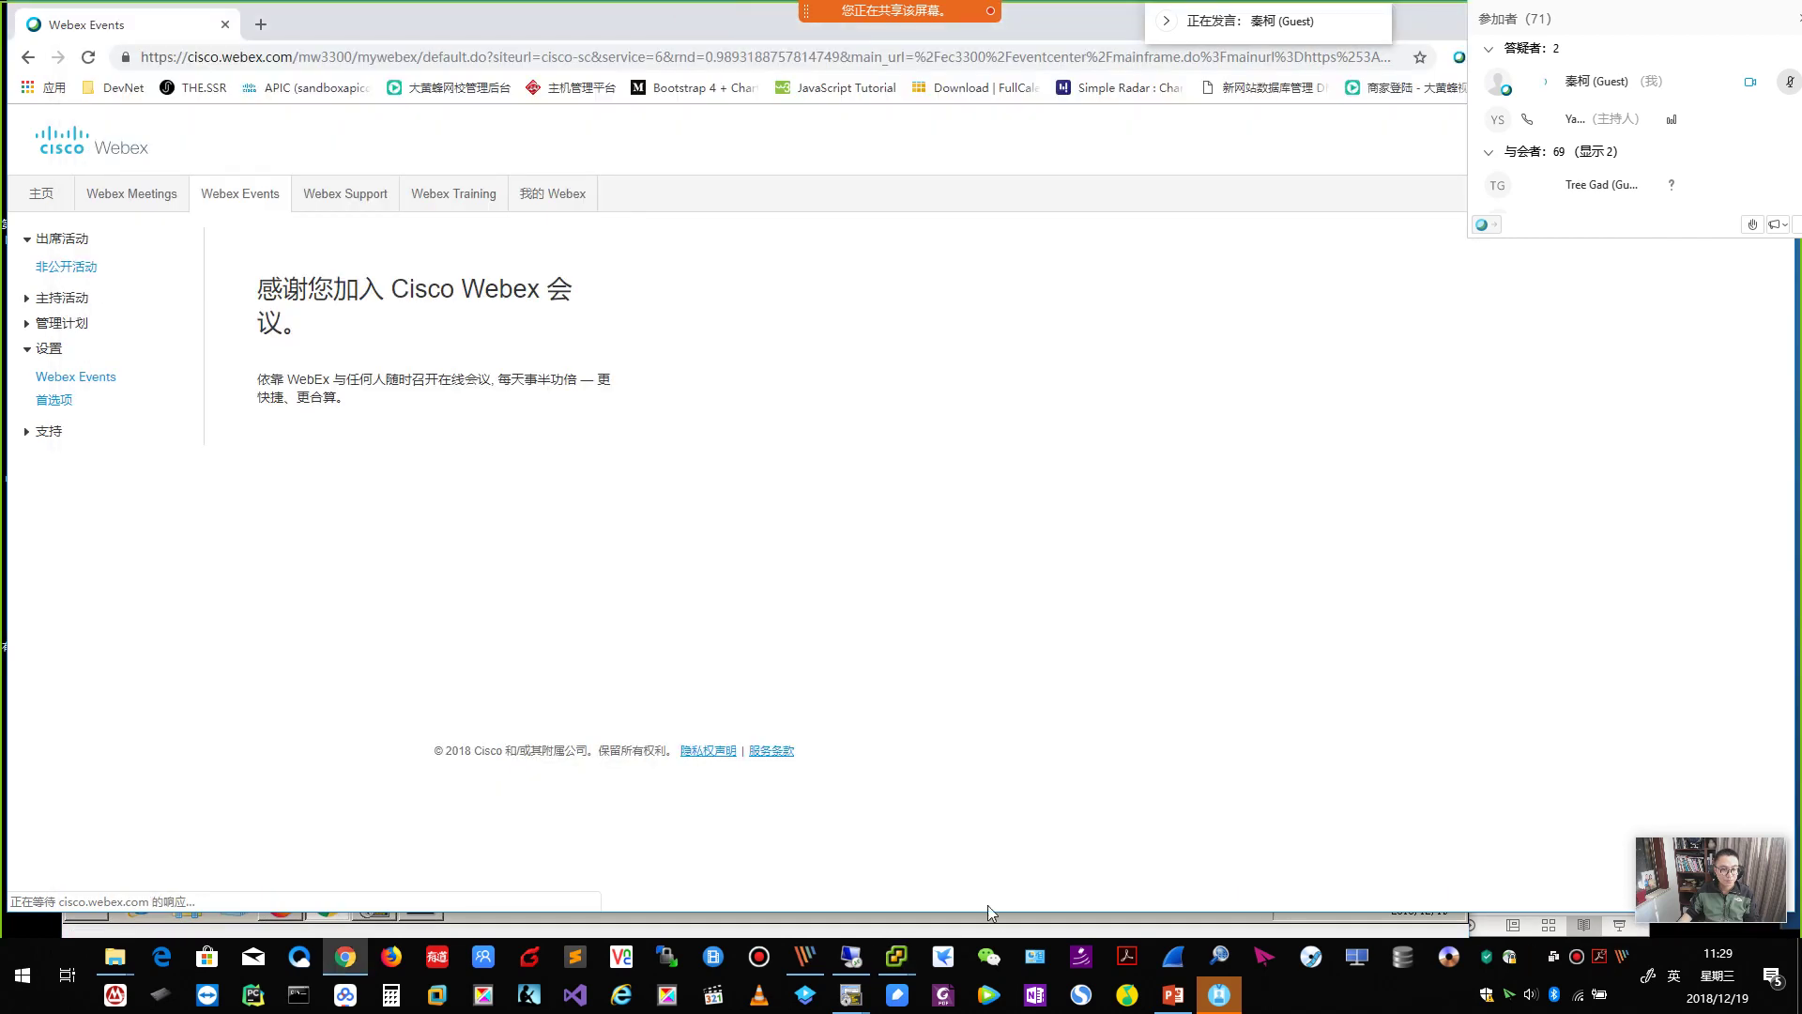
Hide the Webex browser, advance to slide 82's client connection test, and return to the controller.
double_click(1446, 32)
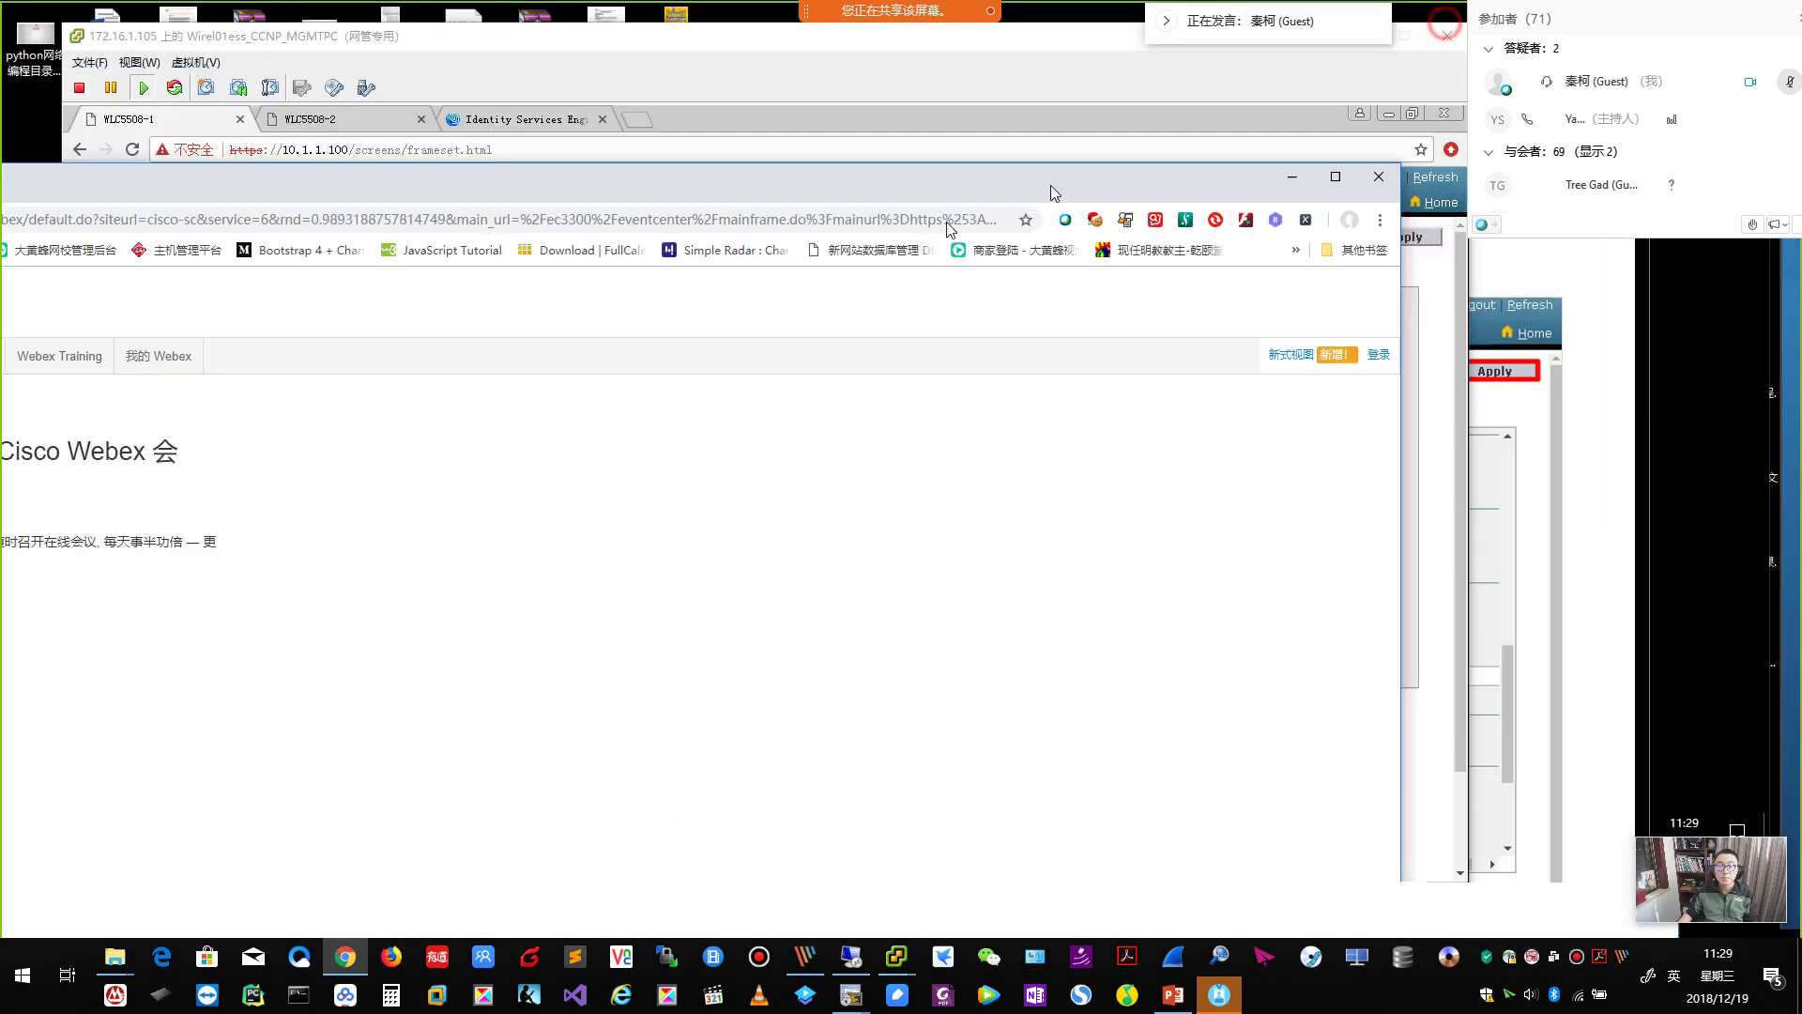
key("super+Down")
left_click(1631, 535)
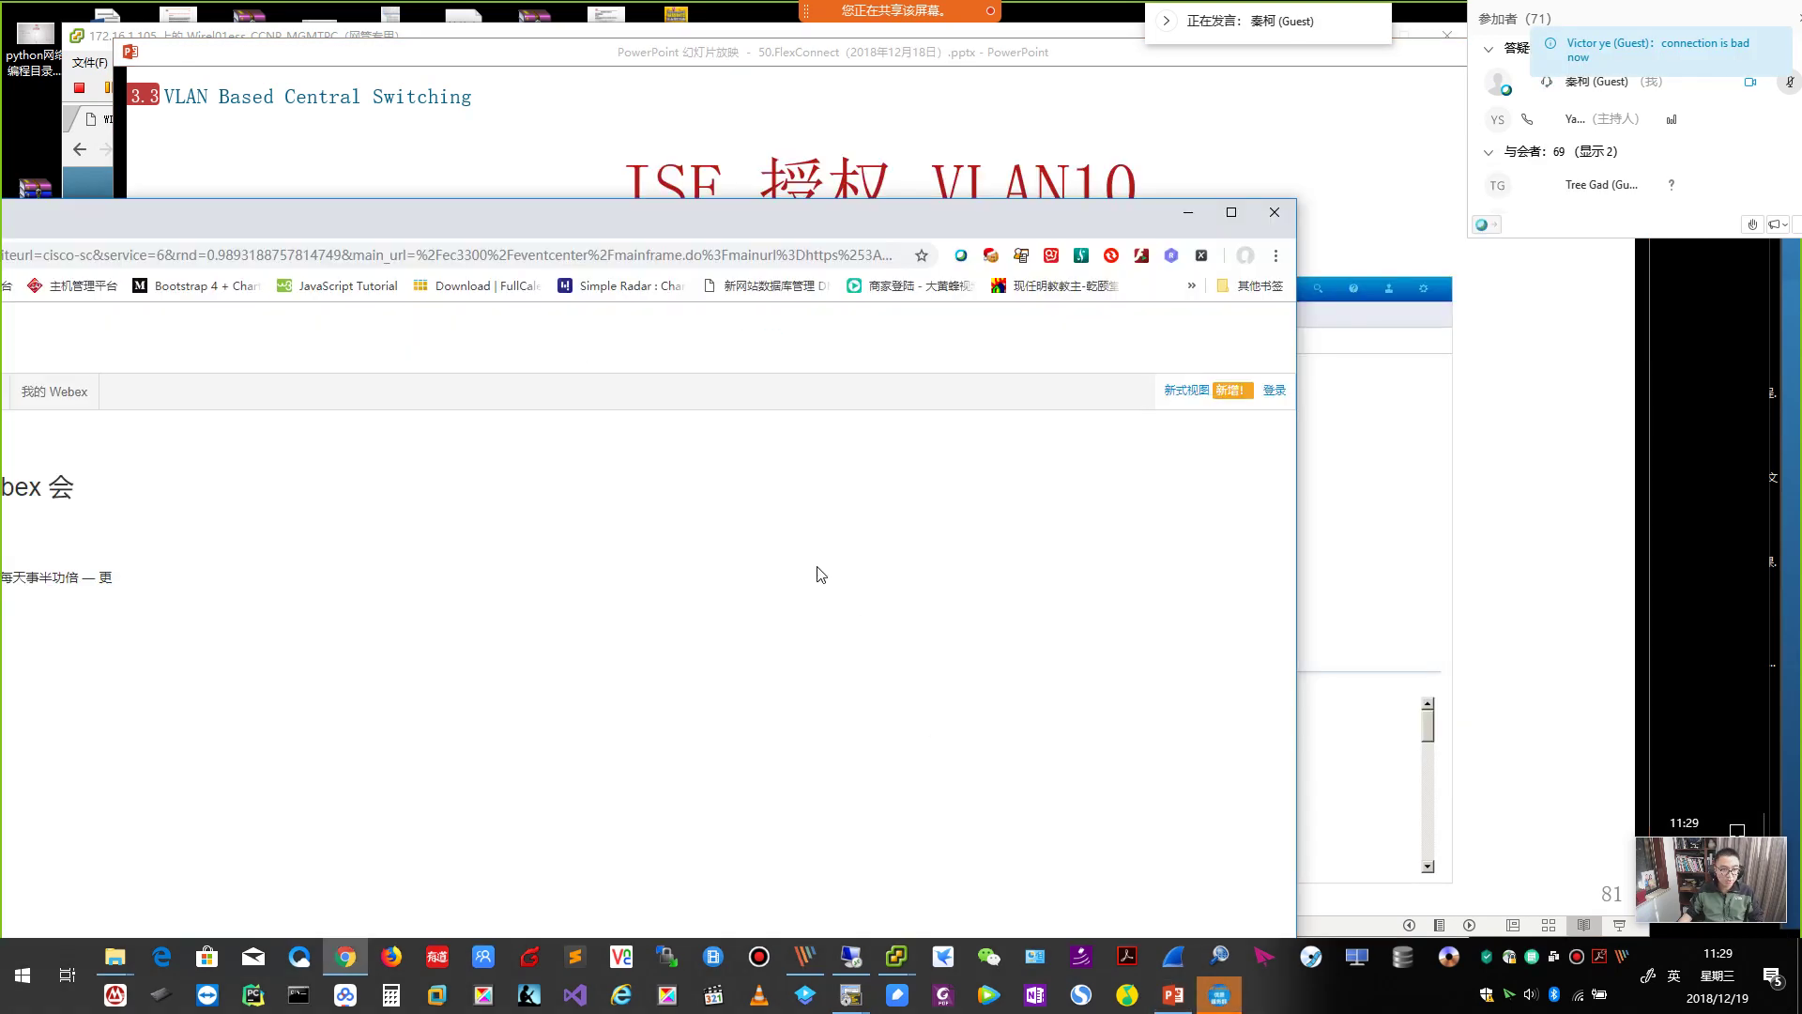
left_click(1461, 537)
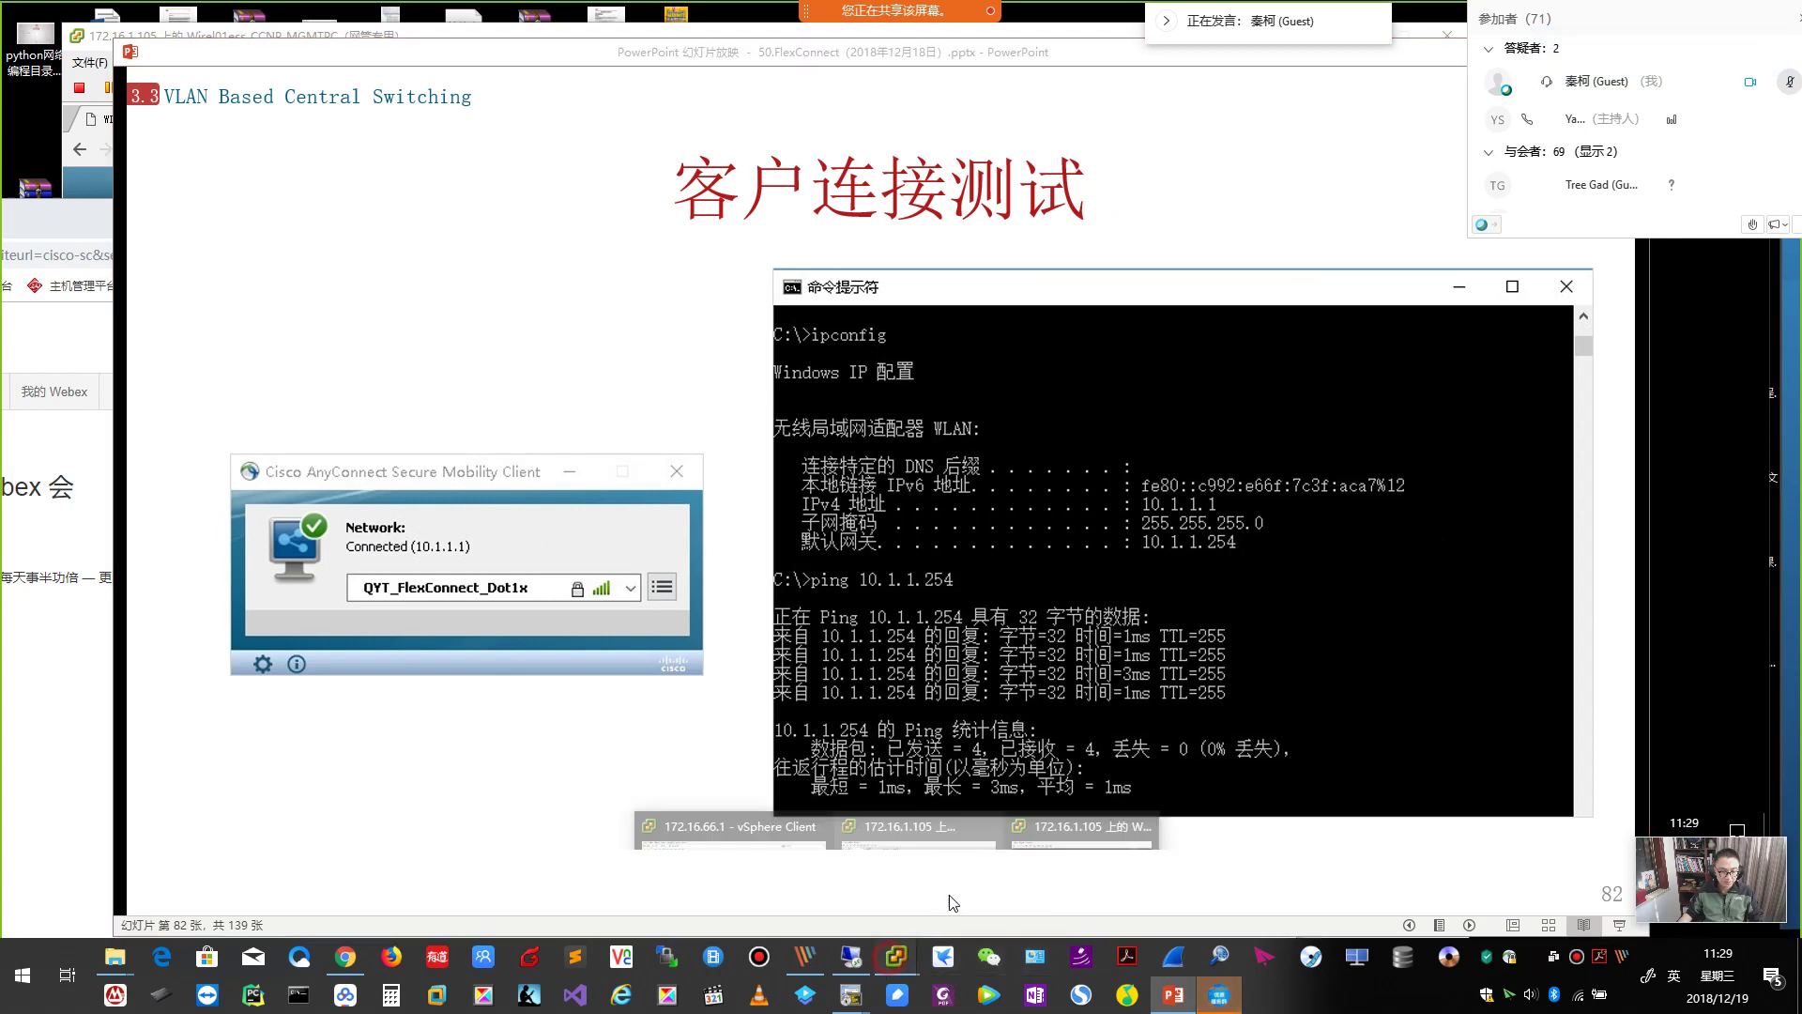
mouse_move(896, 957)
left_click(950, 899)
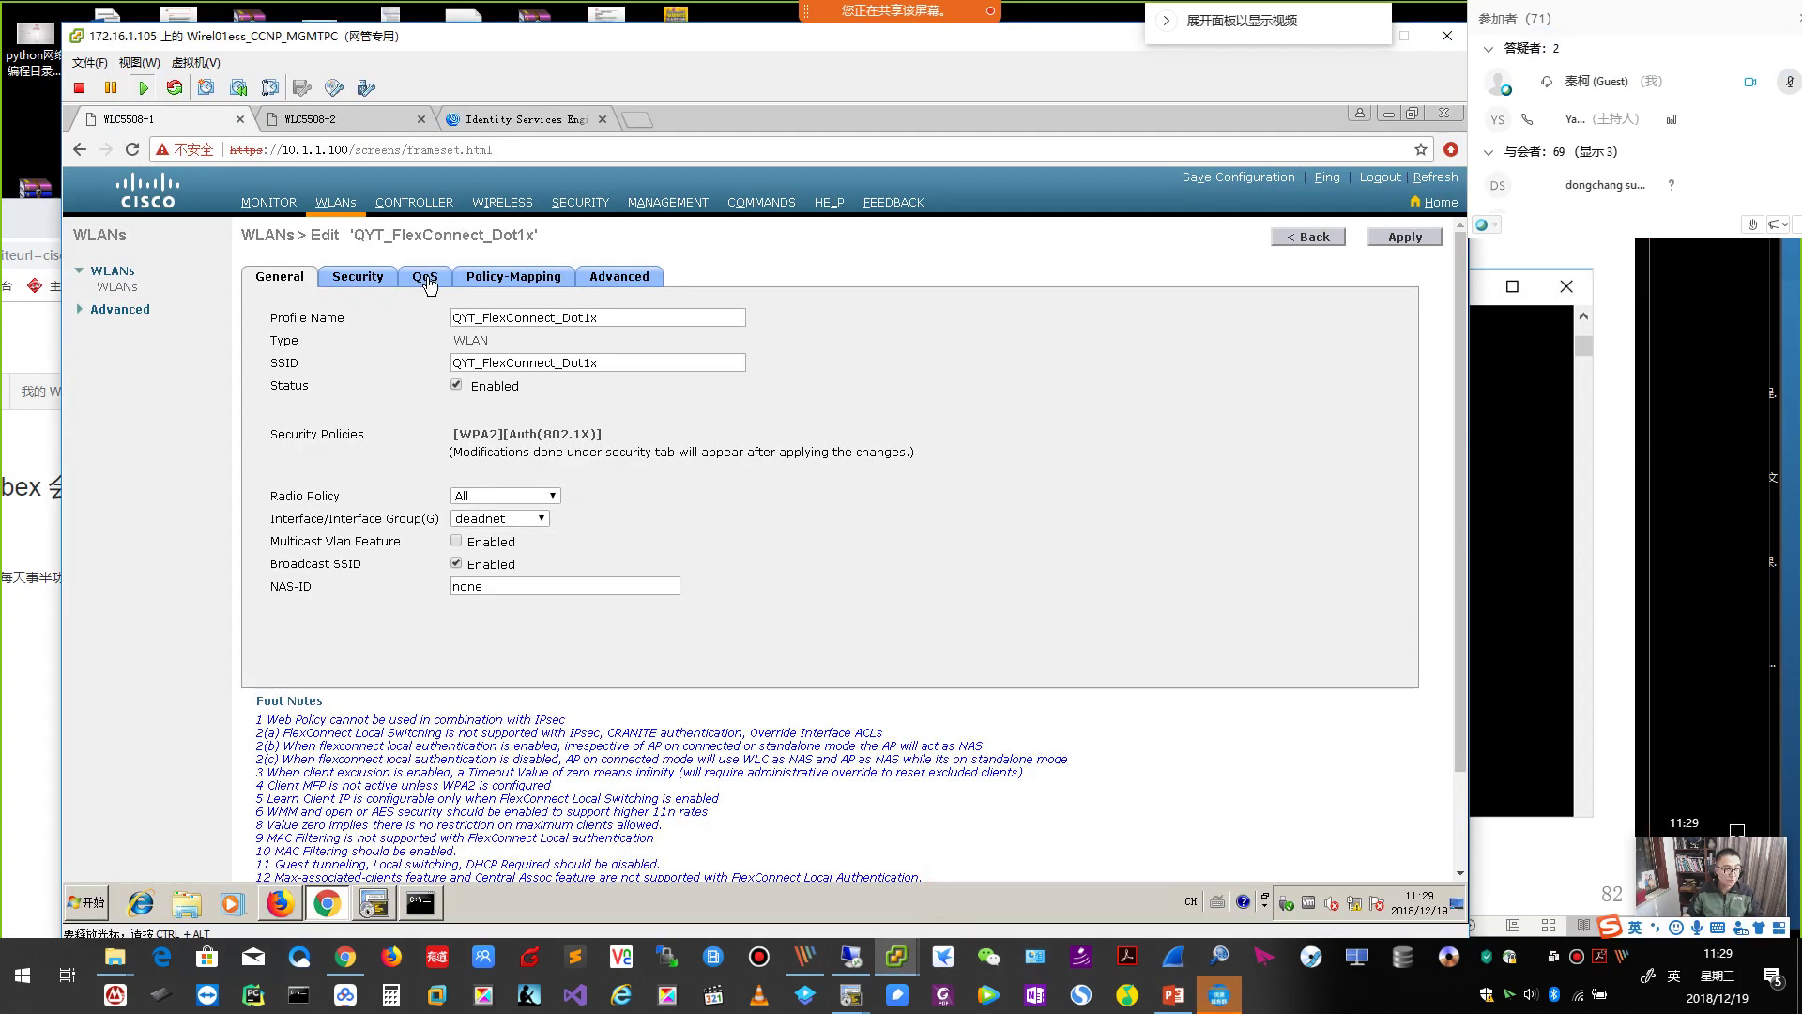
Confirm VLAN based Central Switching is enabled under FlexConnect, then open the All APs list.
left_click(641, 276)
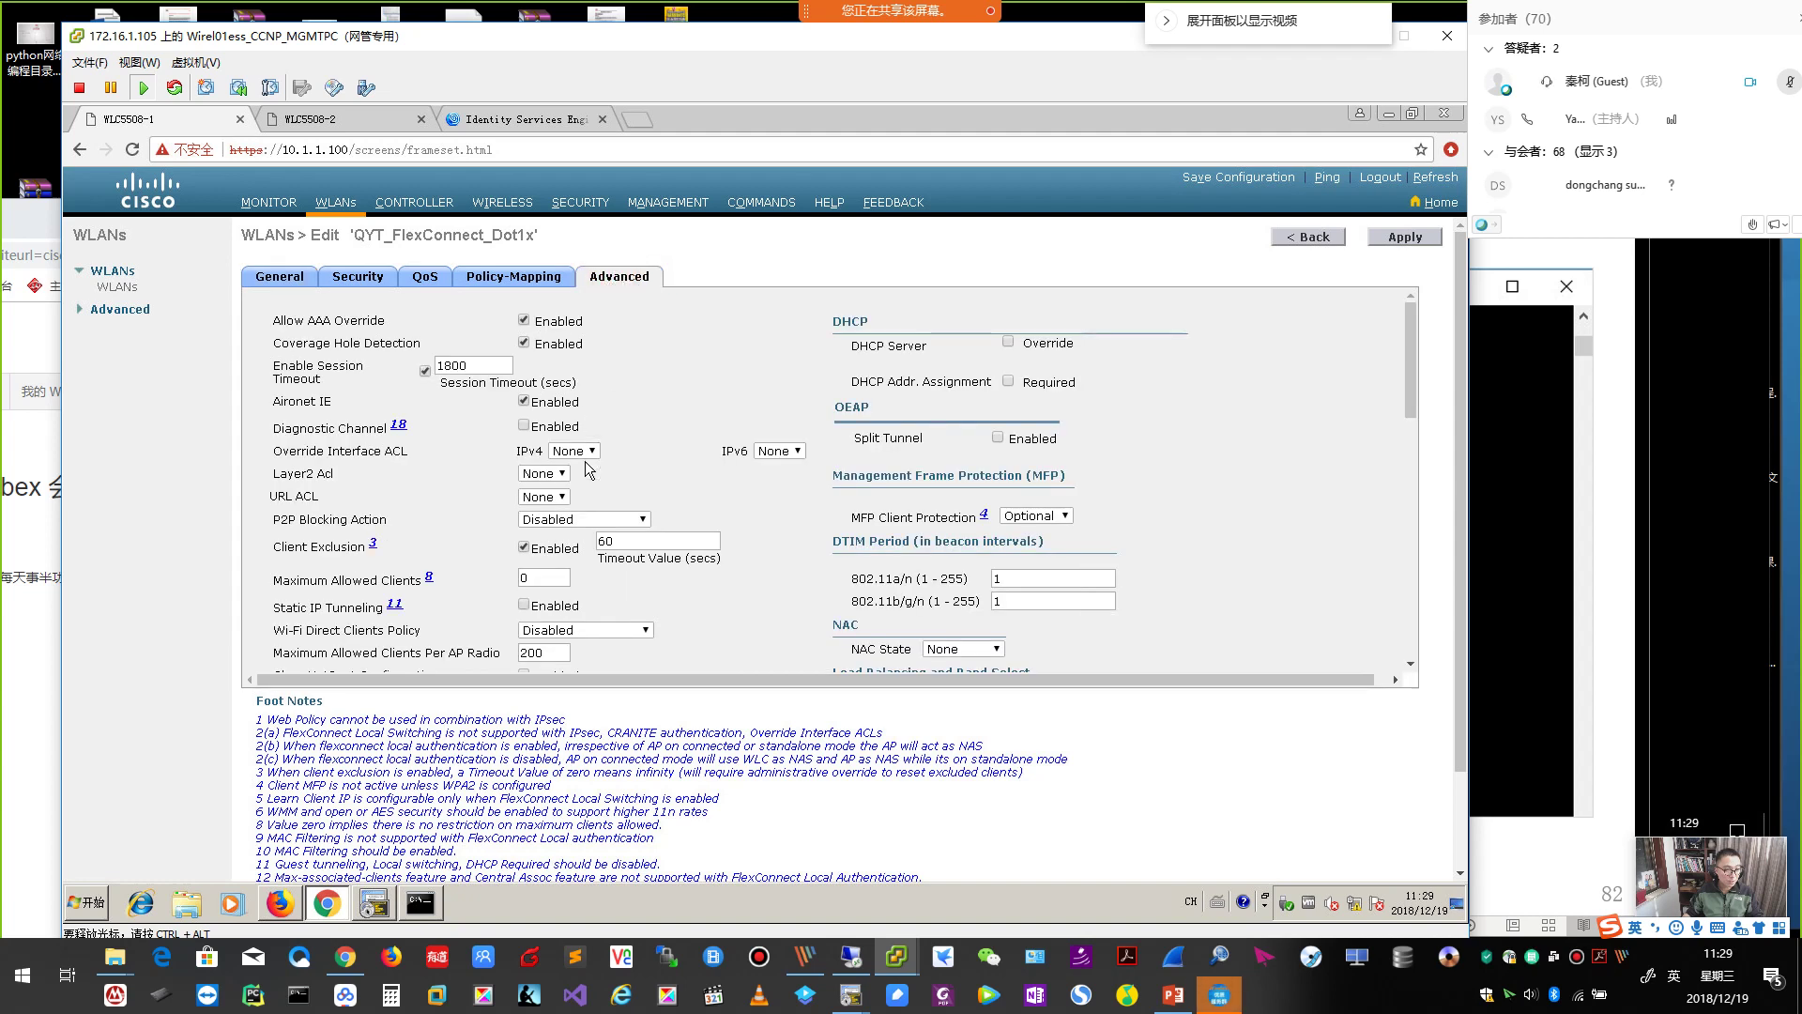
scroll(589, 470, "down", 5)
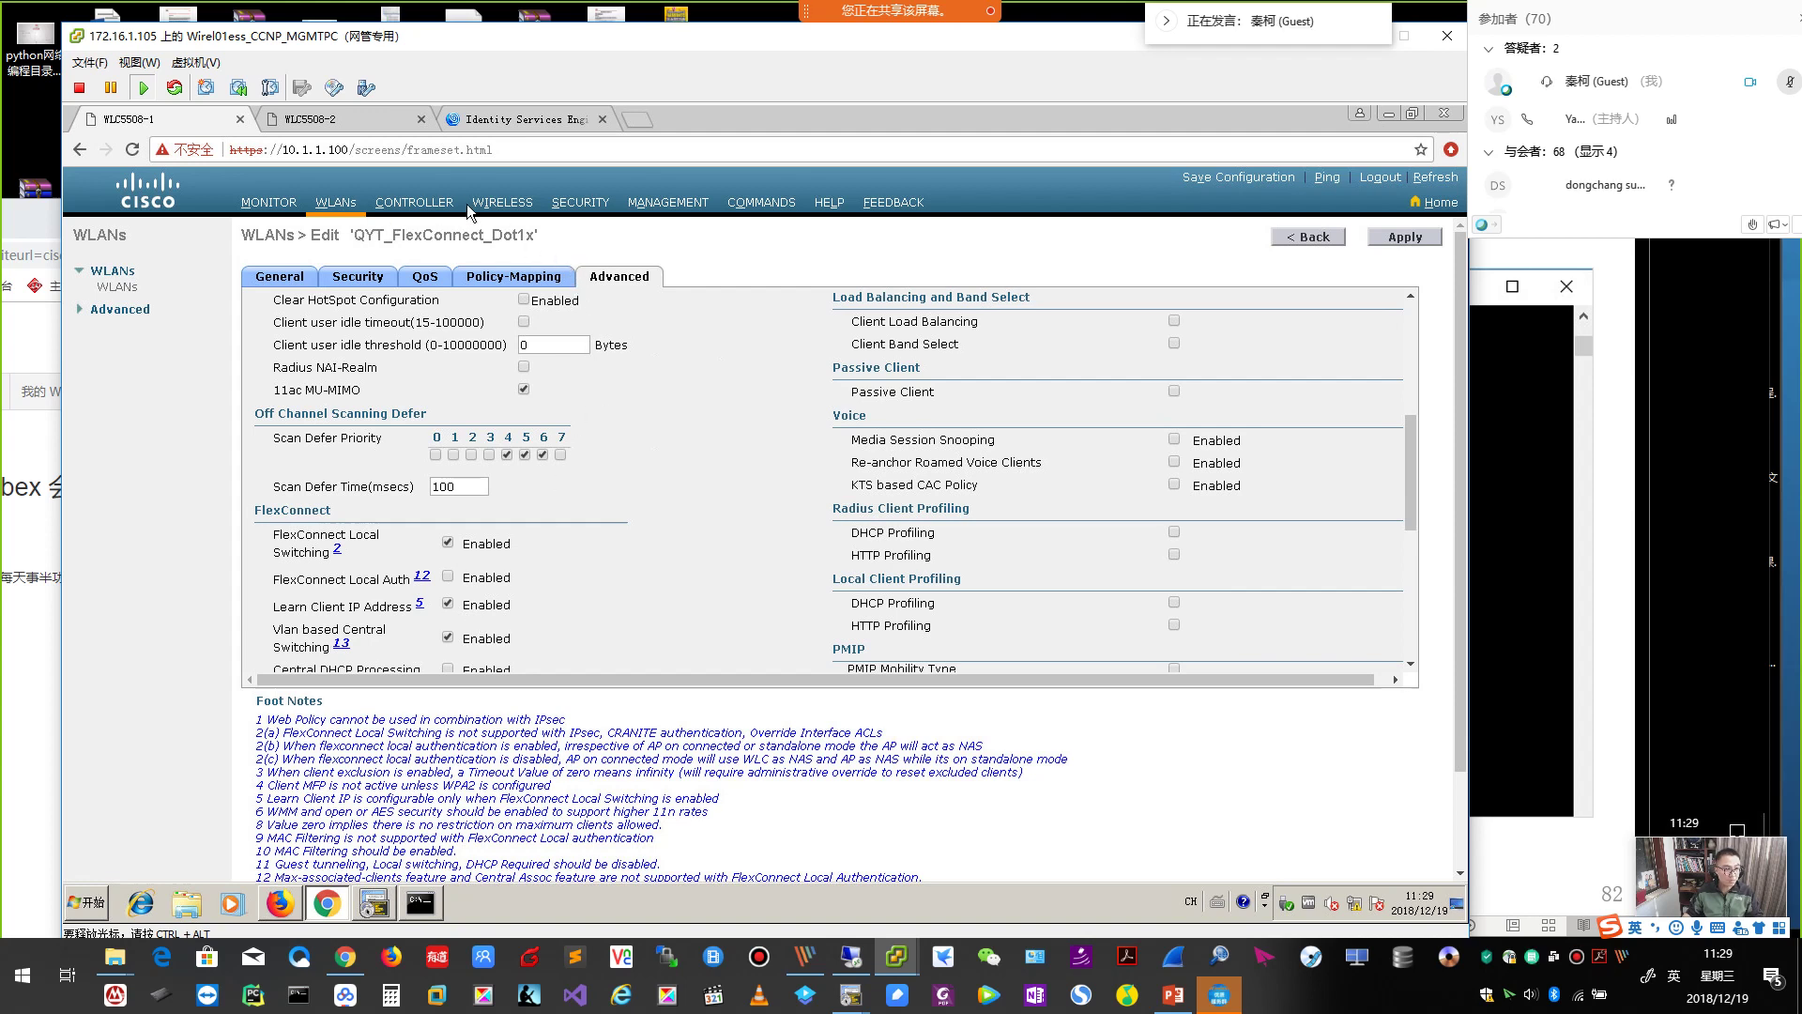
left_click(517, 205)
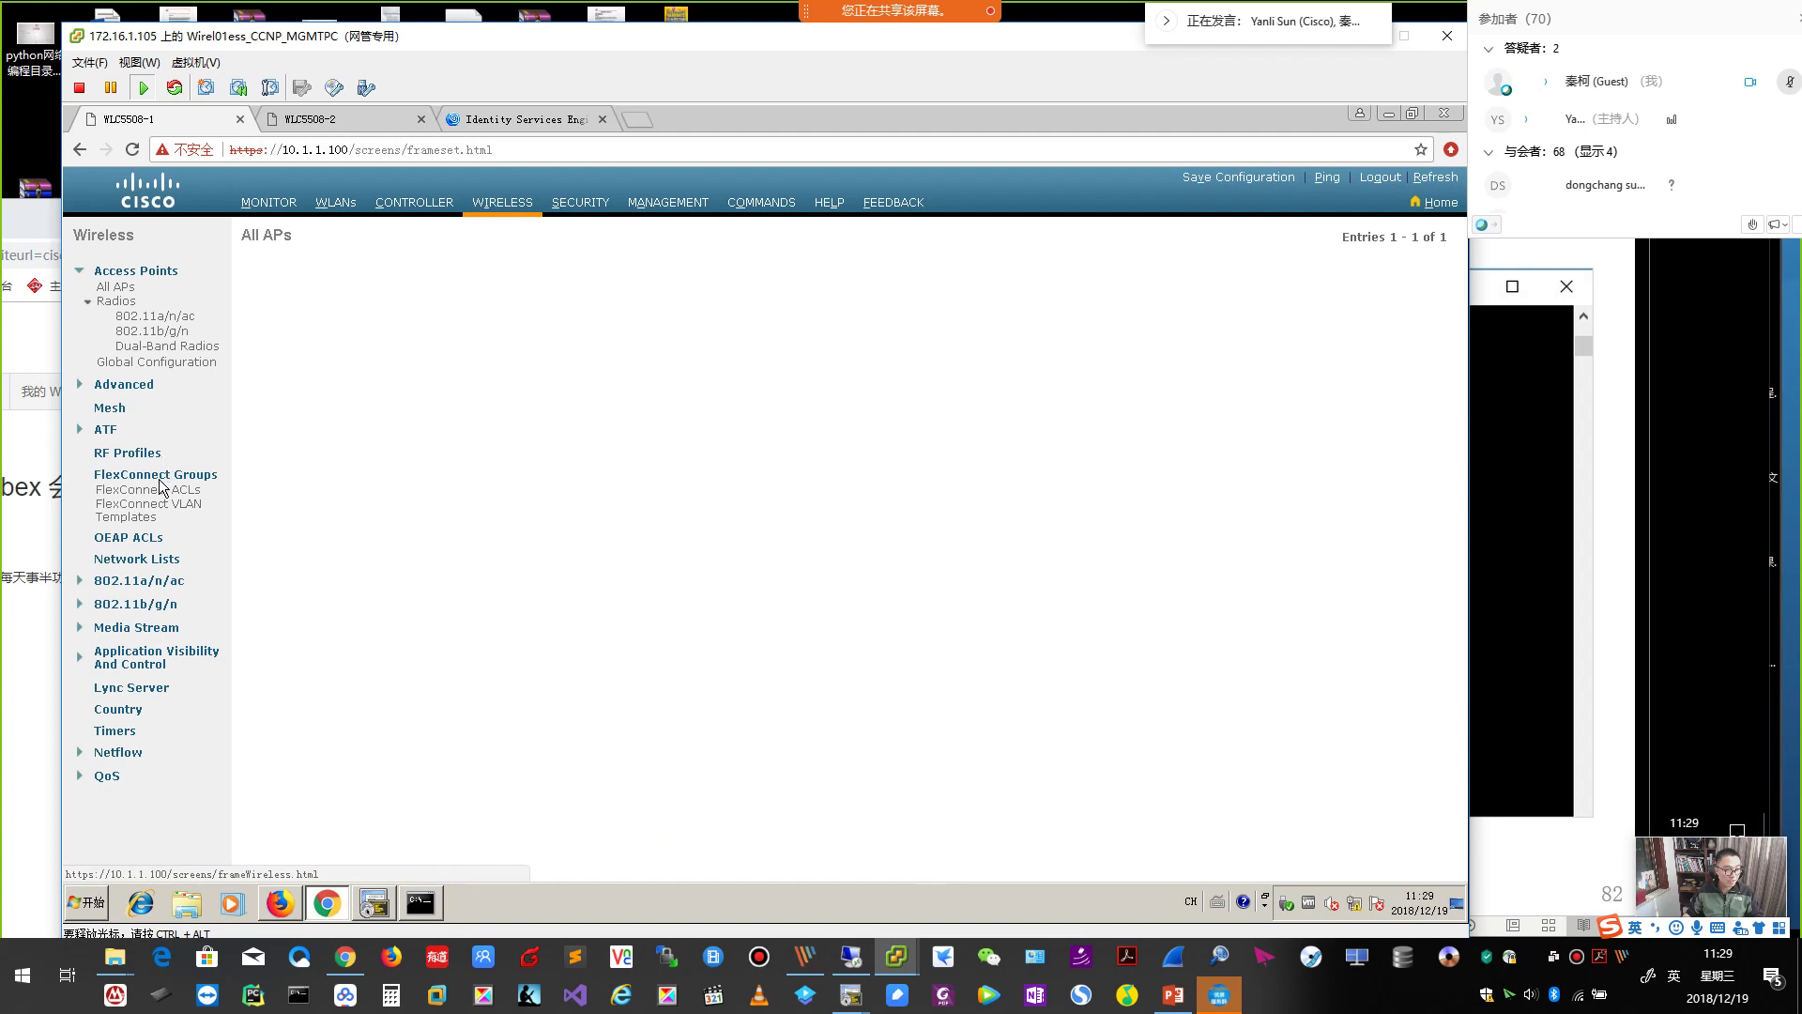
Open default-flex-group, review its WLAN VLAN mapping with native VLAN 20, then its ACL Mapping.
left_click(162, 477)
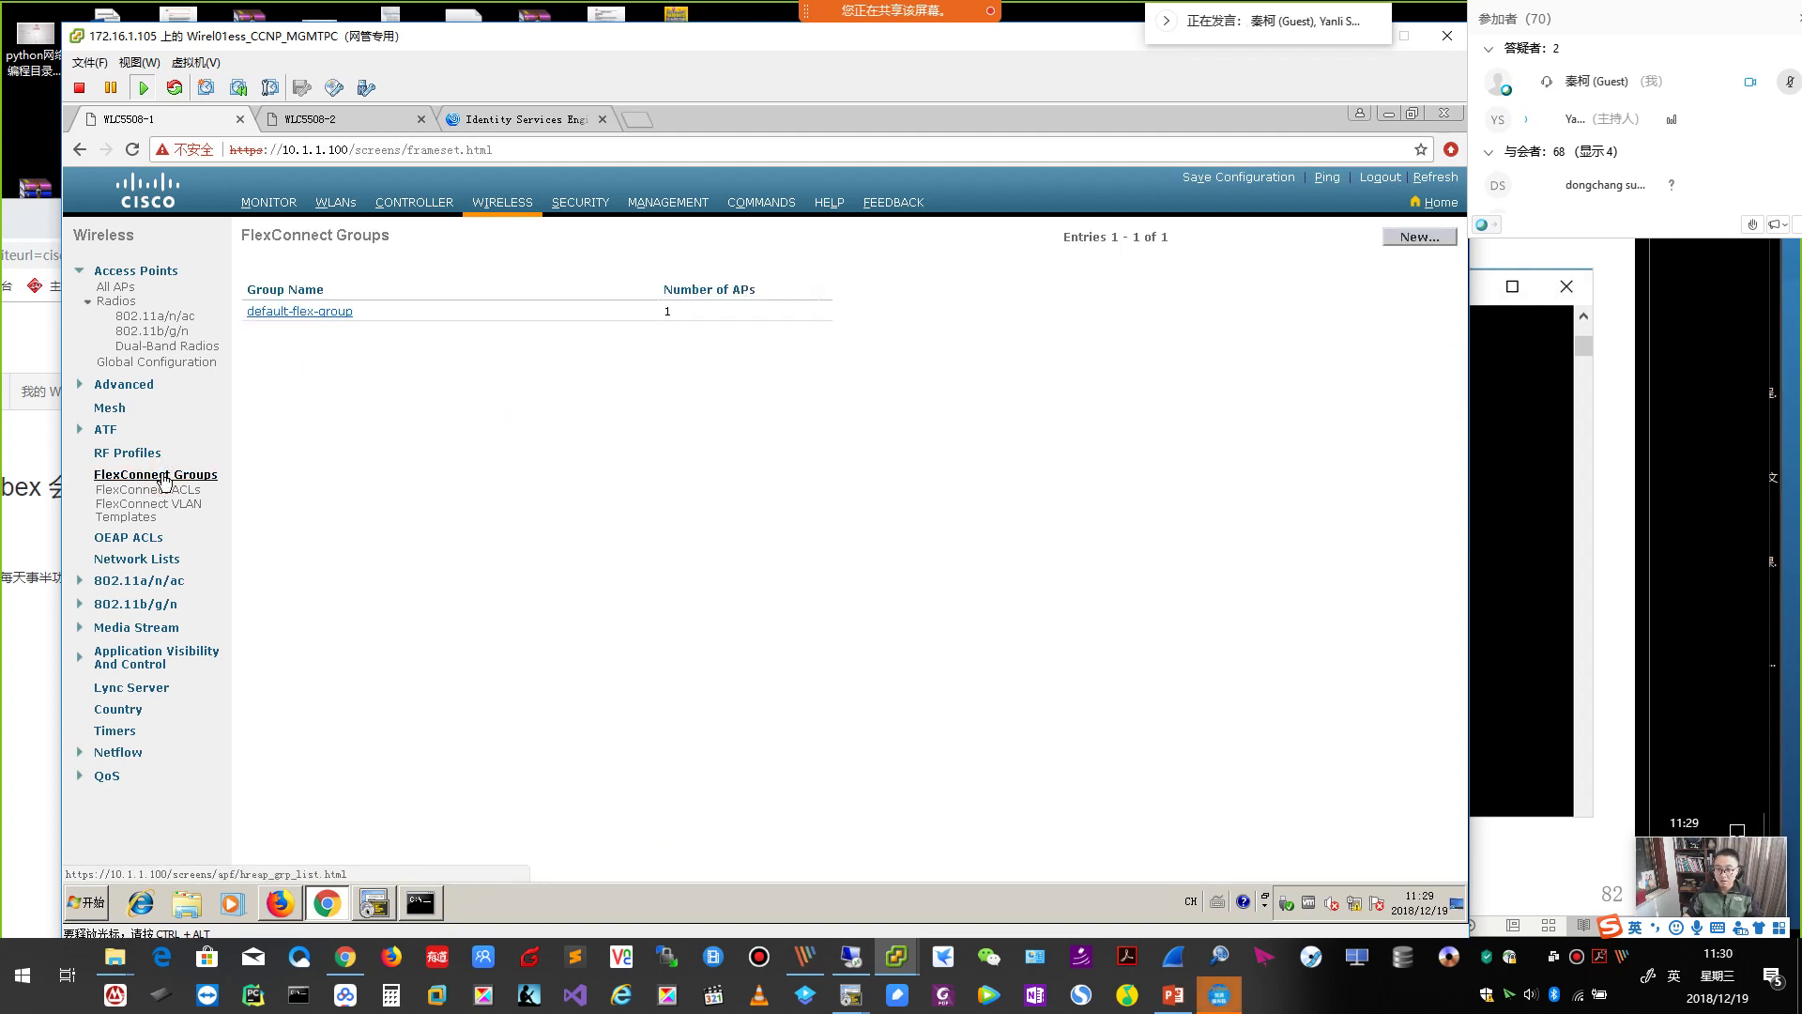
left_click(299, 312)
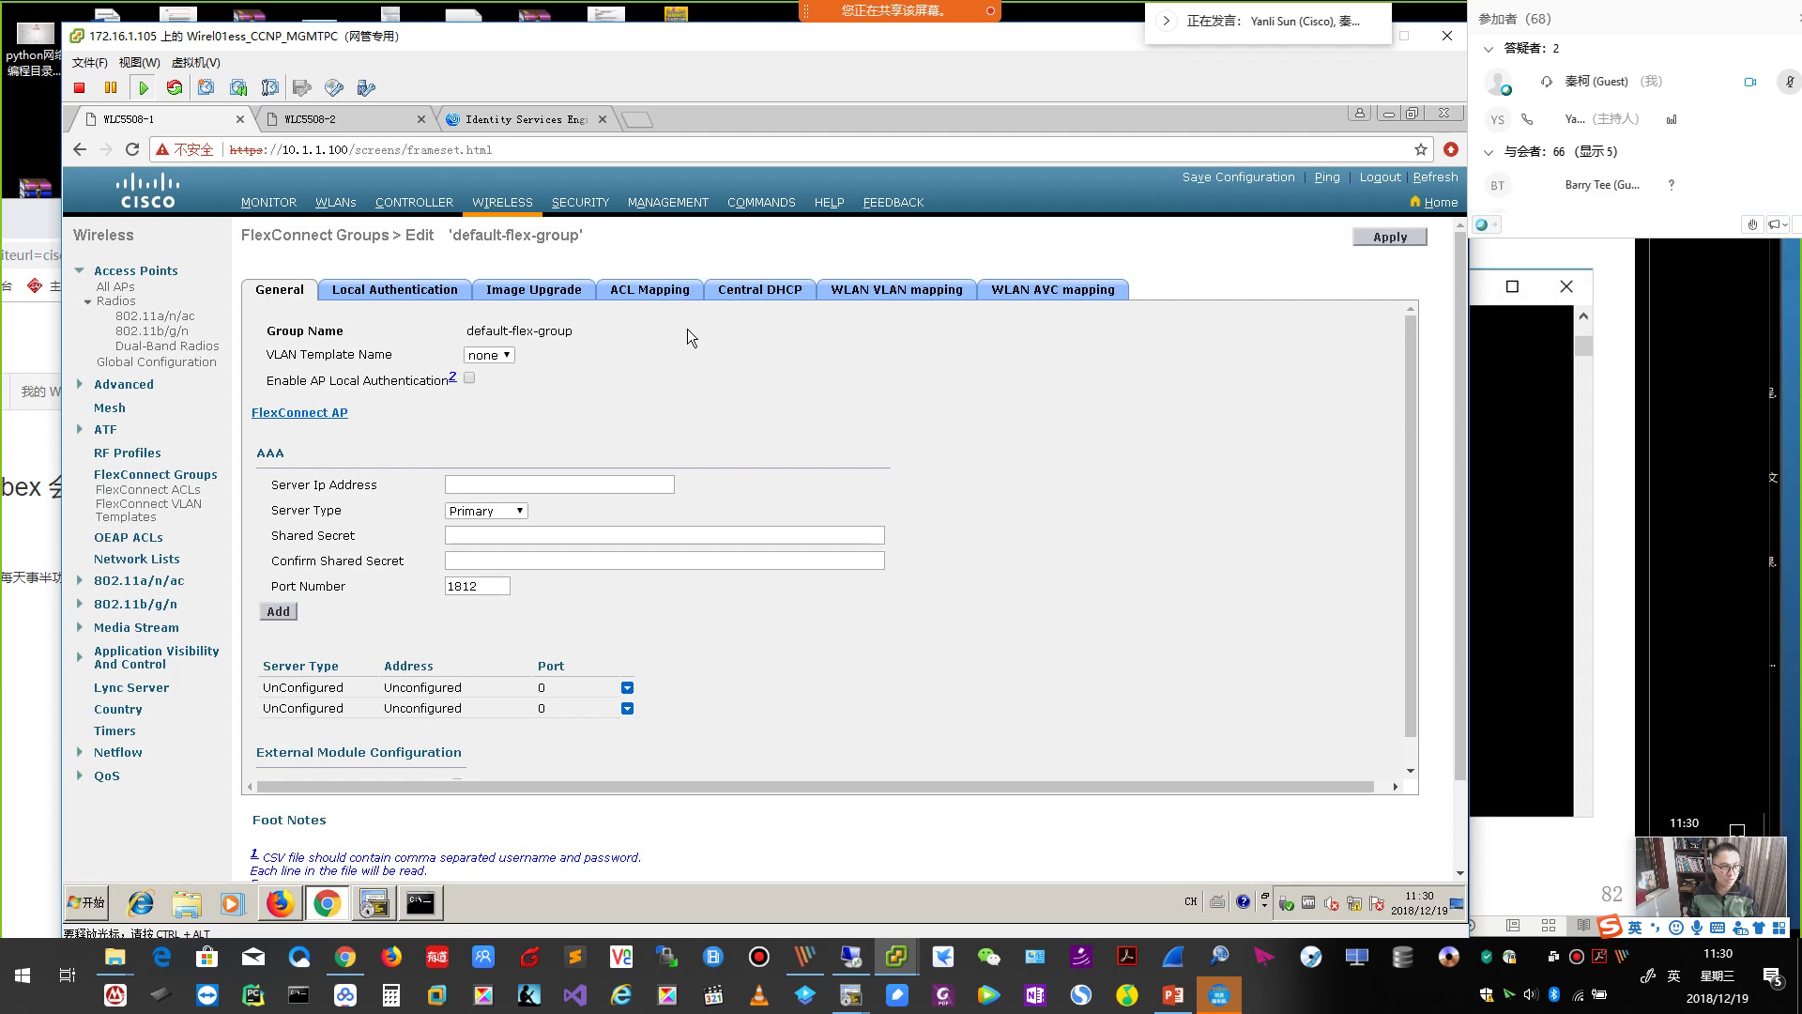
left_click(889, 297)
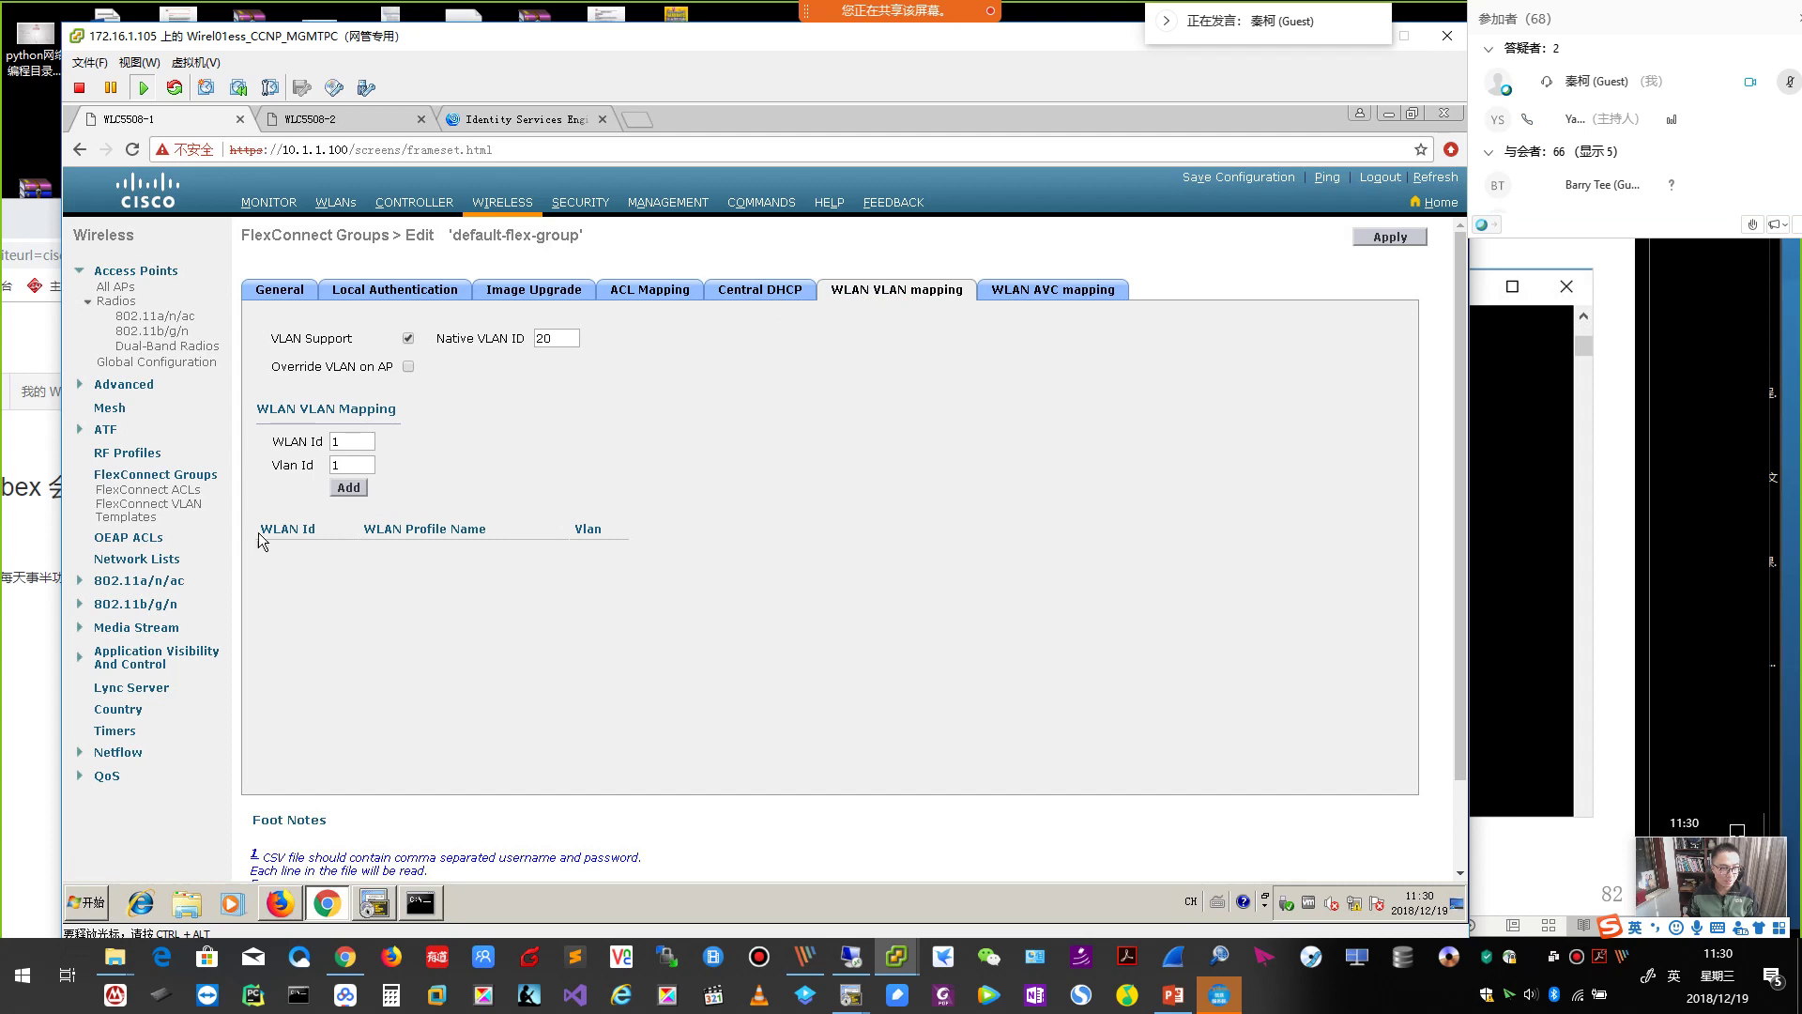
left_click(658, 298)
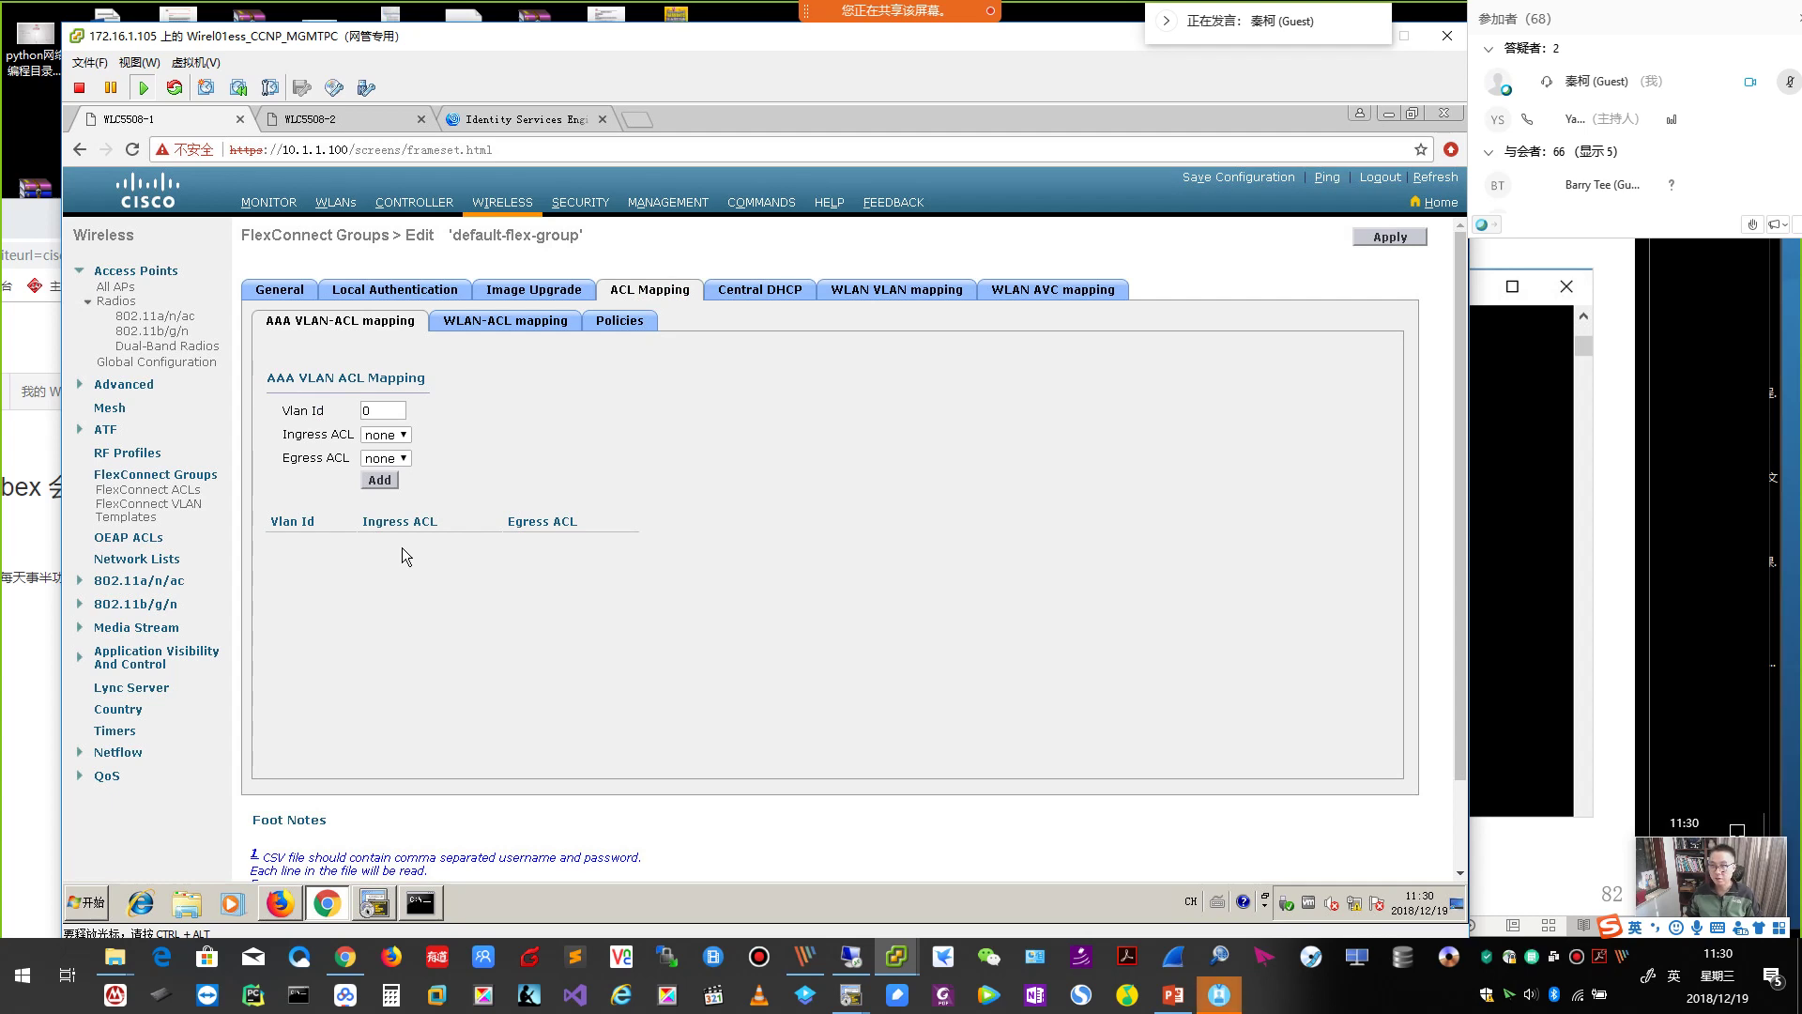
Add AAA VLAN-ACL mapping entries for VLAN 20 and VLAN 30, leaving the ACLs empty.
double_click(378, 410)
type("2")
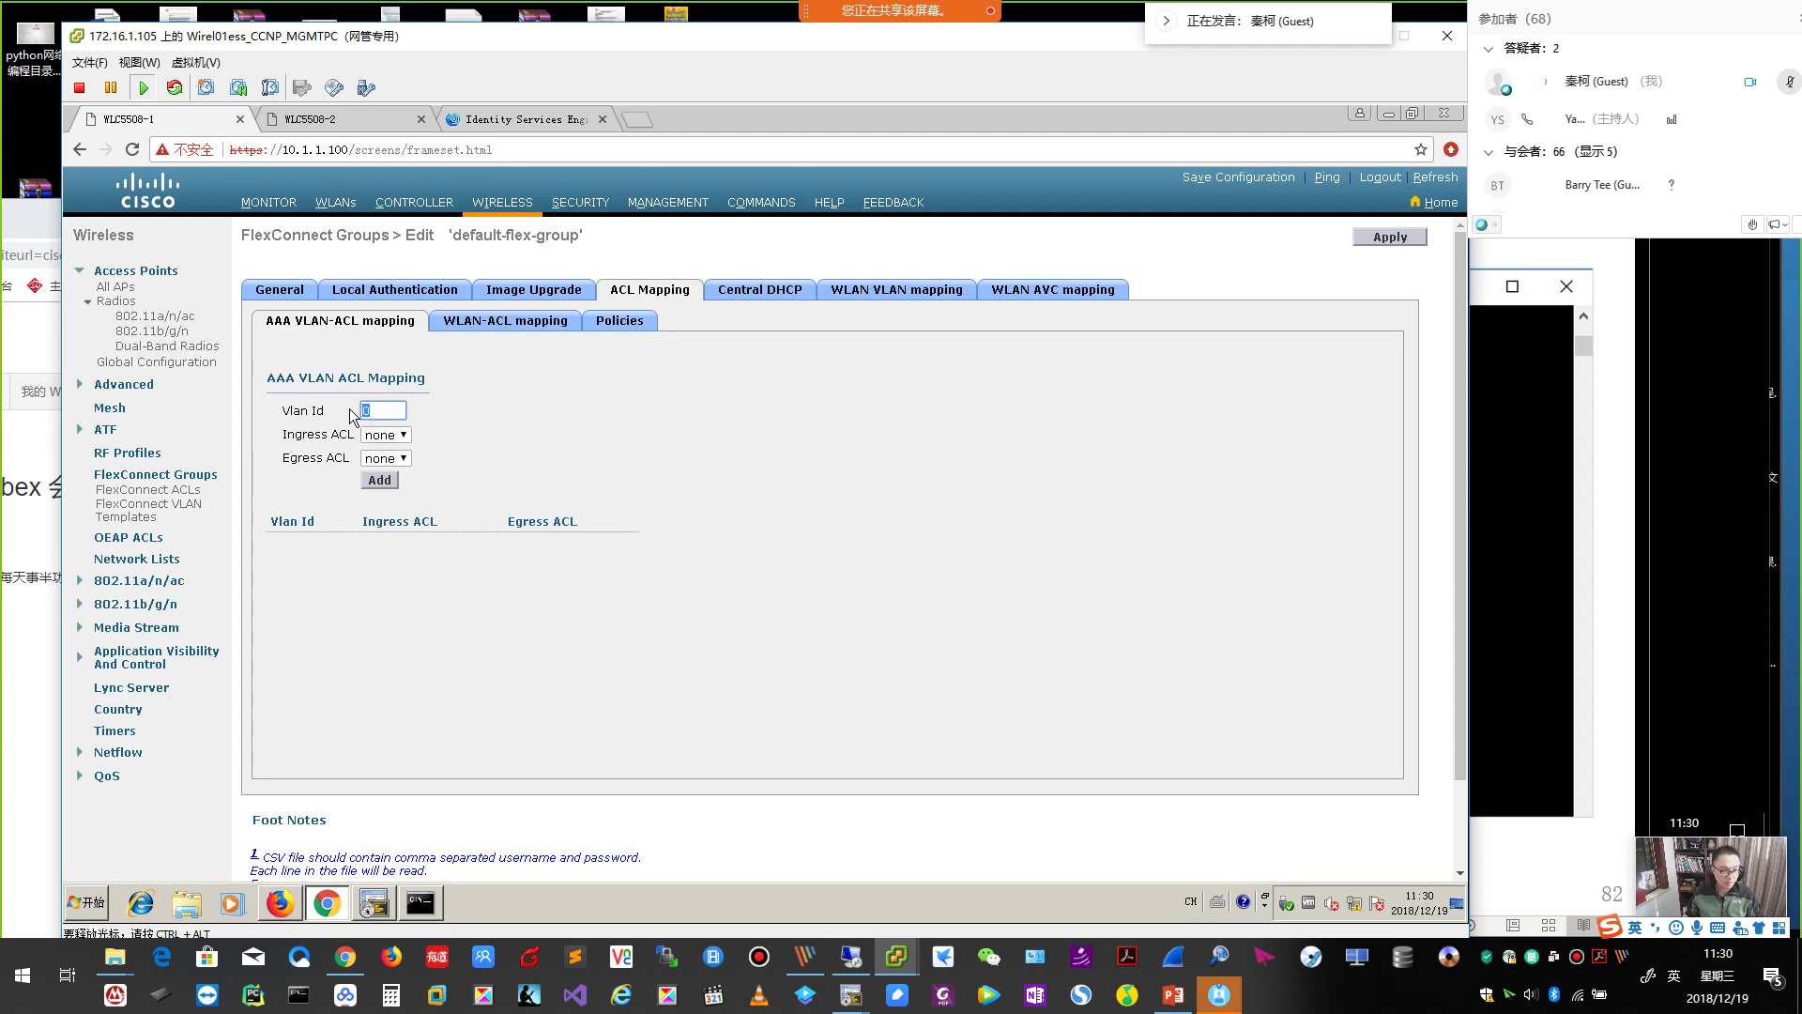
left_click(385, 479)
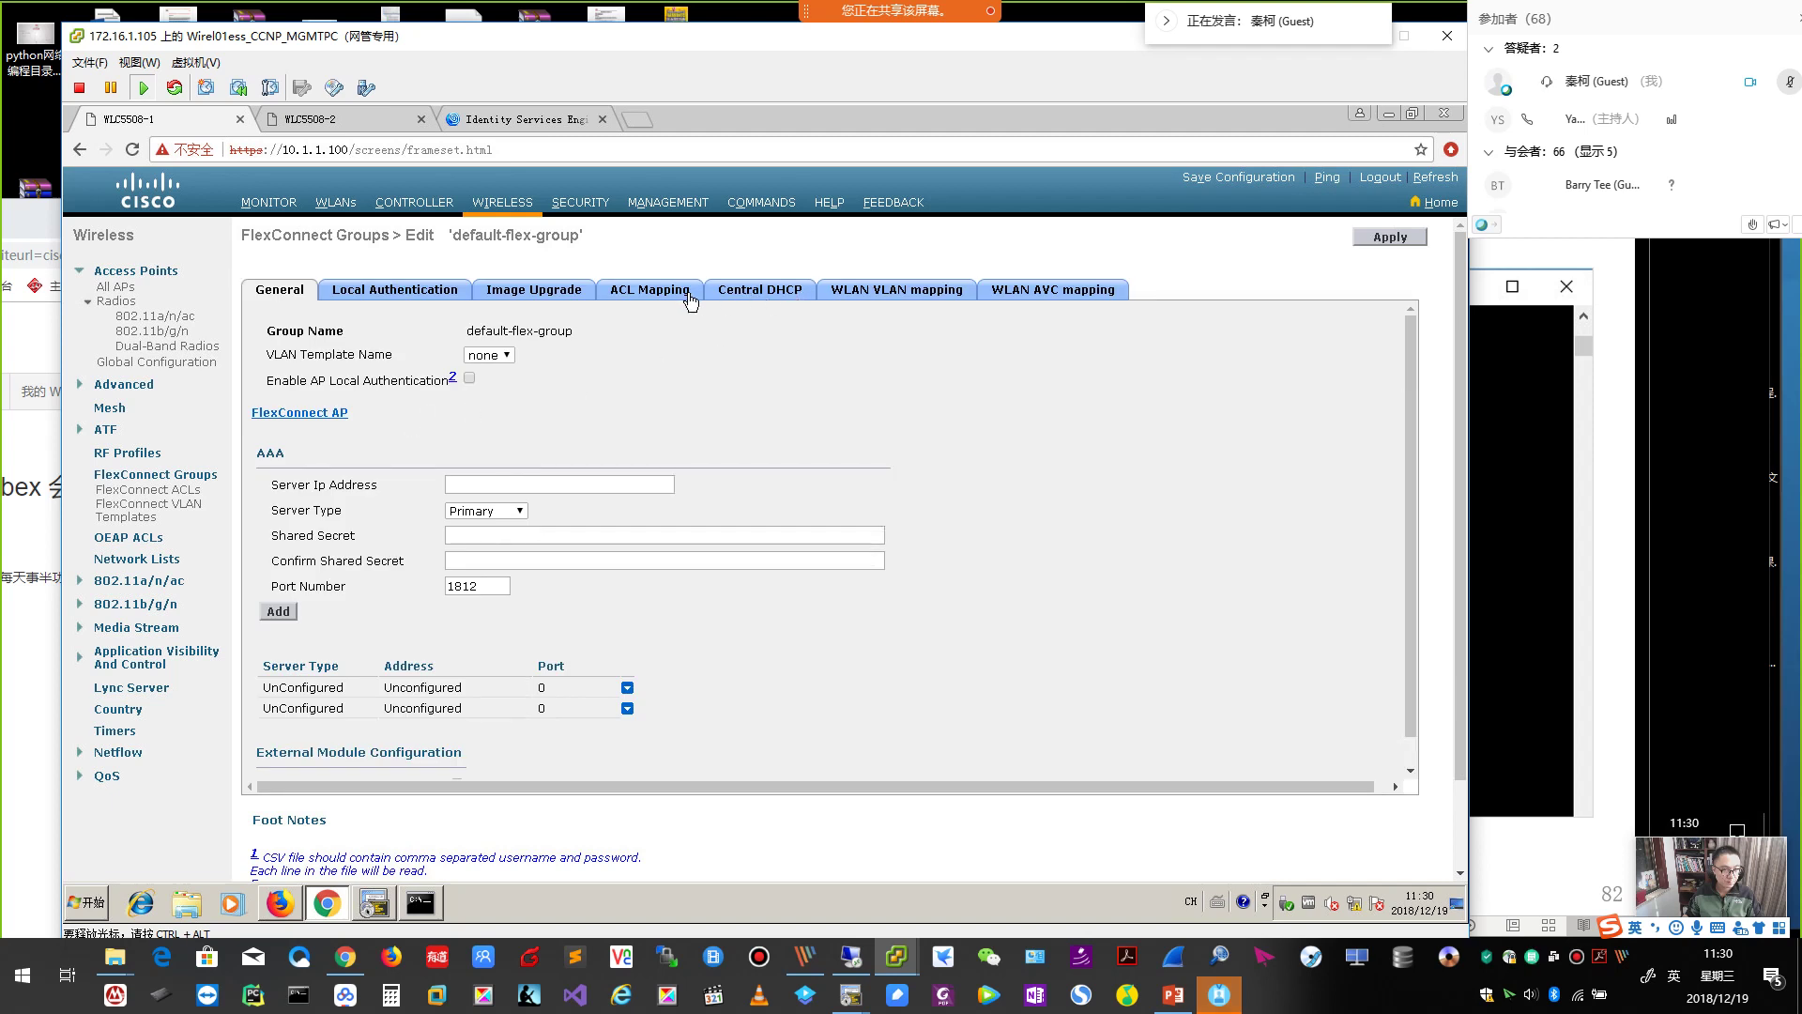
left_click(671, 295)
double_click(377, 413)
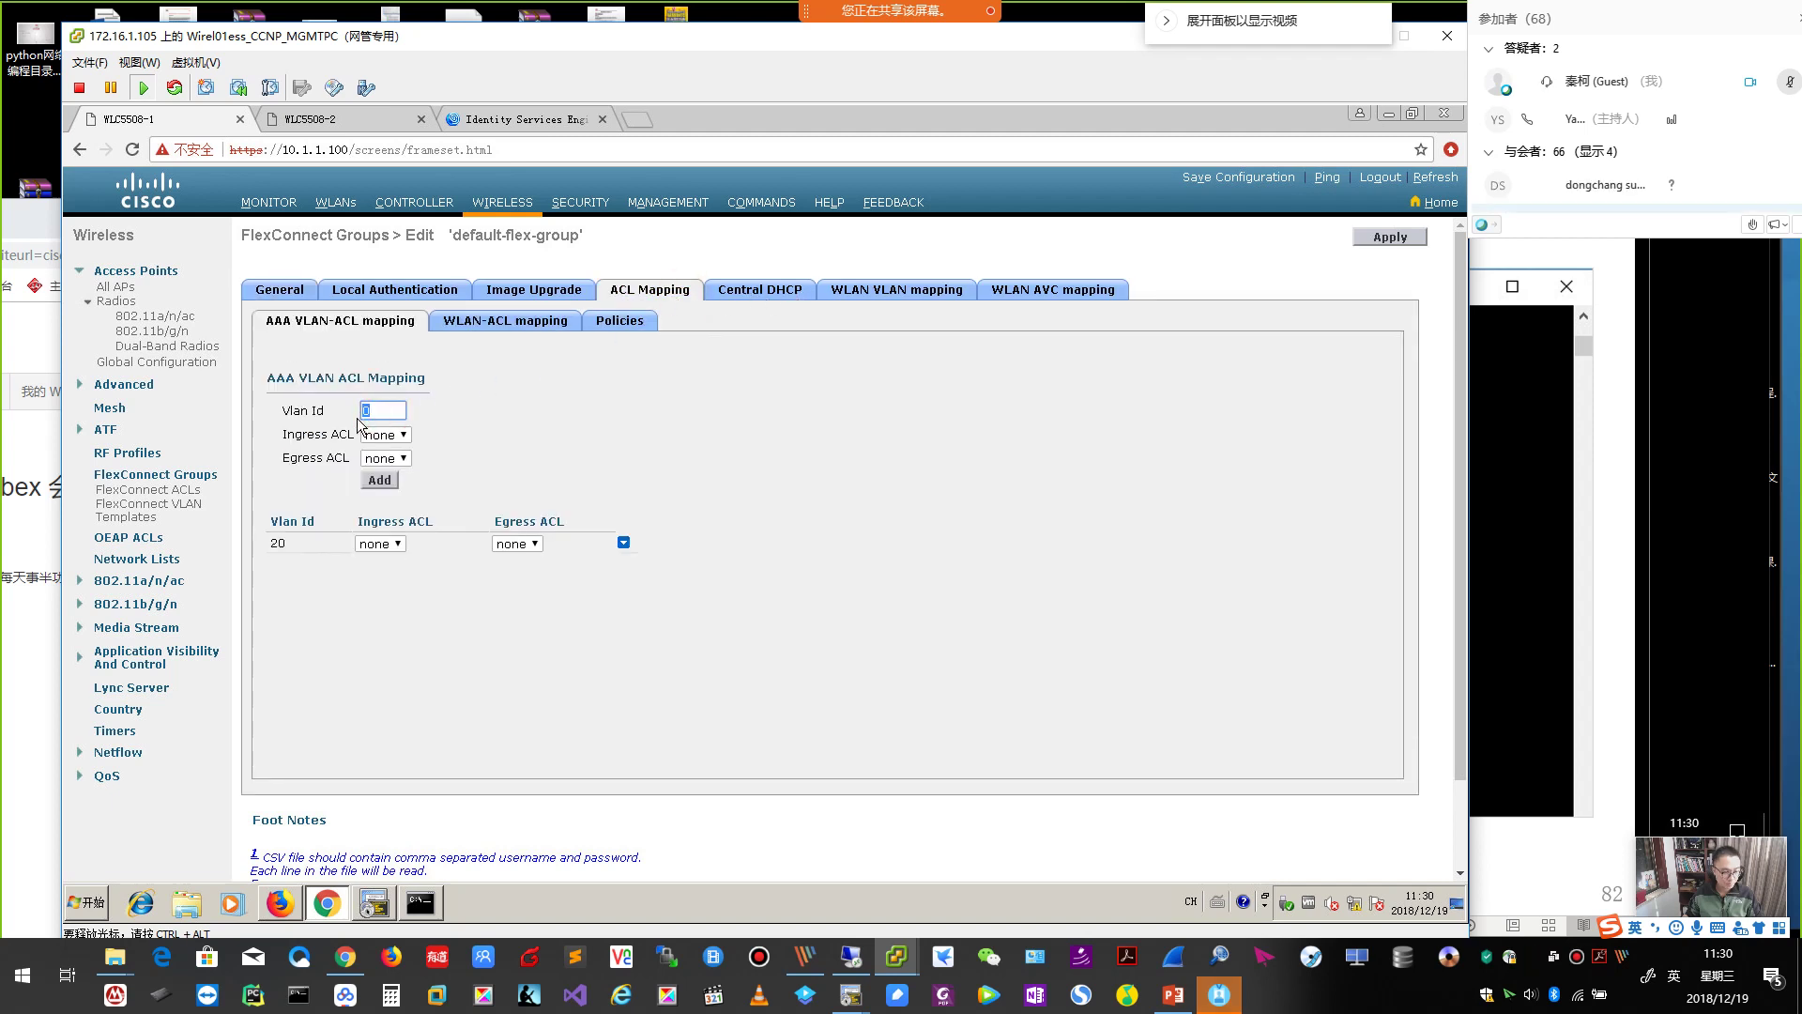
type("30")
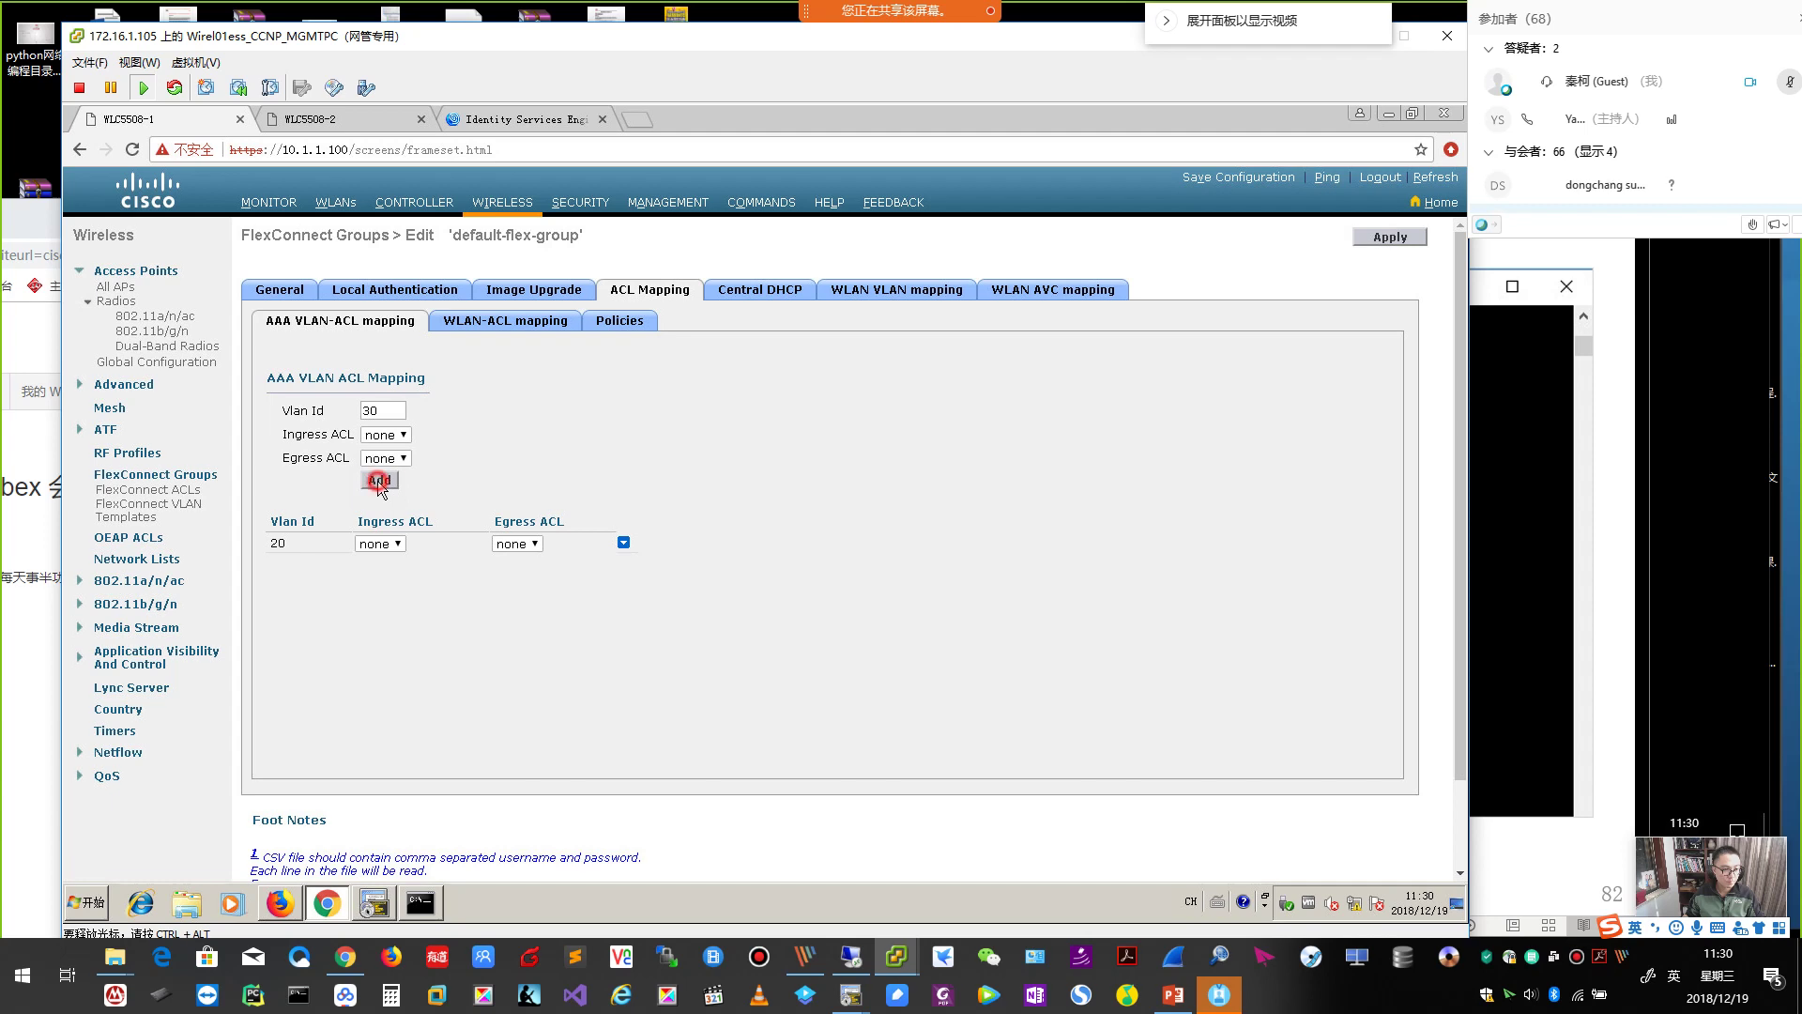
left_click(379, 480)
left_click(664, 293)
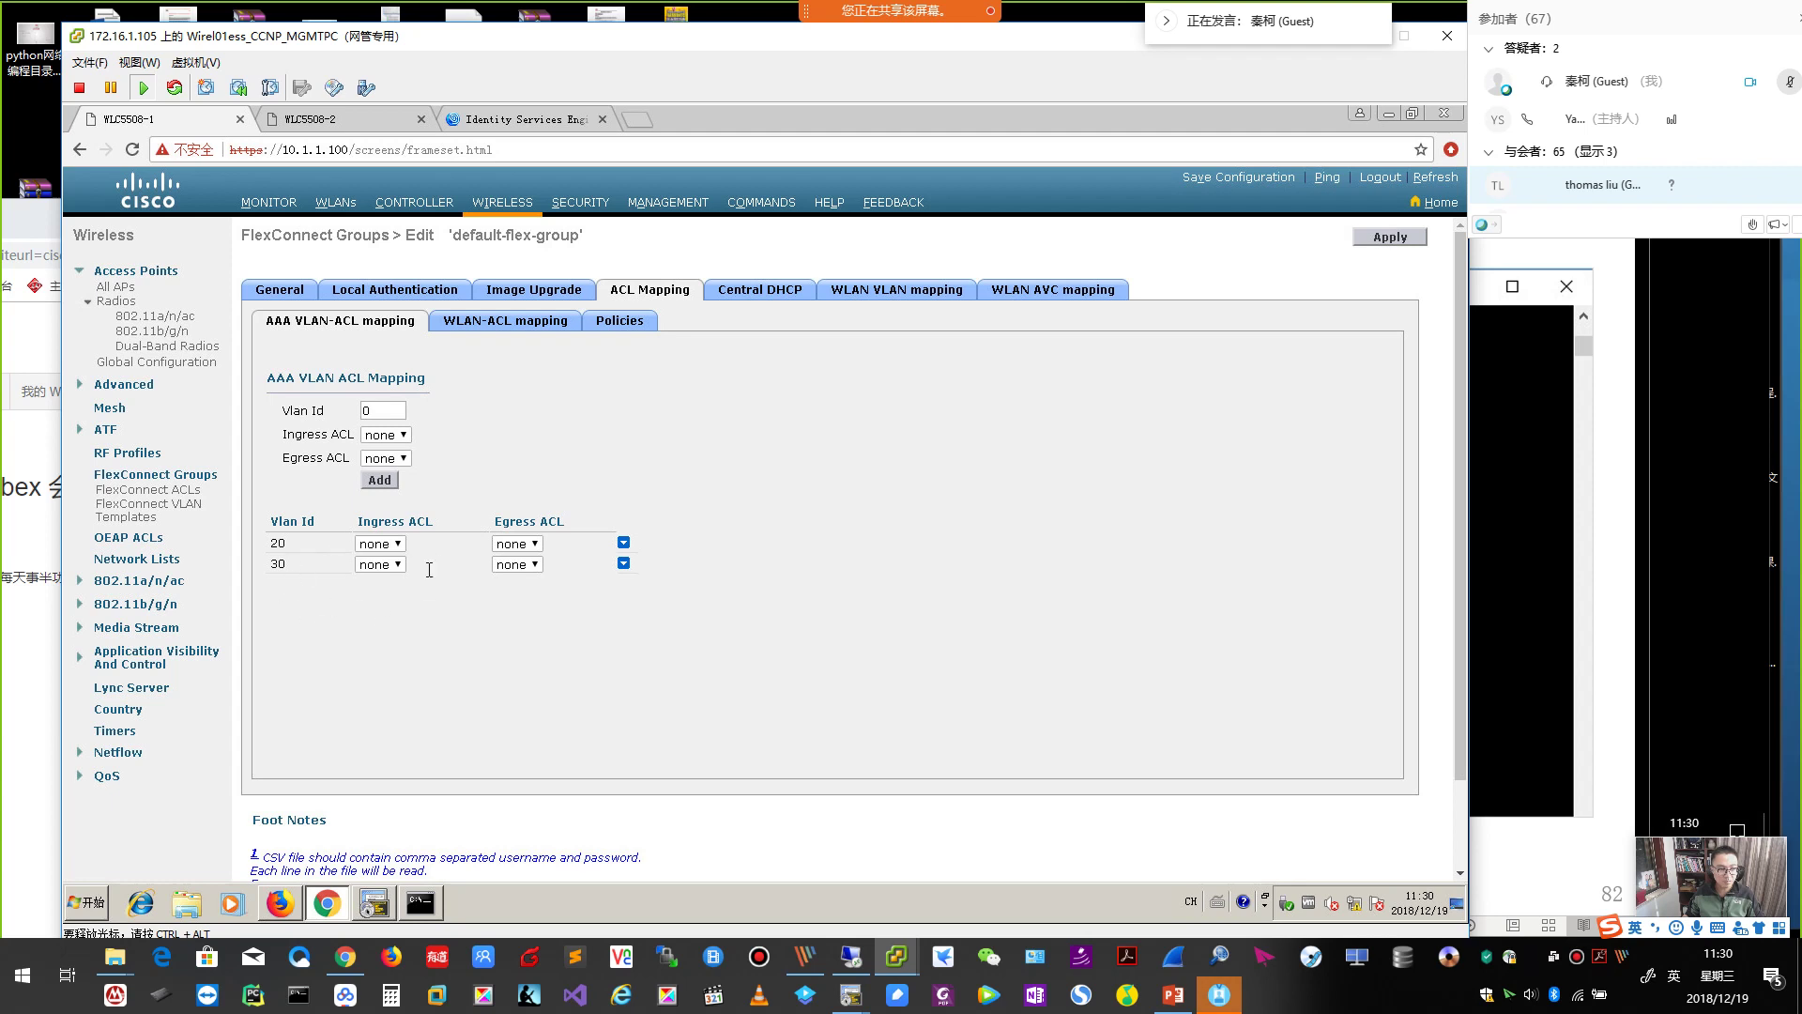
left_click(335, 204)
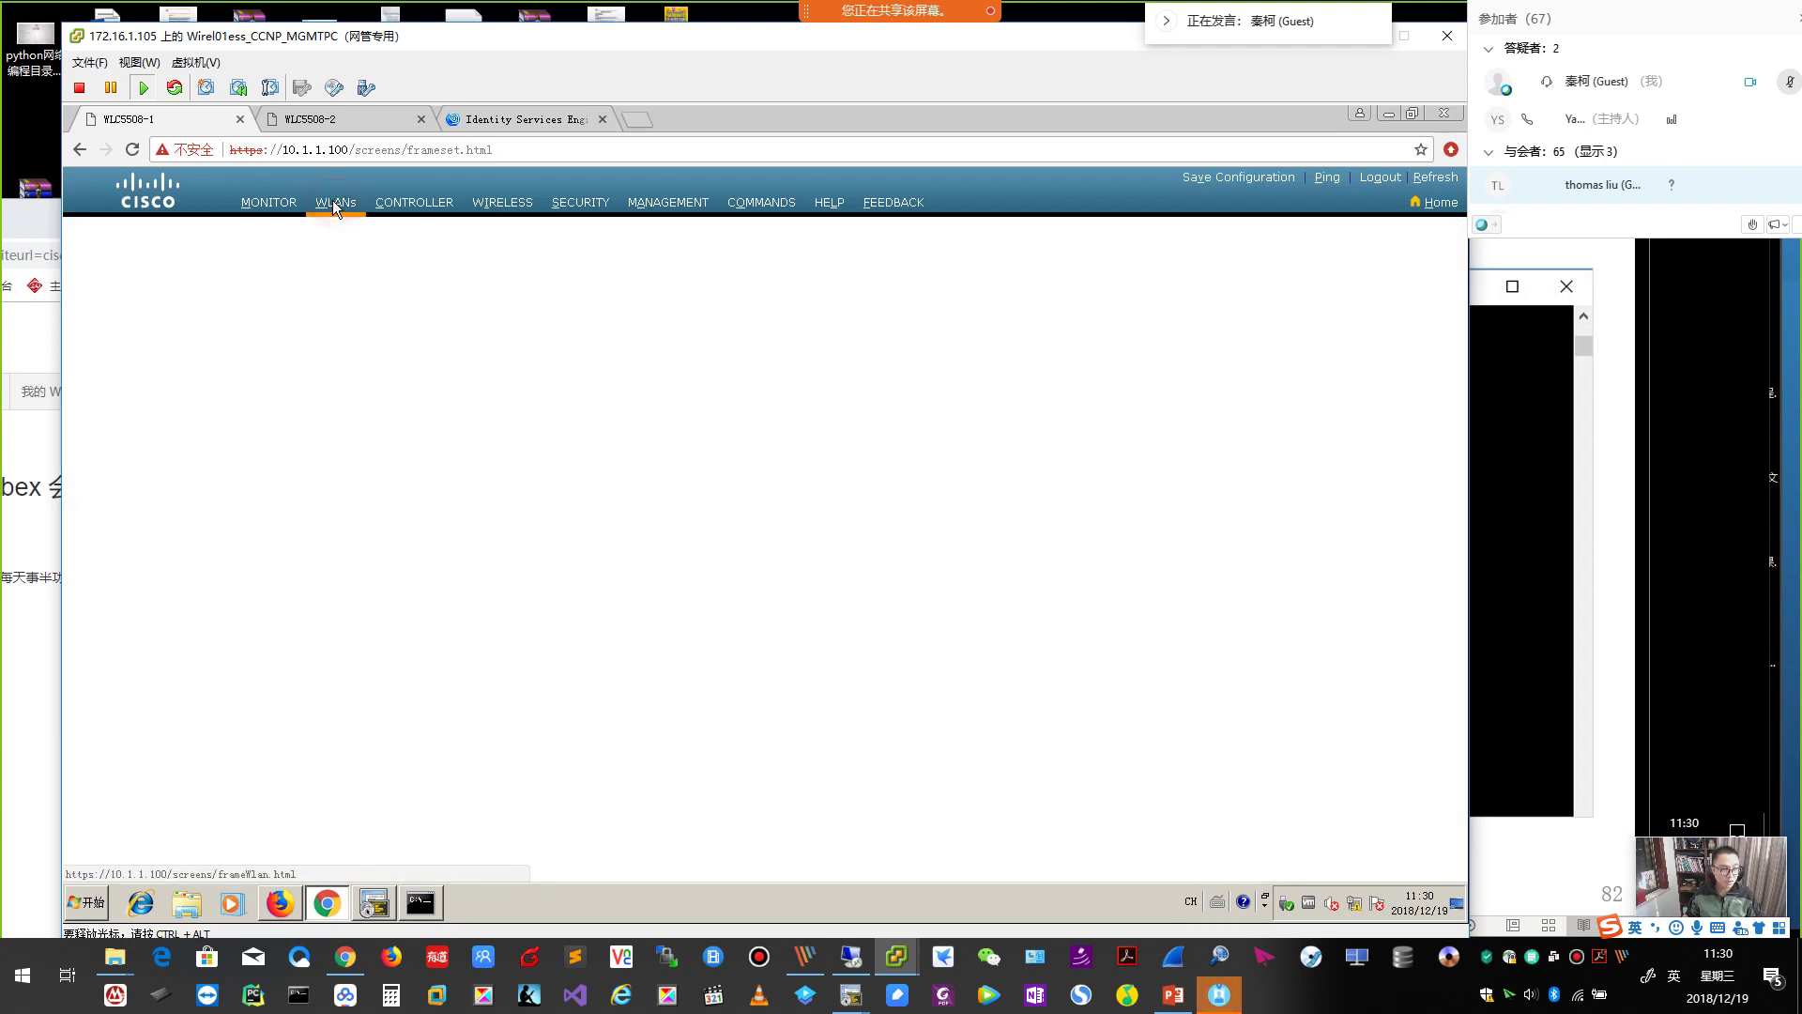
Open QYT_FlexConnect_Dot1x, check ISE's WLC_Flex rule granting Flex_VLAN10, then return to slide 82.
left_click(266, 371)
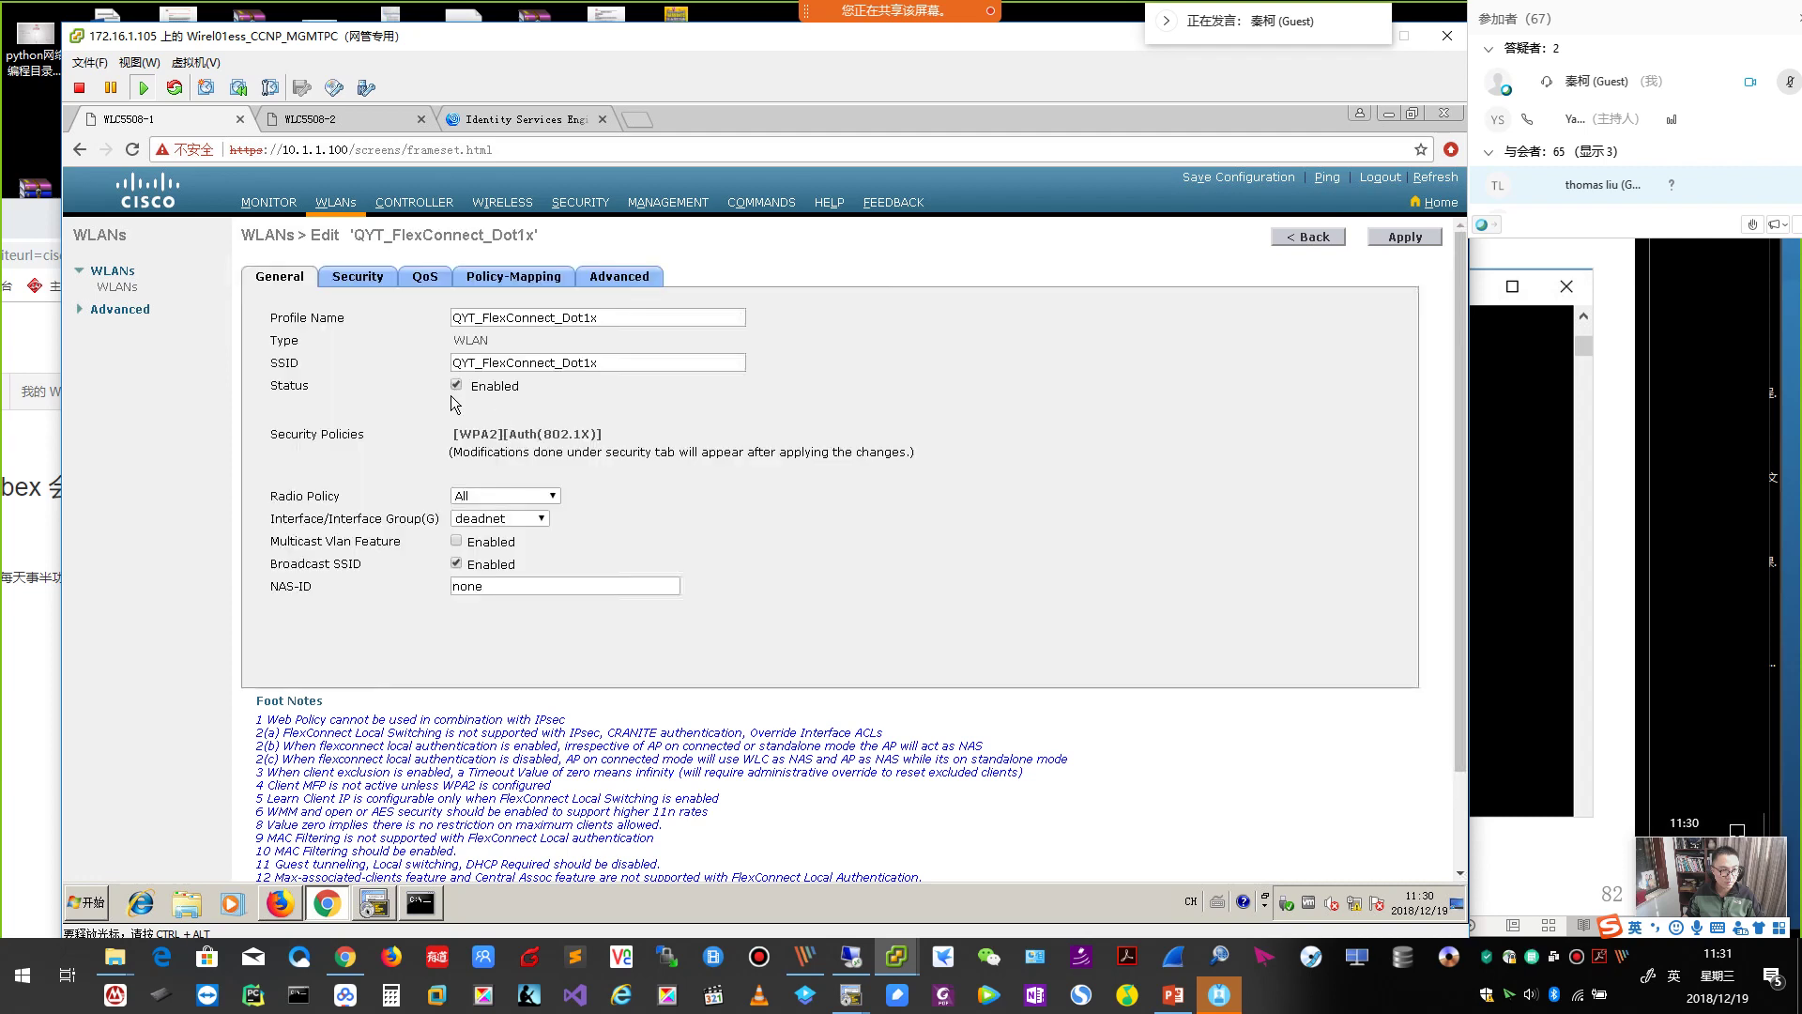
left_click(543, 119)
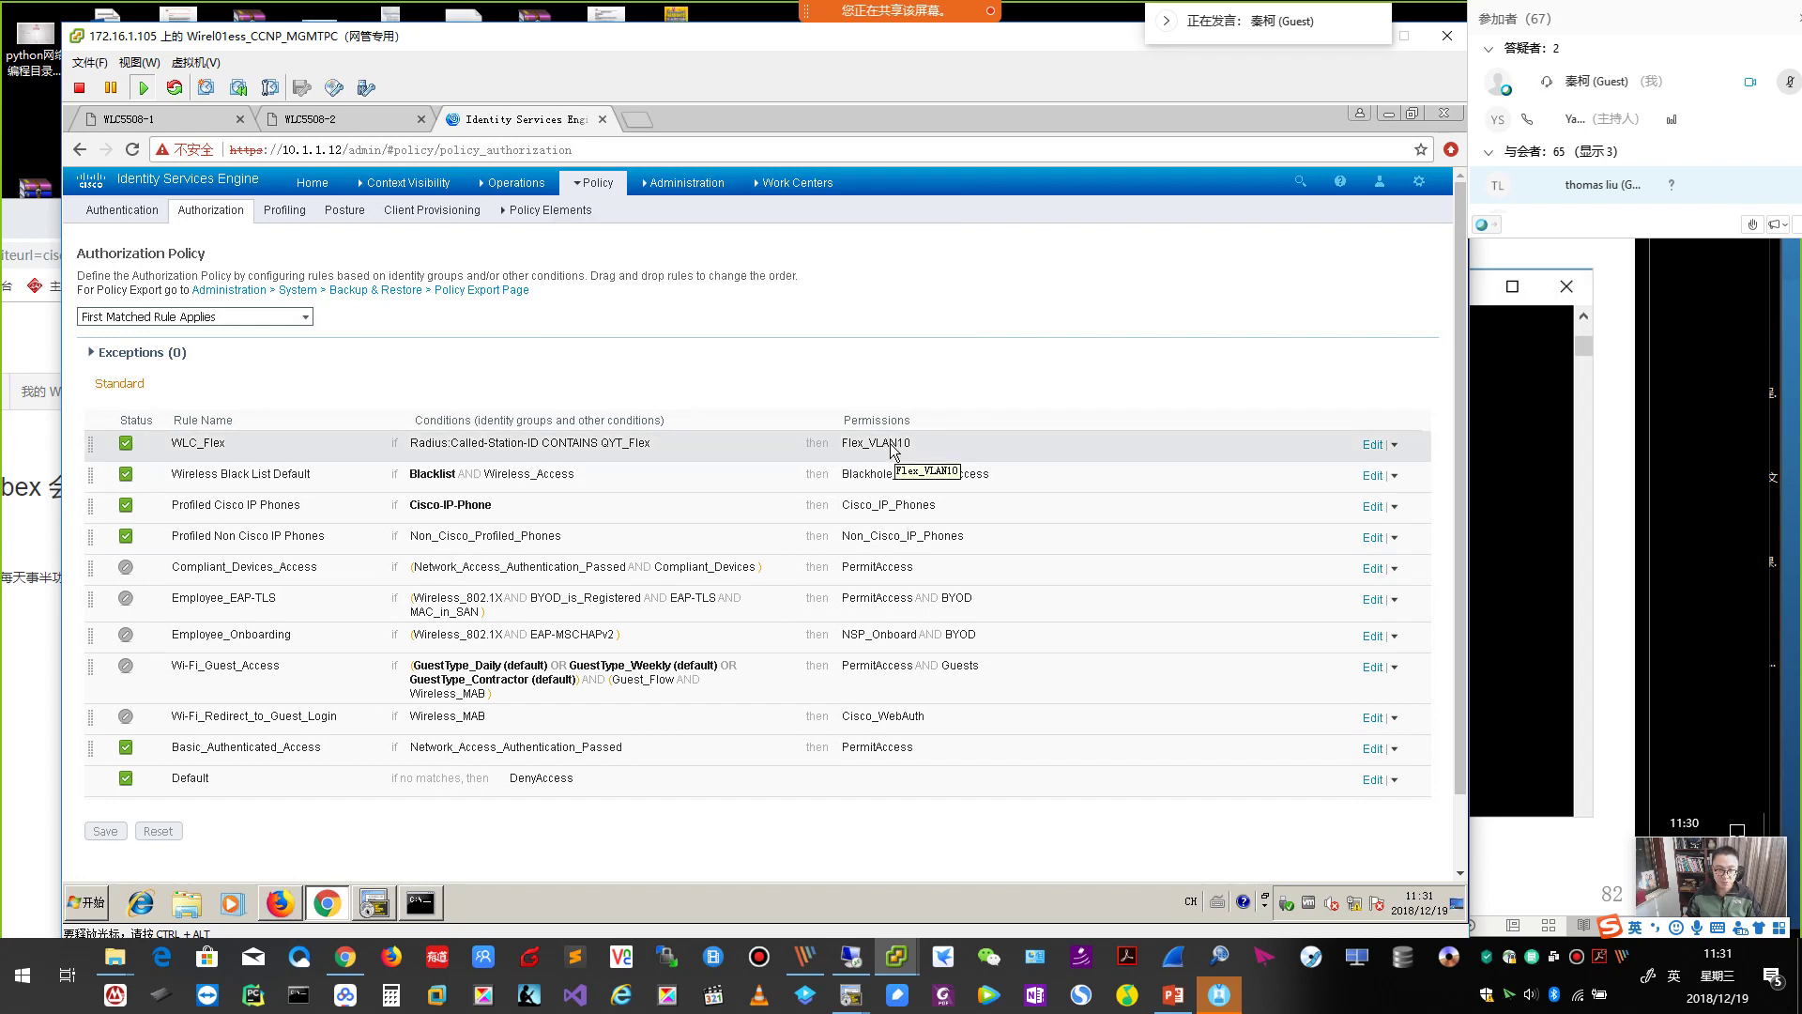
left_click(1524, 469)
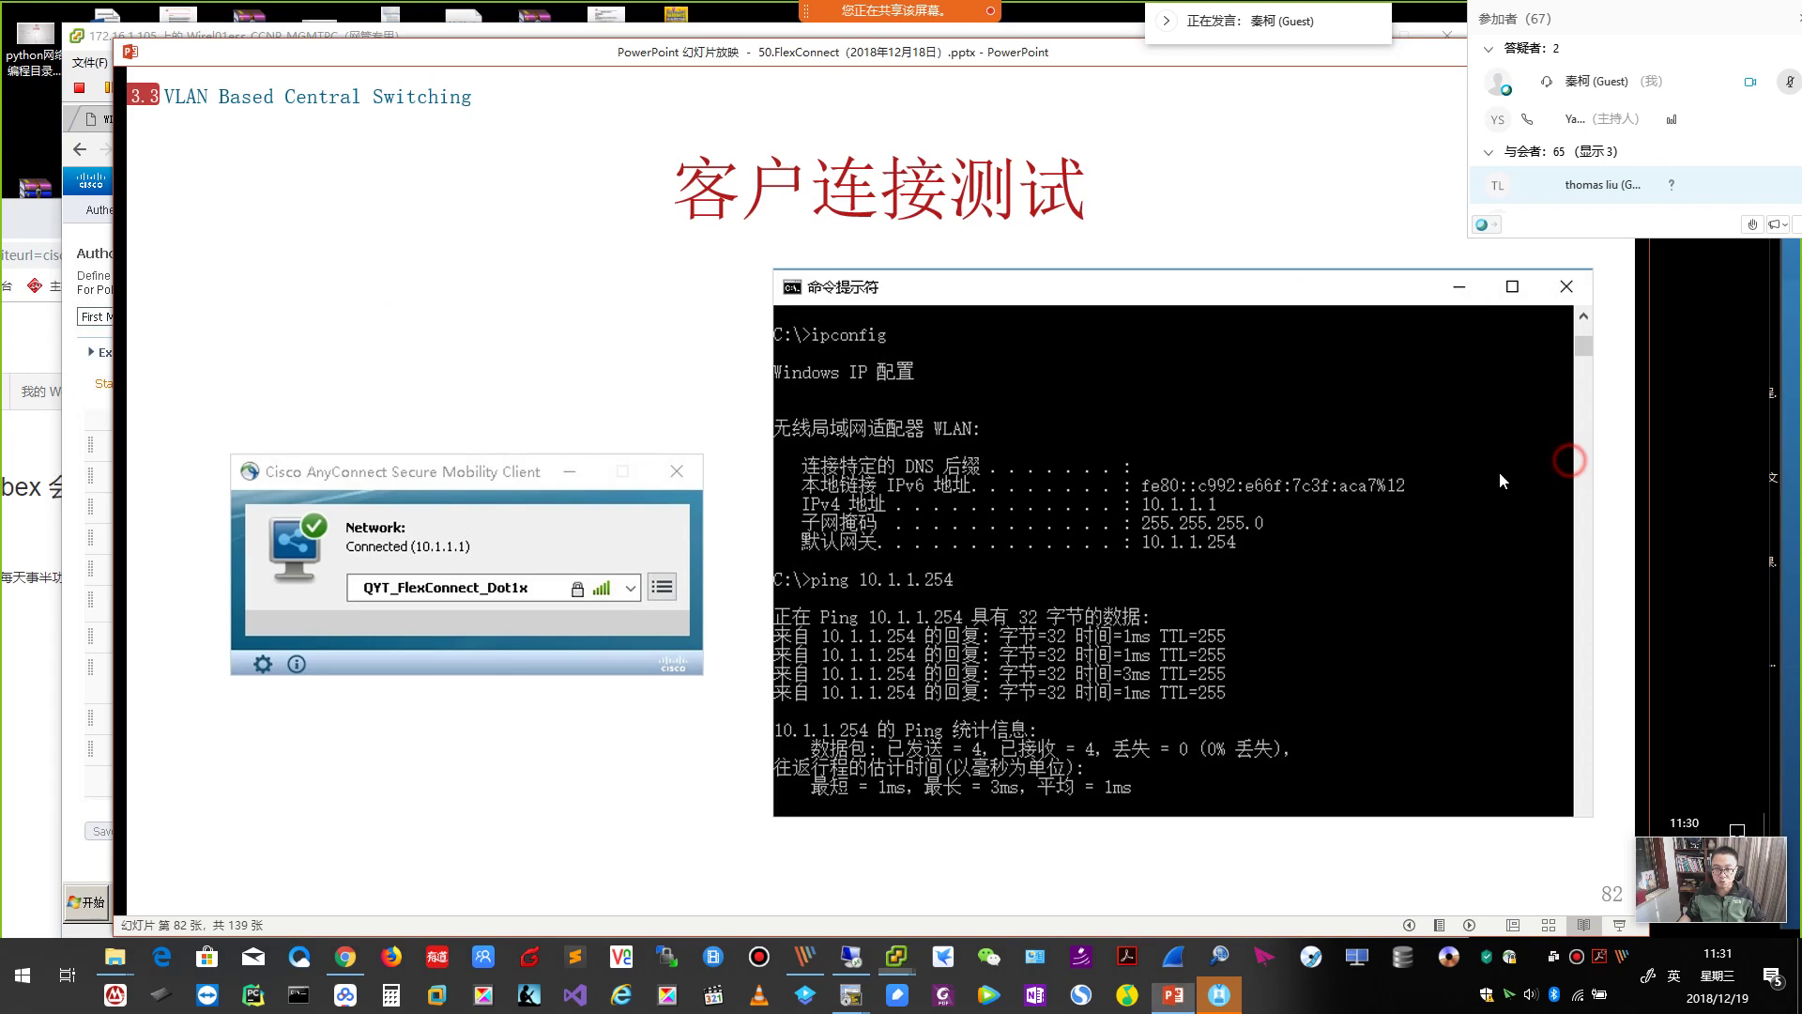
Step back to slide 78, then forward to the VLAN Base Central Switching table on slide 79.
key("Page_Up")
key("Page_Up")
key("Page_Up")
key("Page_Up")
key("Page_Up")
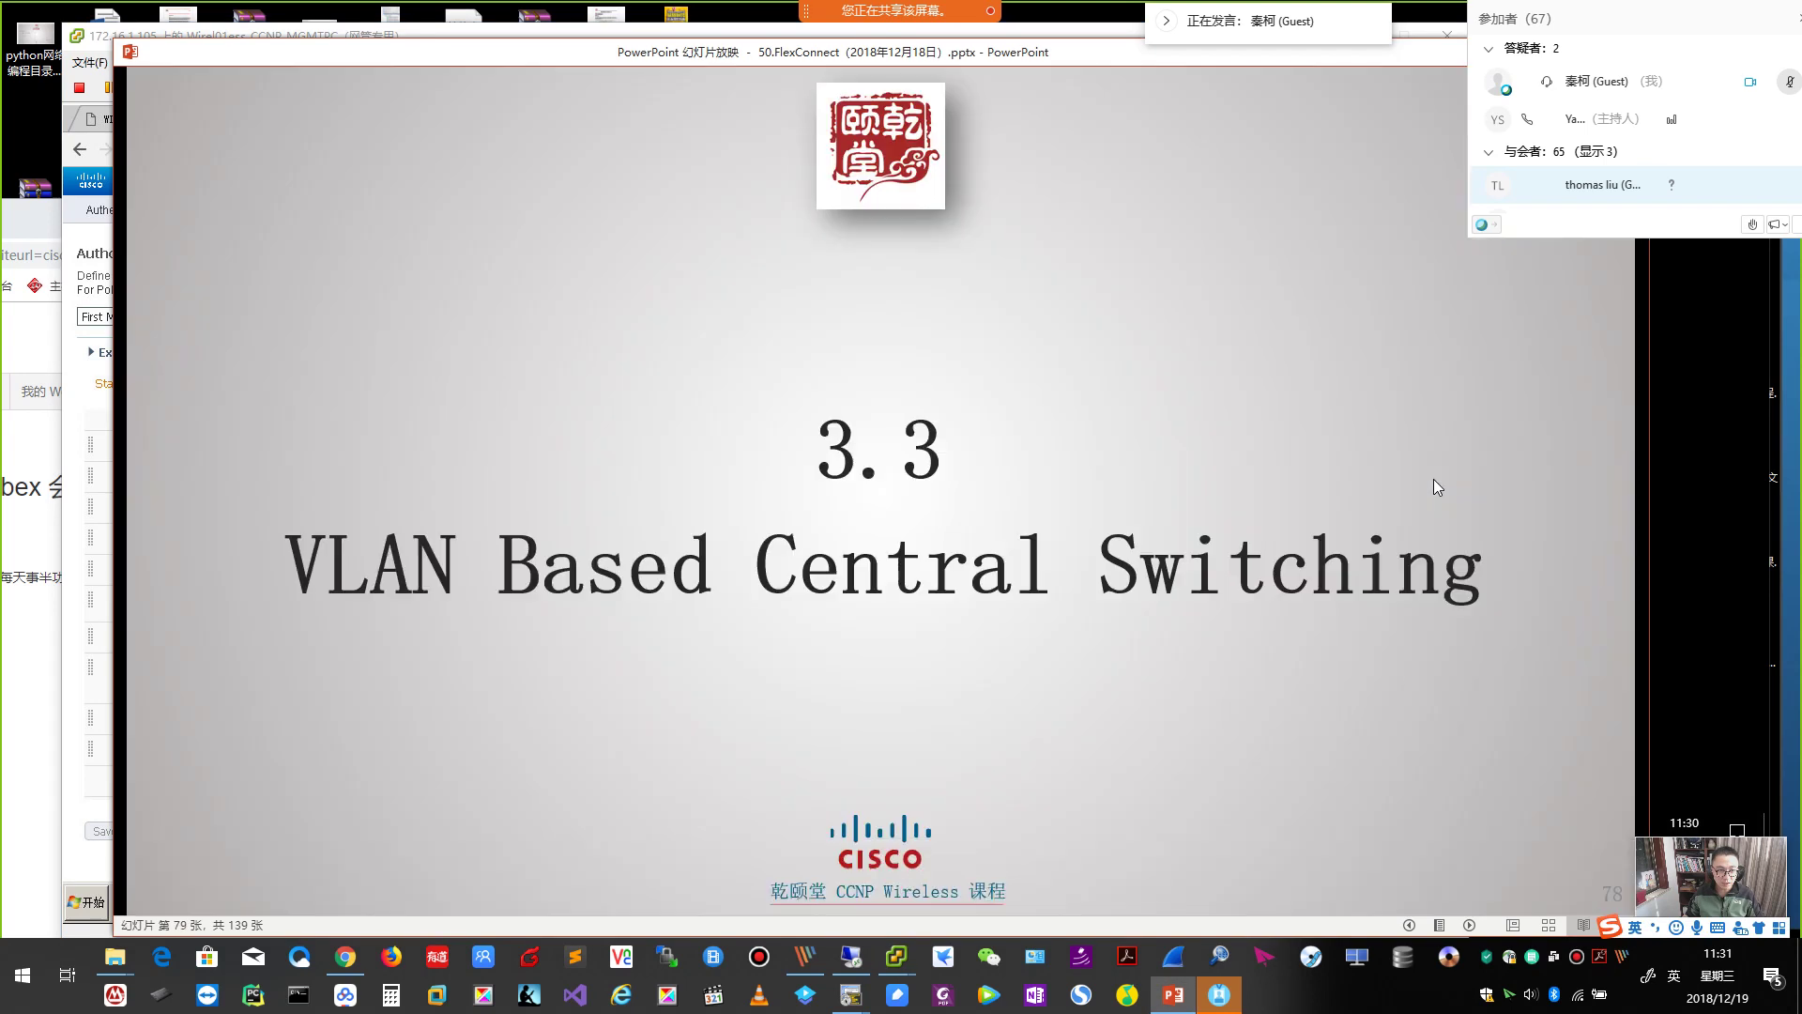
key("Page_Down")
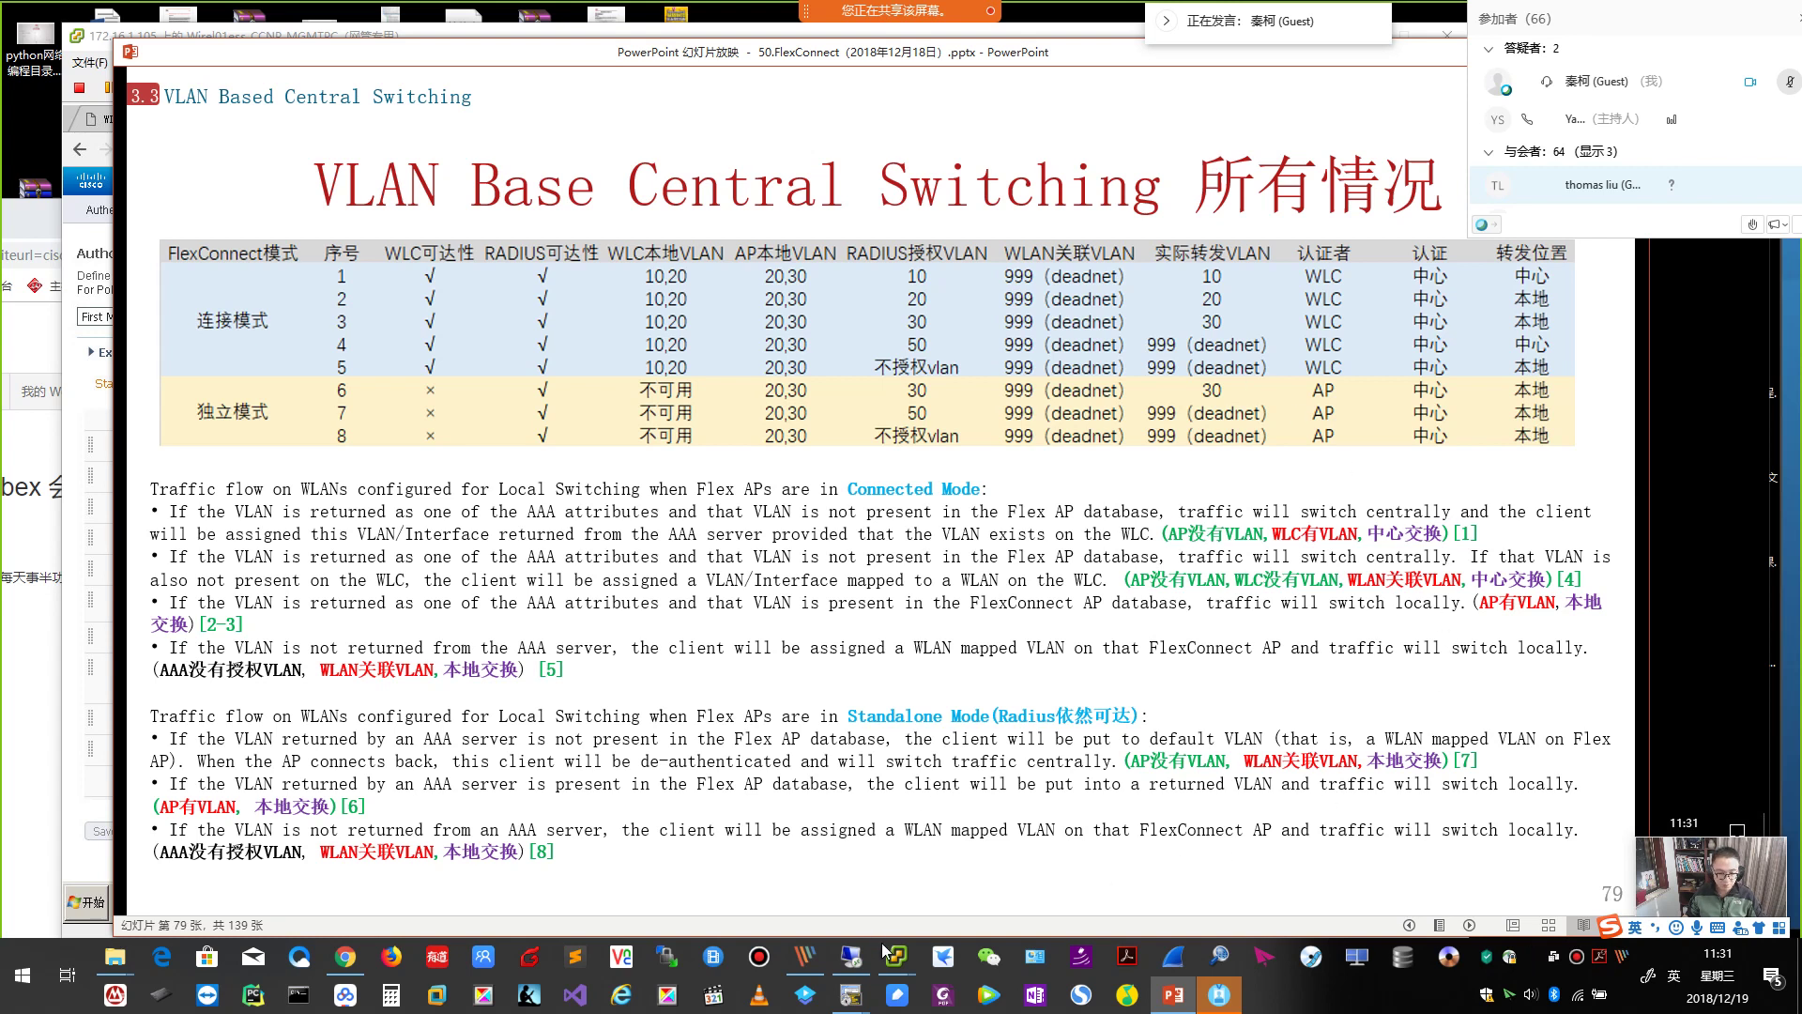
Reconnect the test PC to the QYT_FlexConnect_Dot1x wireless network in AnyConnect.
mouse_move(896, 953)
left_click(967, 826)
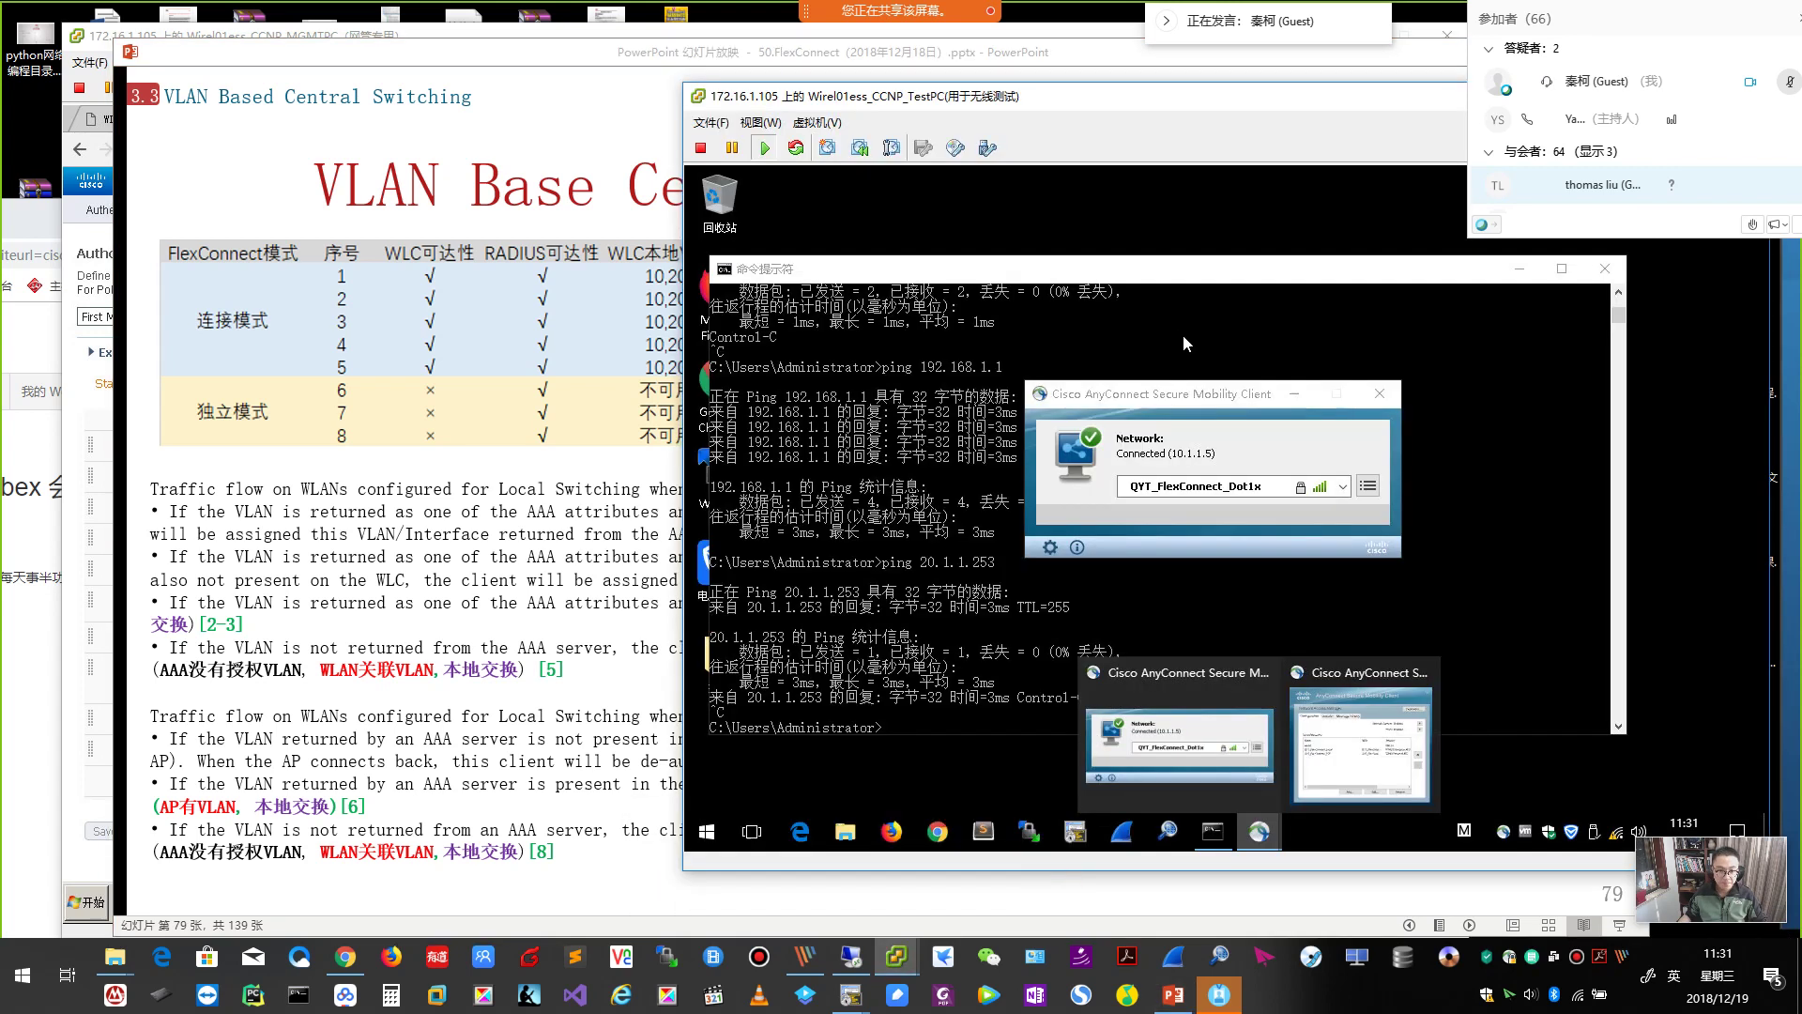
left_click(1343, 488)
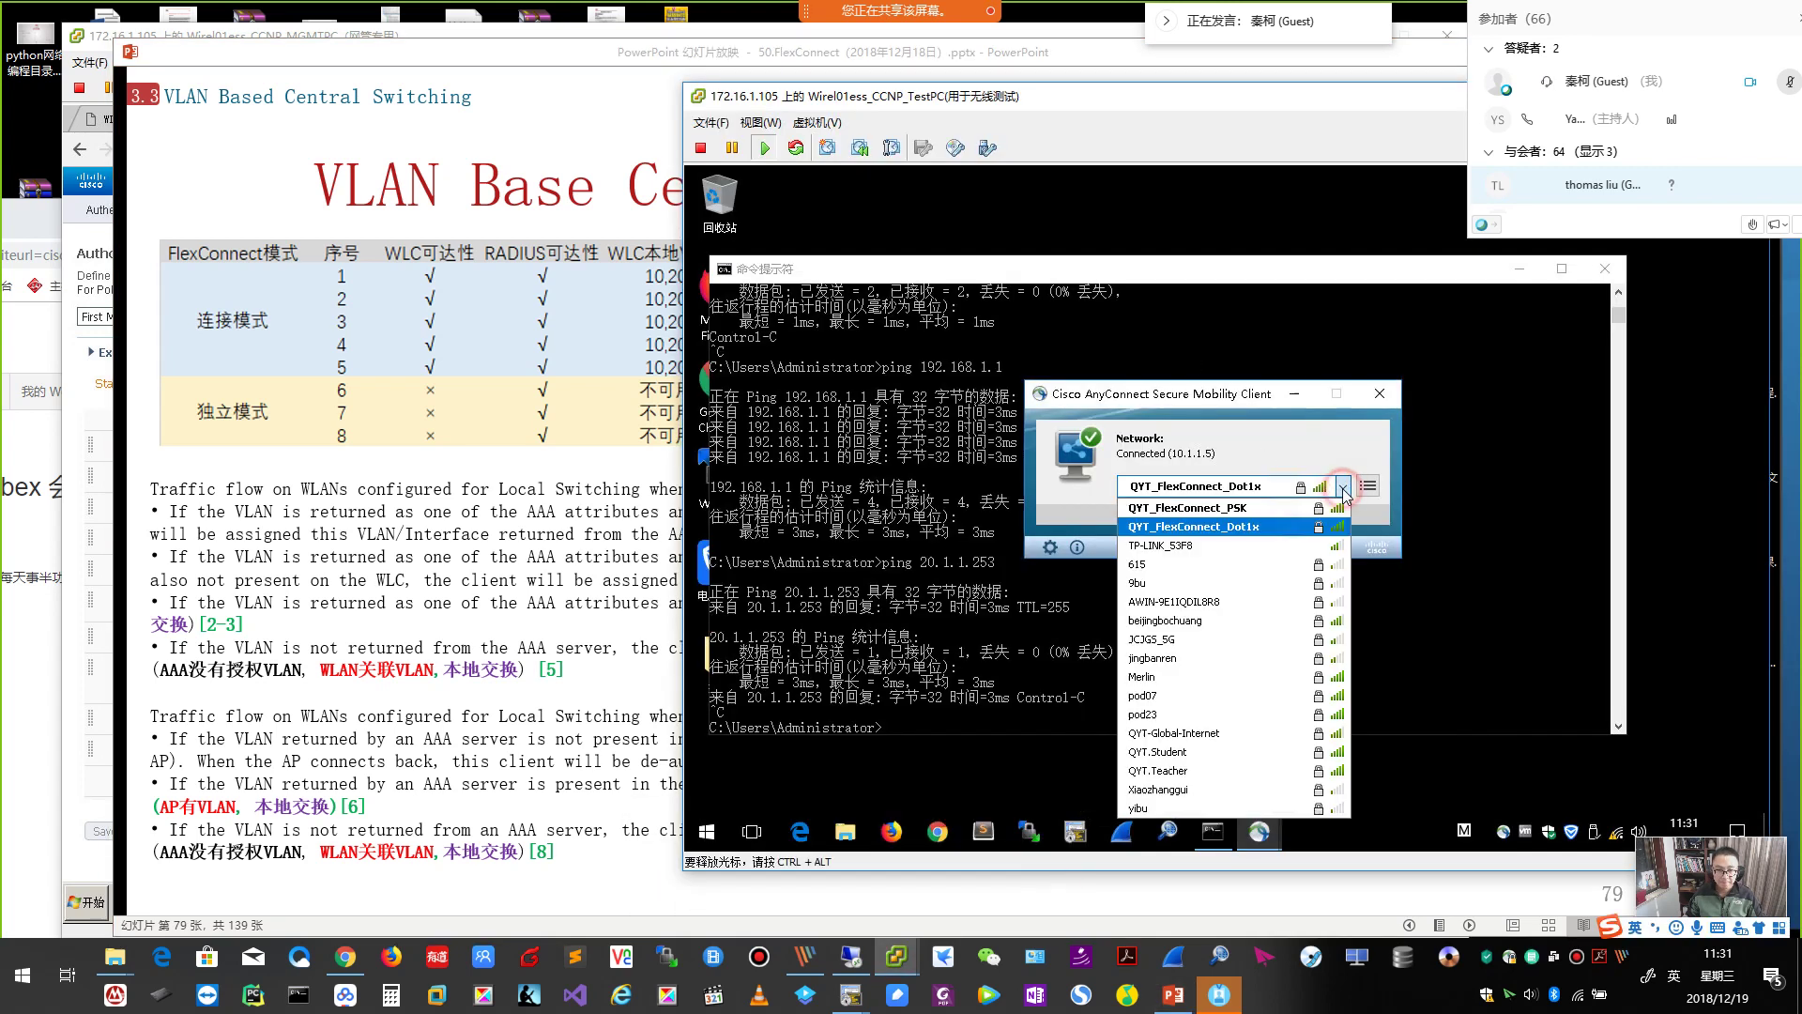
left_click(1263, 528)
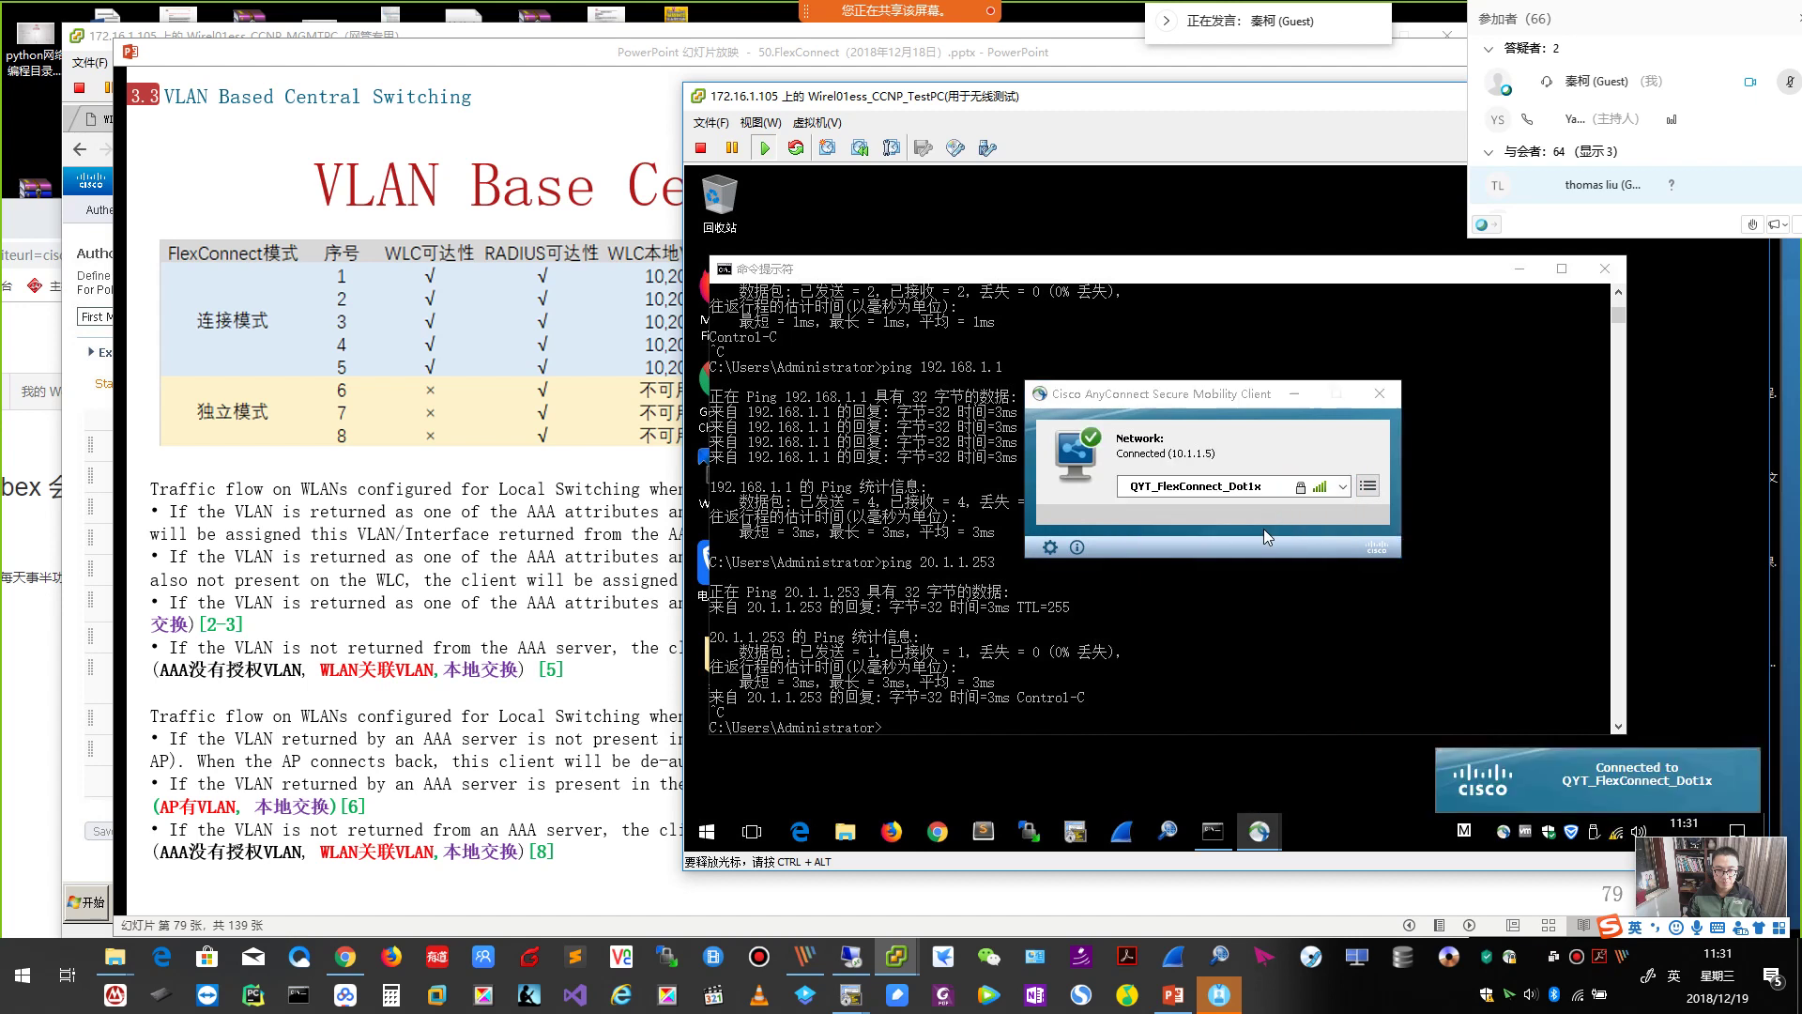
Run ping 10.1.1.254 in Command Prompt and pause the output to check the replies.
left_click(1077, 631)
type("pin")
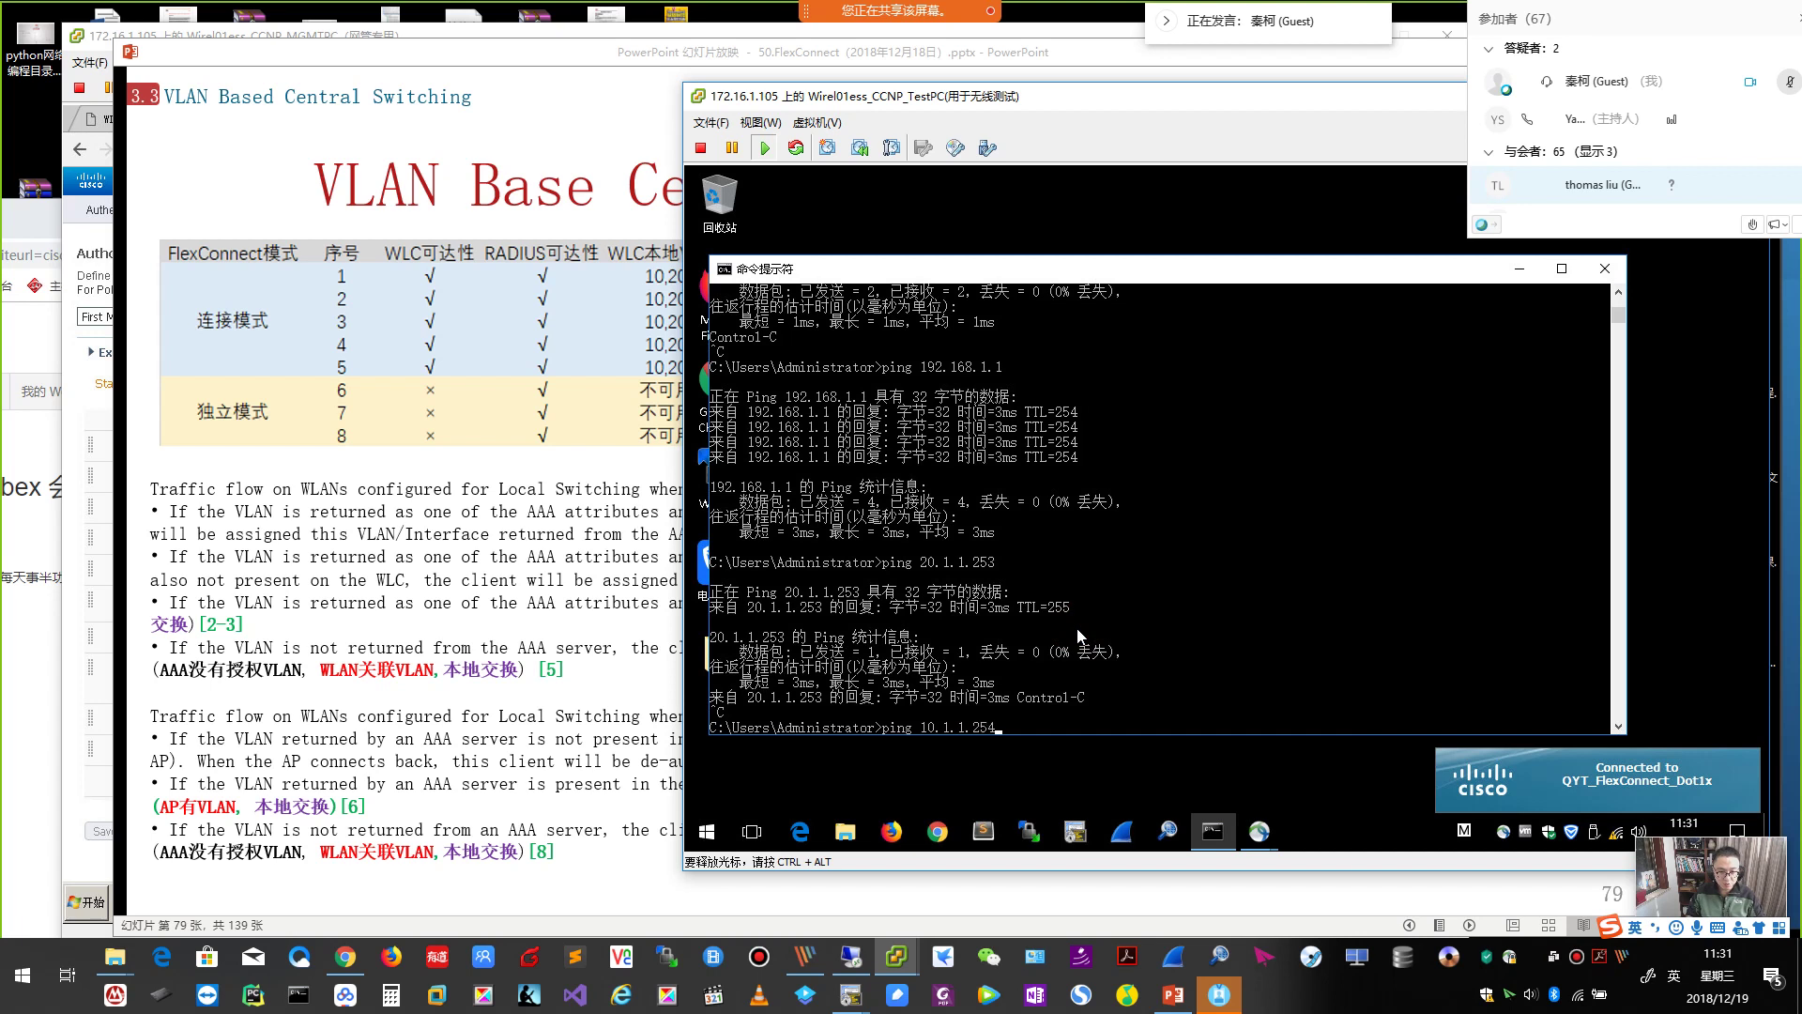
type("g 10.1.1.254")
key("Return")
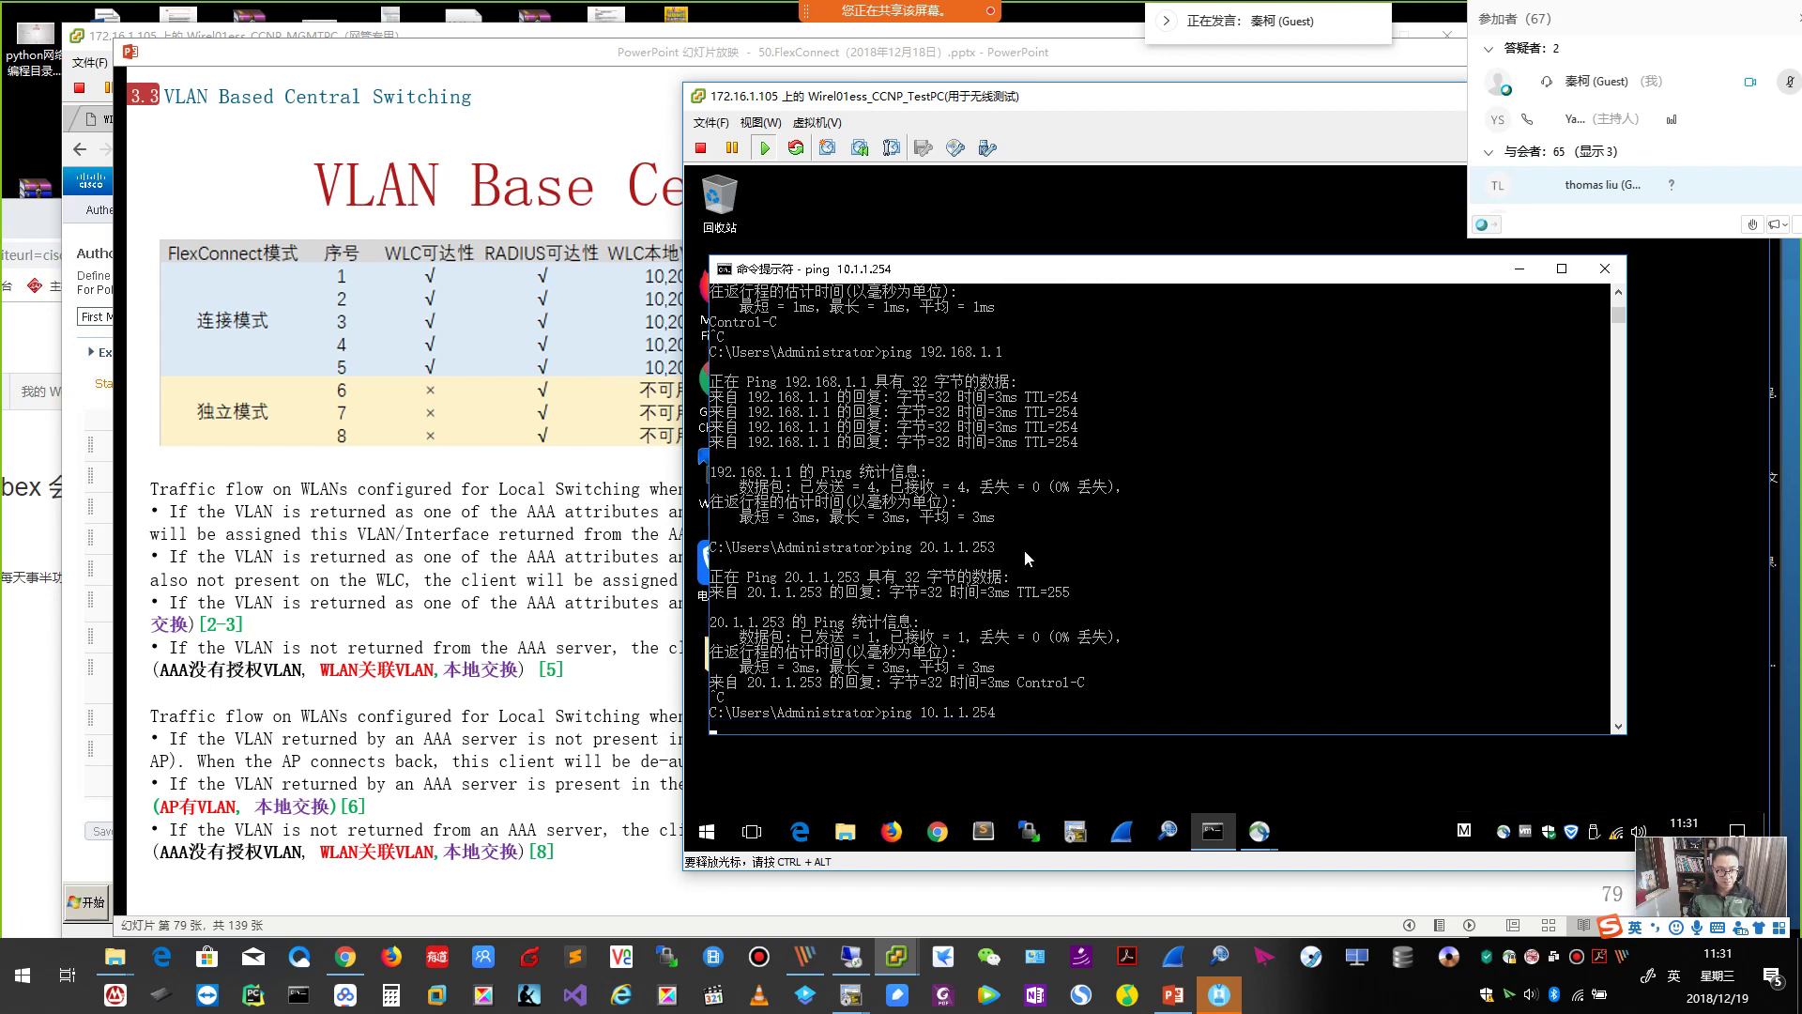
left_click_drag(1049, 274, 1062, 237)
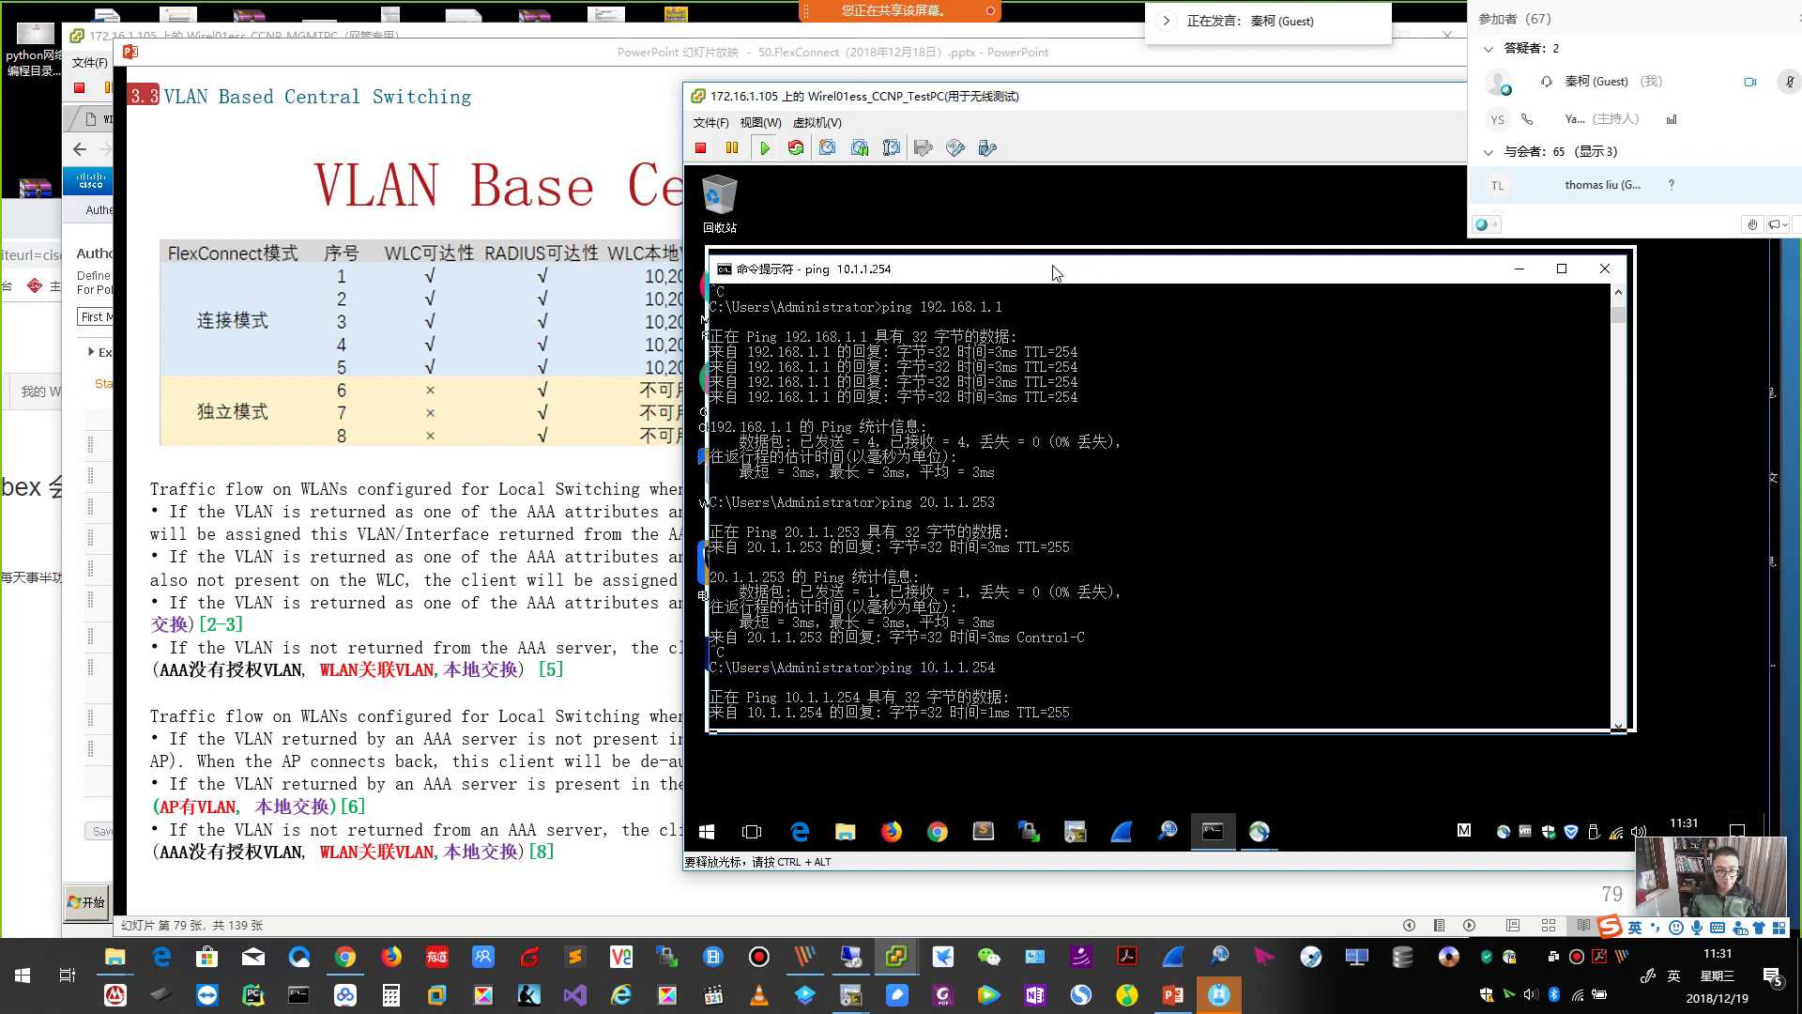
left_click(1063, 454)
right_click(1065, 459)
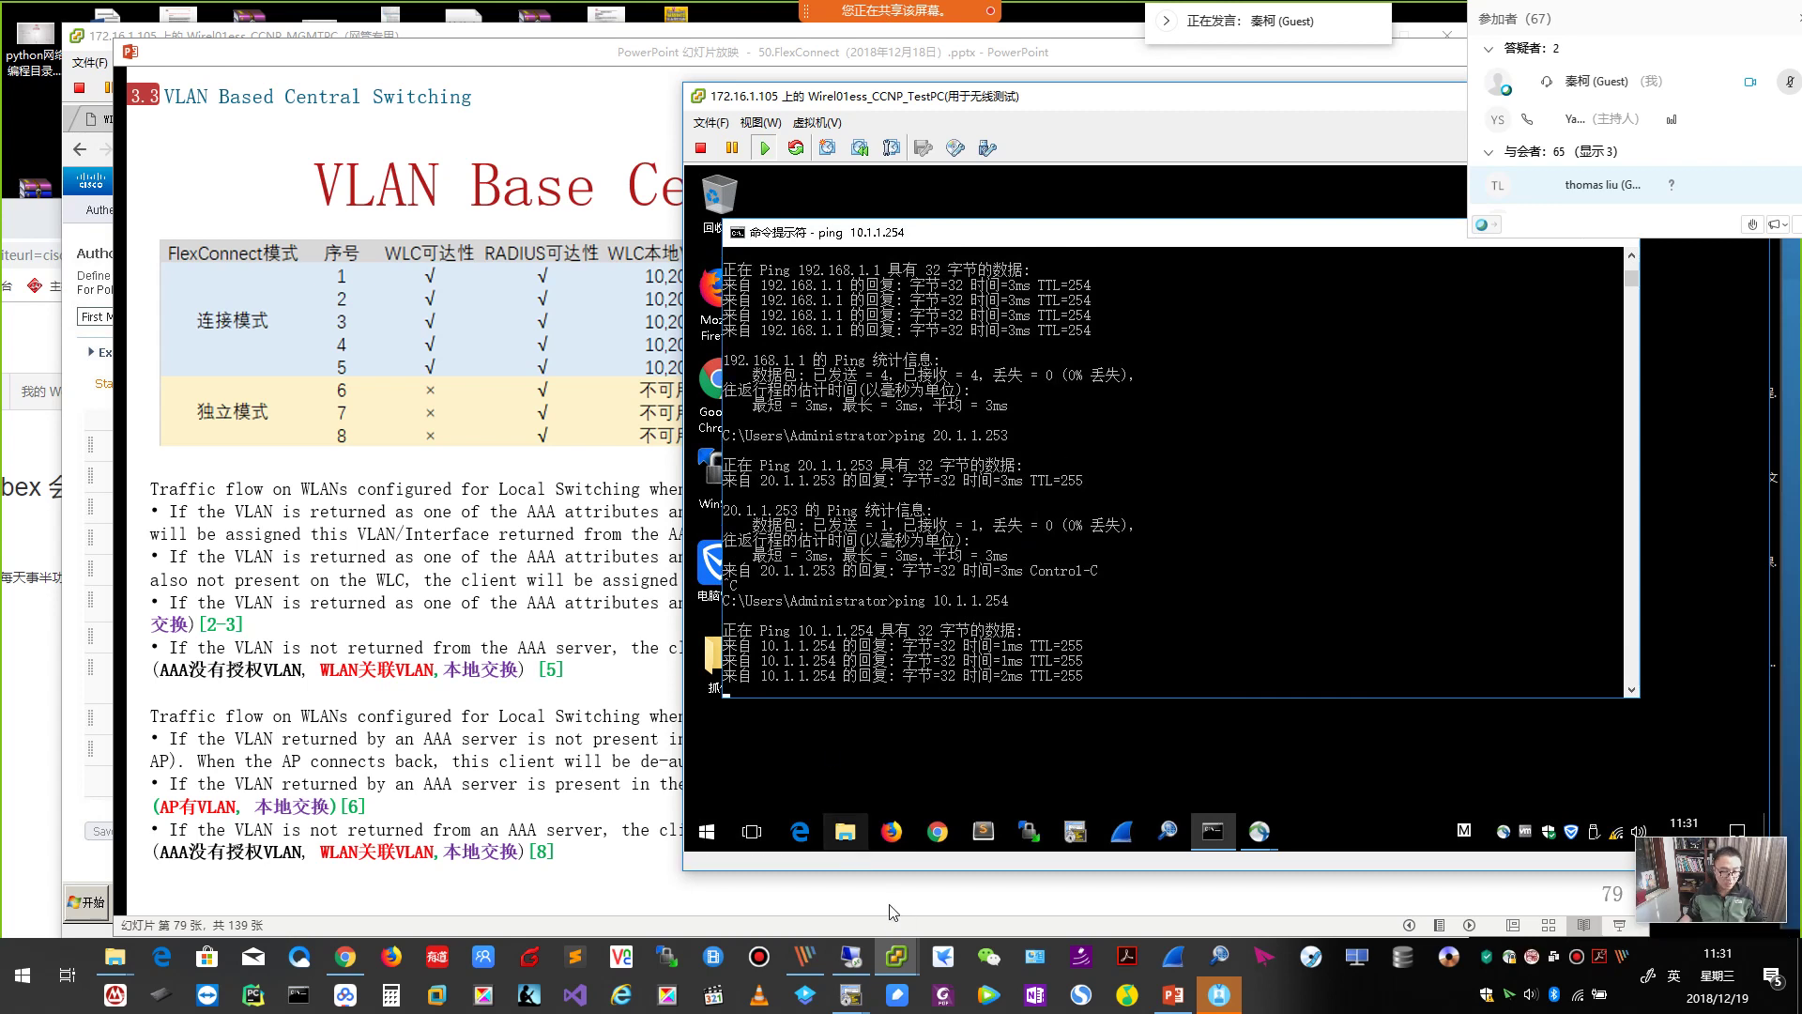
Bring up the WLC5508-1 Monitor > Clients list in the lab VM's browser.
left_click(512, 61)
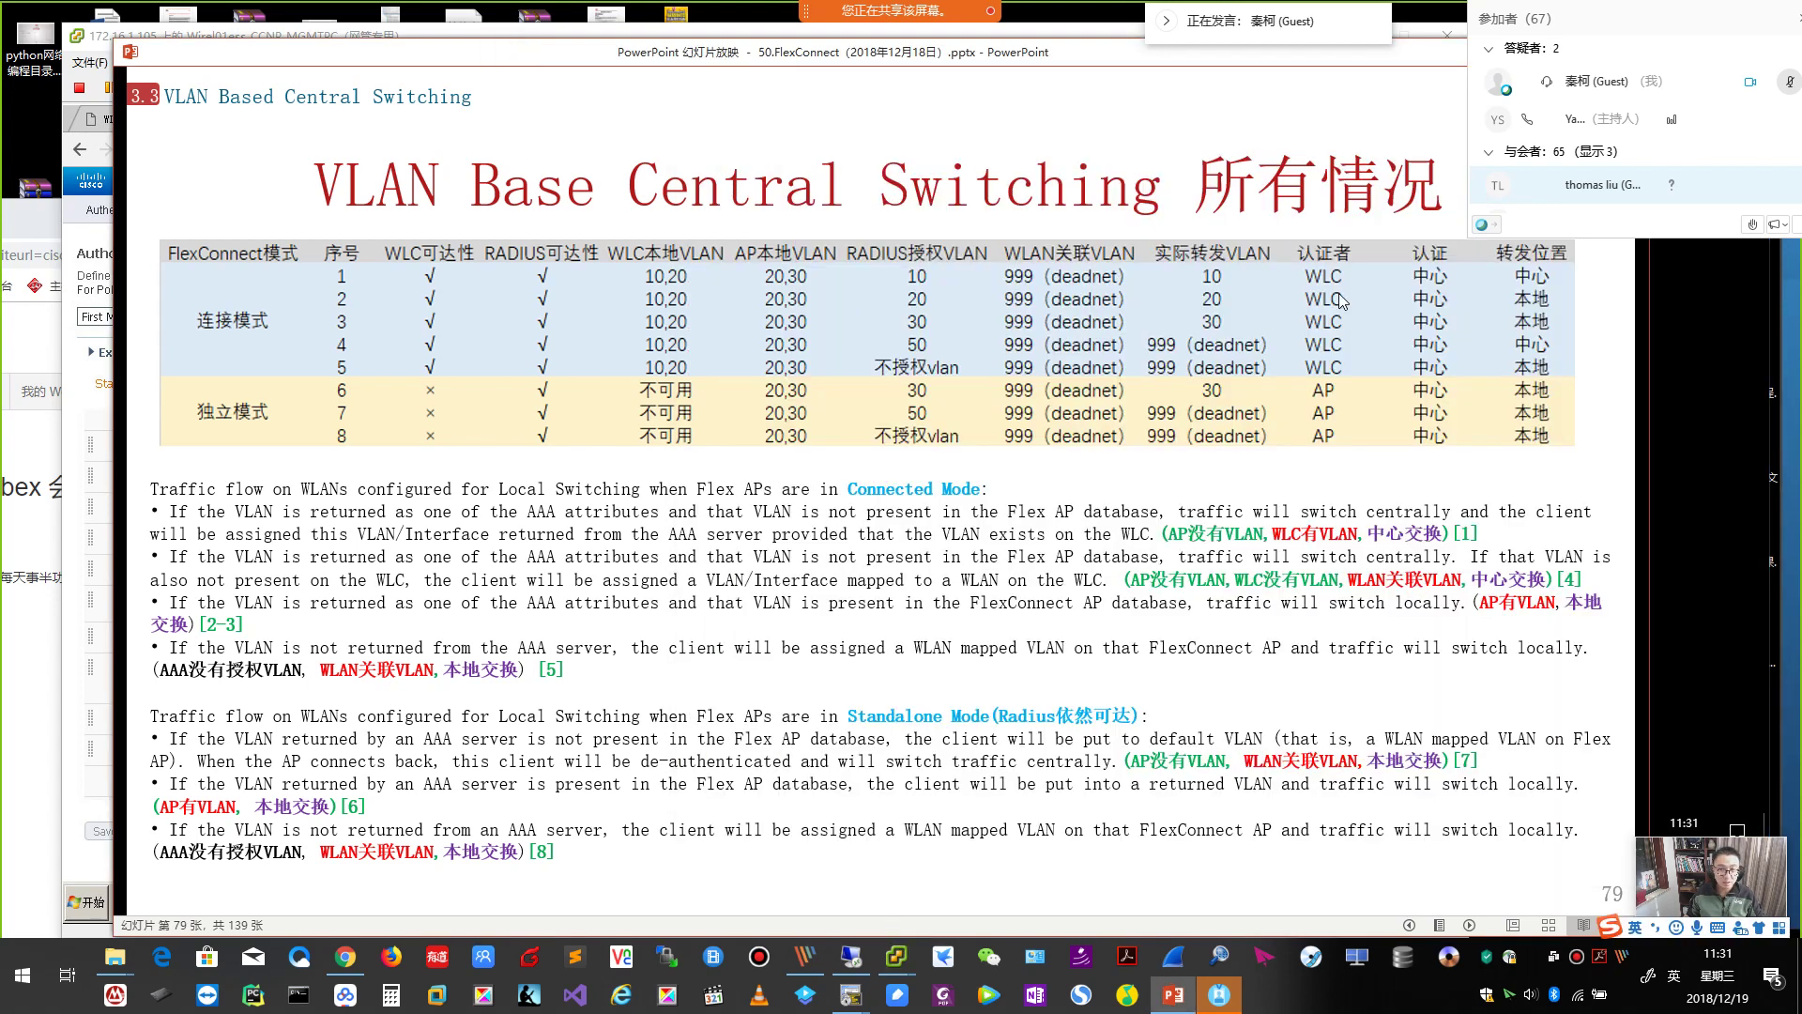
mouse_move(896, 955)
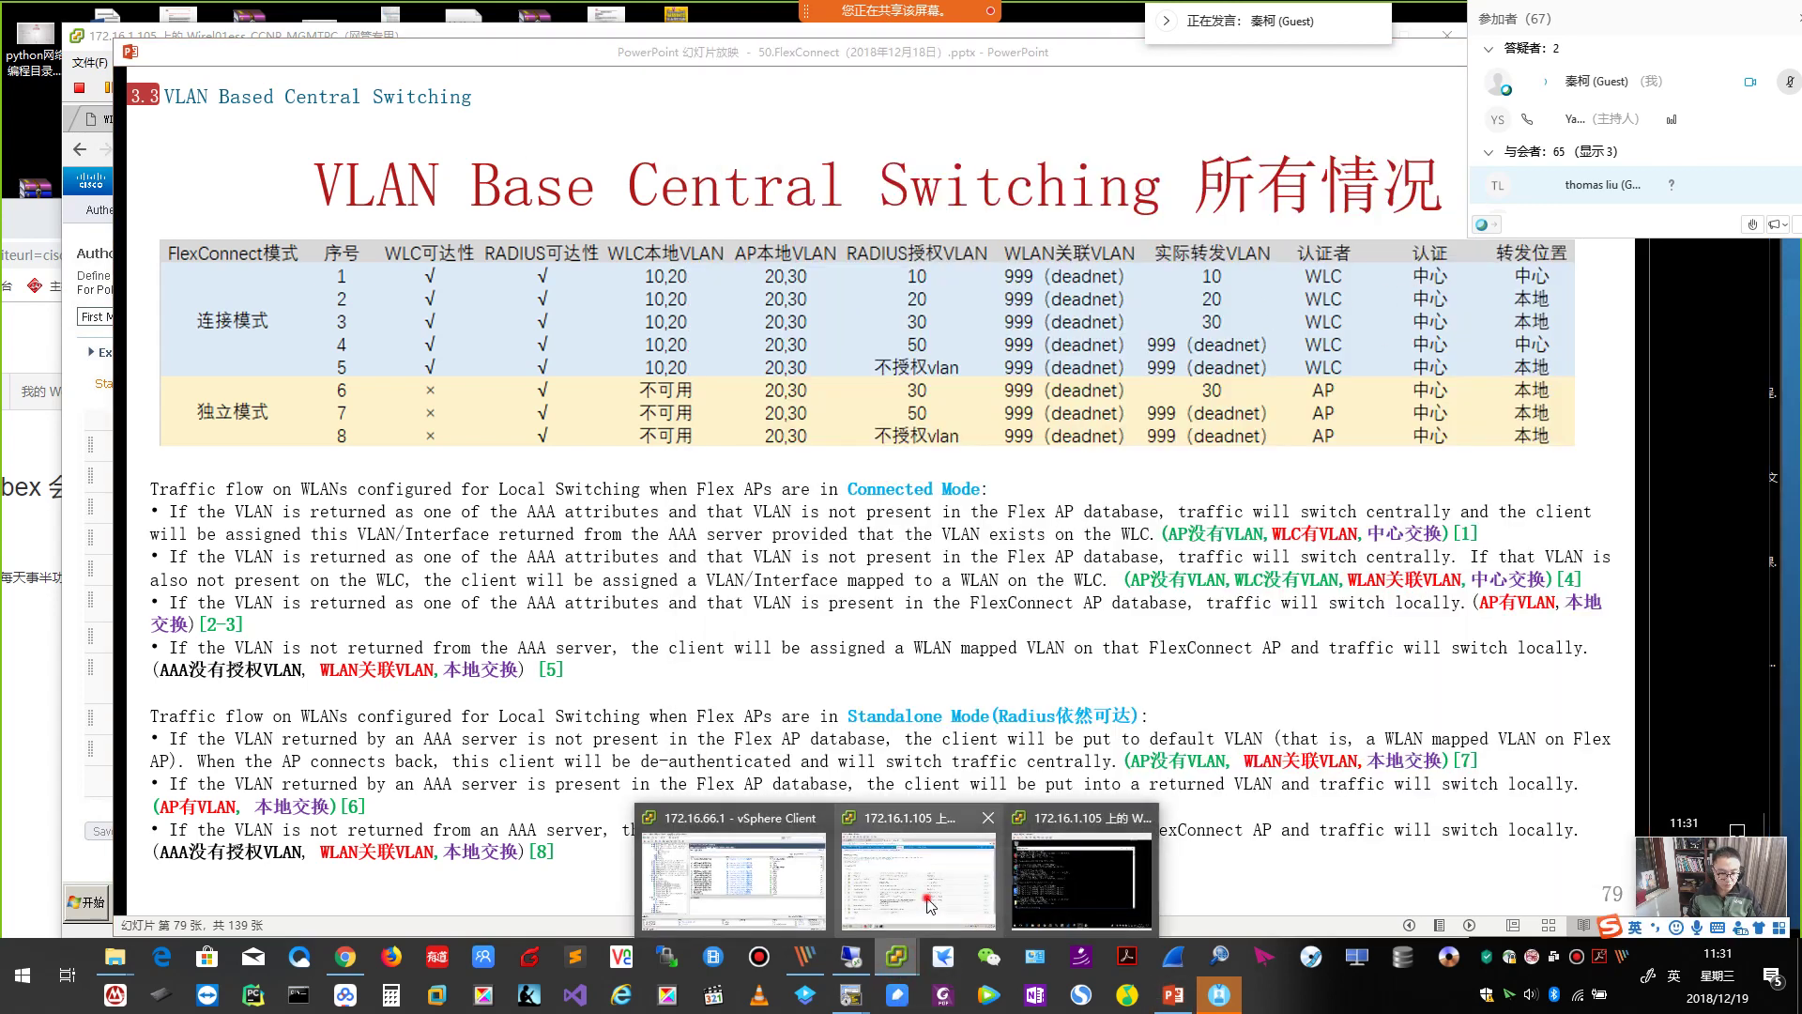
left_click(924, 896)
left_click(164, 119)
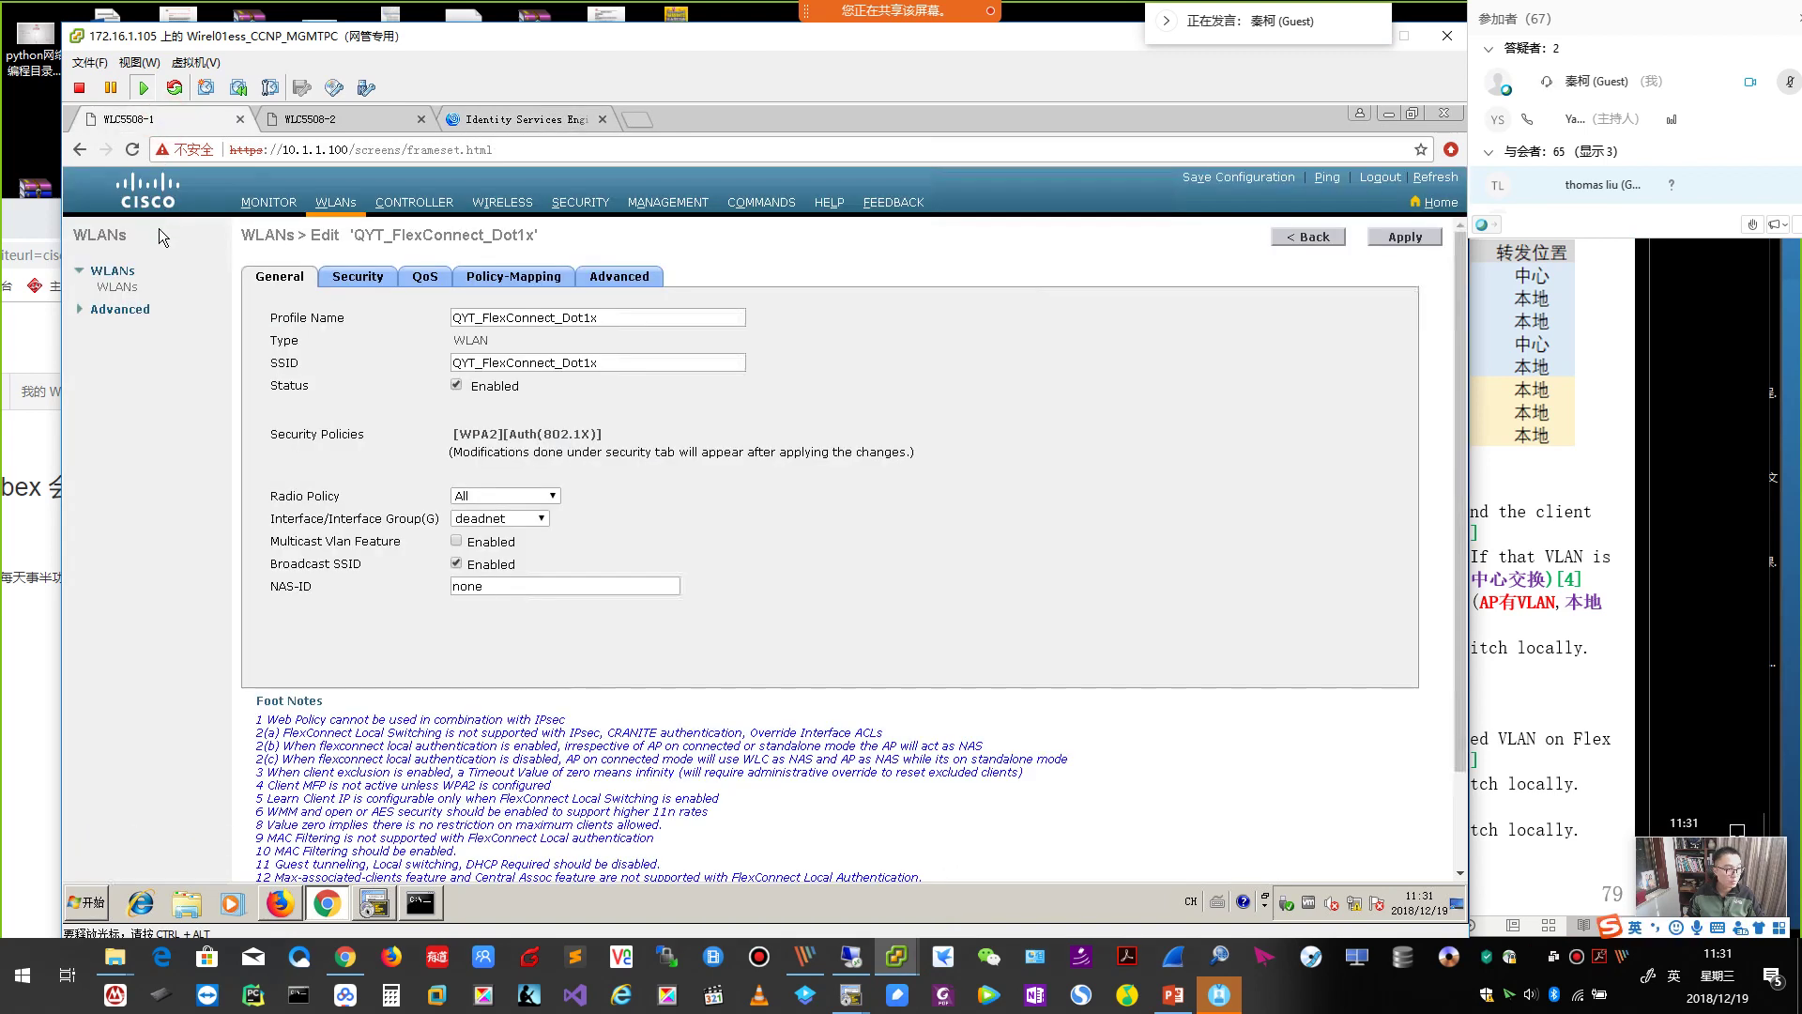
left_click(269, 208)
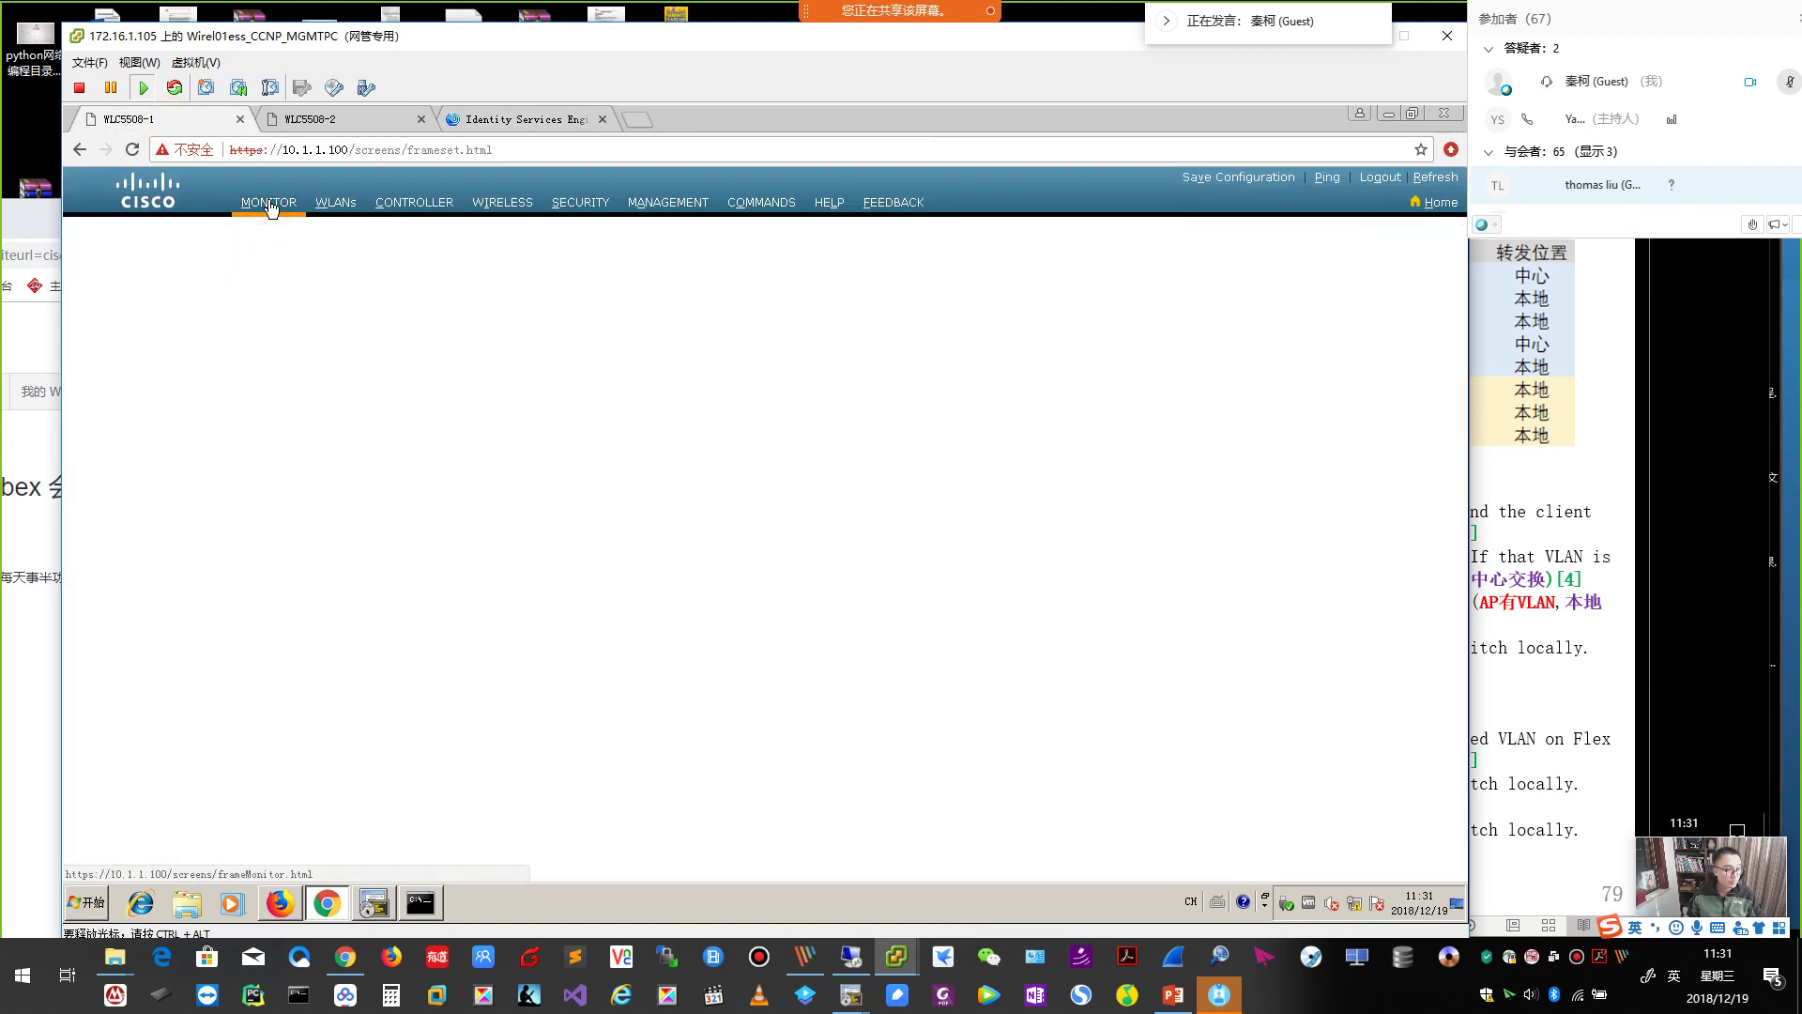
left_click(114, 409)
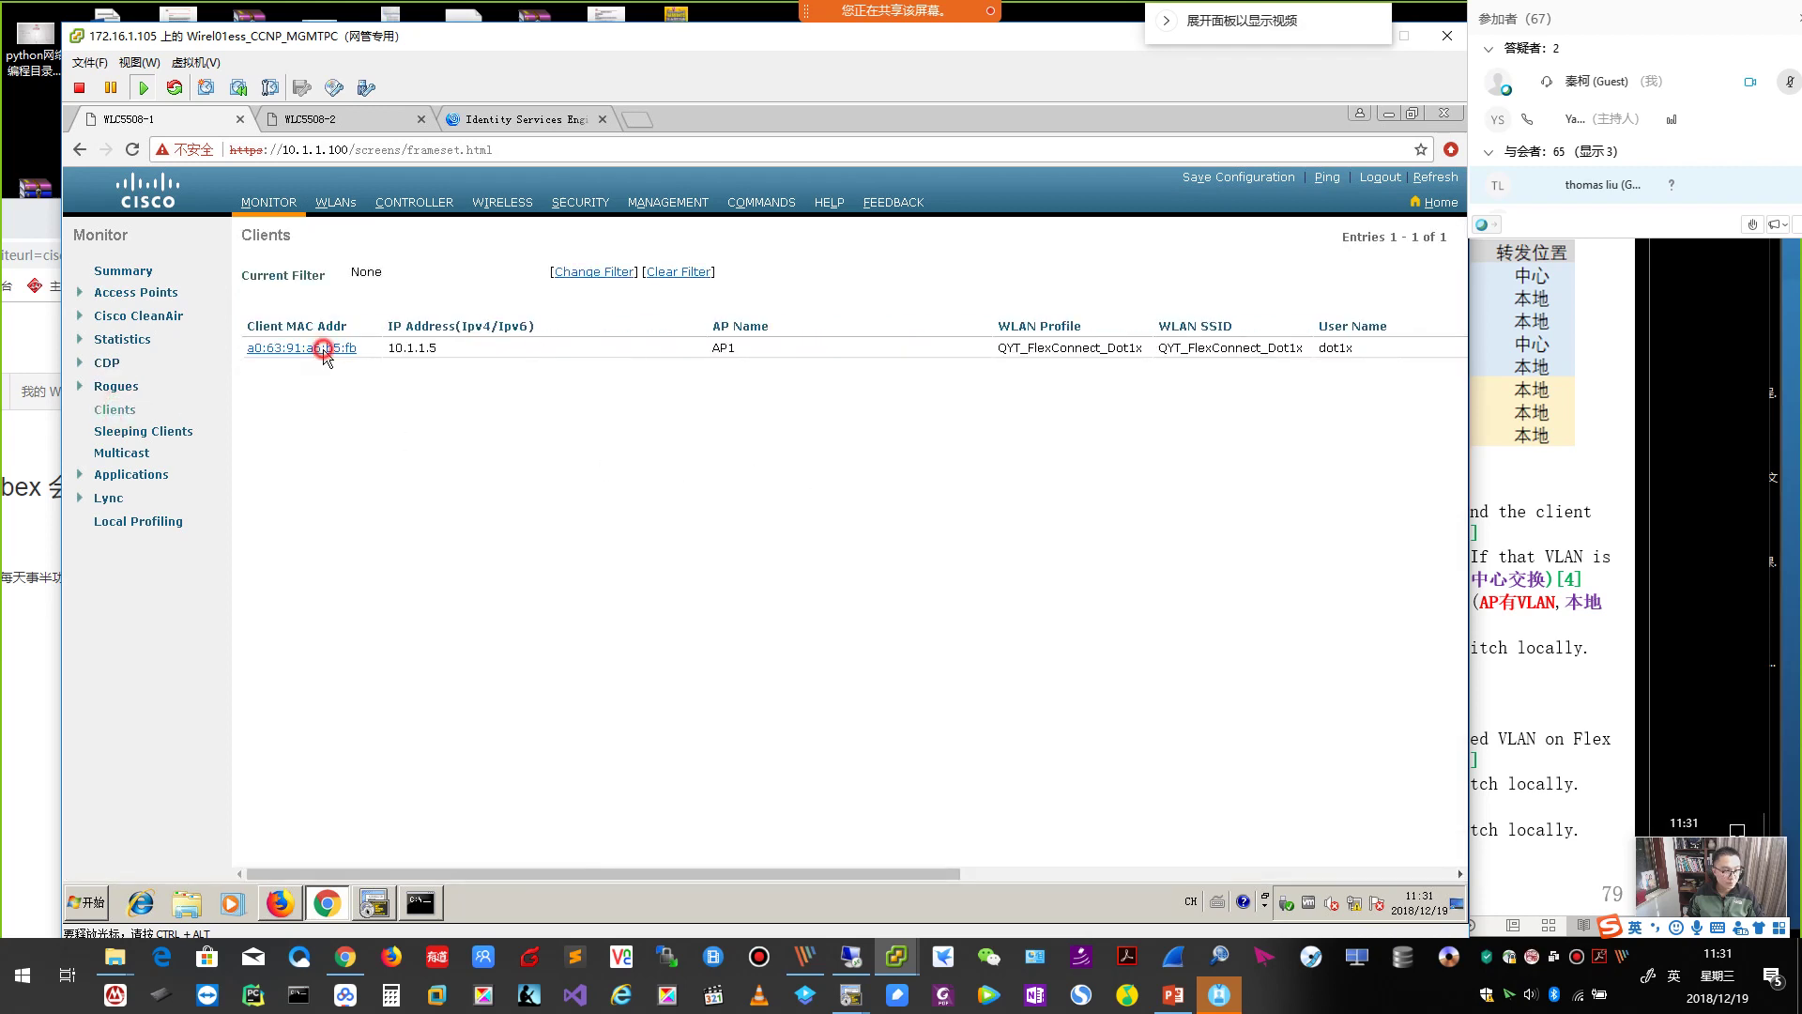
Open client 10.1.1.5's details, highlight the Central data switching and authentication values, then return to the slides.
left_click(320, 348)
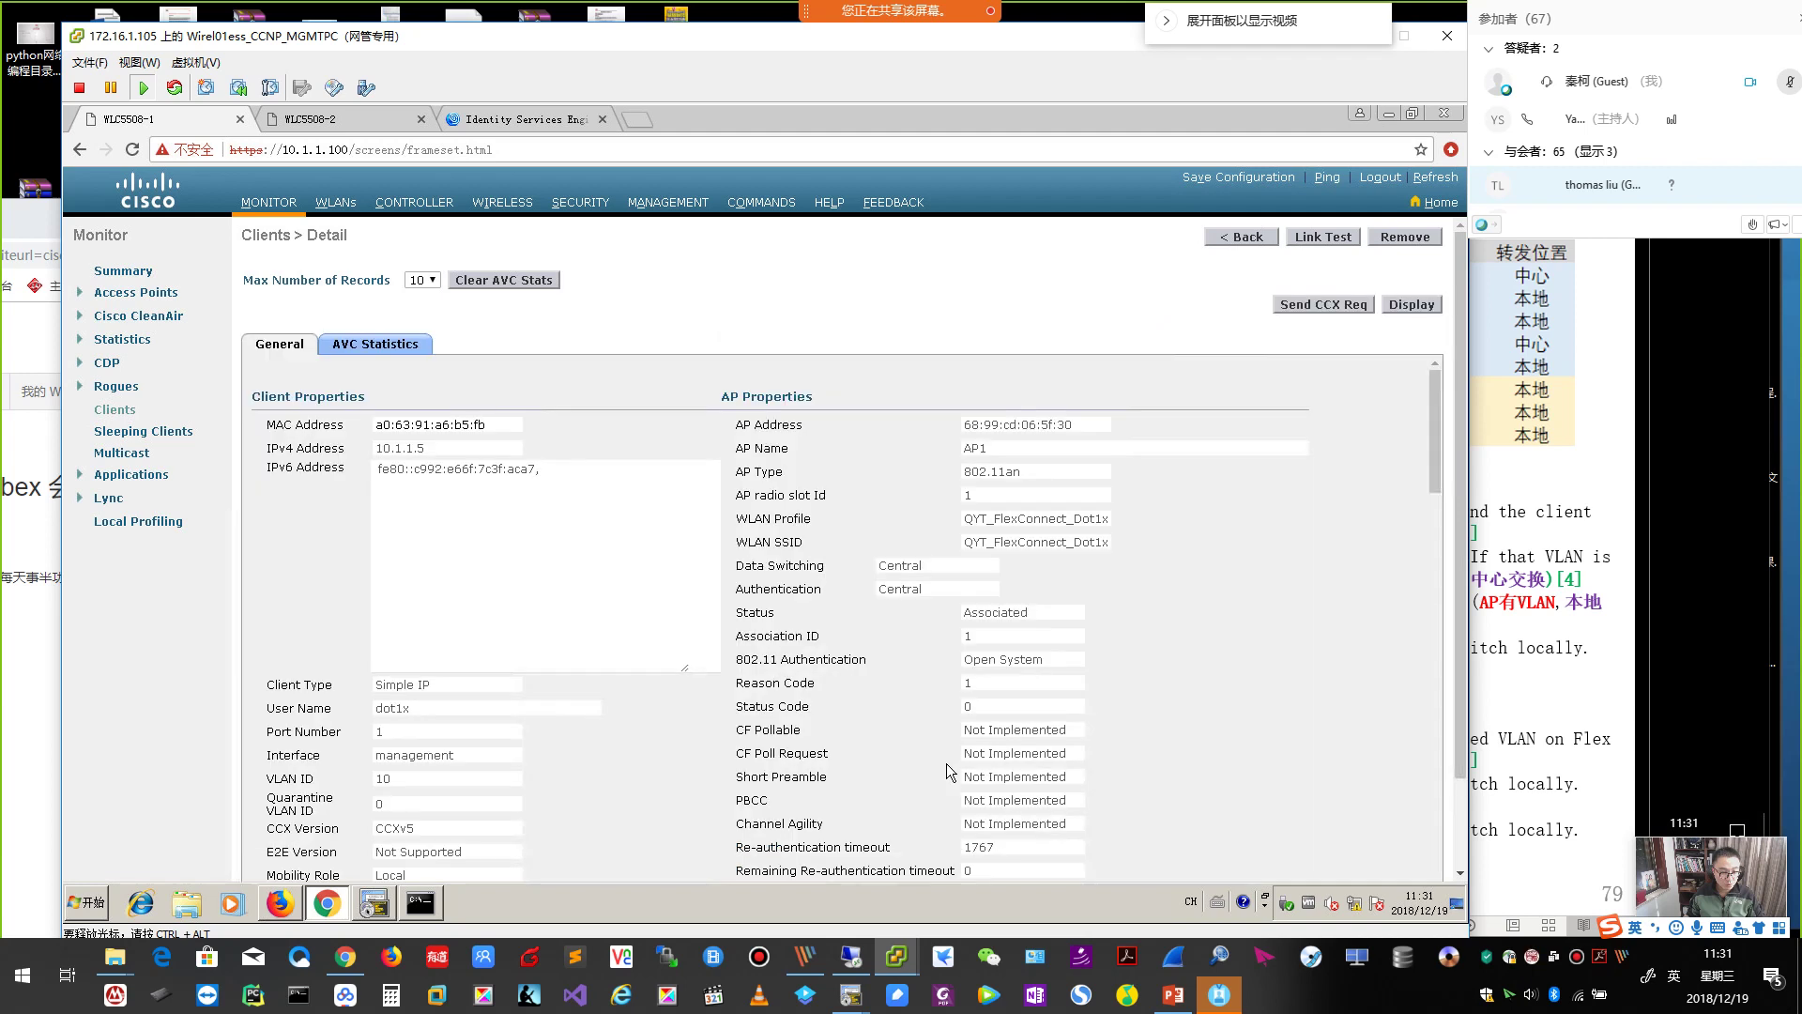
left_click_drag(738, 565, 938, 585)
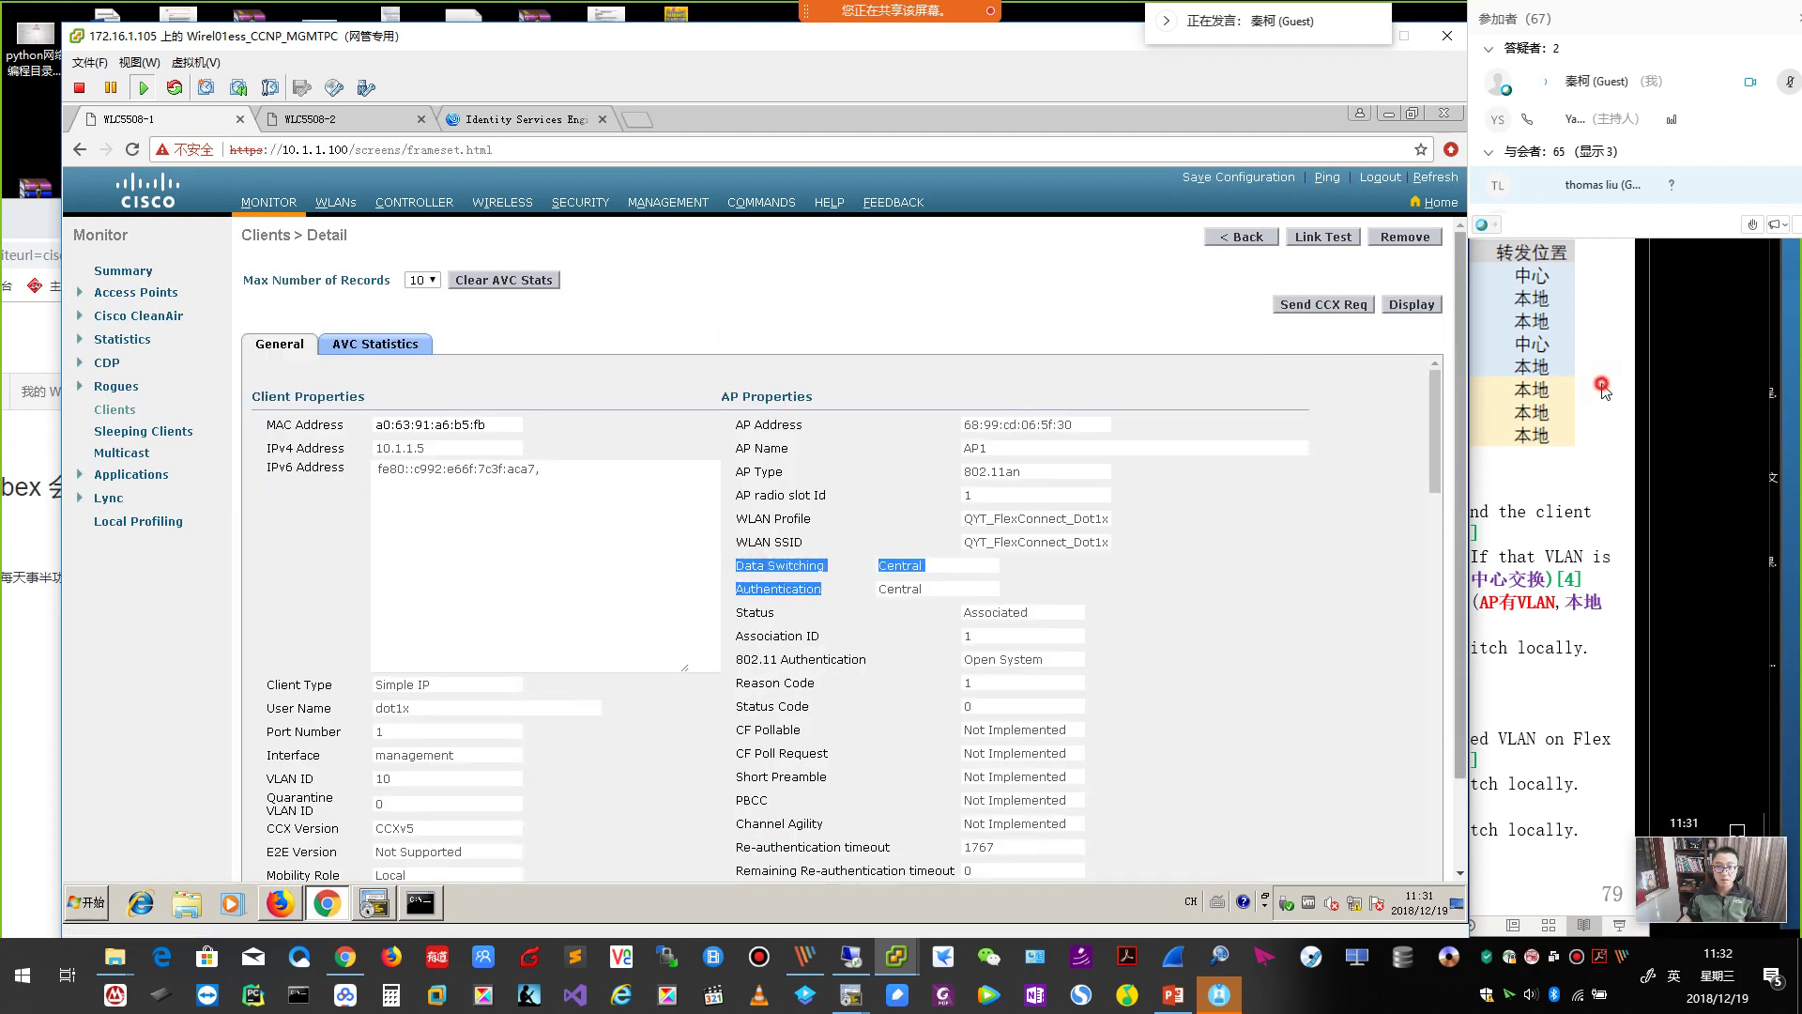
left_click(1491, 362)
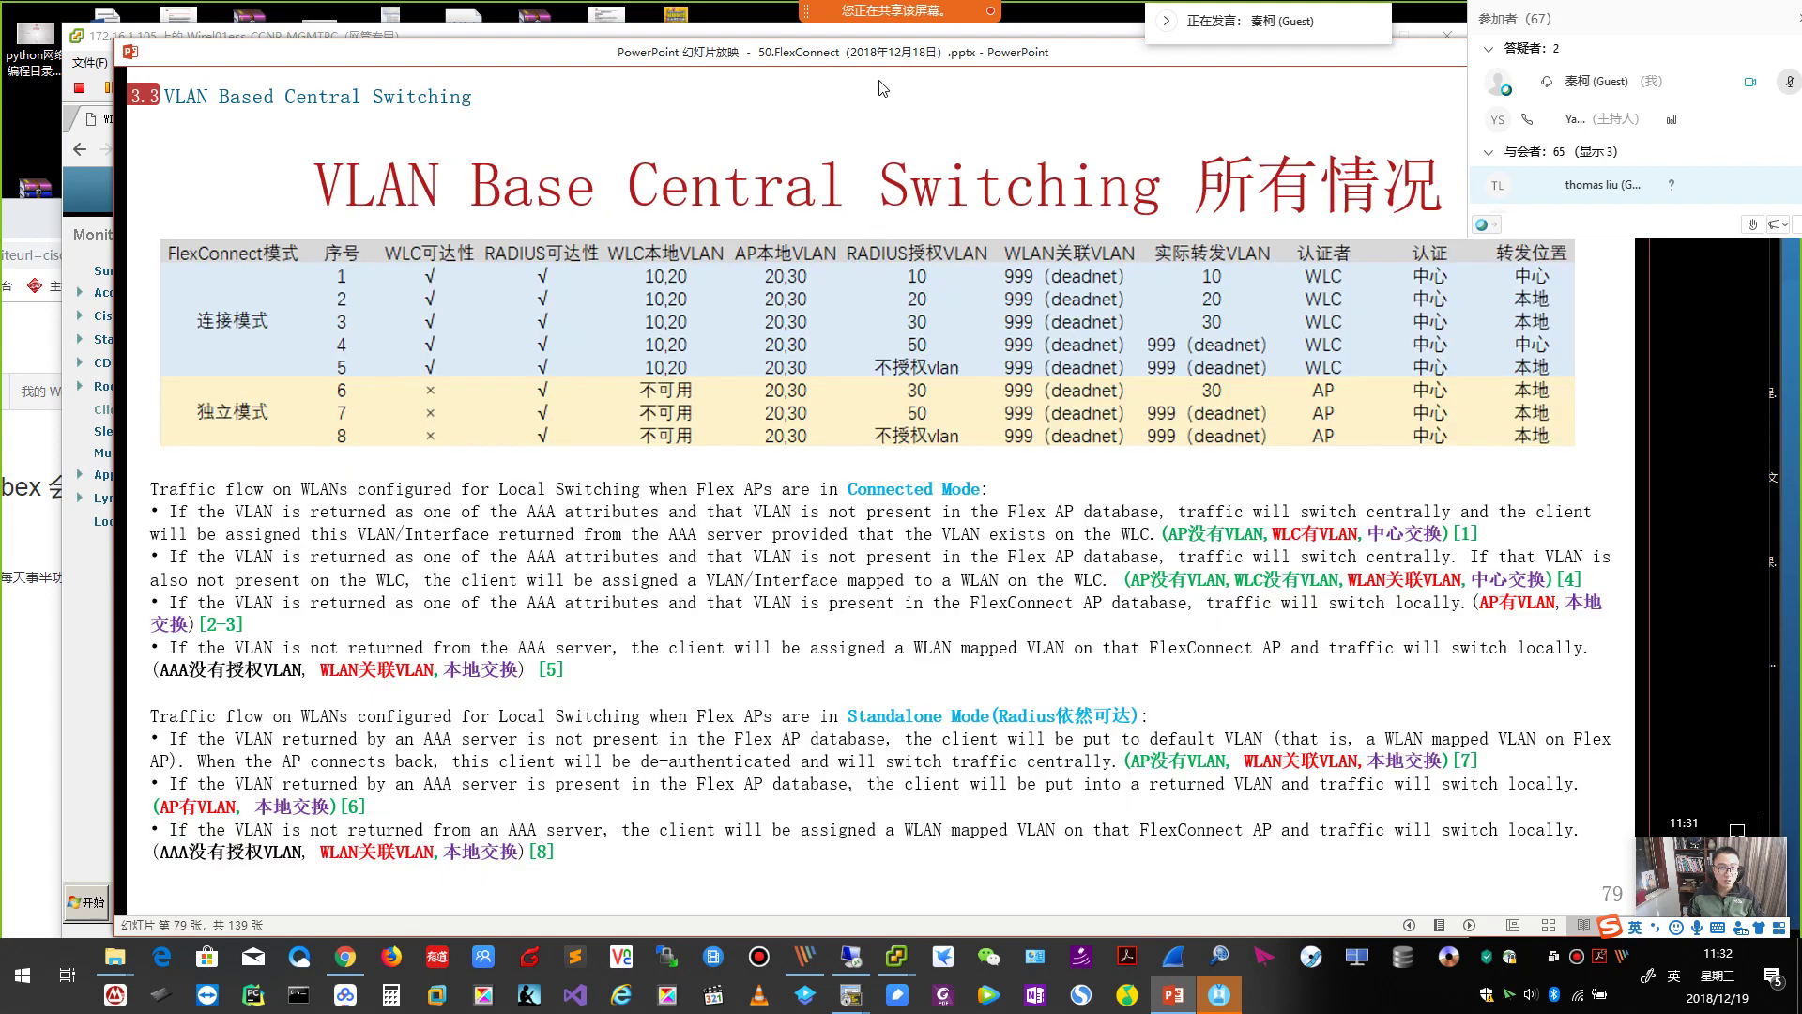
Maximize the slideshow, then bring up the ISE Authorization Policy page with the WLC_Flex rule.
double_click(881, 59)
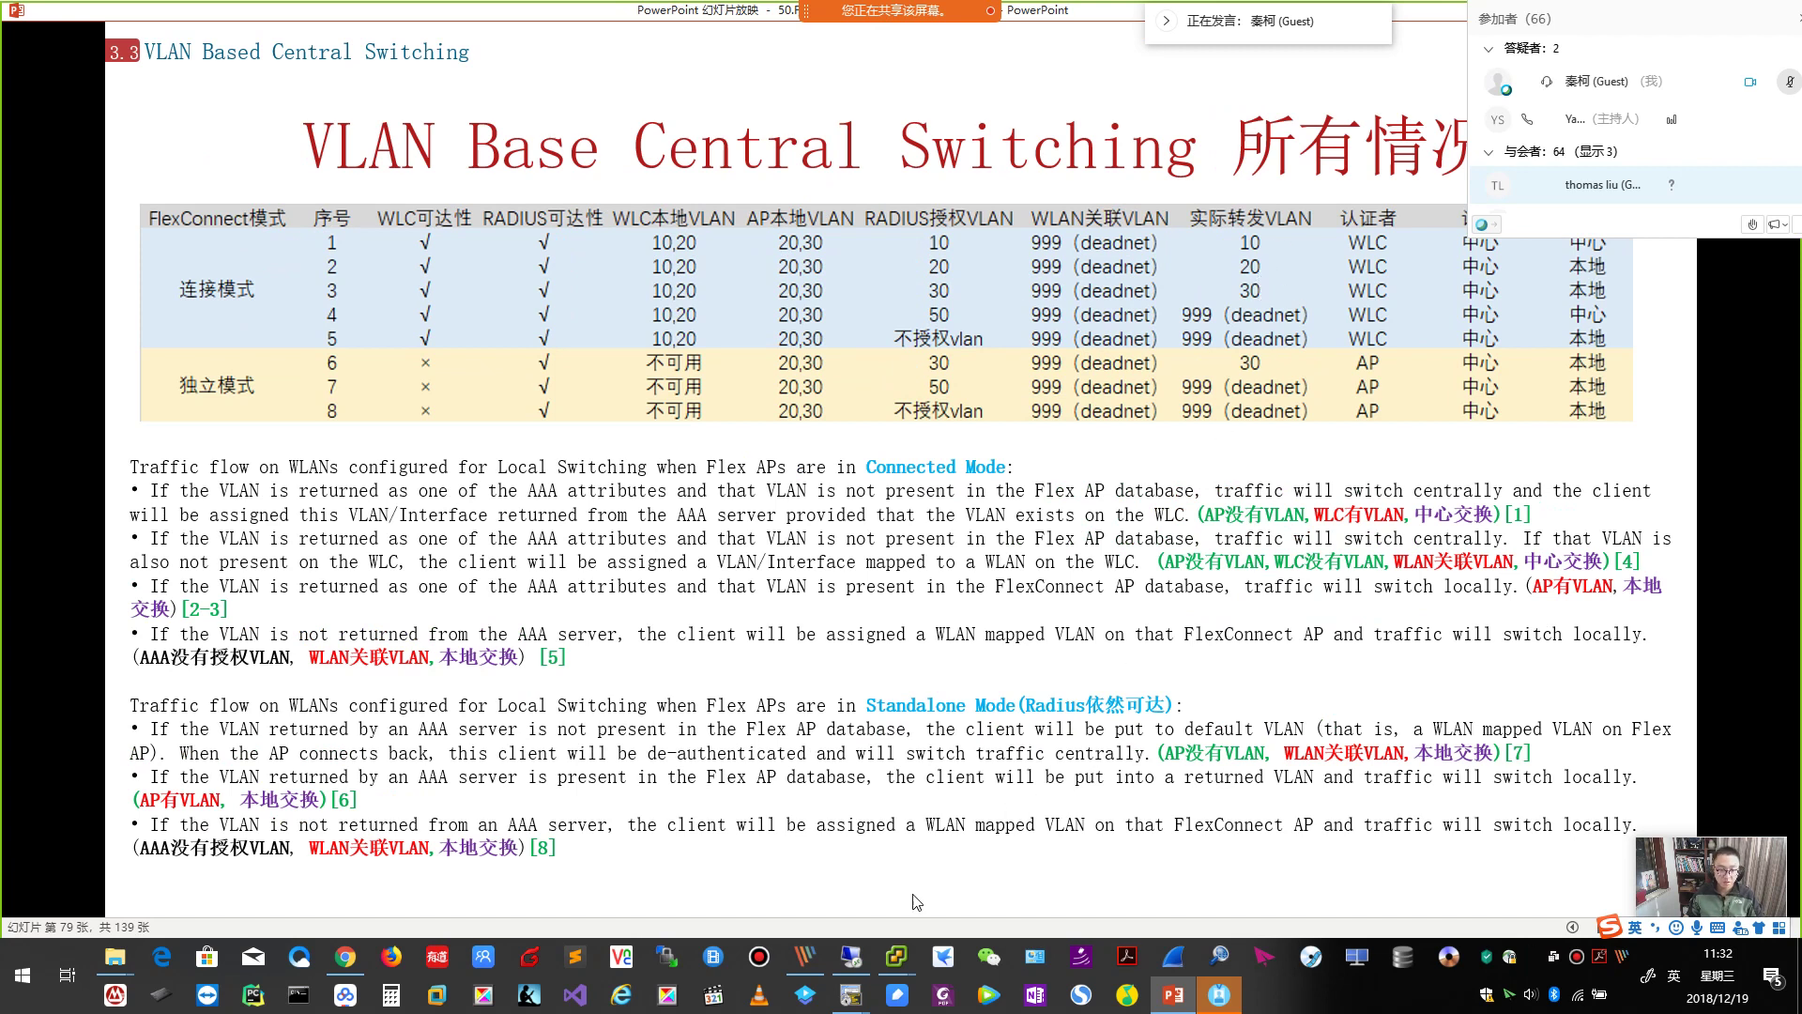
mouse_move(897, 956)
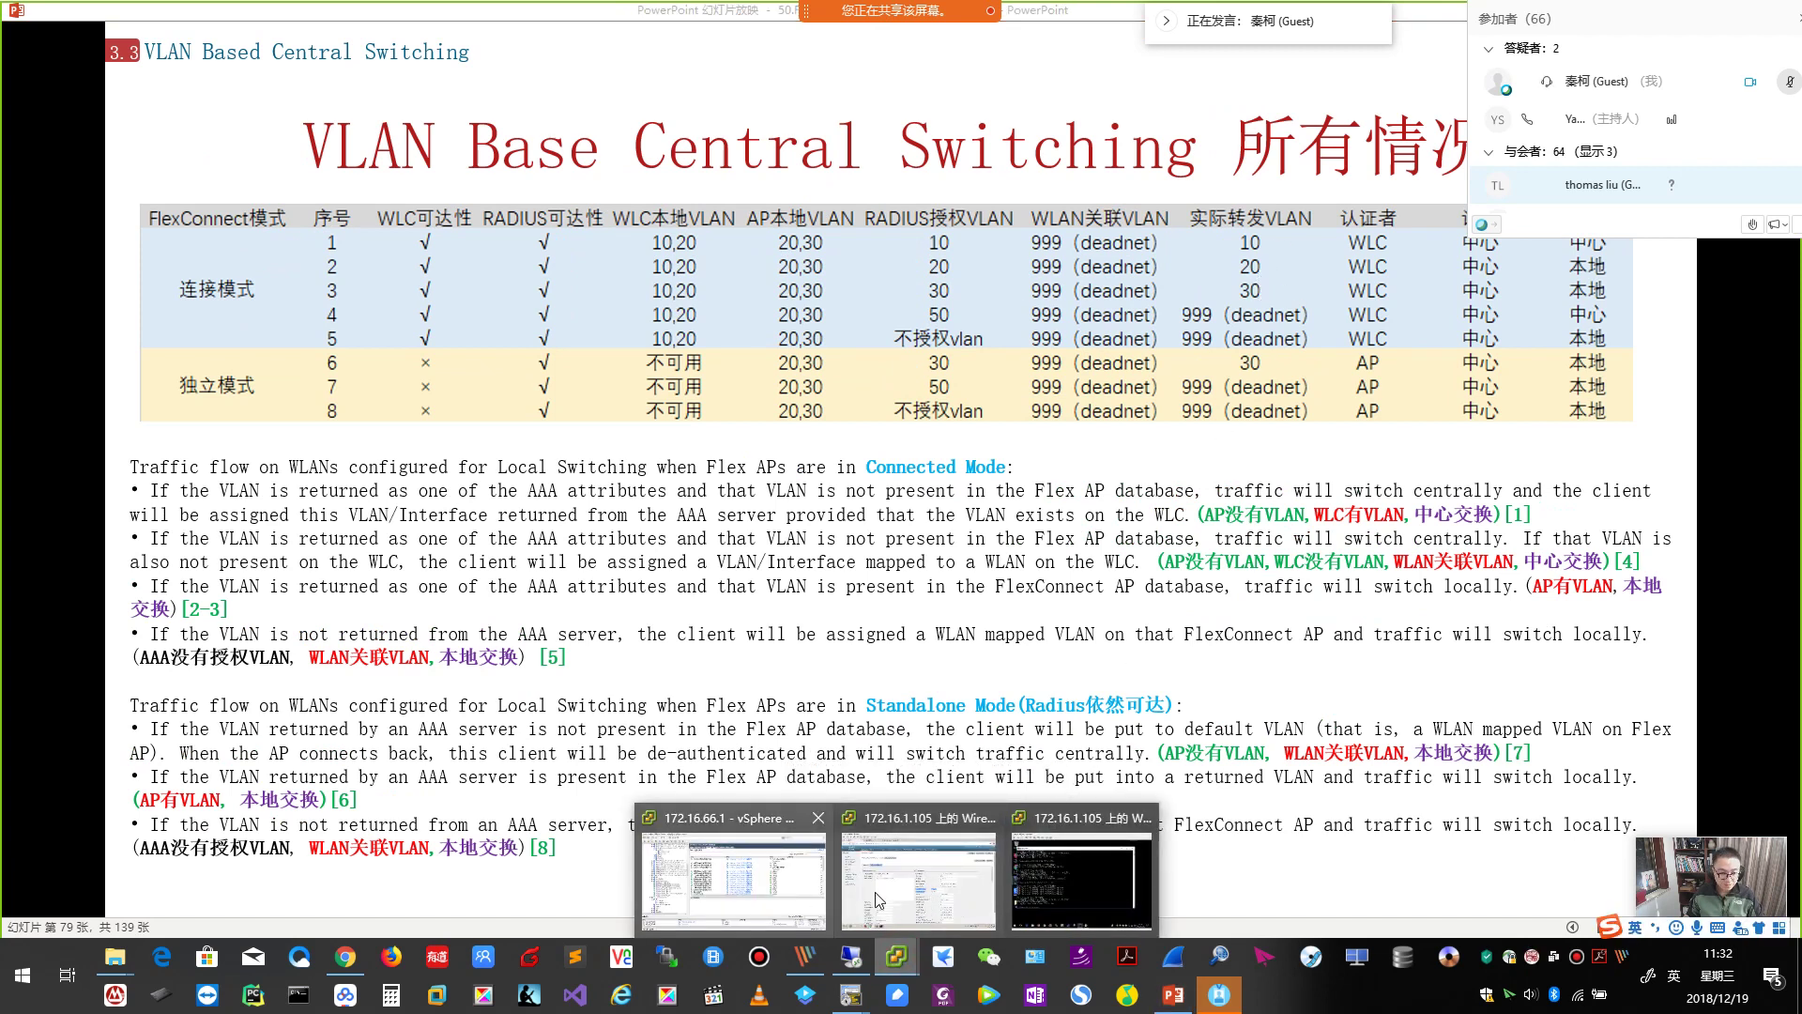
left_click(930, 904)
left_click(525, 120)
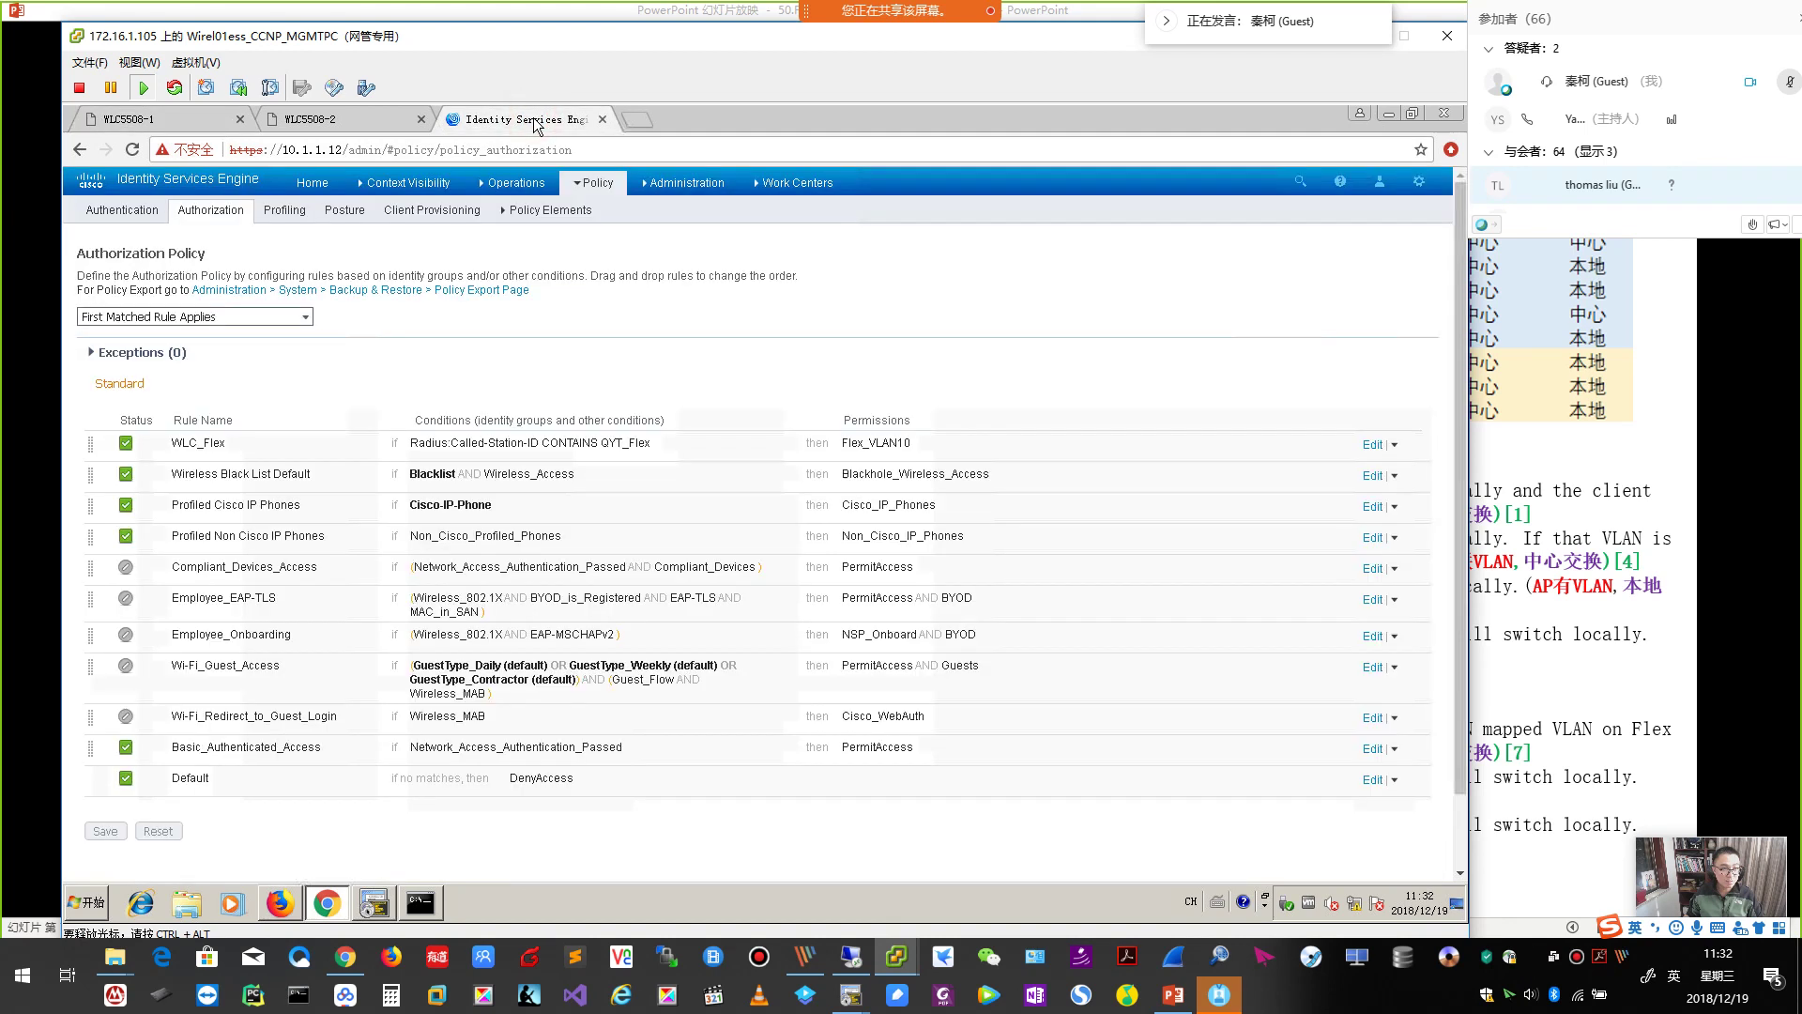
Change WLC_Flex's permission to Standard > Flex_VLAN20, save the ISE policy, and return to the WLC tab.
left_click(1373, 444)
left_click(944, 447)
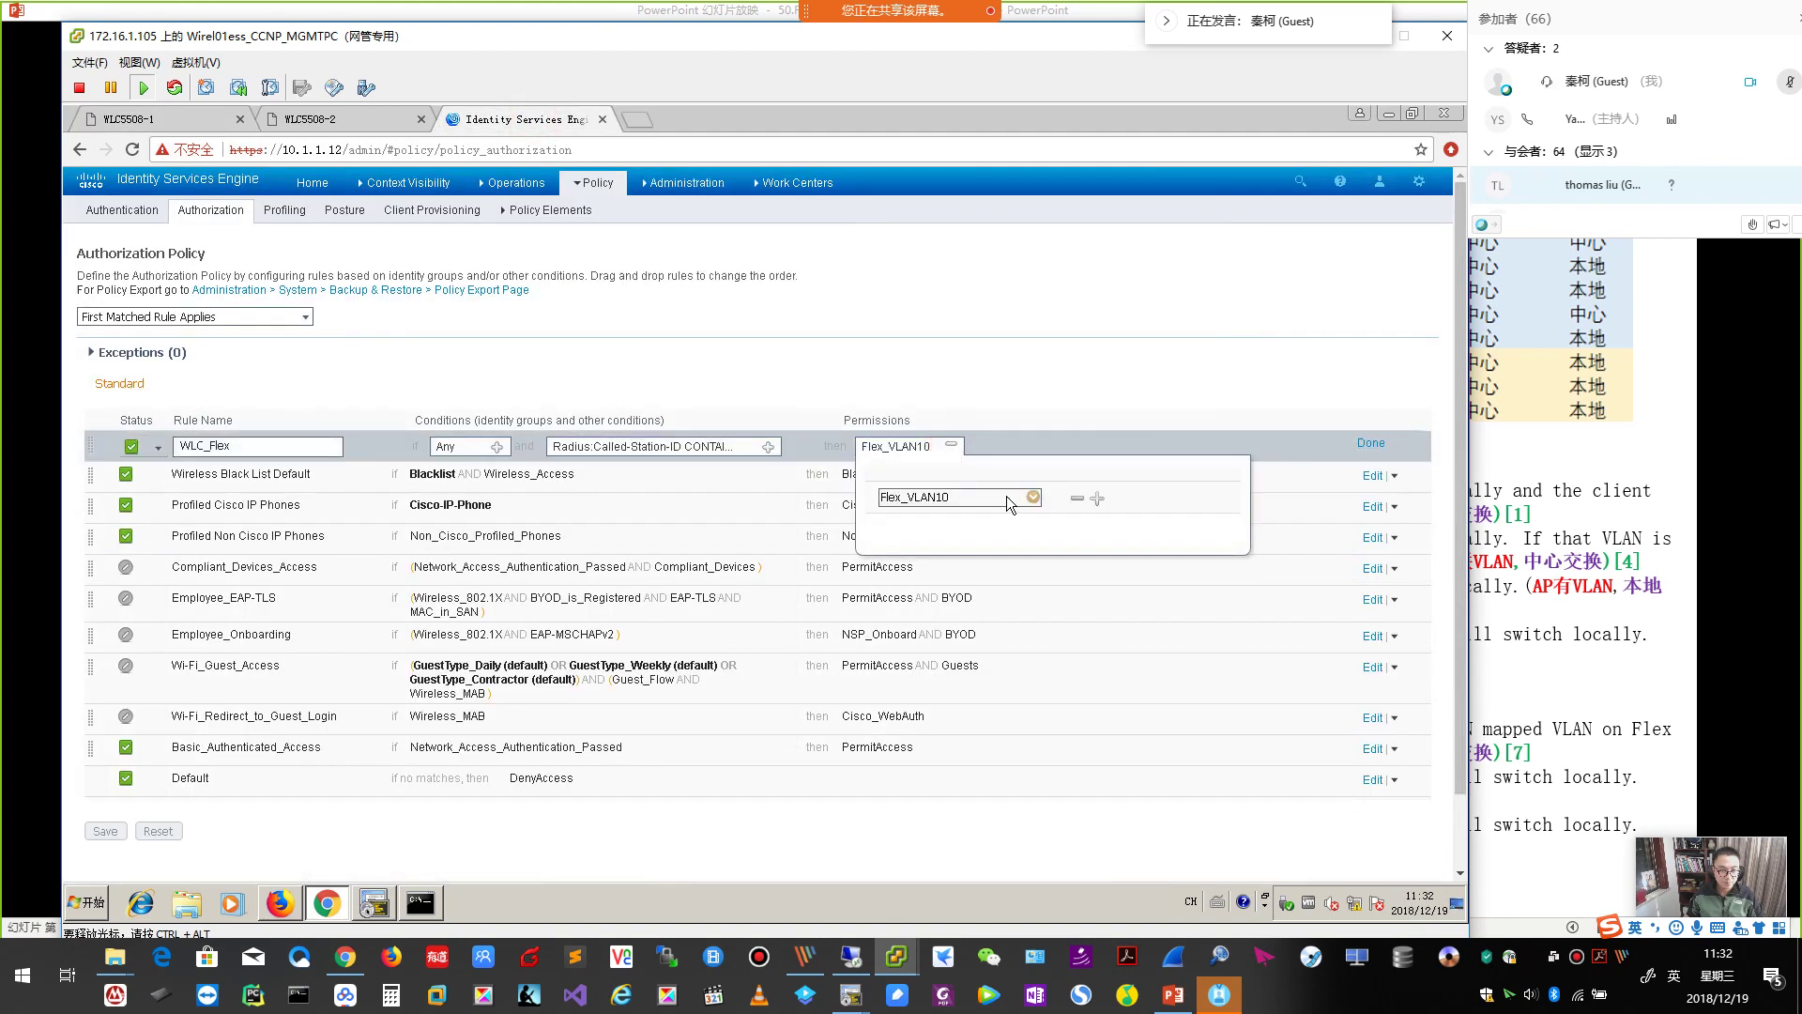
left_click(1033, 497)
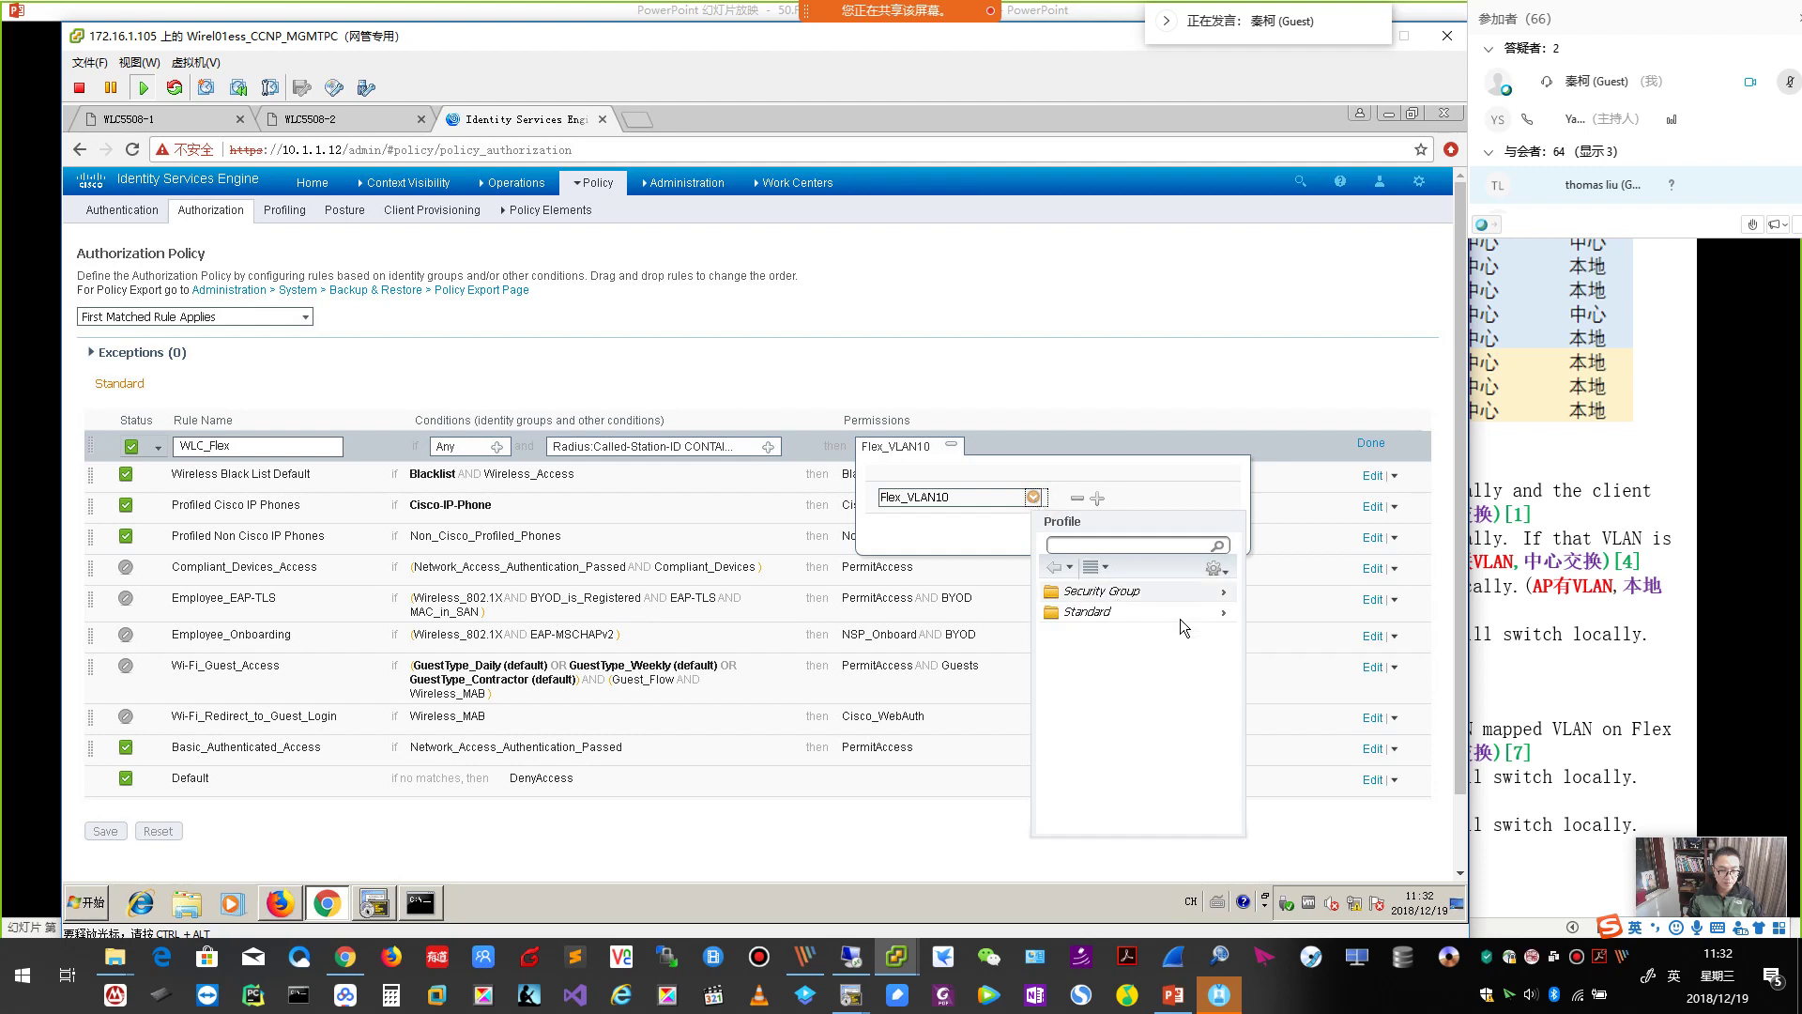
left_click(1225, 612)
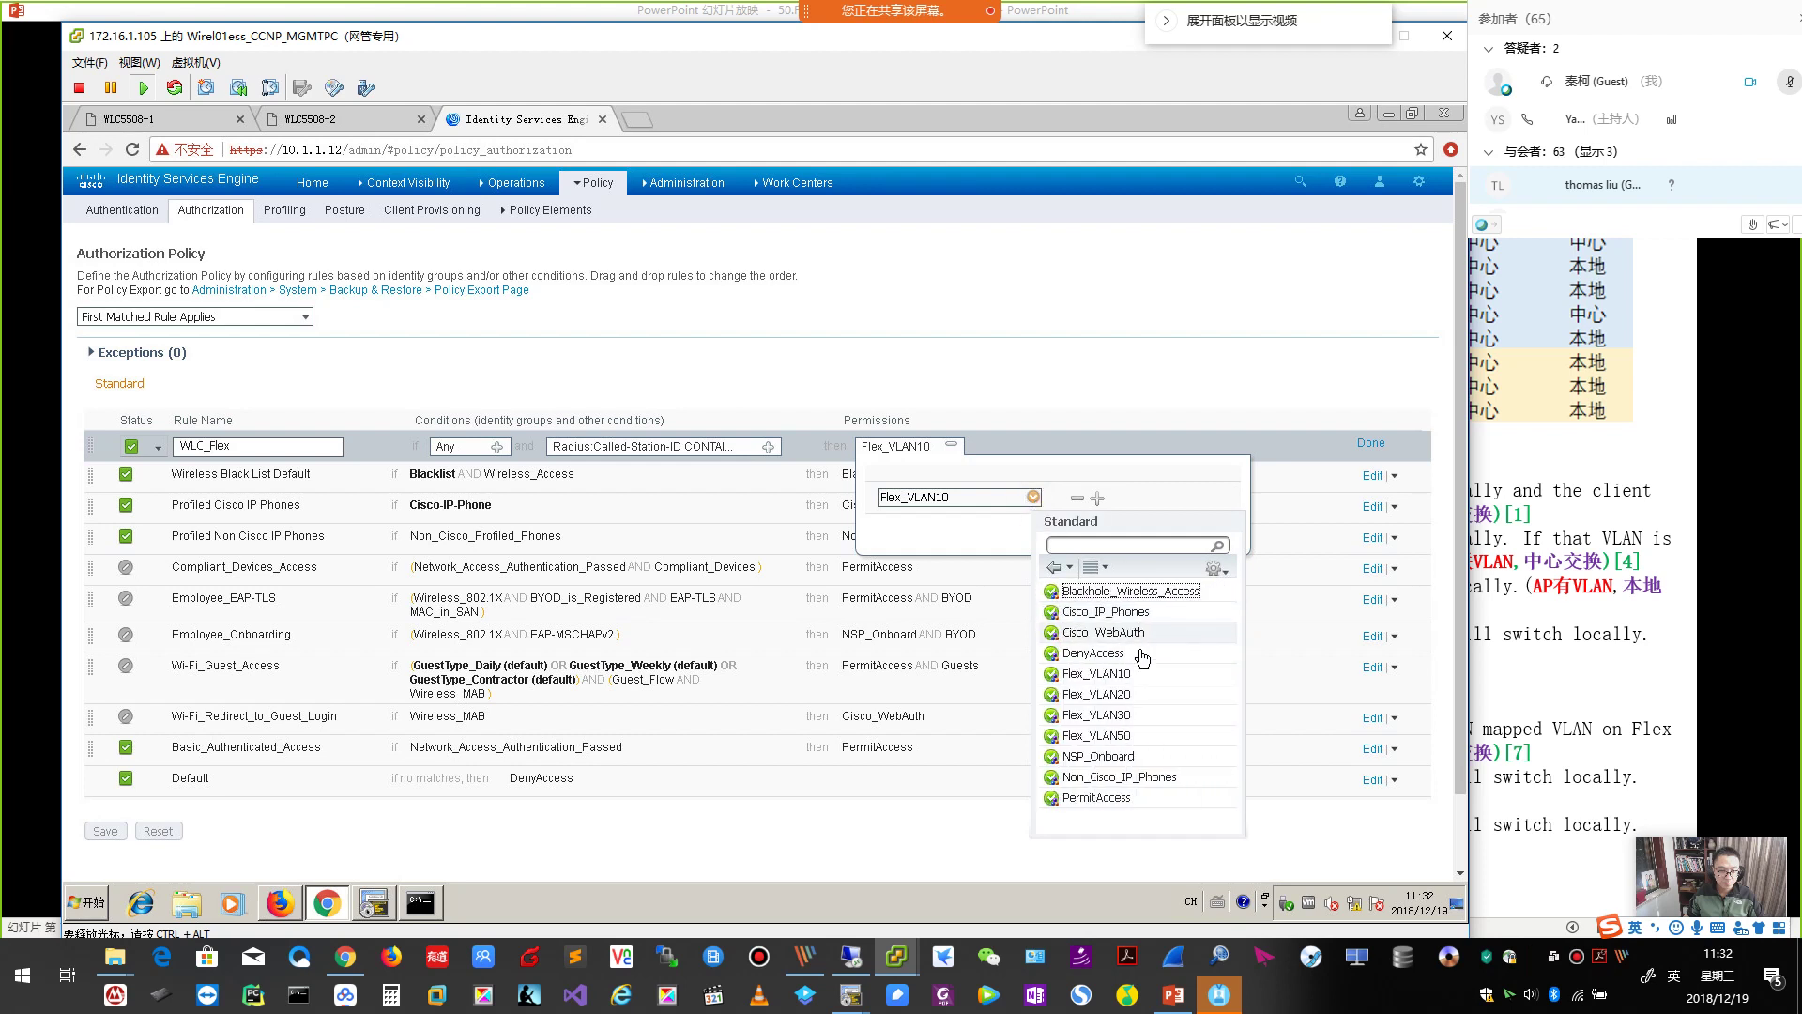
left_click(1107, 695)
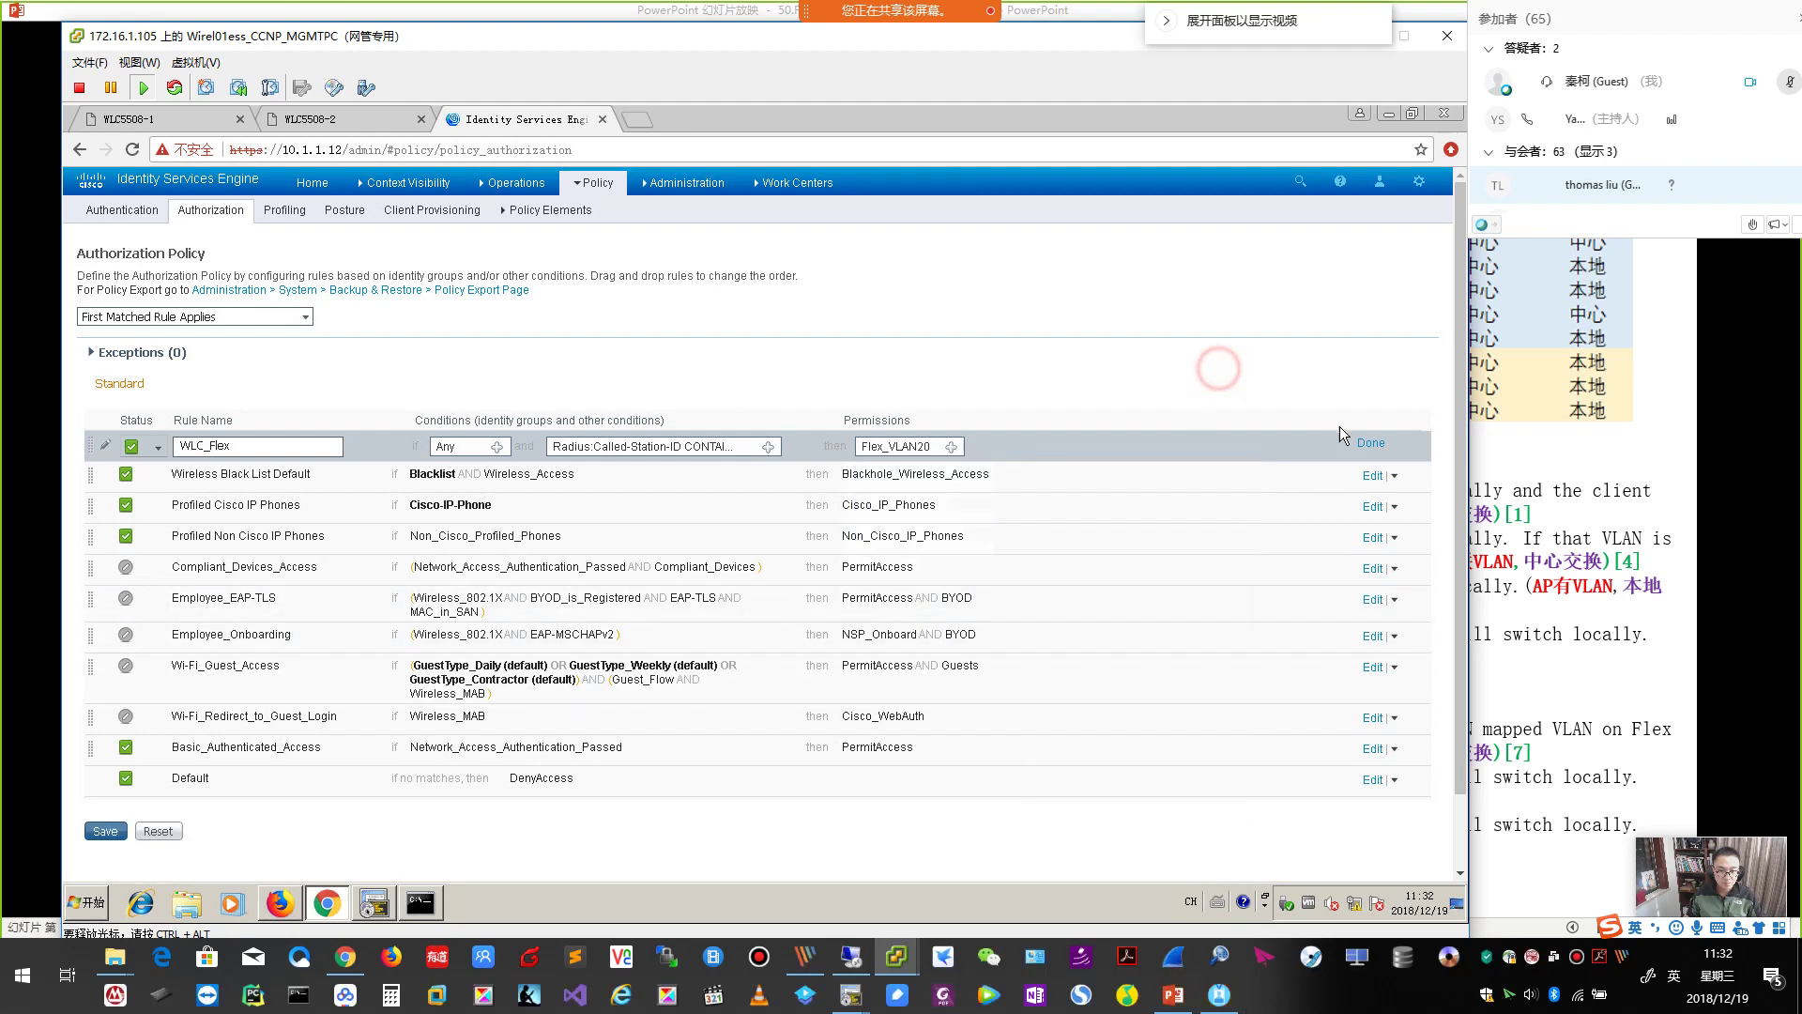
left_click(1368, 447)
left_click(106, 831)
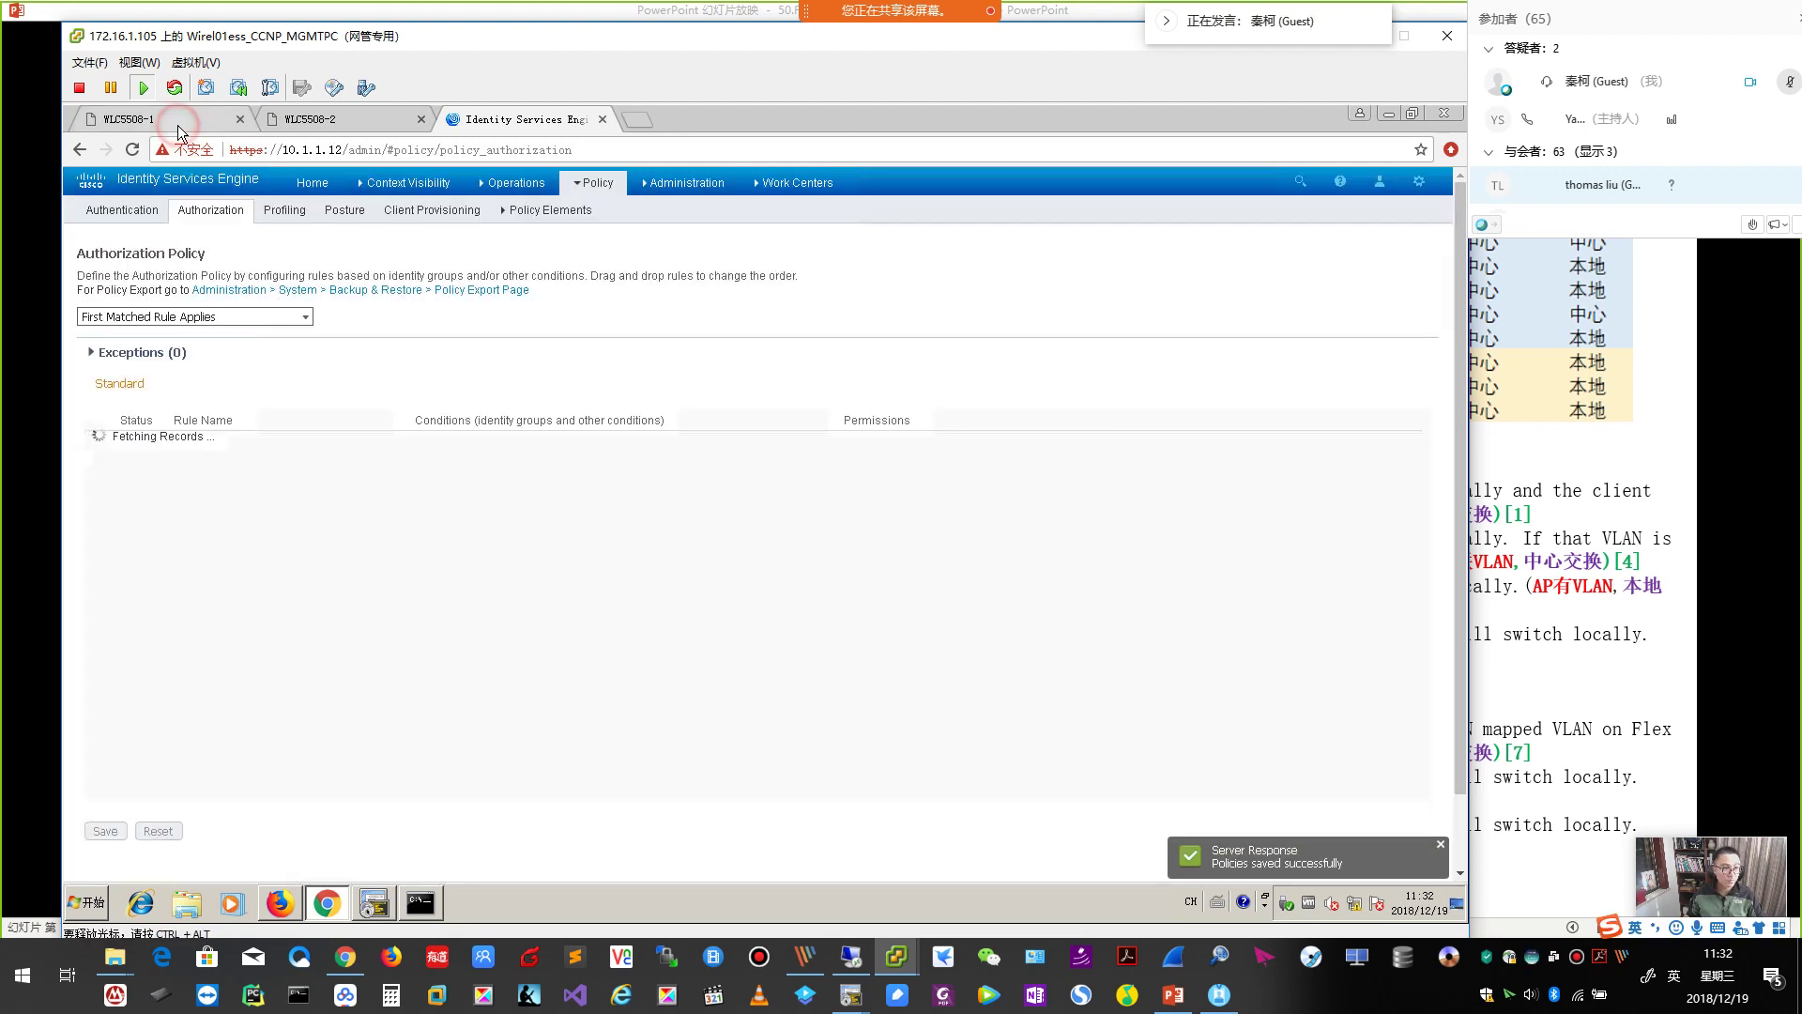
left_click(164, 120)
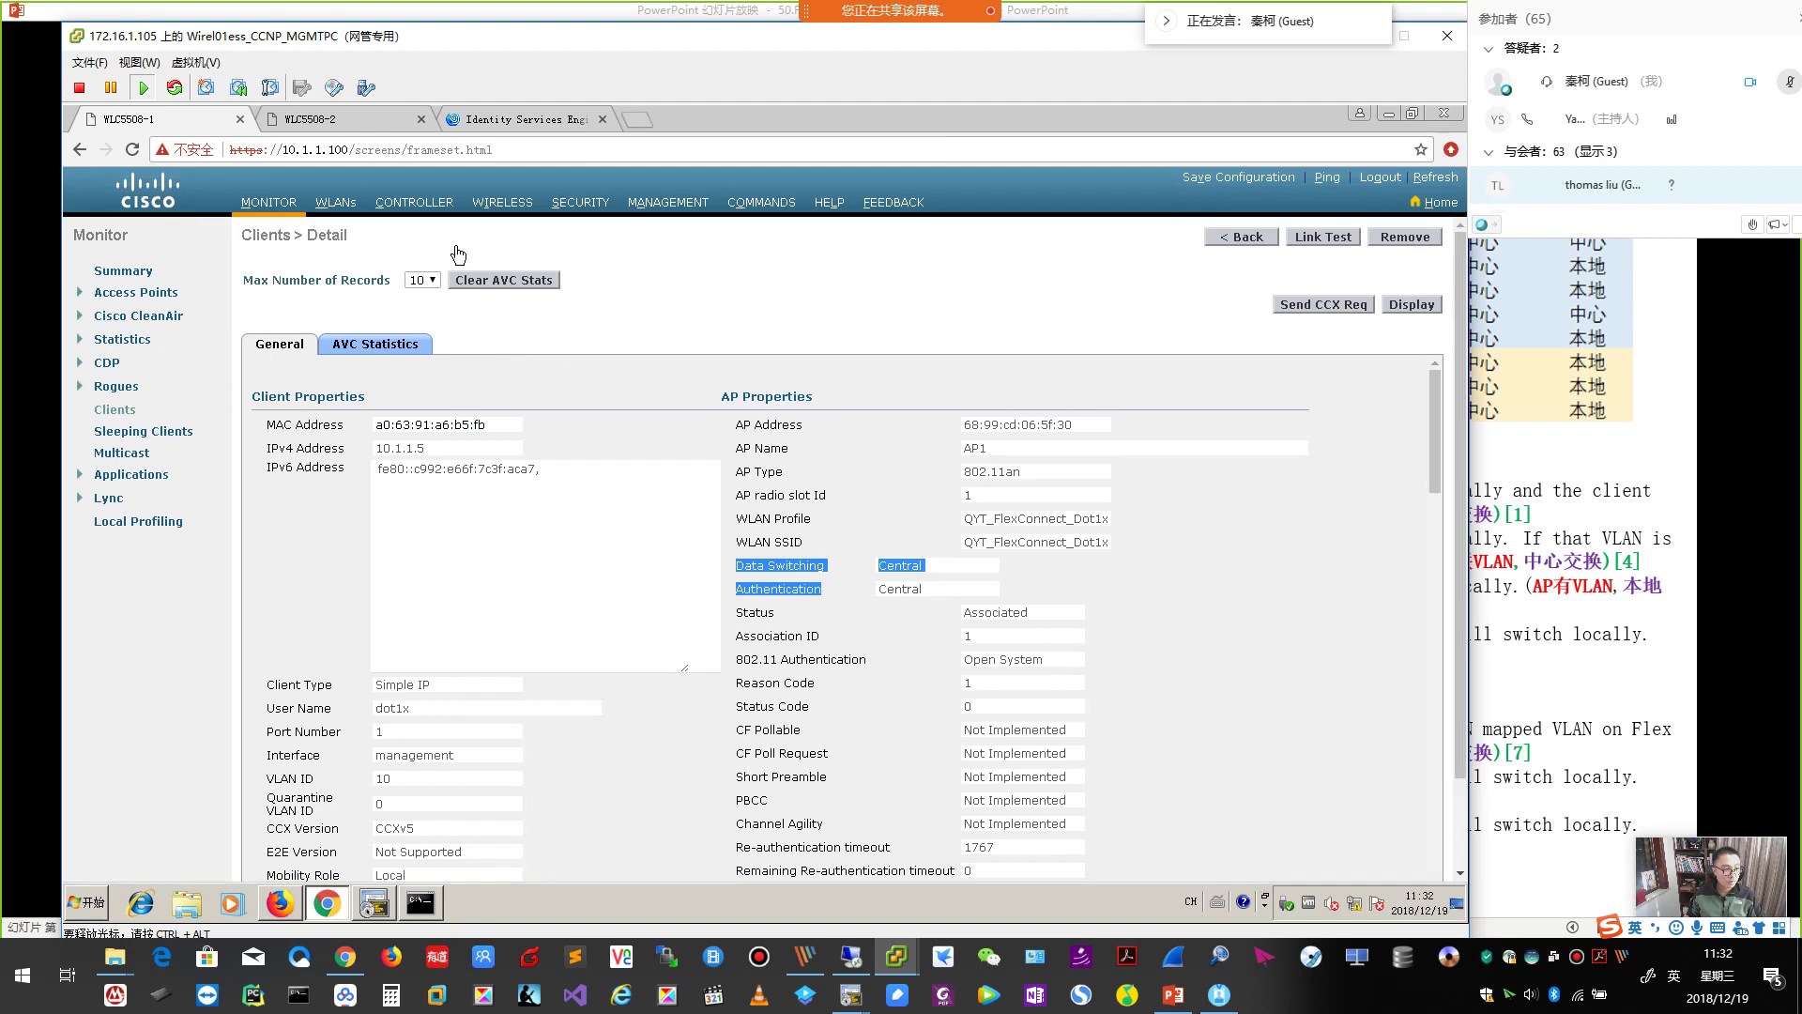
View default-flex-group's ACL Mapping for VLANs 20 and 30, then bring the test PC forward.
left_click(526, 203)
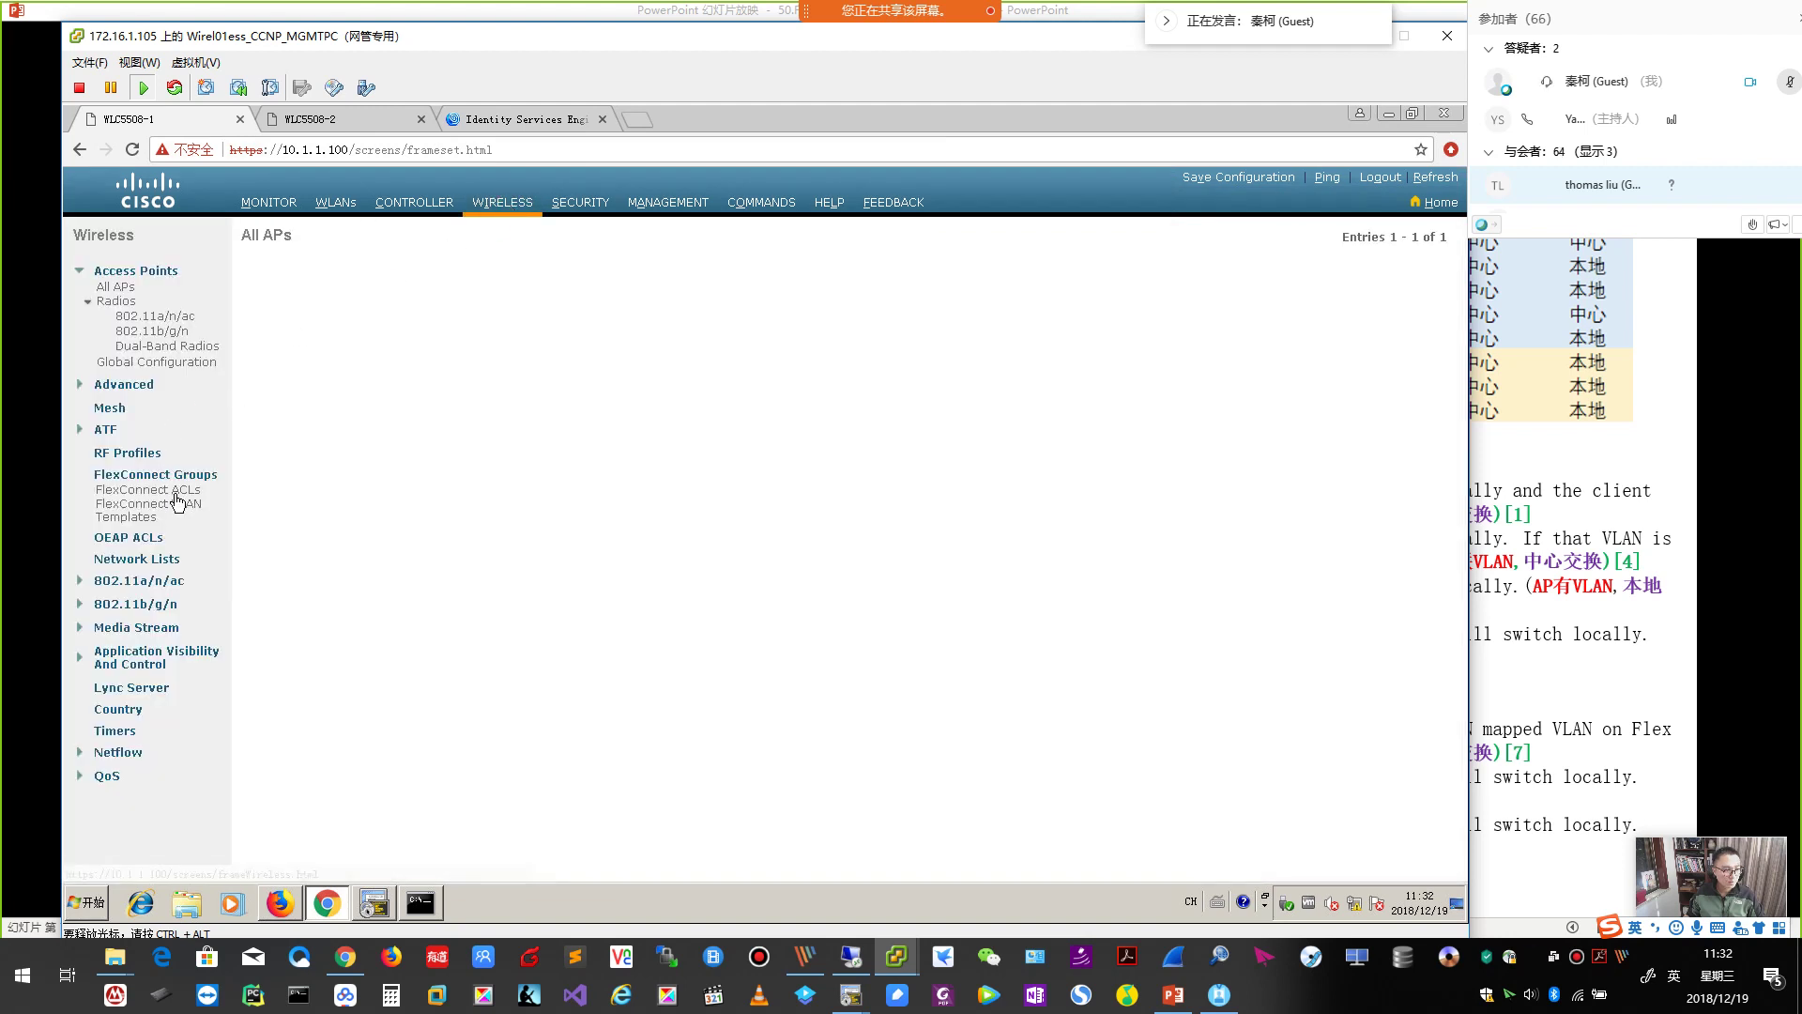
left_click(155, 475)
left_click(301, 312)
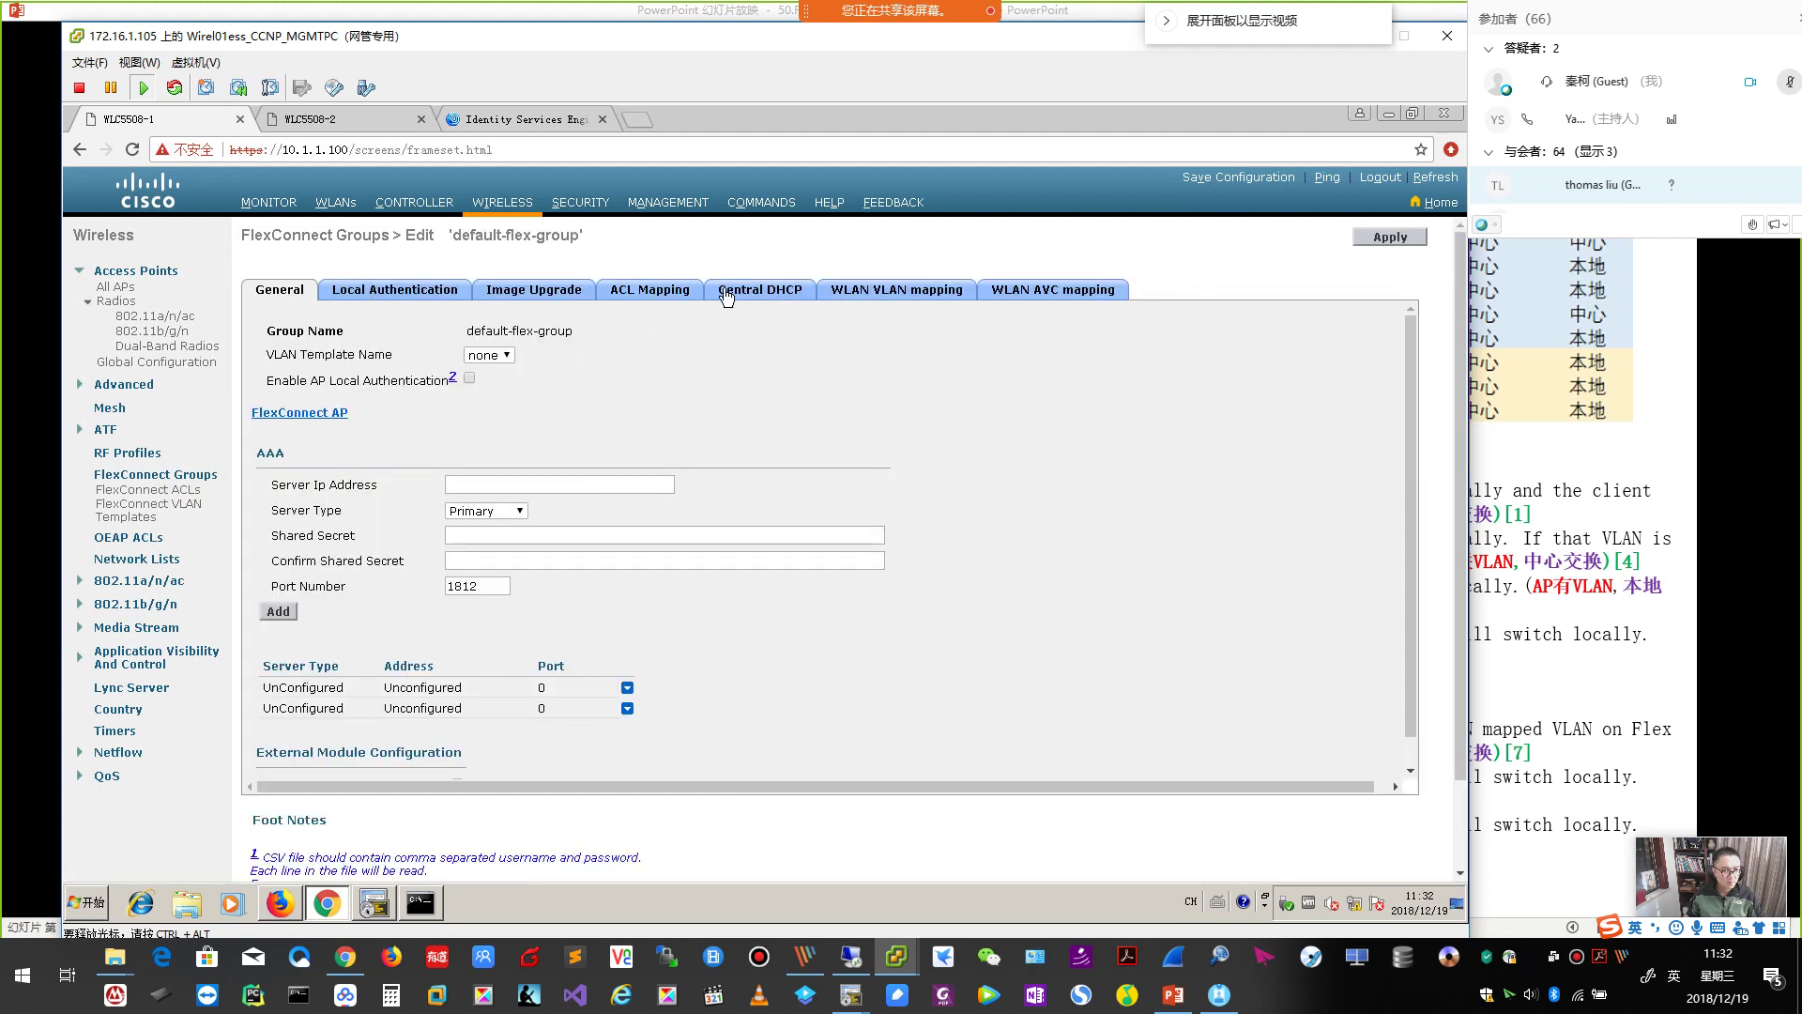
left_click(657, 290)
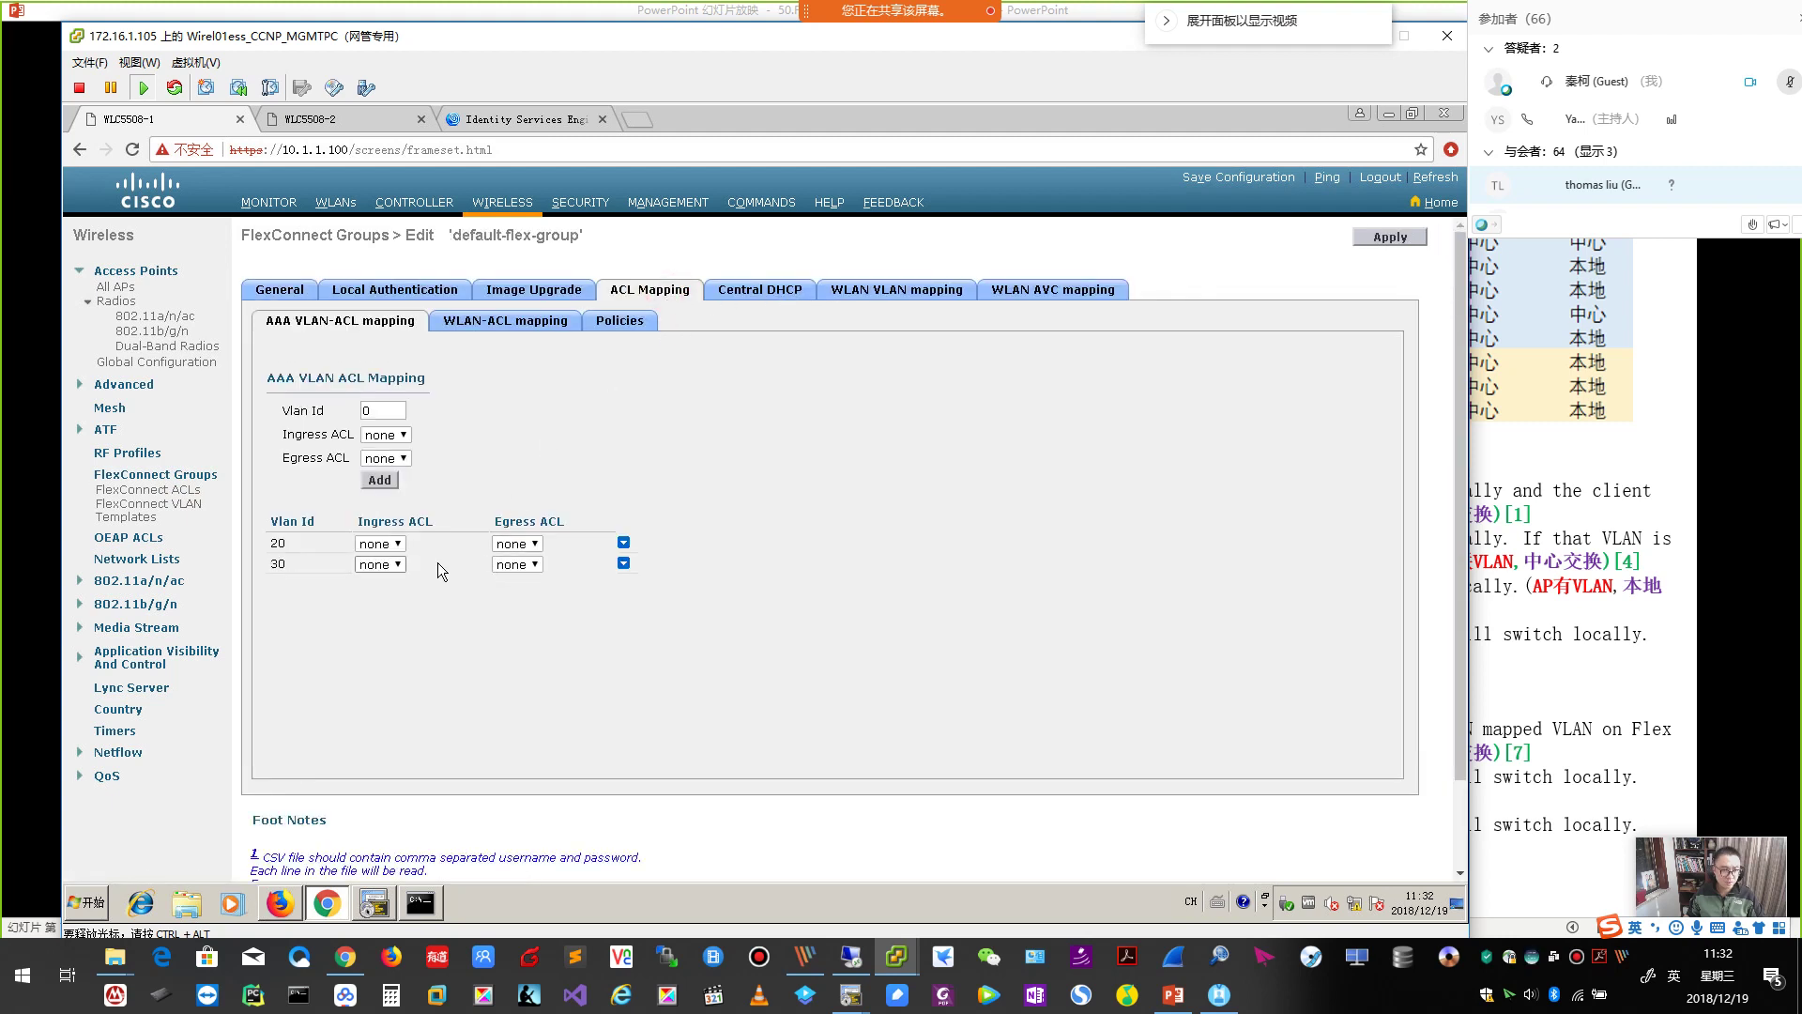
mouse_move(896, 956)
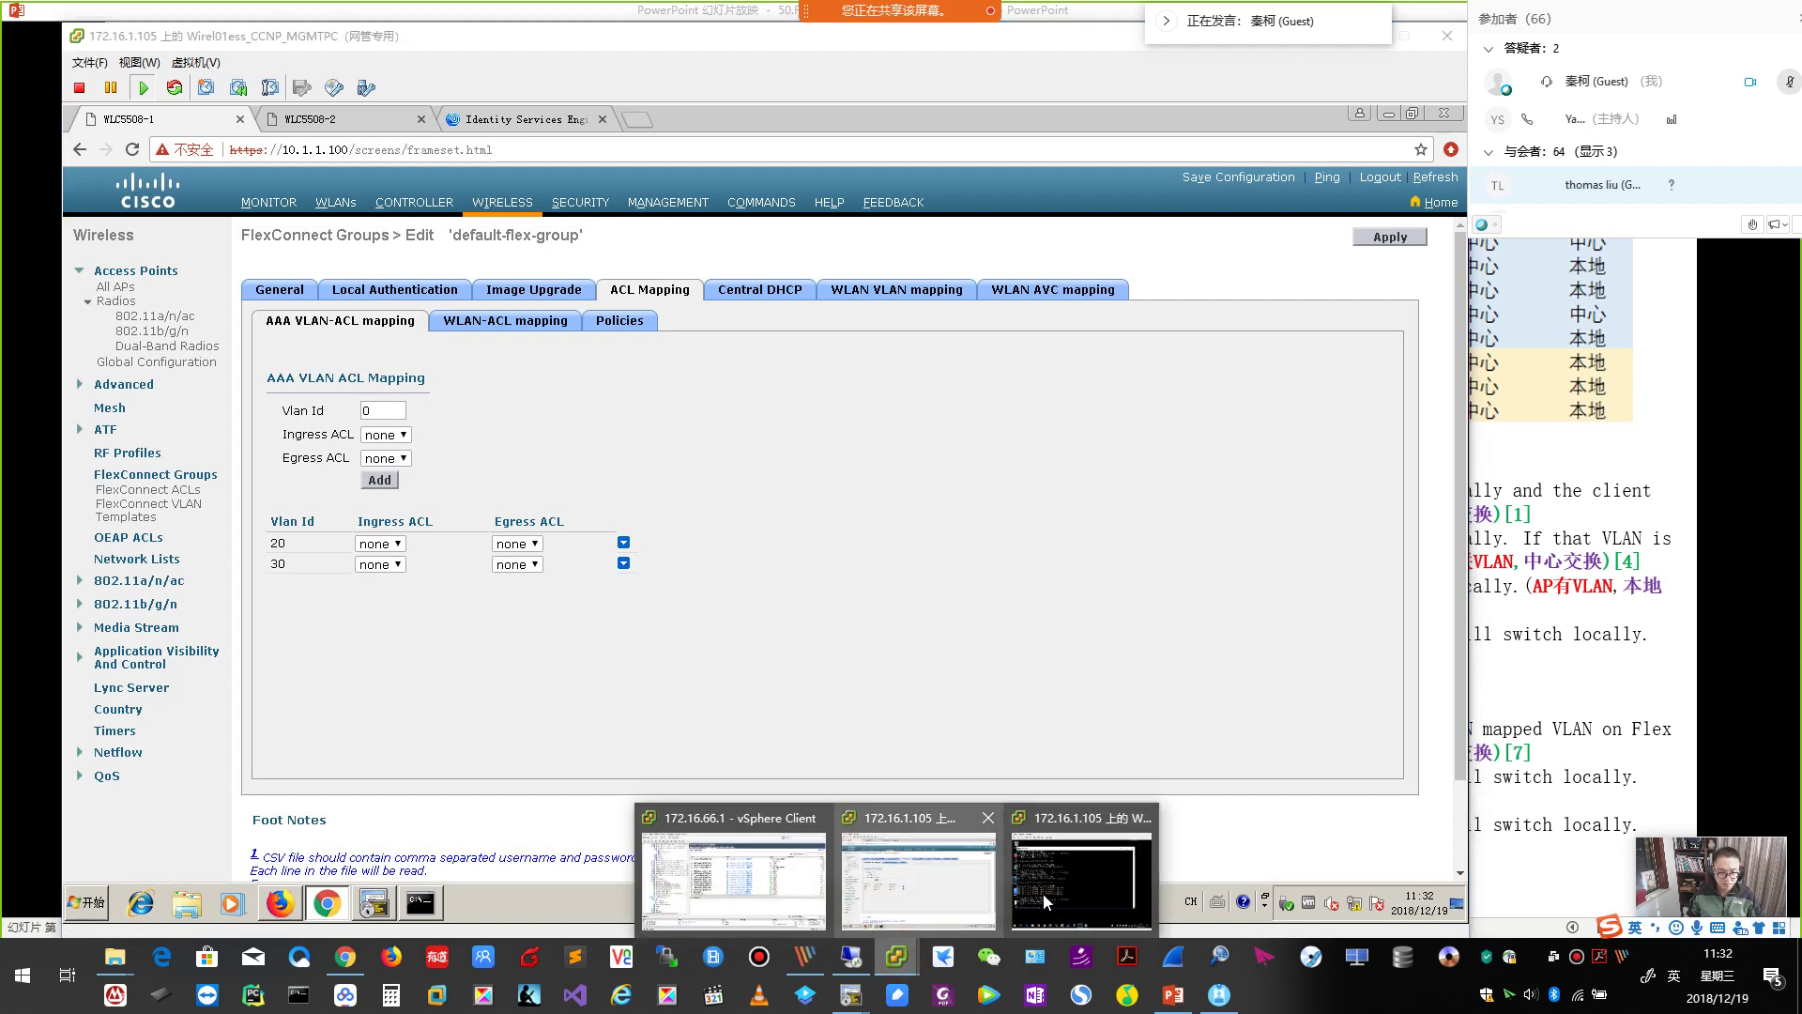
left_click(1051, 893)
left_click(1316, 758)
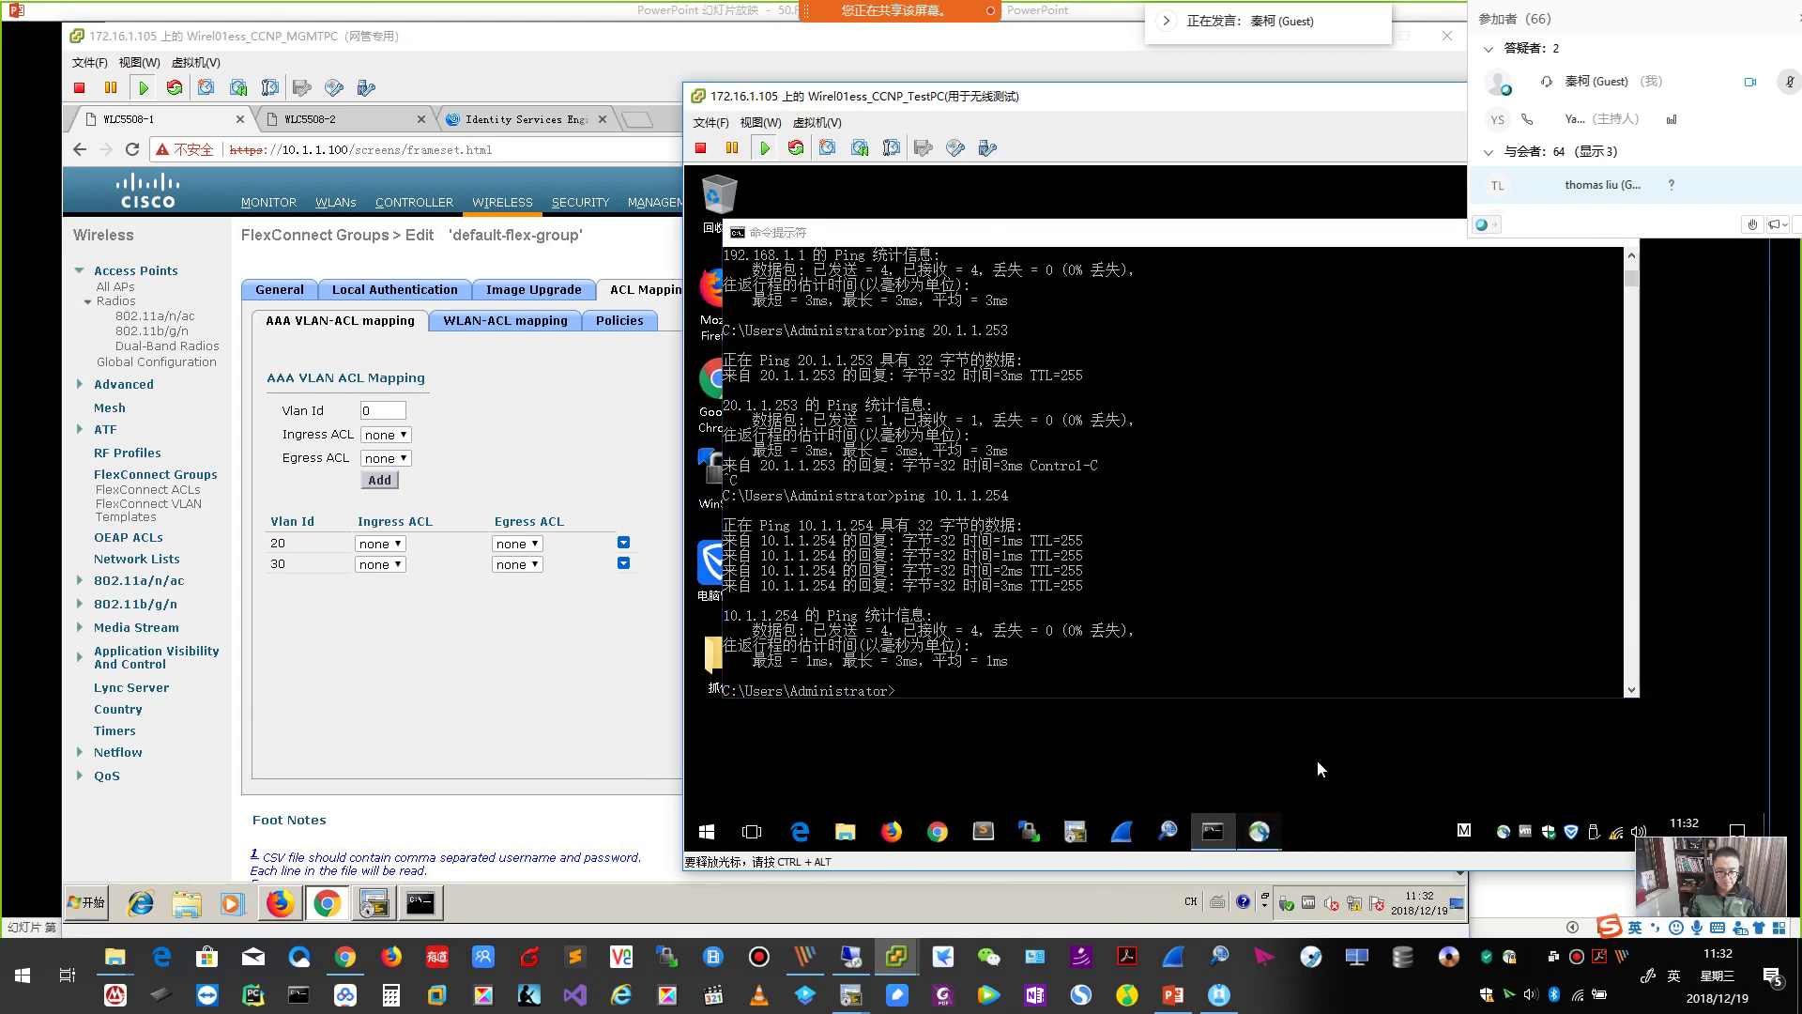
Reconnect the test PC to QYT_FlexConnect_Dot1x from the AnyConnect client.
mouse_move(1262, 830)
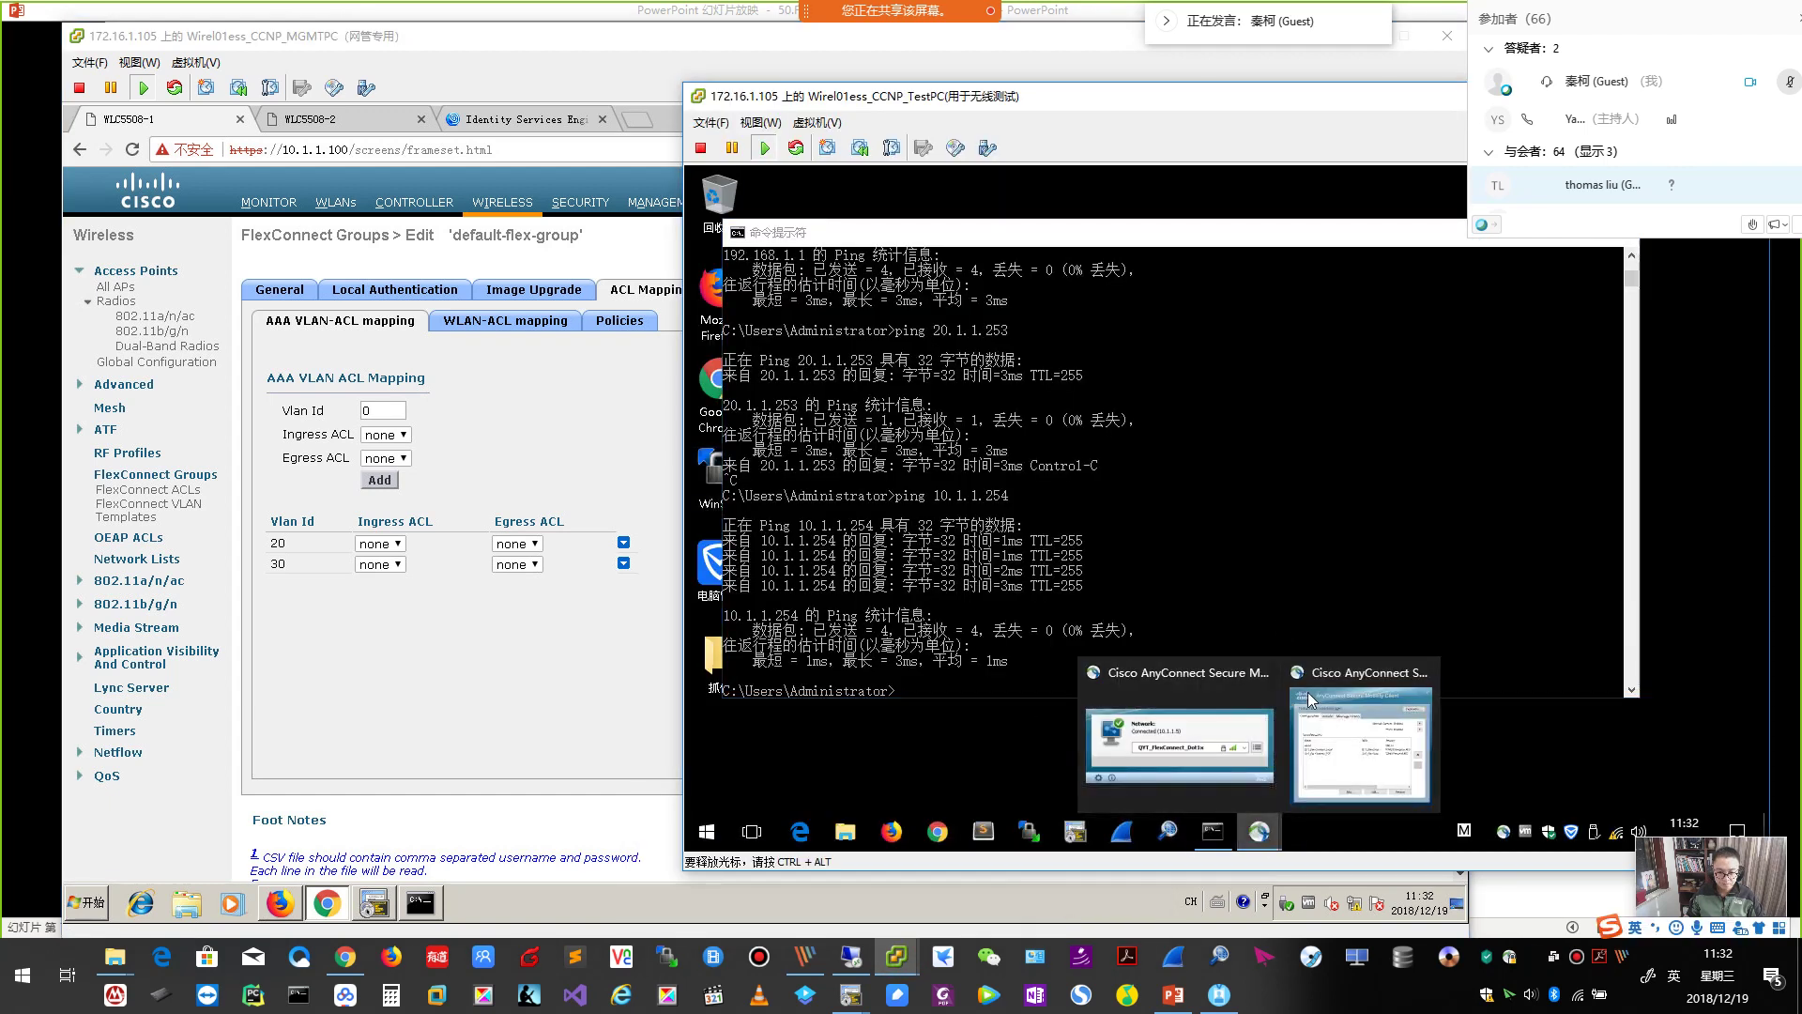
left_click(1230, 739)
left_click(1352, 491)
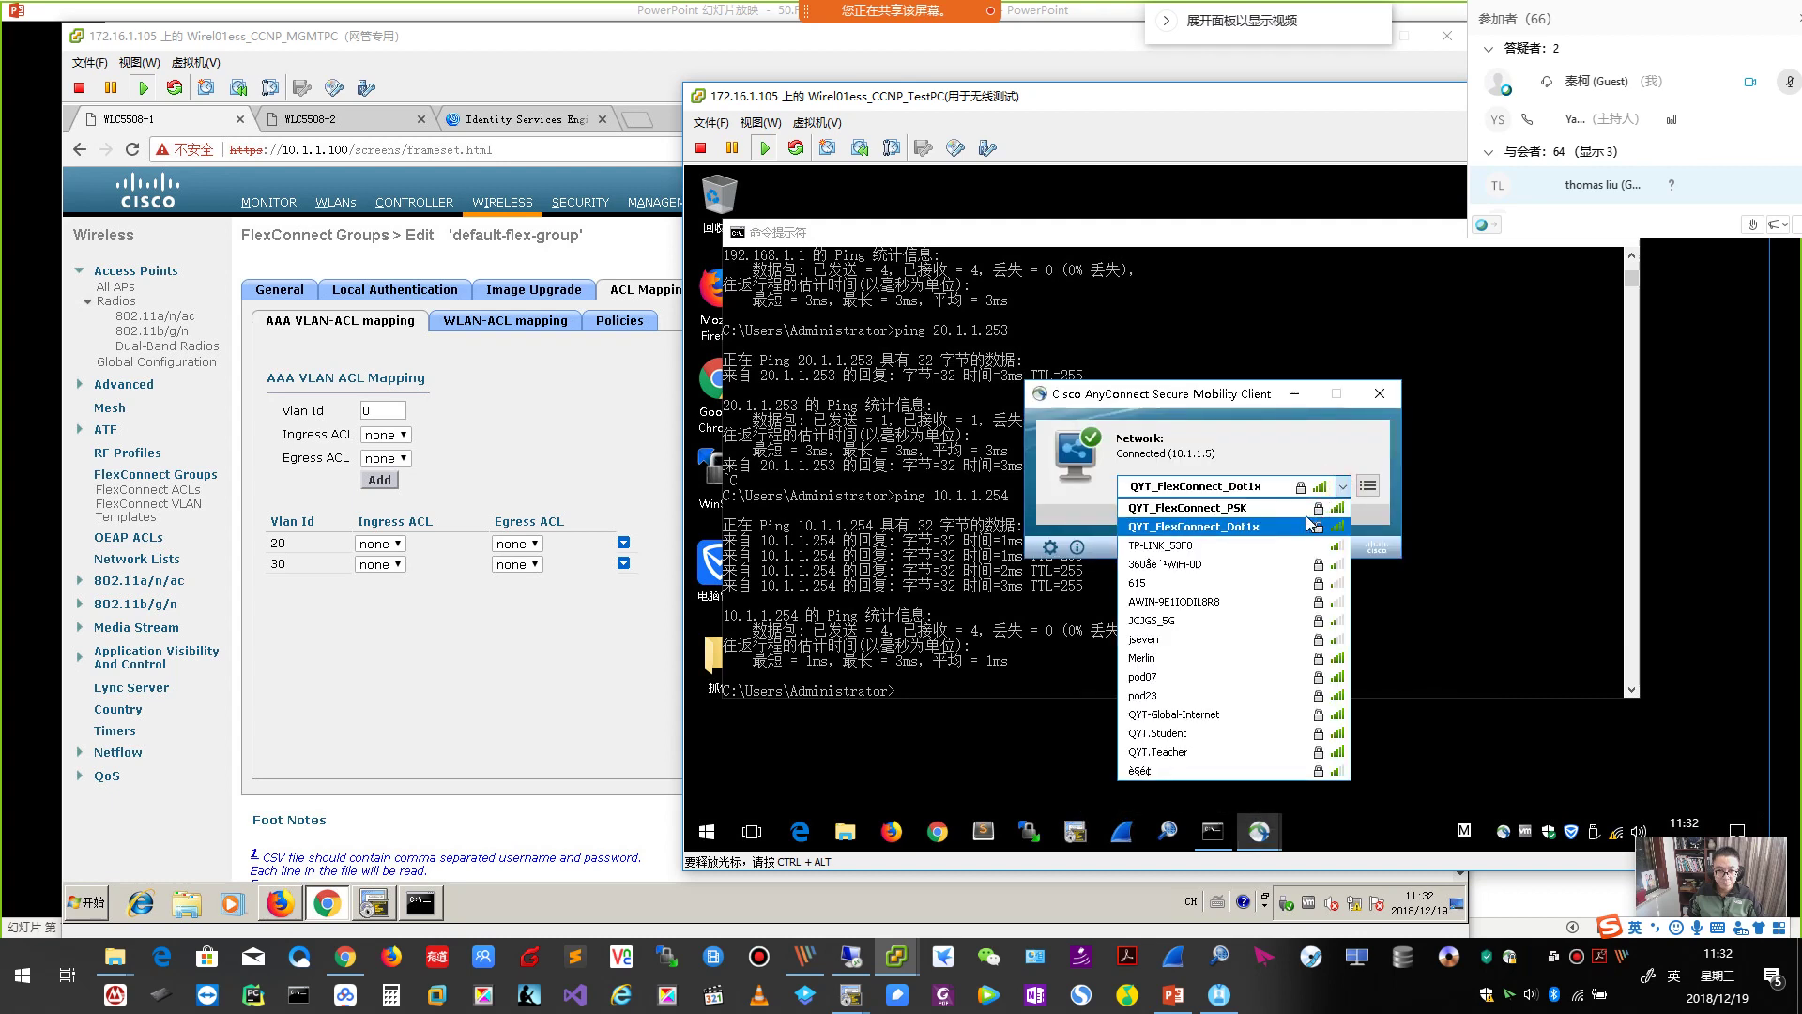
left_click(1268, 531)
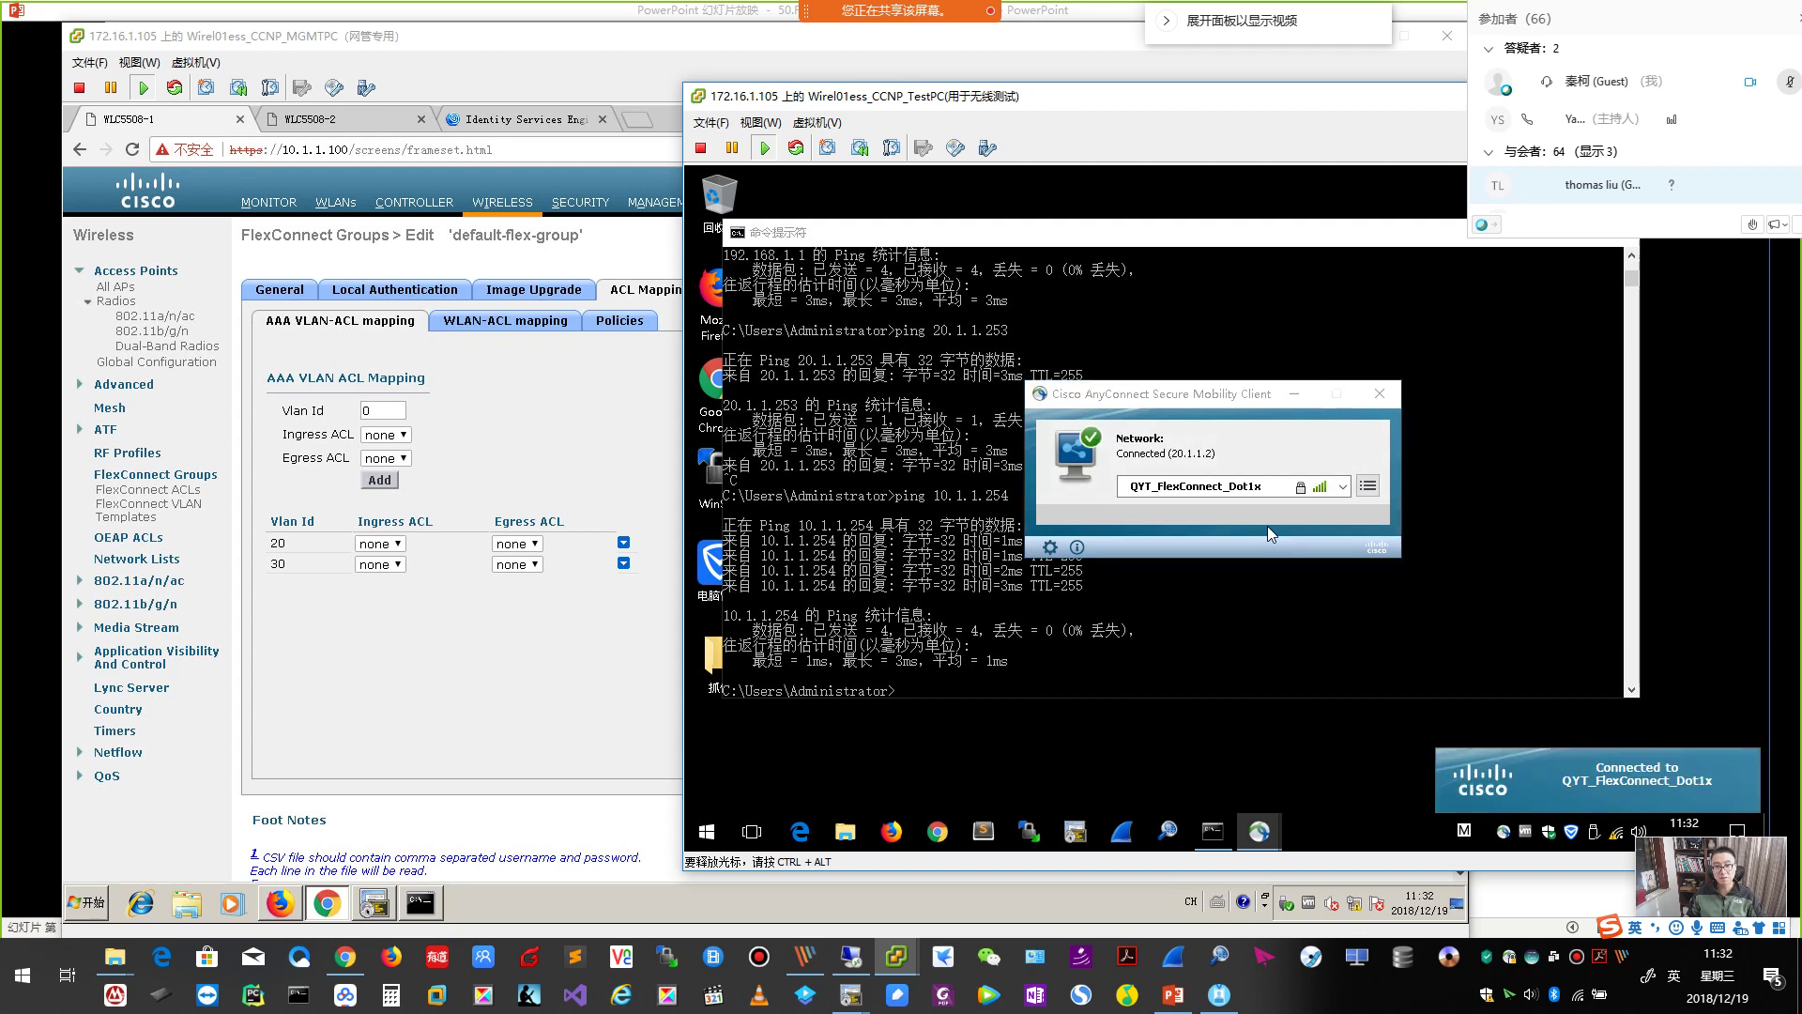
Start pinging 20.1.1.253 in Command Prompt, then return to the management PC's controller page.
left_click(1118, 604)
type("ping 20.1.1.253")
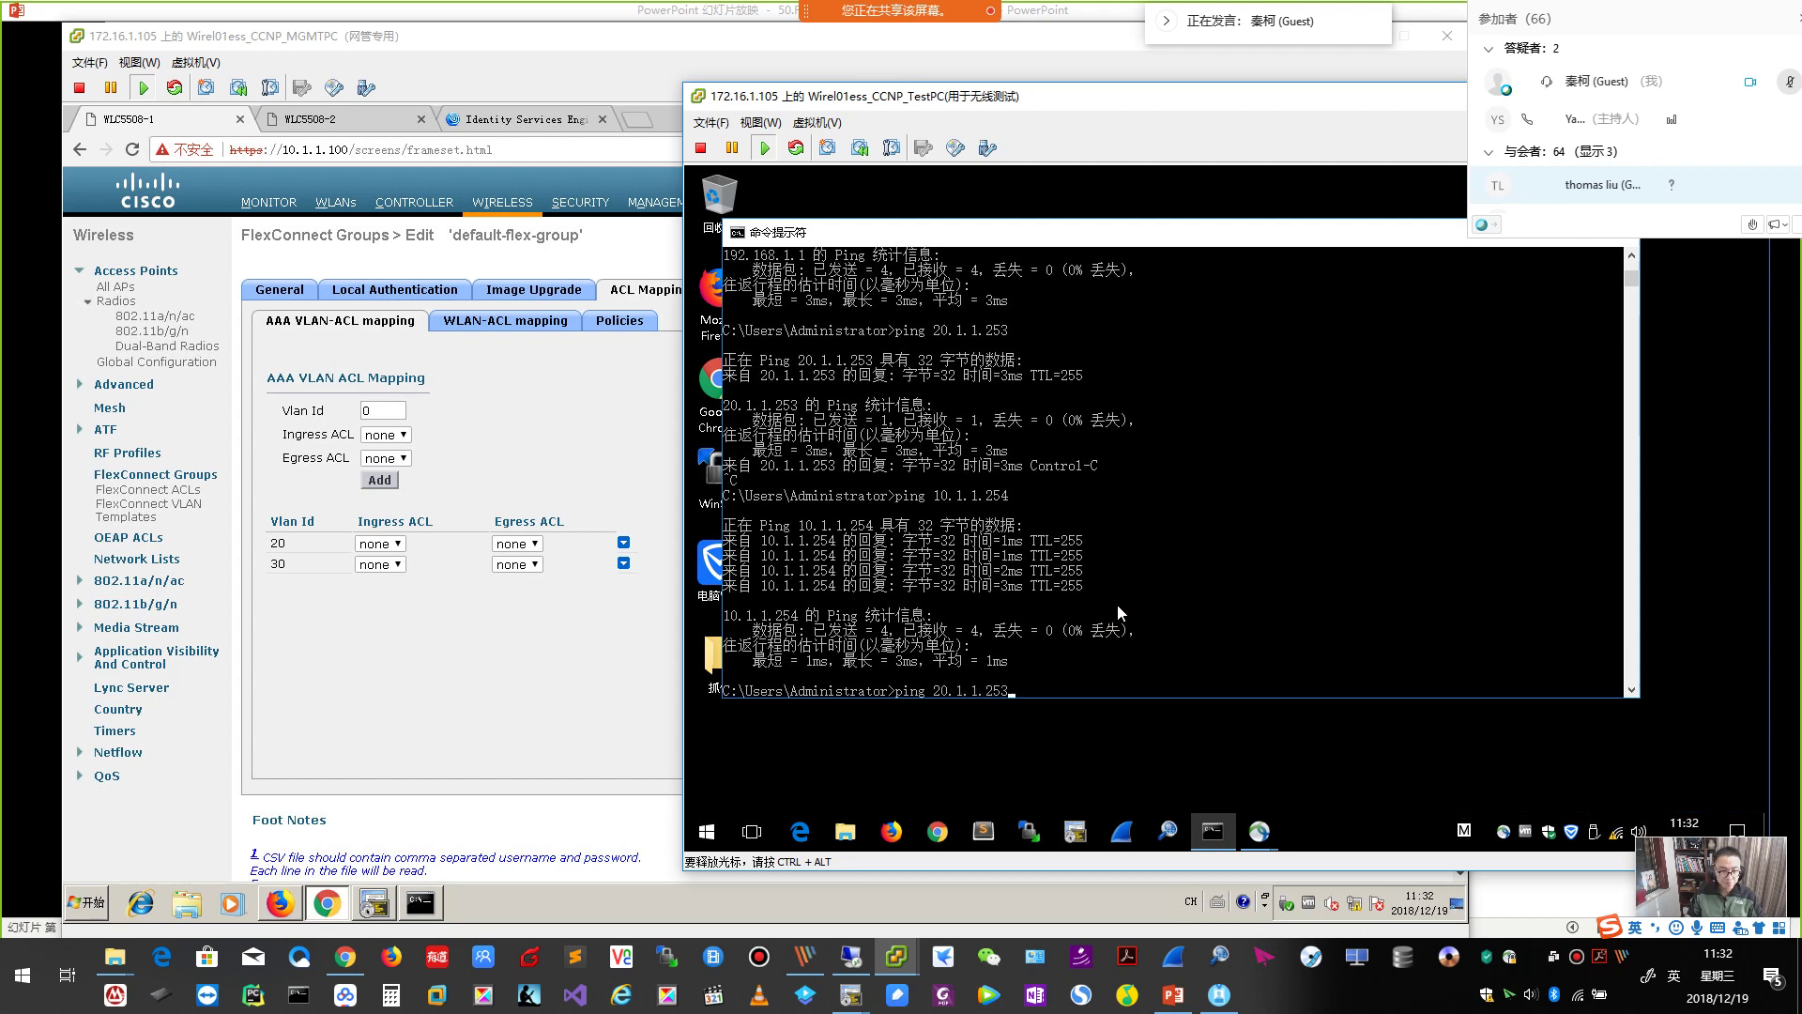
key("Return")
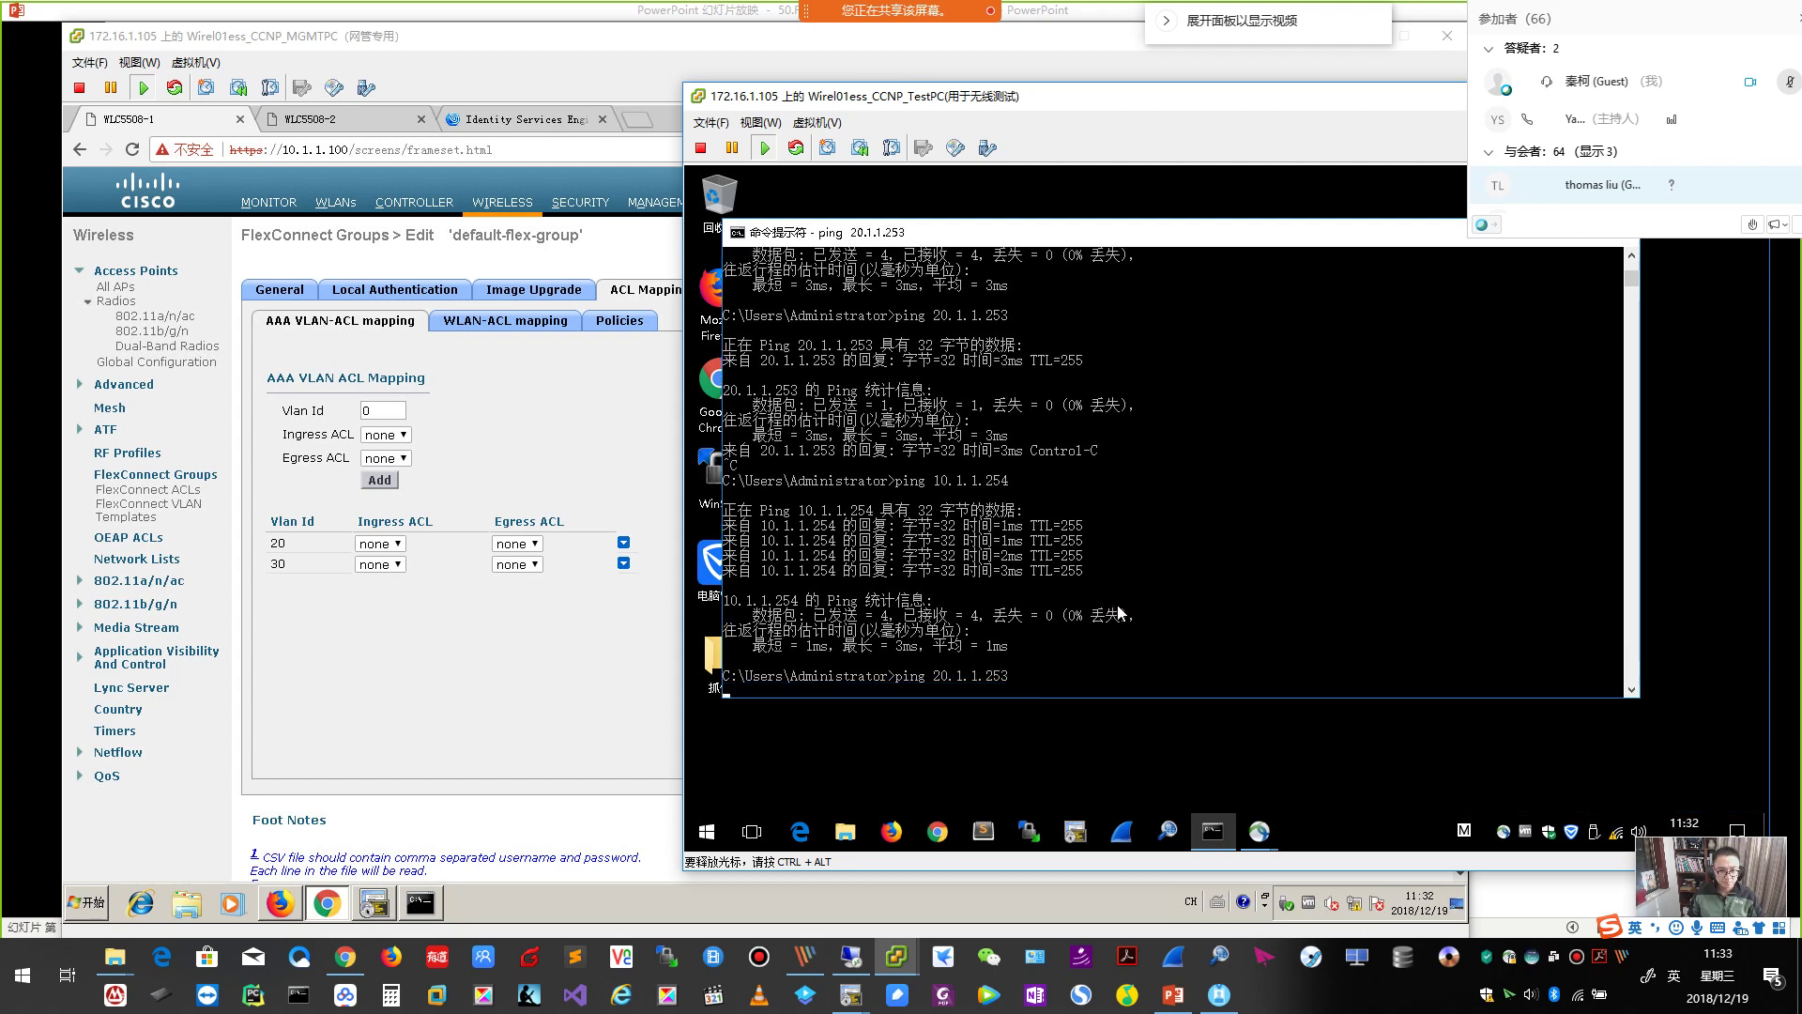
left_click(535, 690)
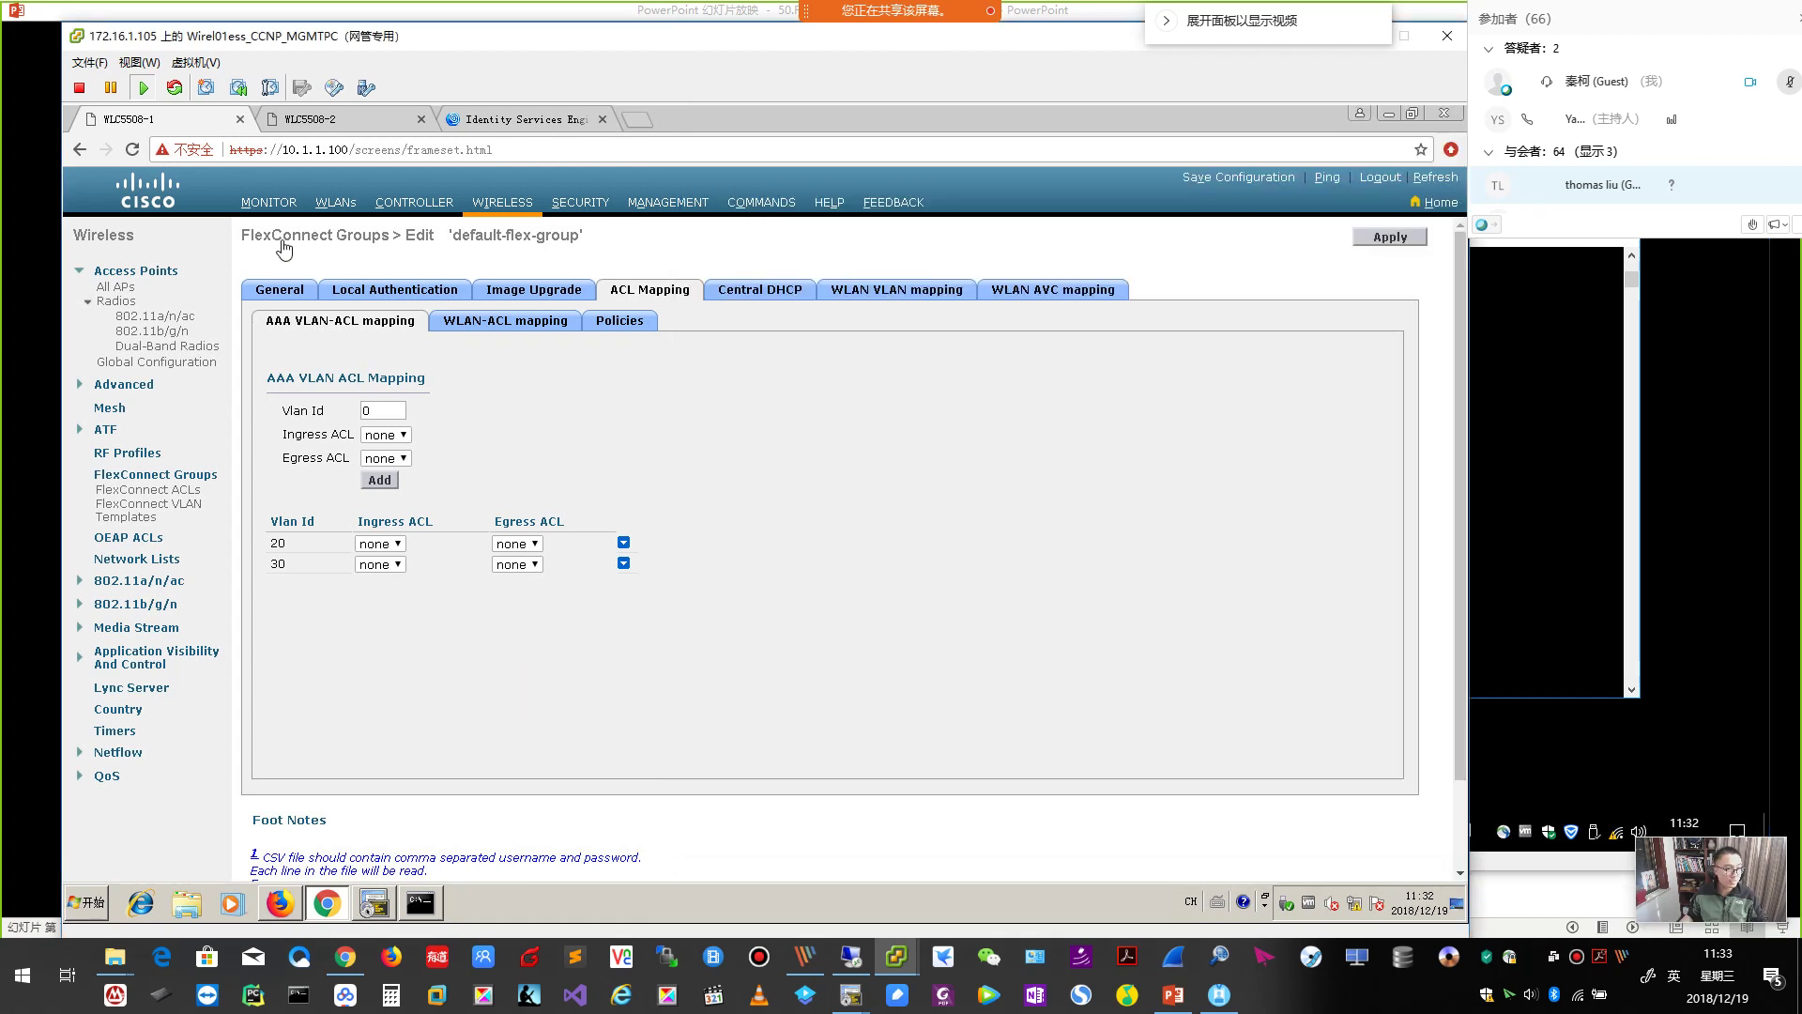
Open client 20.1.1.2's details, mark VLAN 20's Local switching and Central authentication, then return to the slides.
left_click(278, 204)
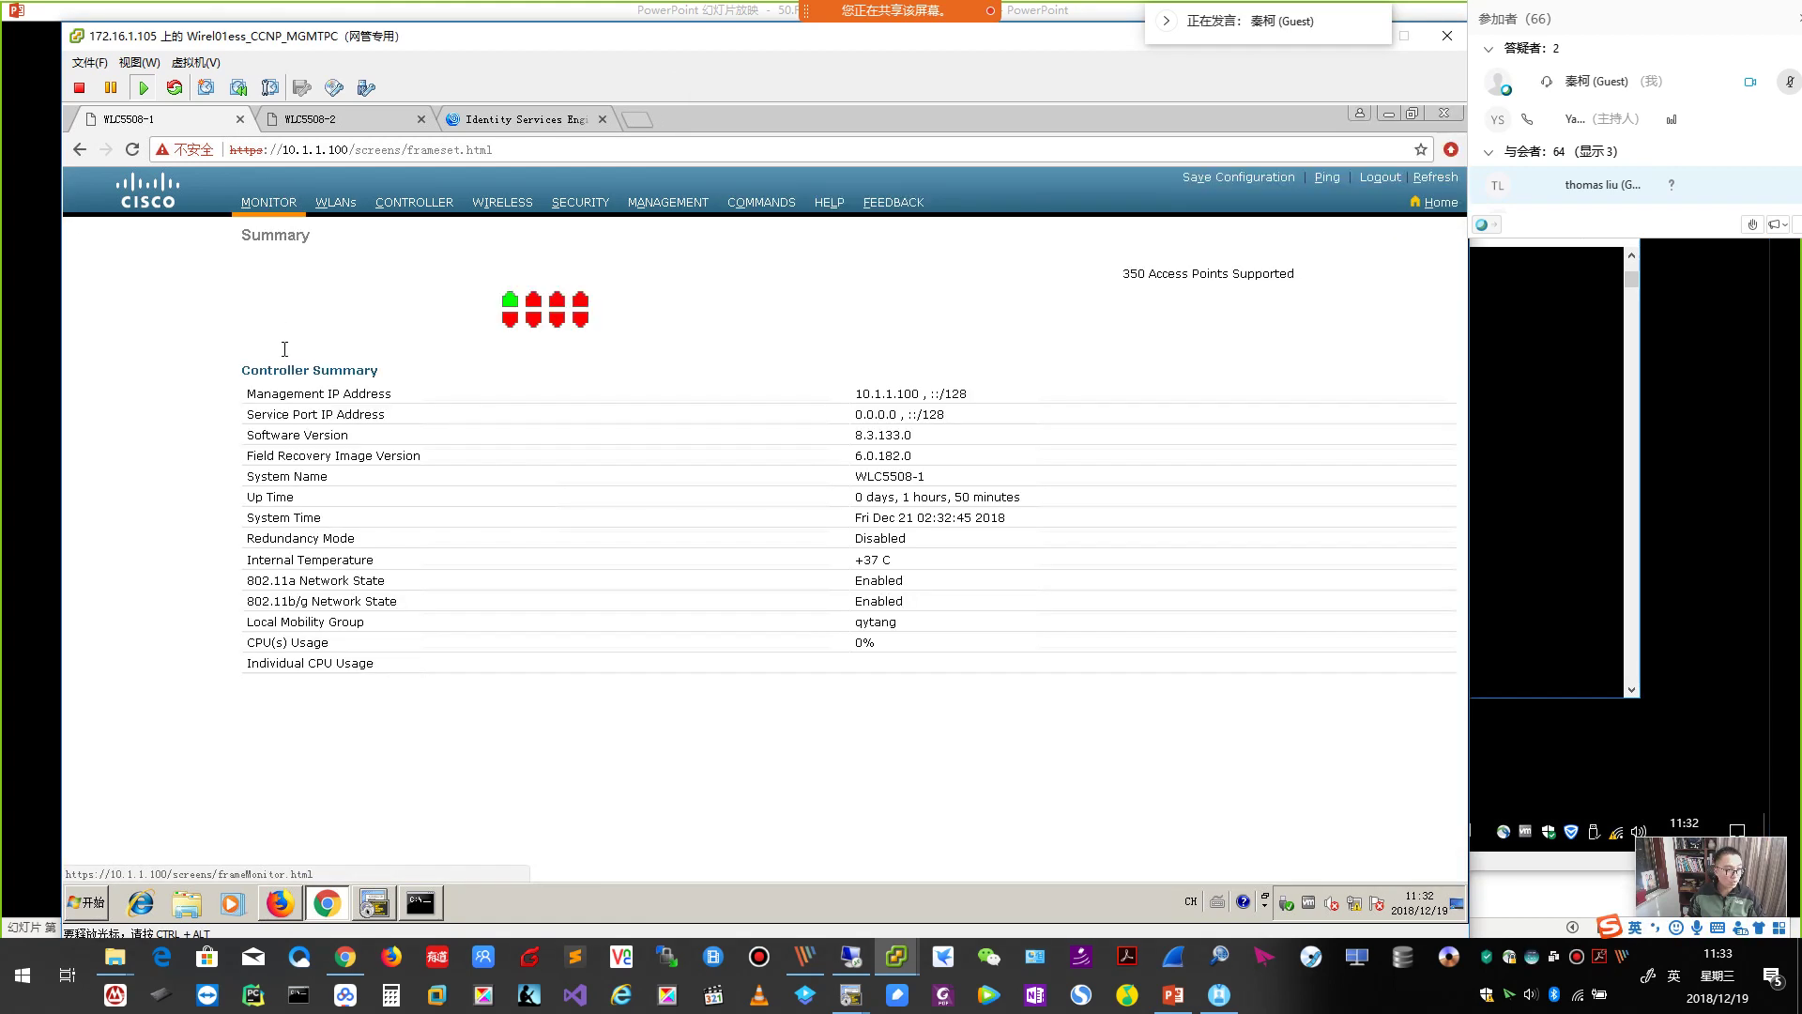
left_click(116, 413)
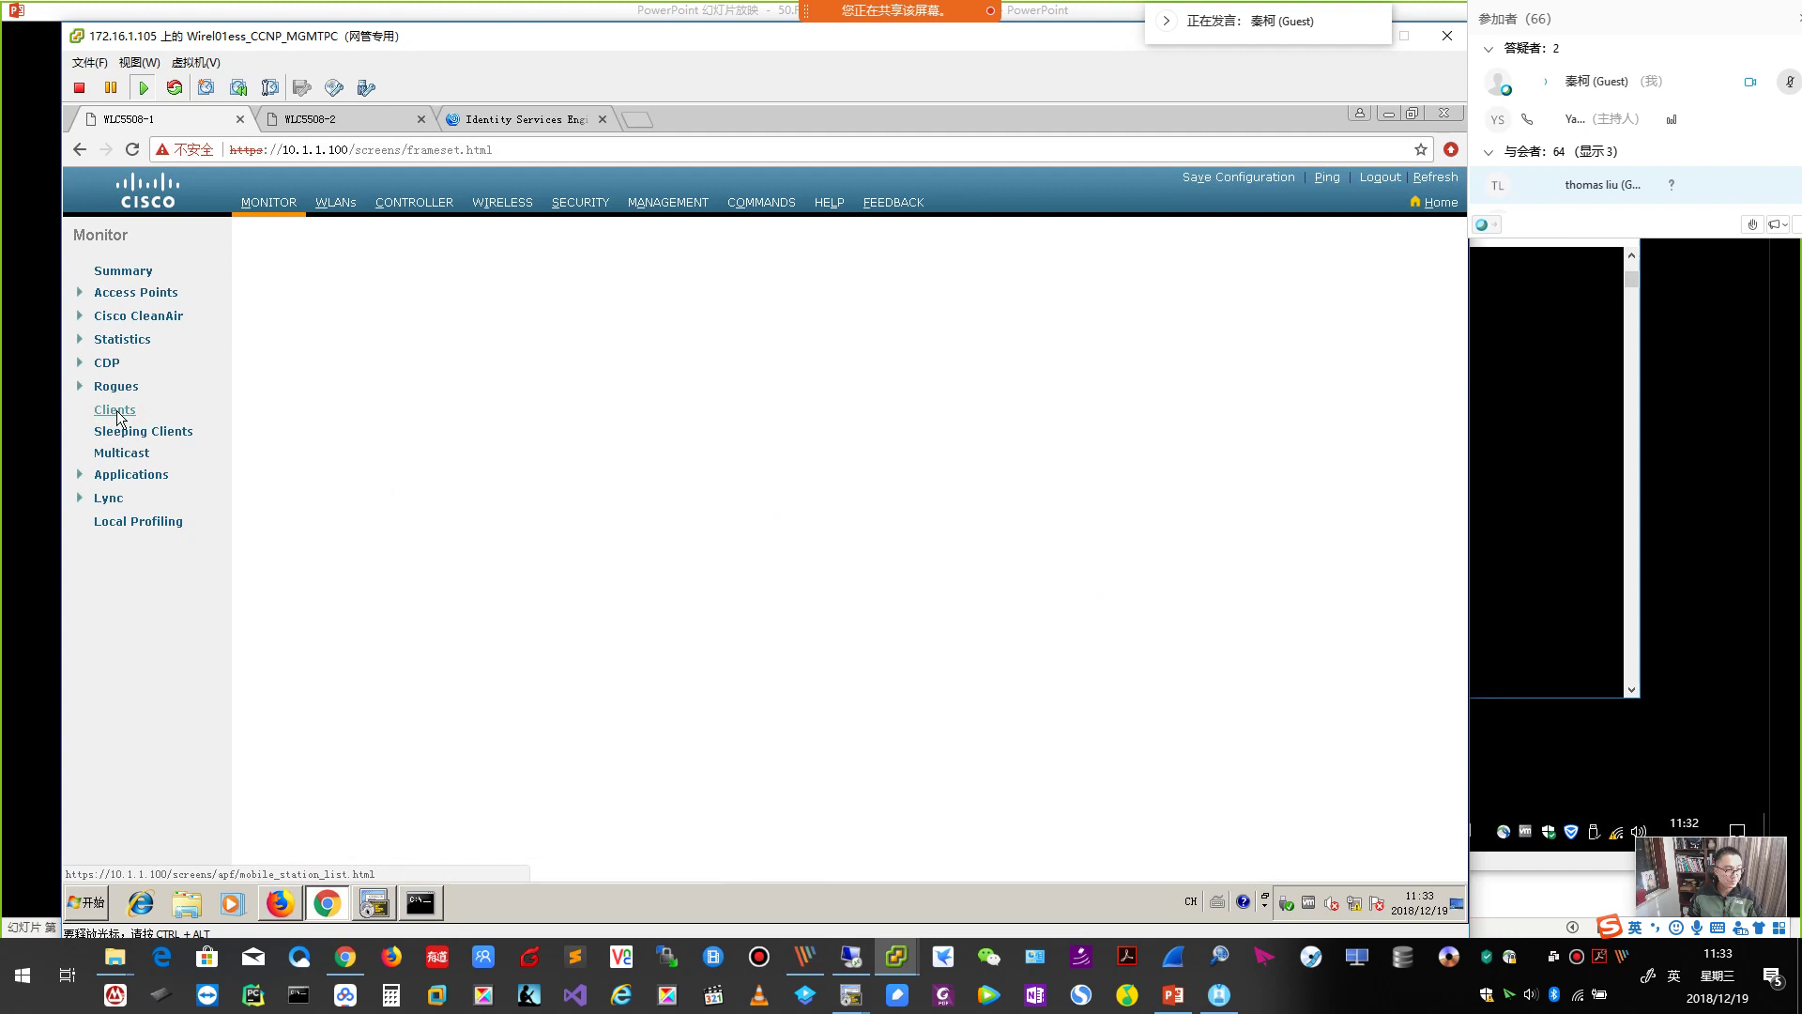
left_click(320, 350)
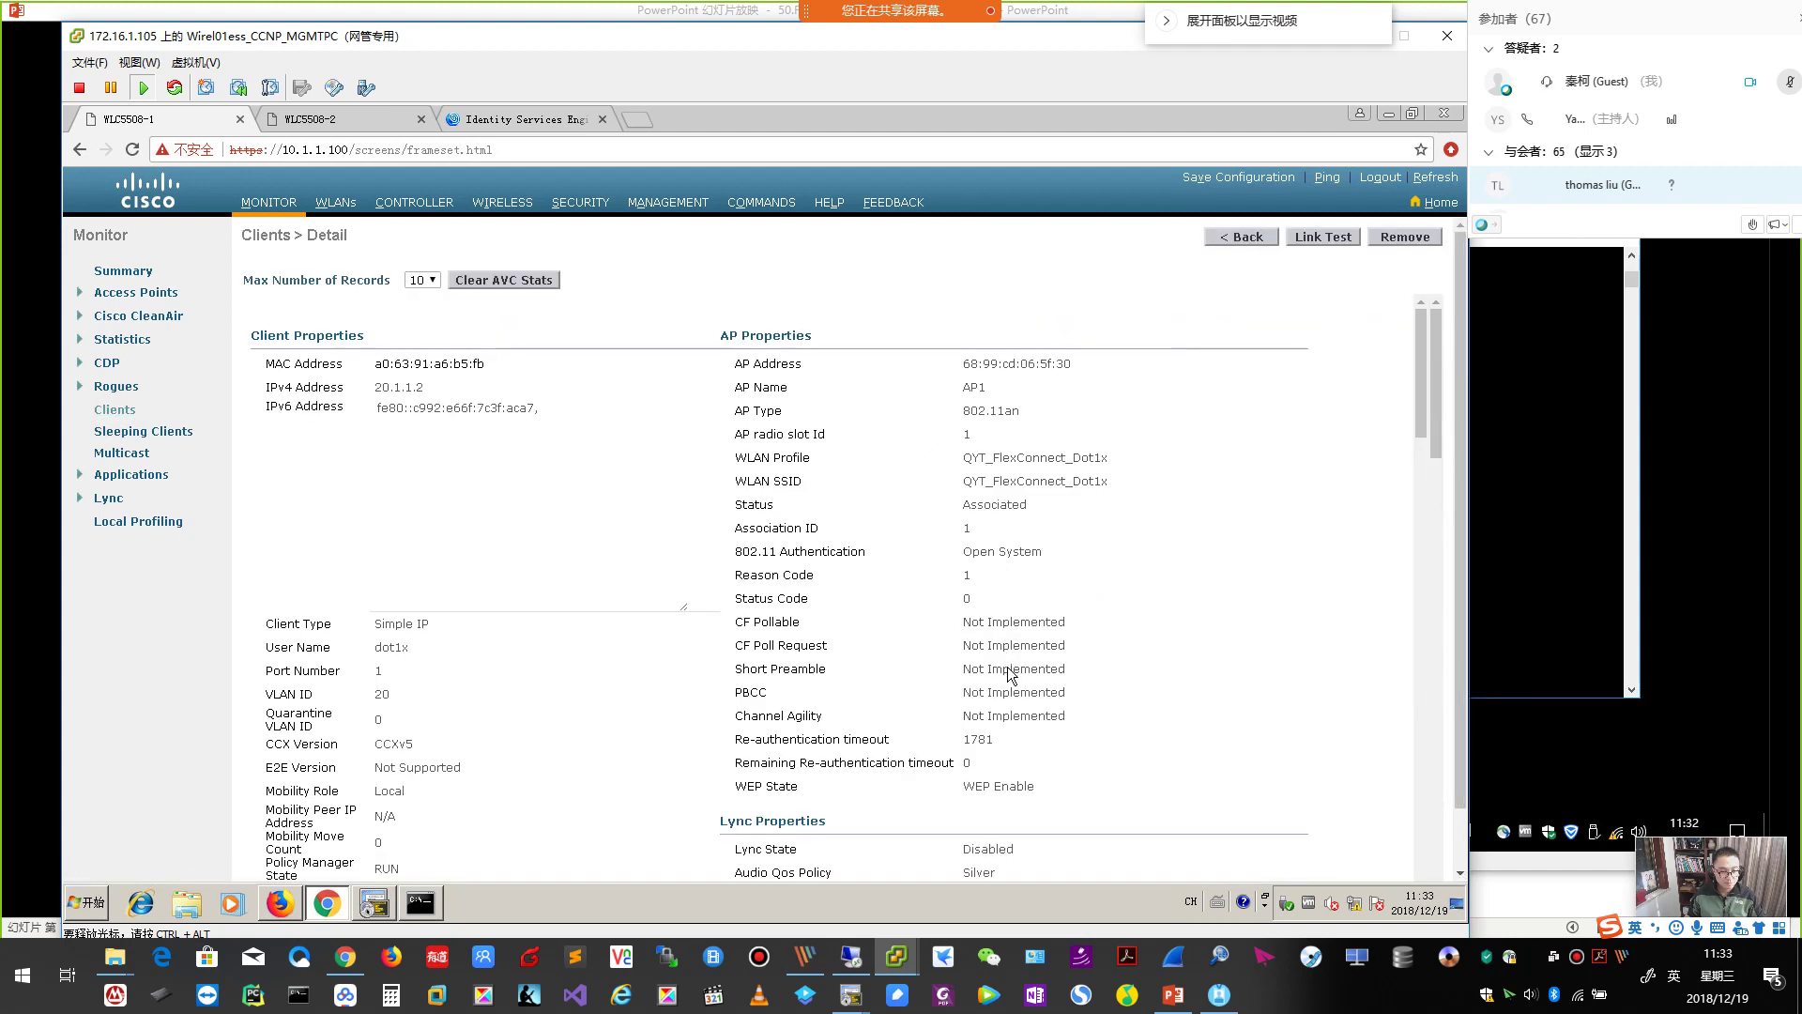
scroll(1011, 674, "down", 3)
scroll(1005, 646, "up", 3)
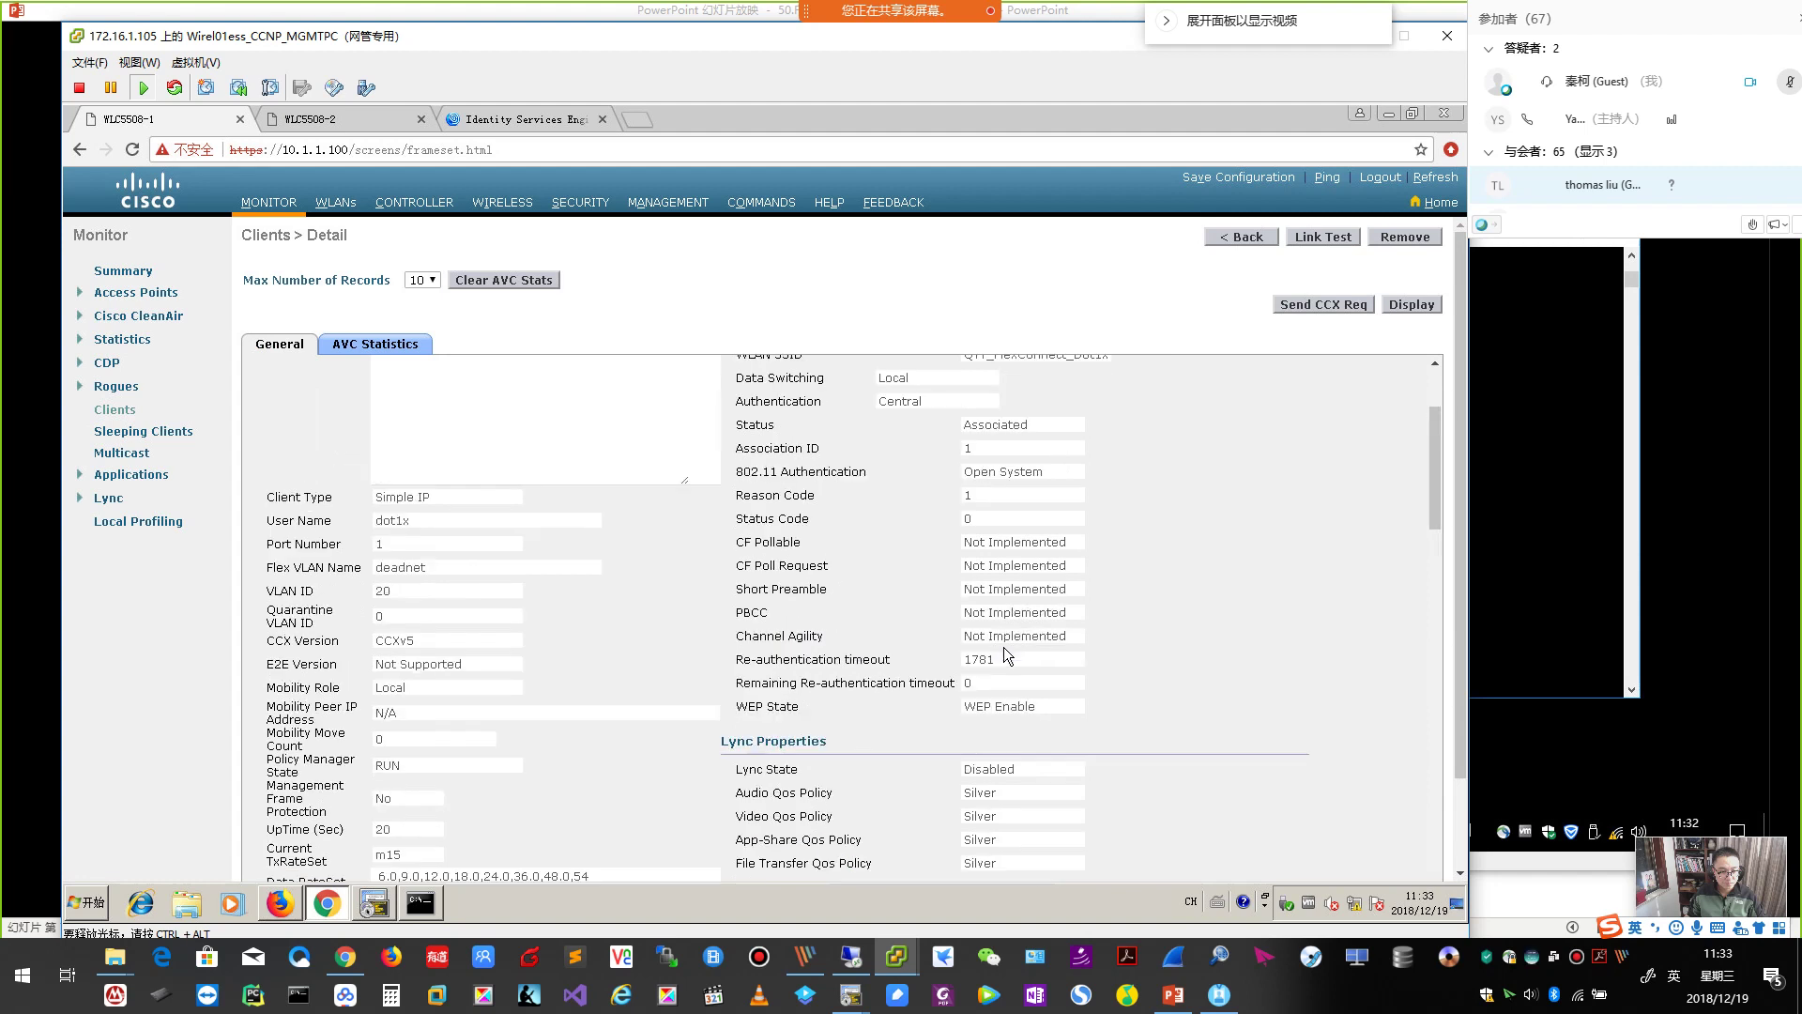
scroll(1004, 645, "down", 3)
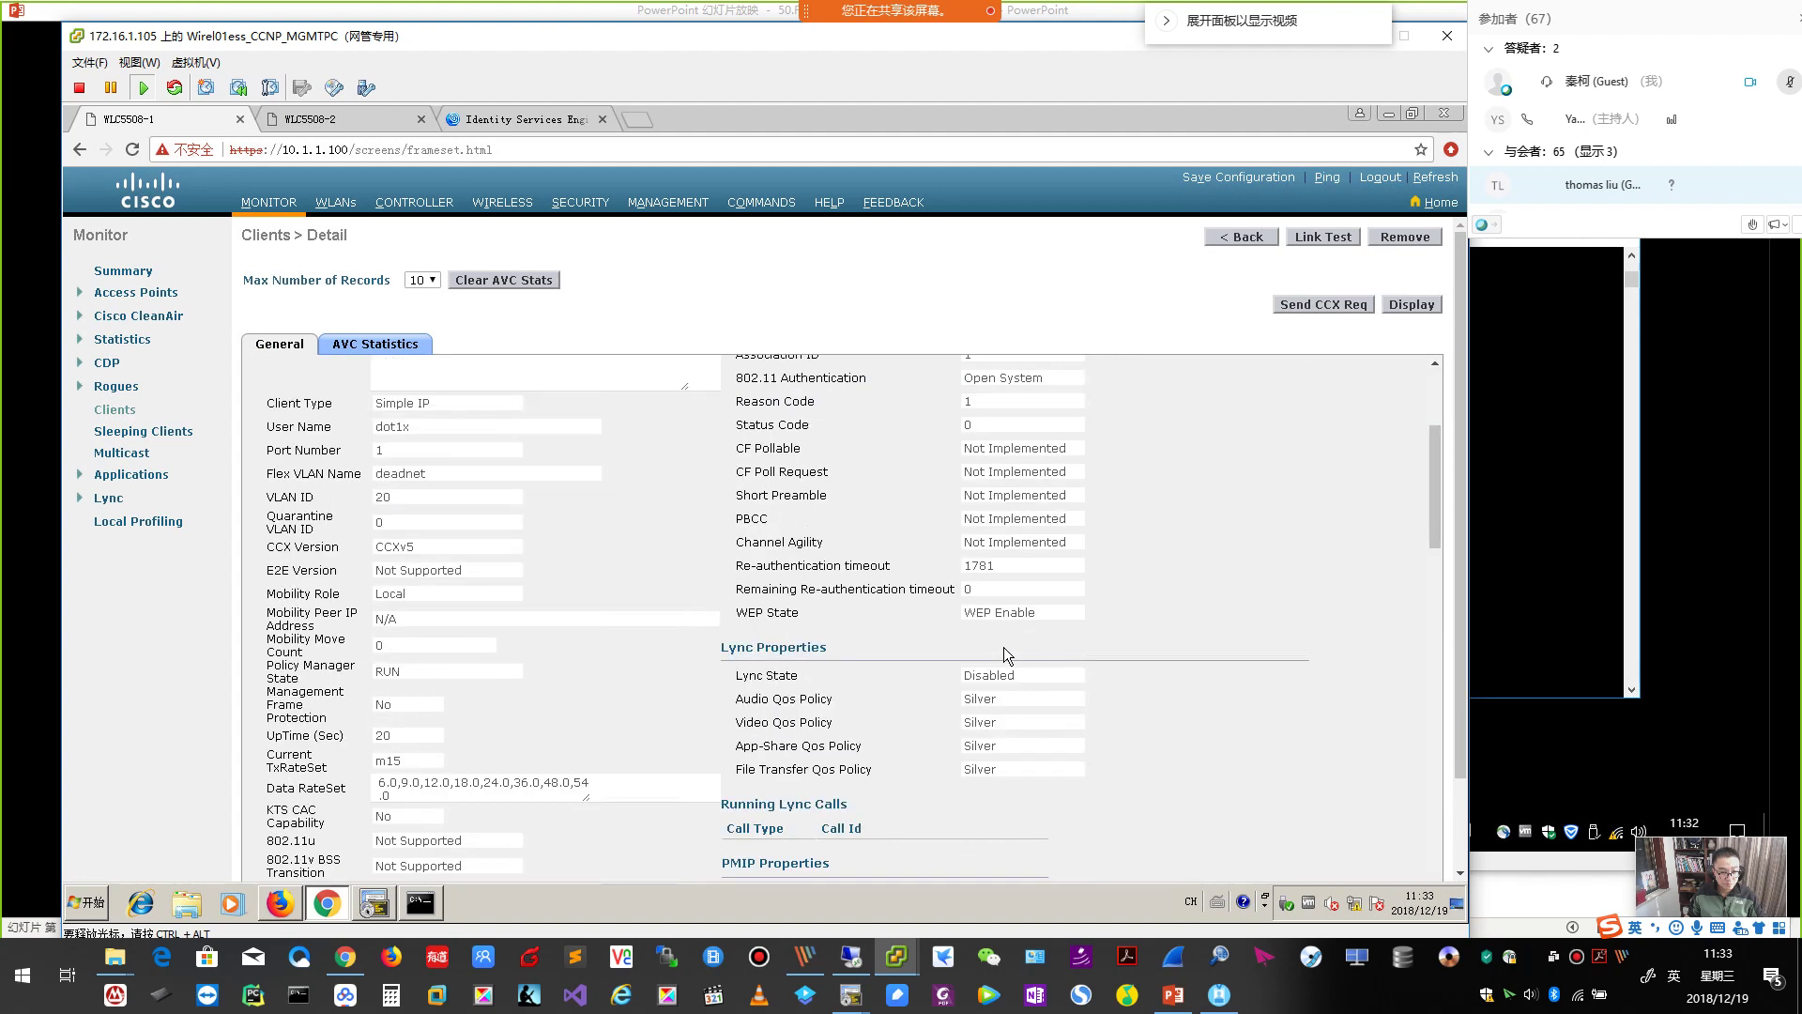
scroll(1004, 646, "down", 2)
scroll(986, 629, "up", 5)
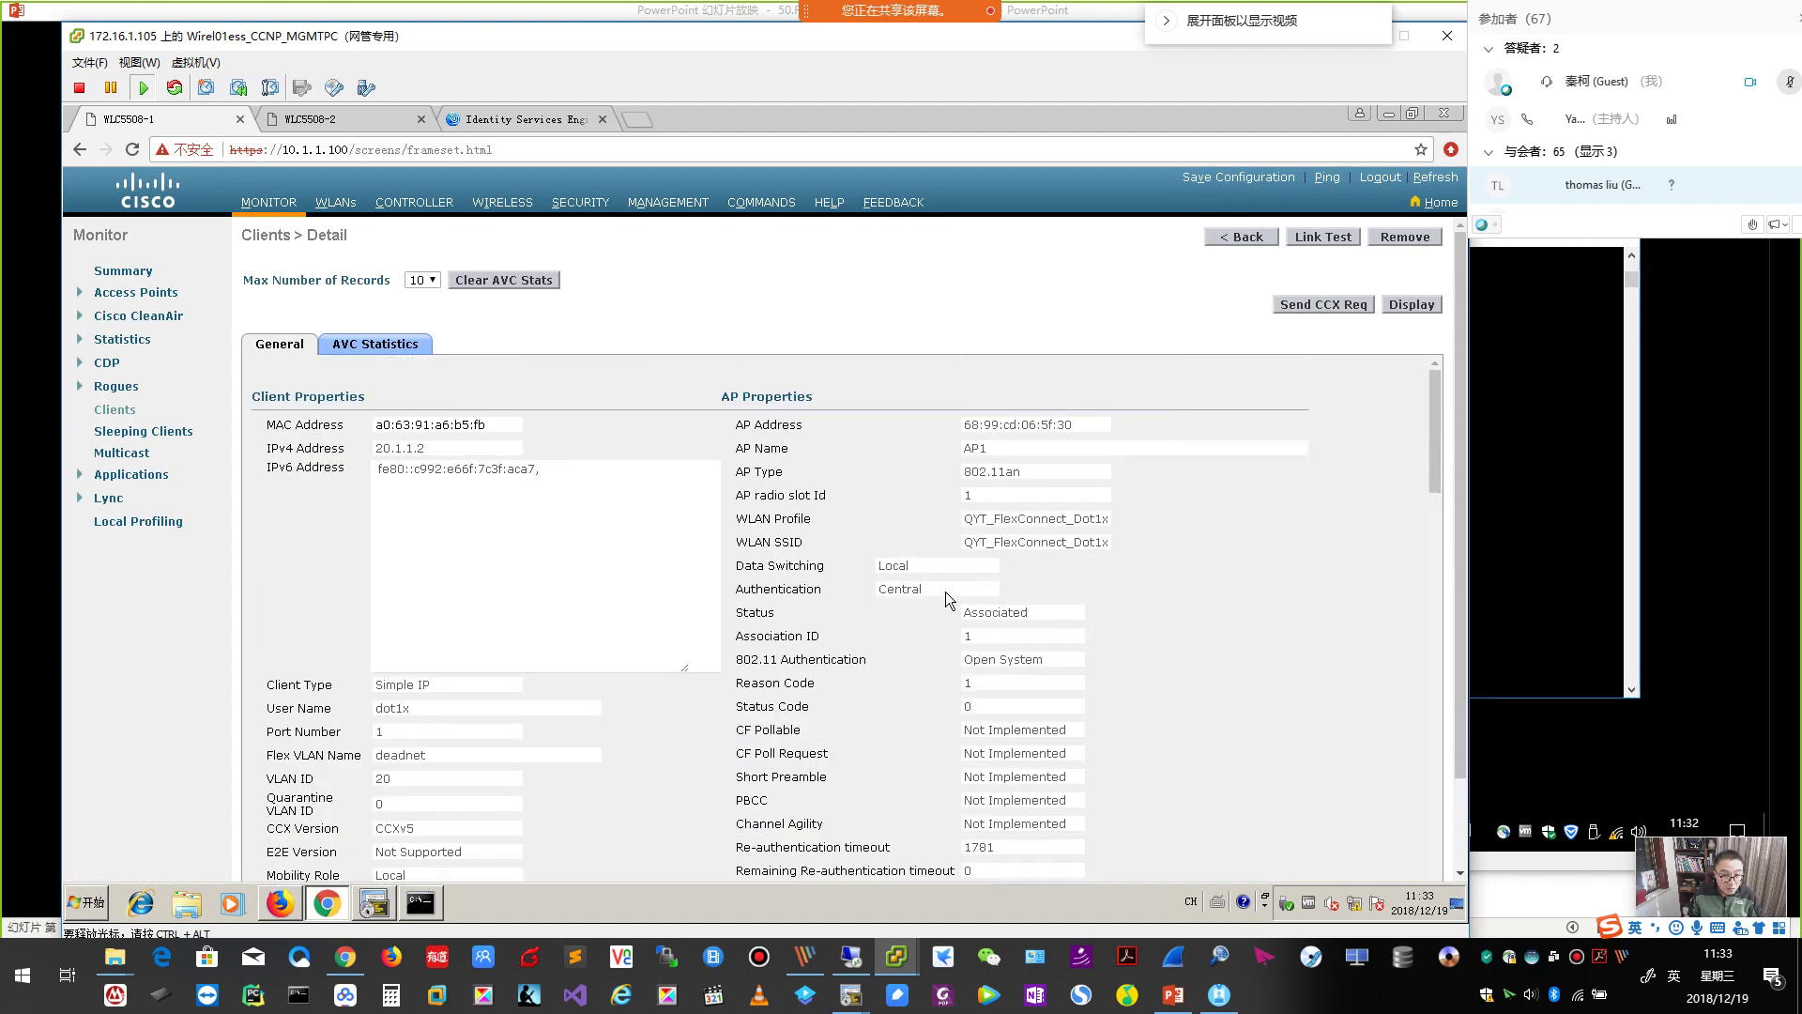
mouse_move(742, 564)
left_mouse_down()
mouse_move(822, 591)
mouse_move(762, 565)
left_mouse_up()
left_click(930, 591)
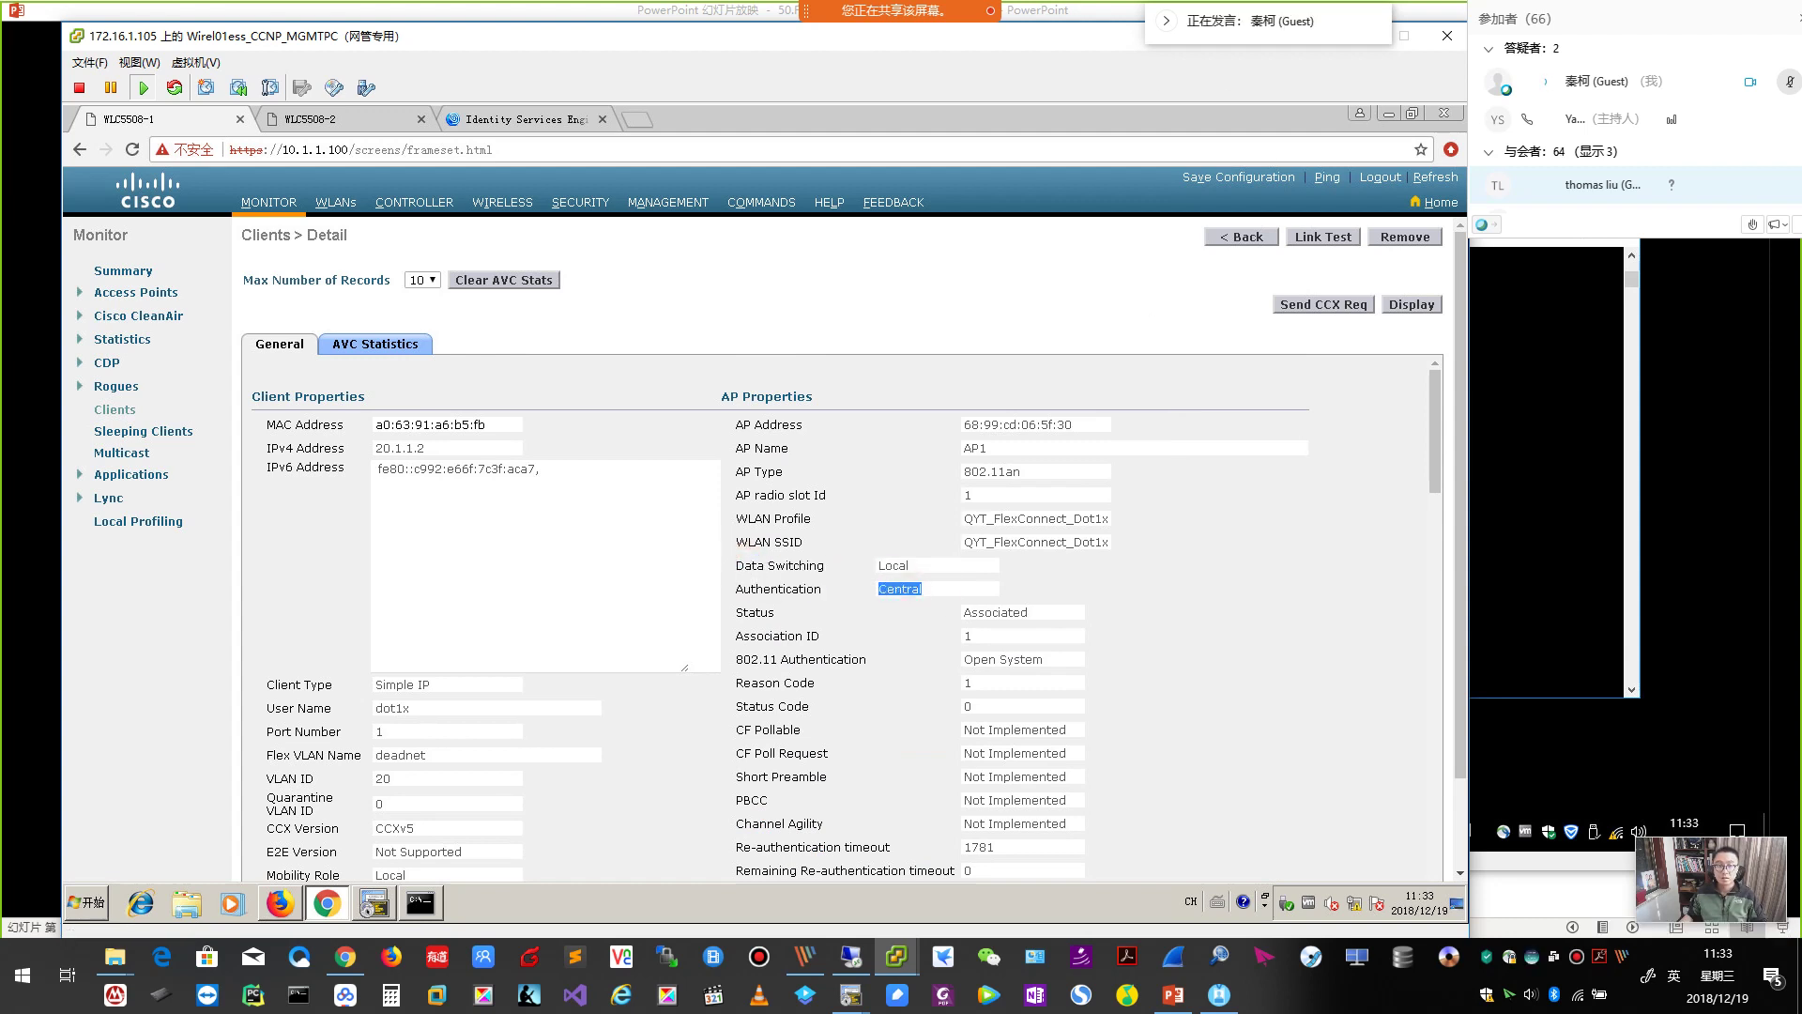
key("alt+Tab")
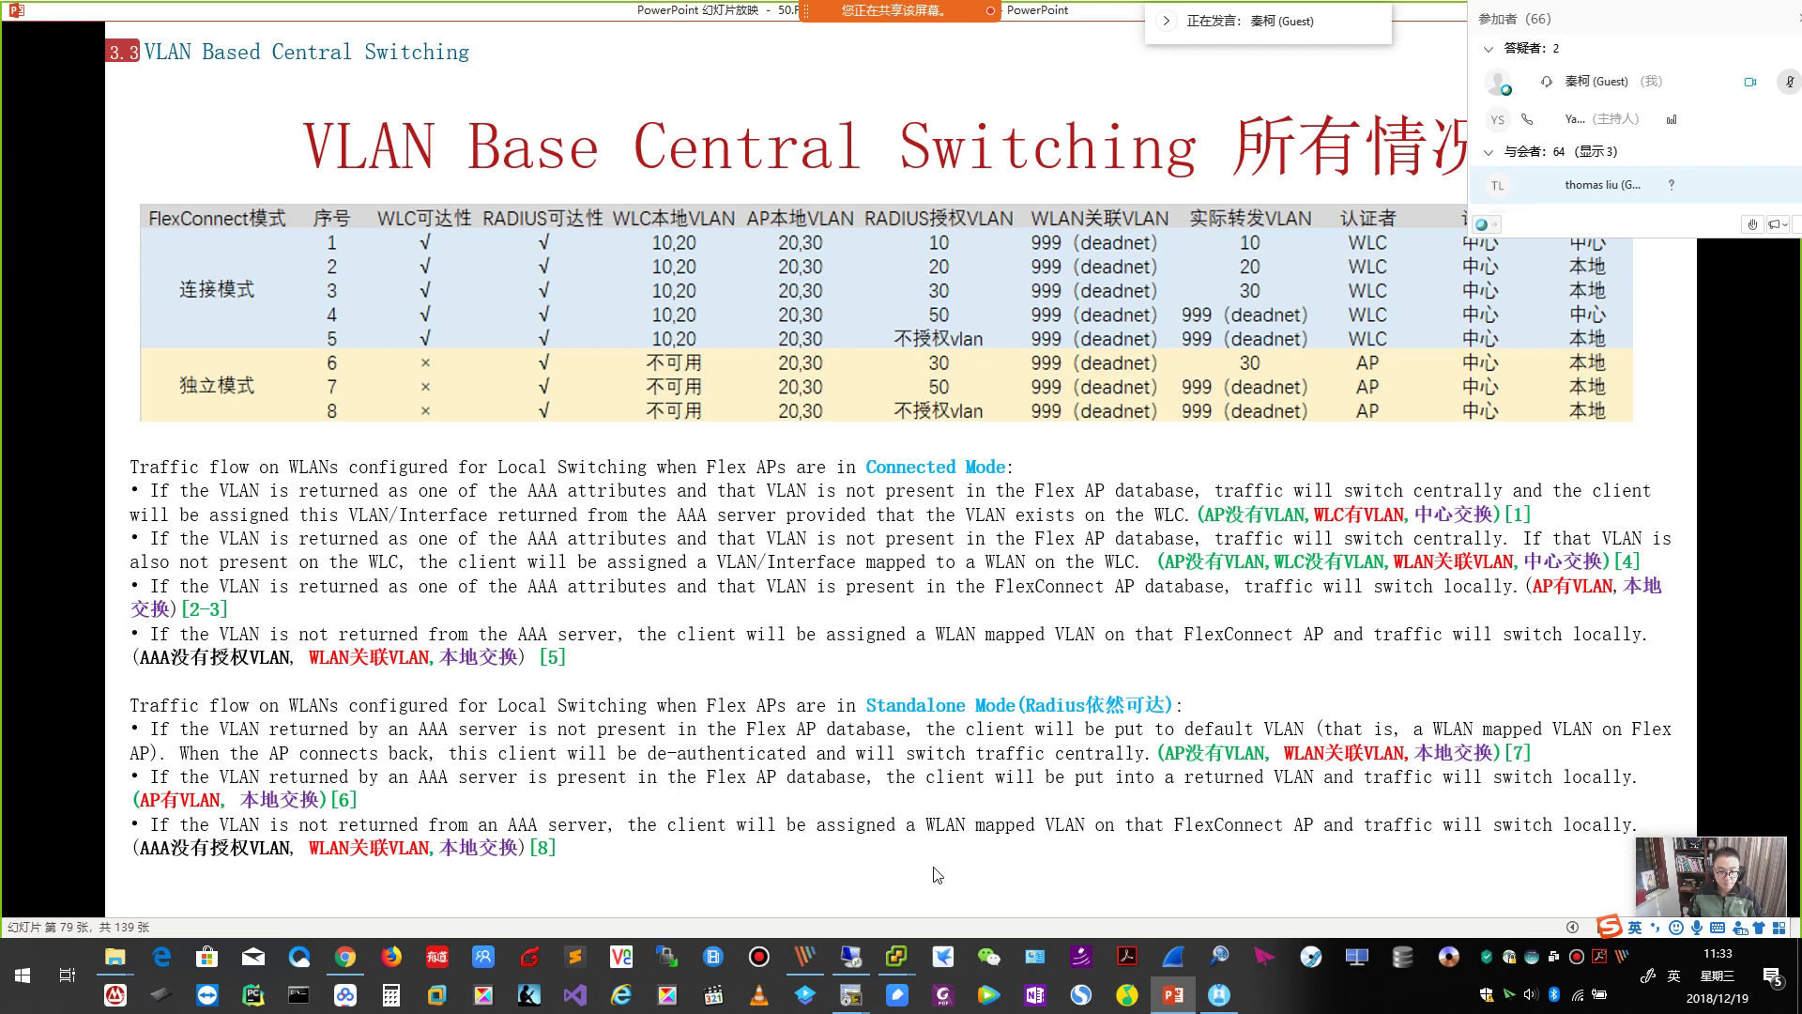
Change the WLC_Flex rule's permission to Standard > Flex_VLAN50 and save the ISE policy.
mouse_move(897, 956)
left_click(933, 901)
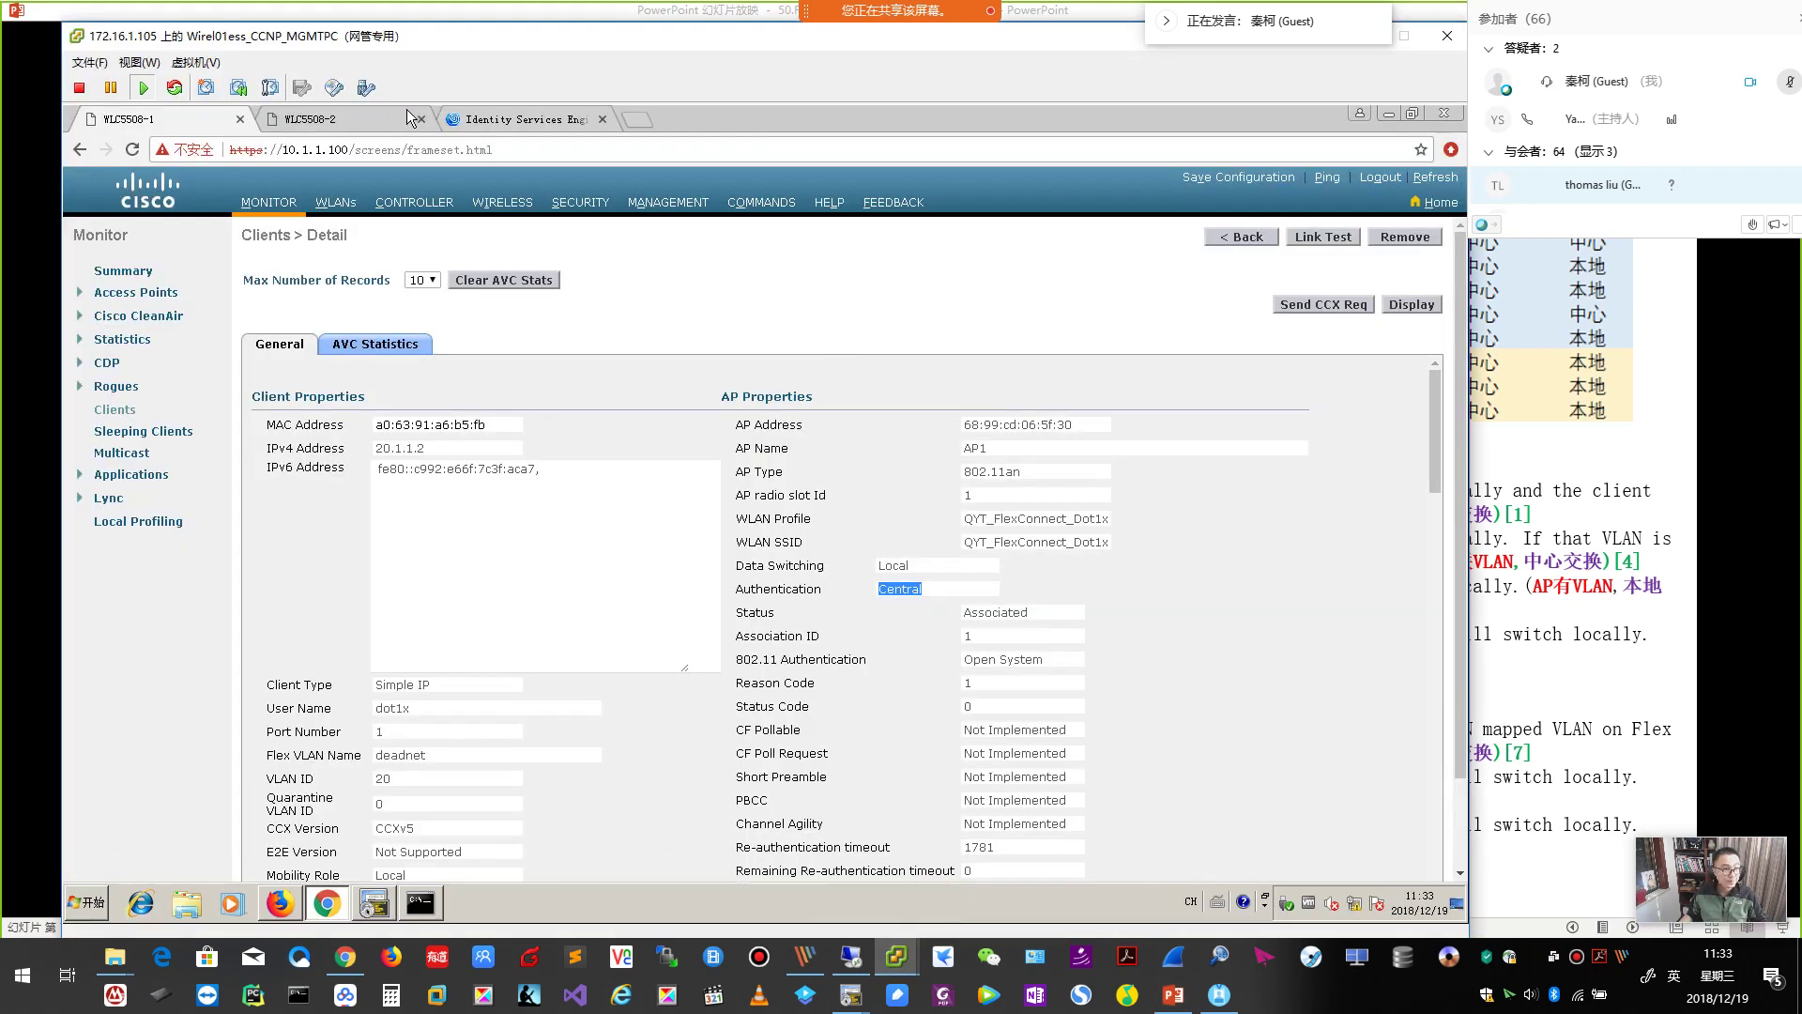
left_click(503, 121)
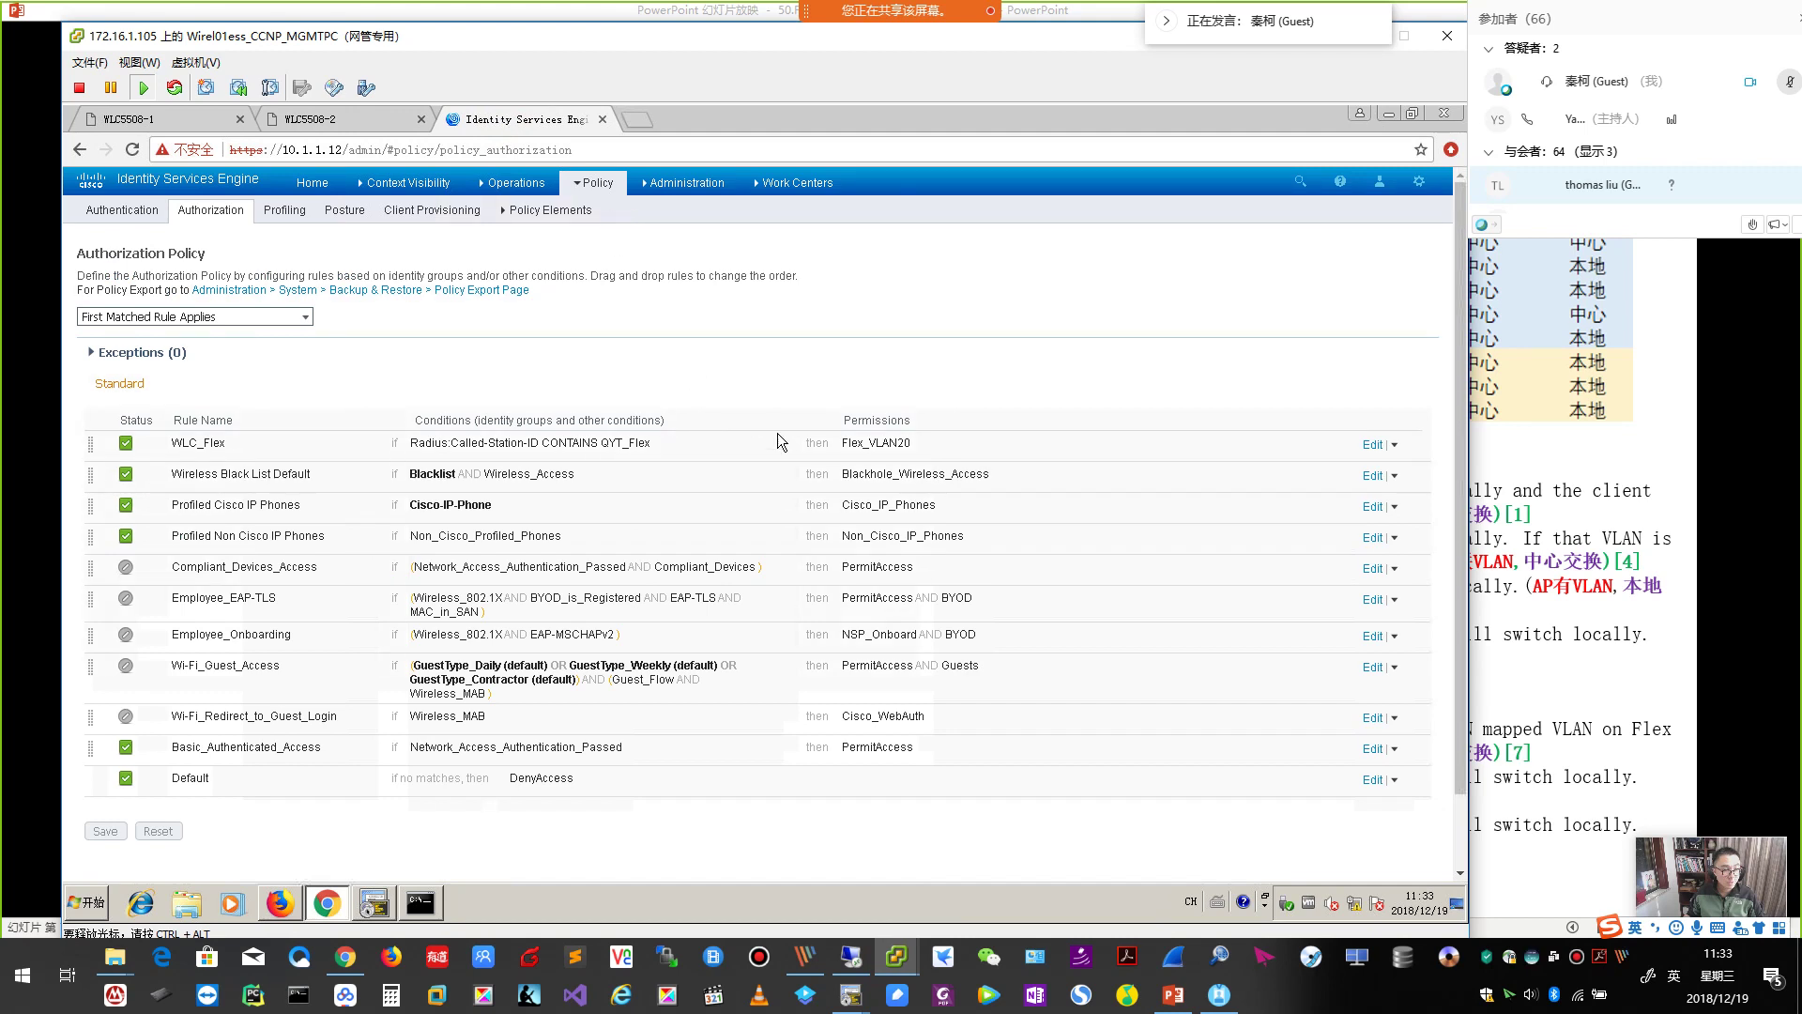
left_click(1372, 444)
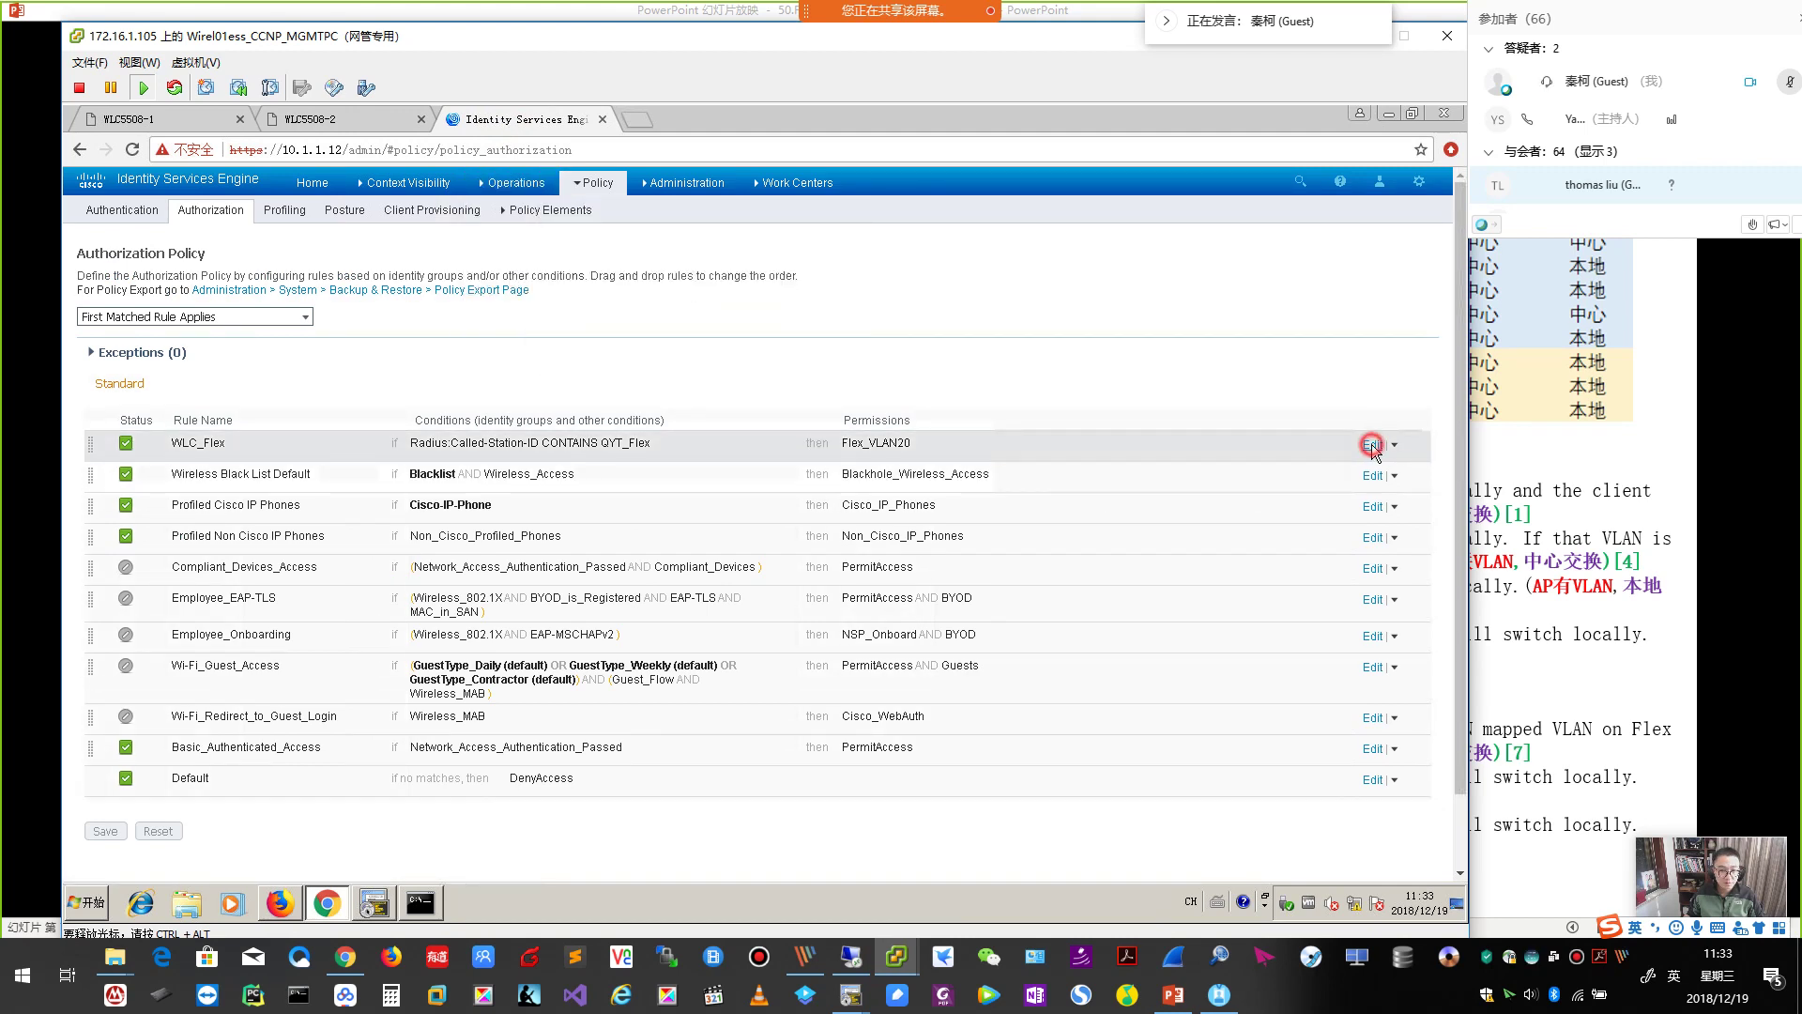
left_click(951, 446)
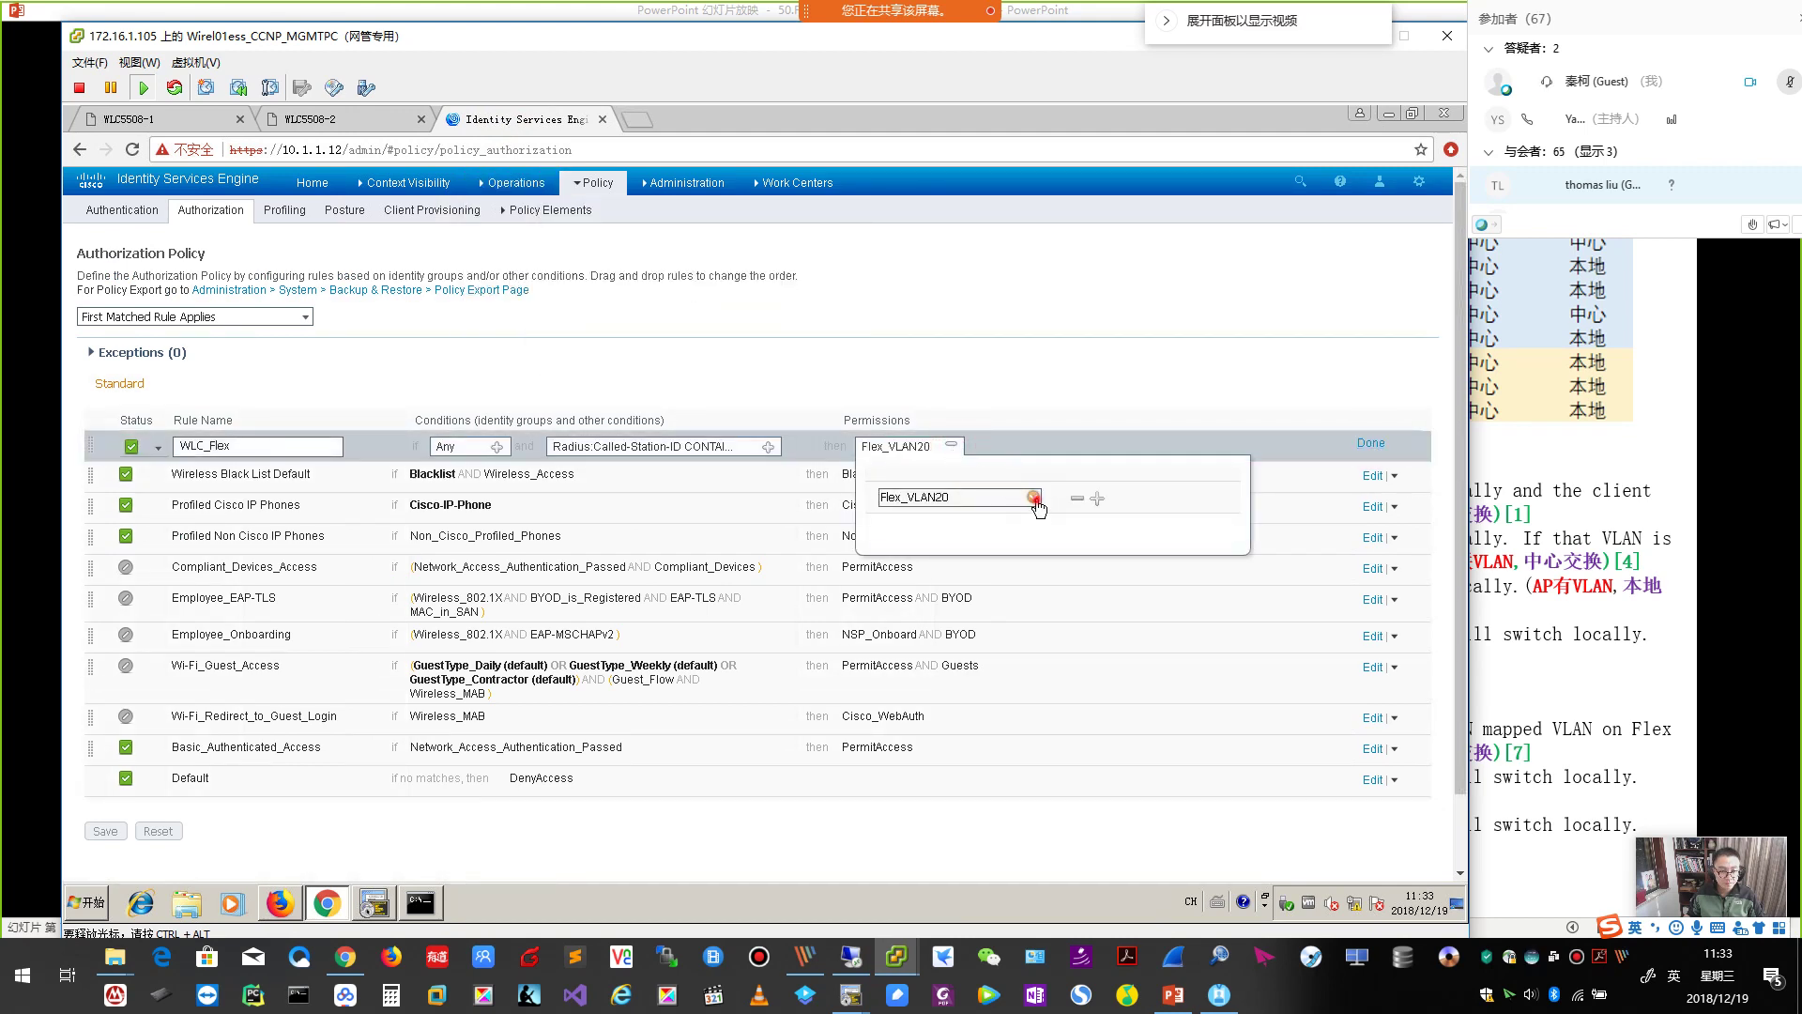
left_click(1035, 498)
left_click(1223, 614)
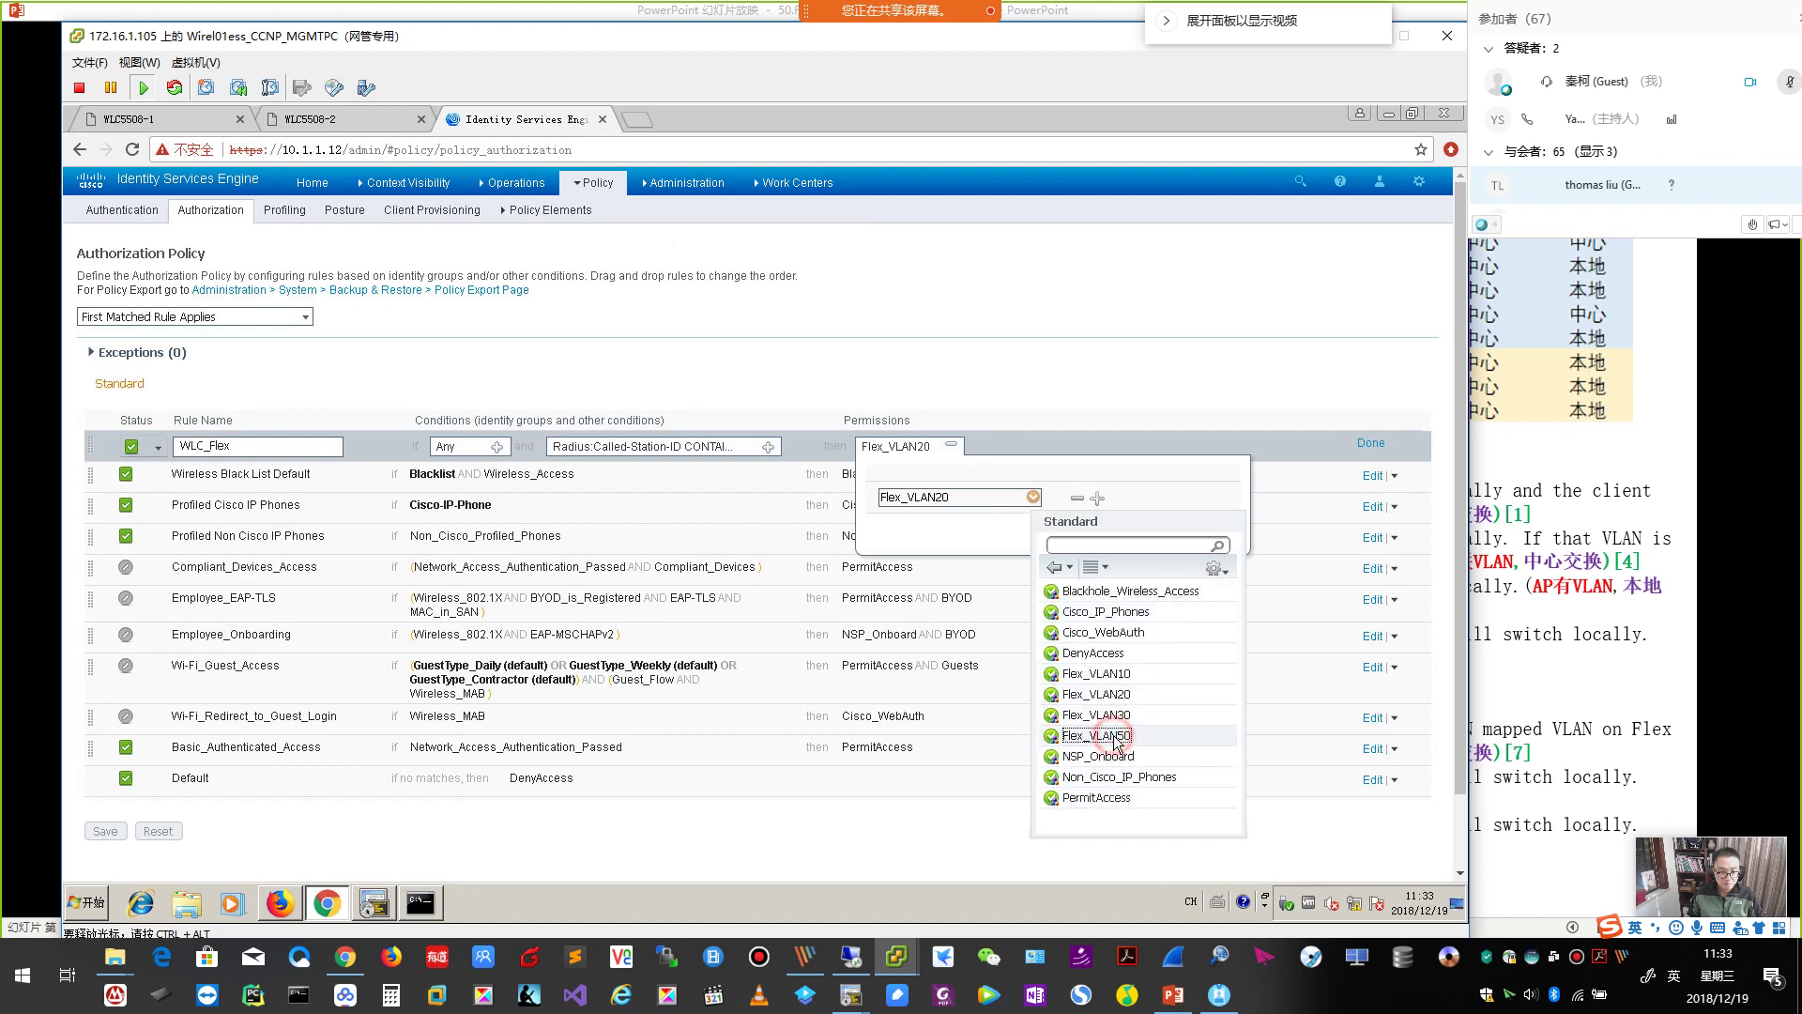
left_click(1116, 738)
left_click(1223, 348)
left_click(1371, 518)
scroll(296, 597, "down", 2)
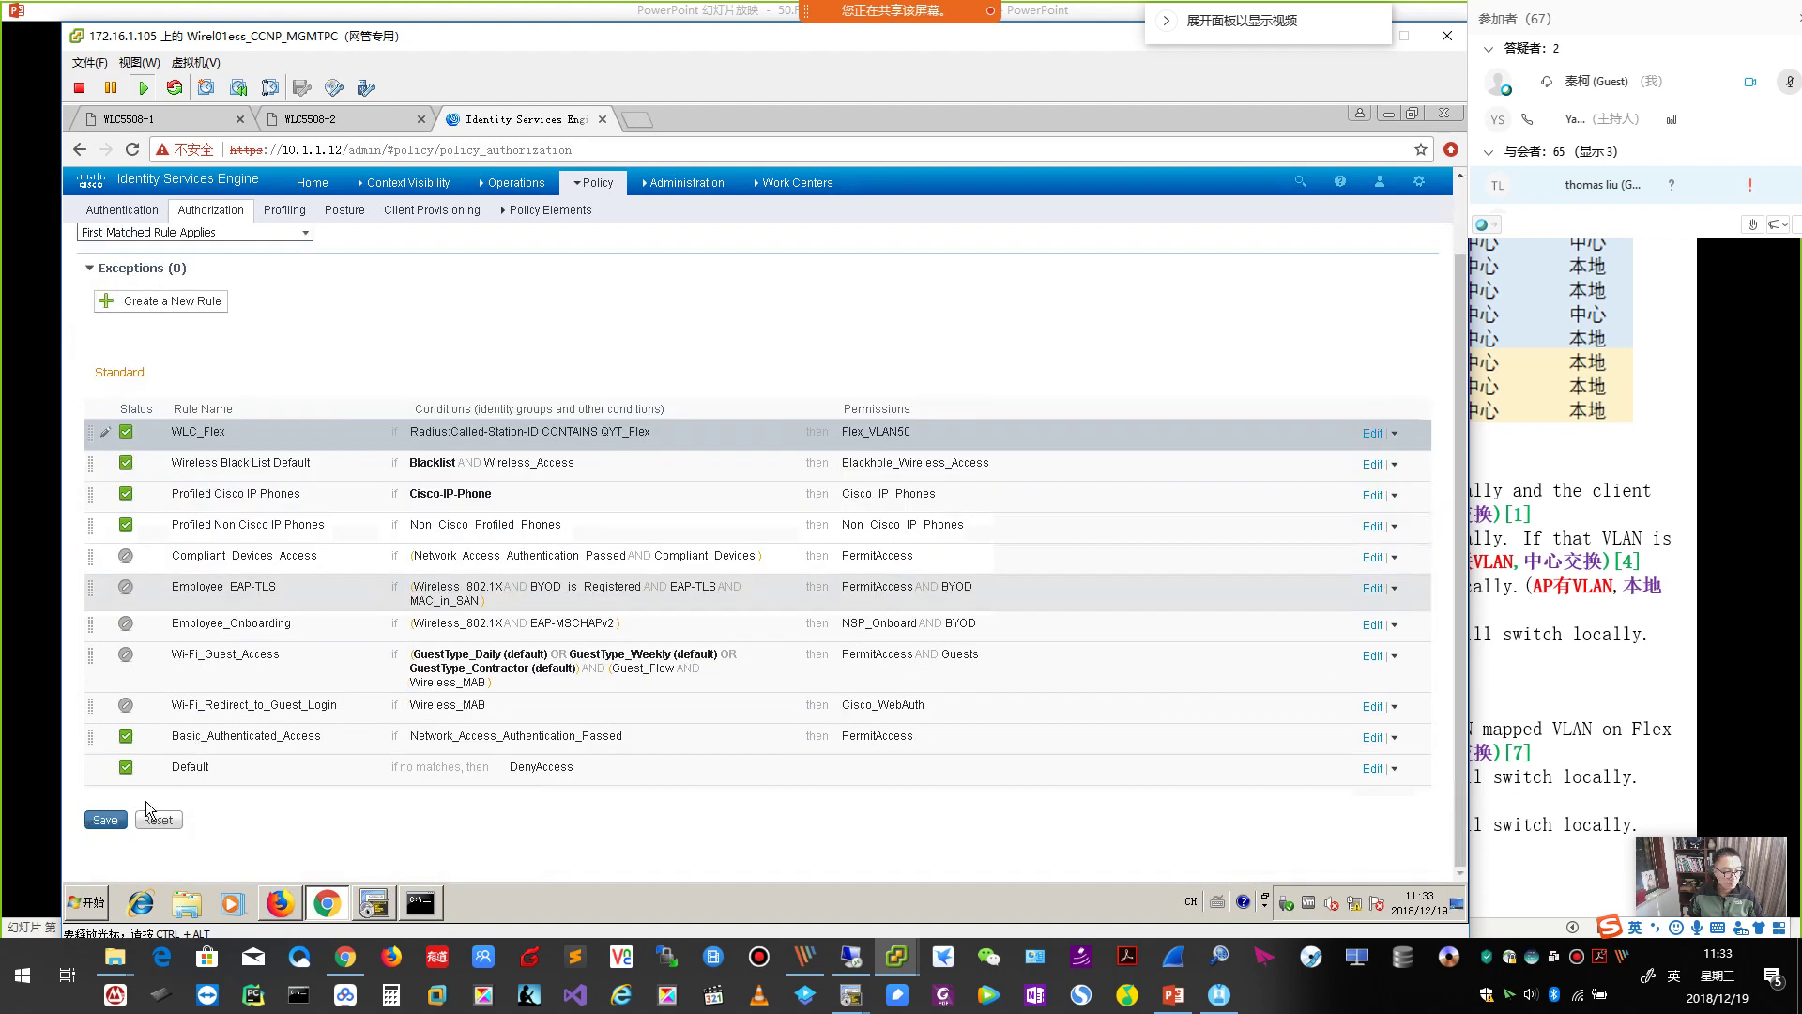
left_click(104, 820)
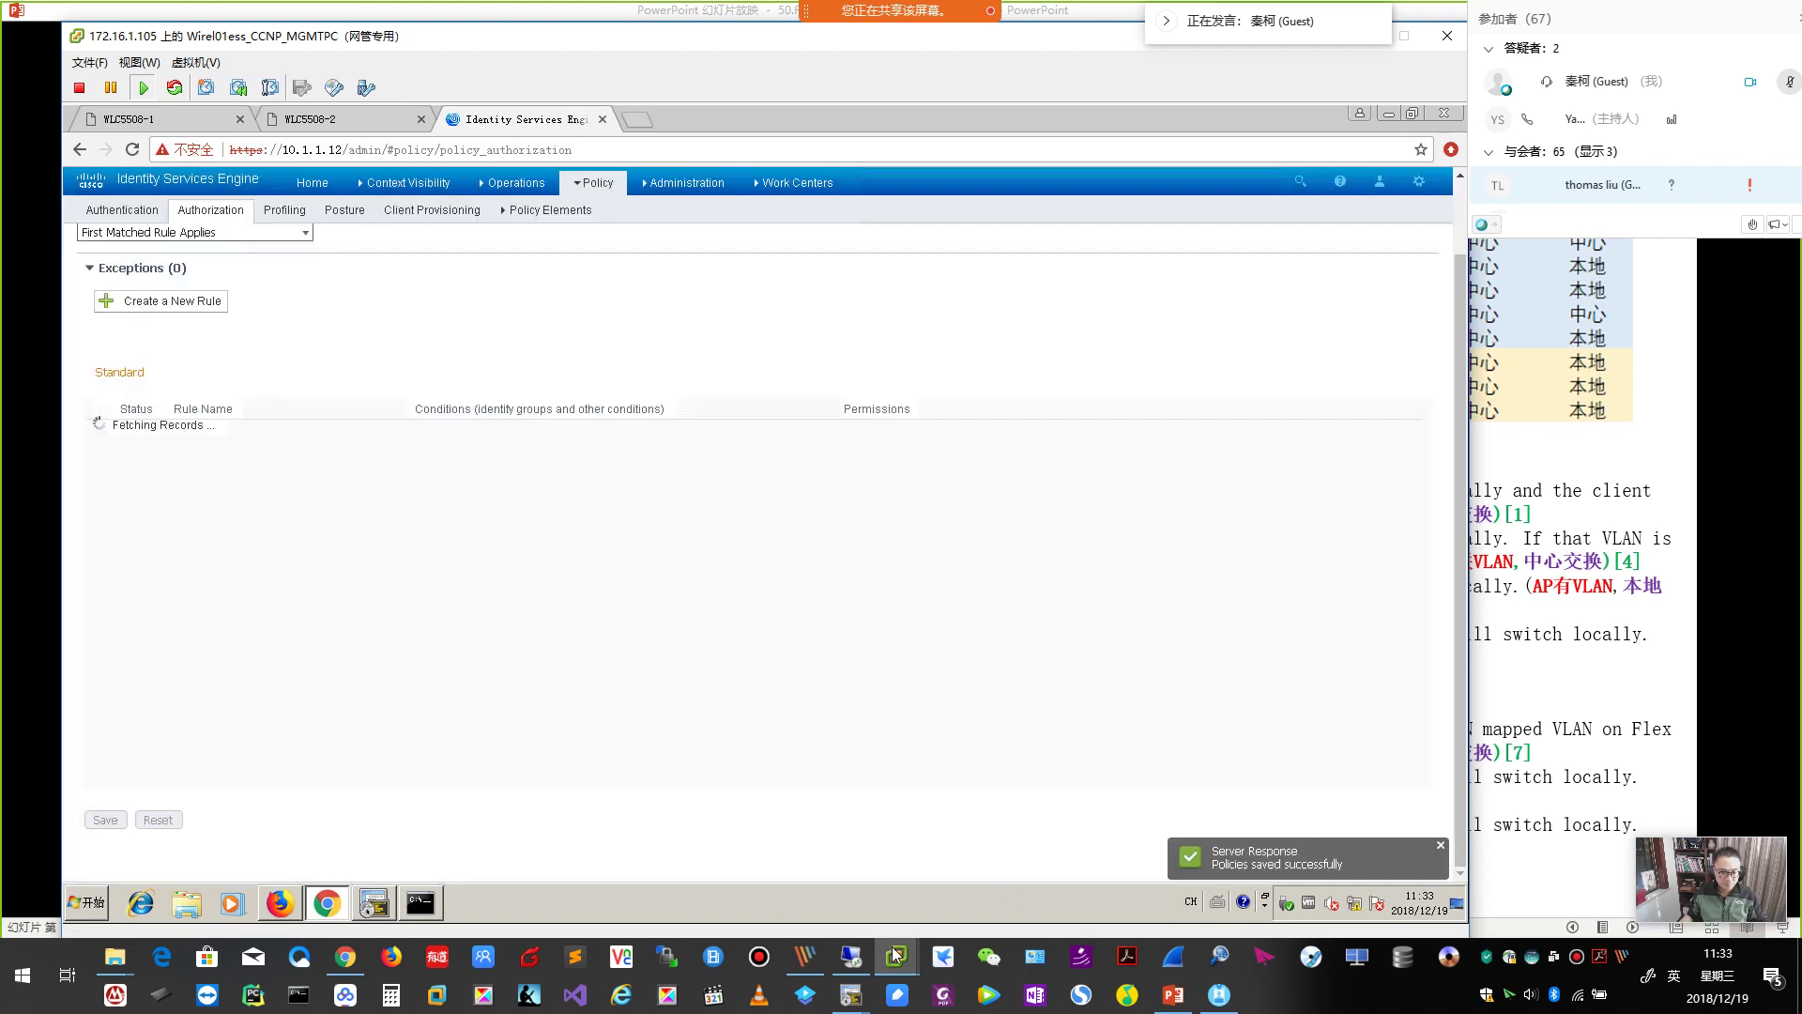
Bring the test PC forward and open the AnyConnect client.
mouse_move(897, 956)
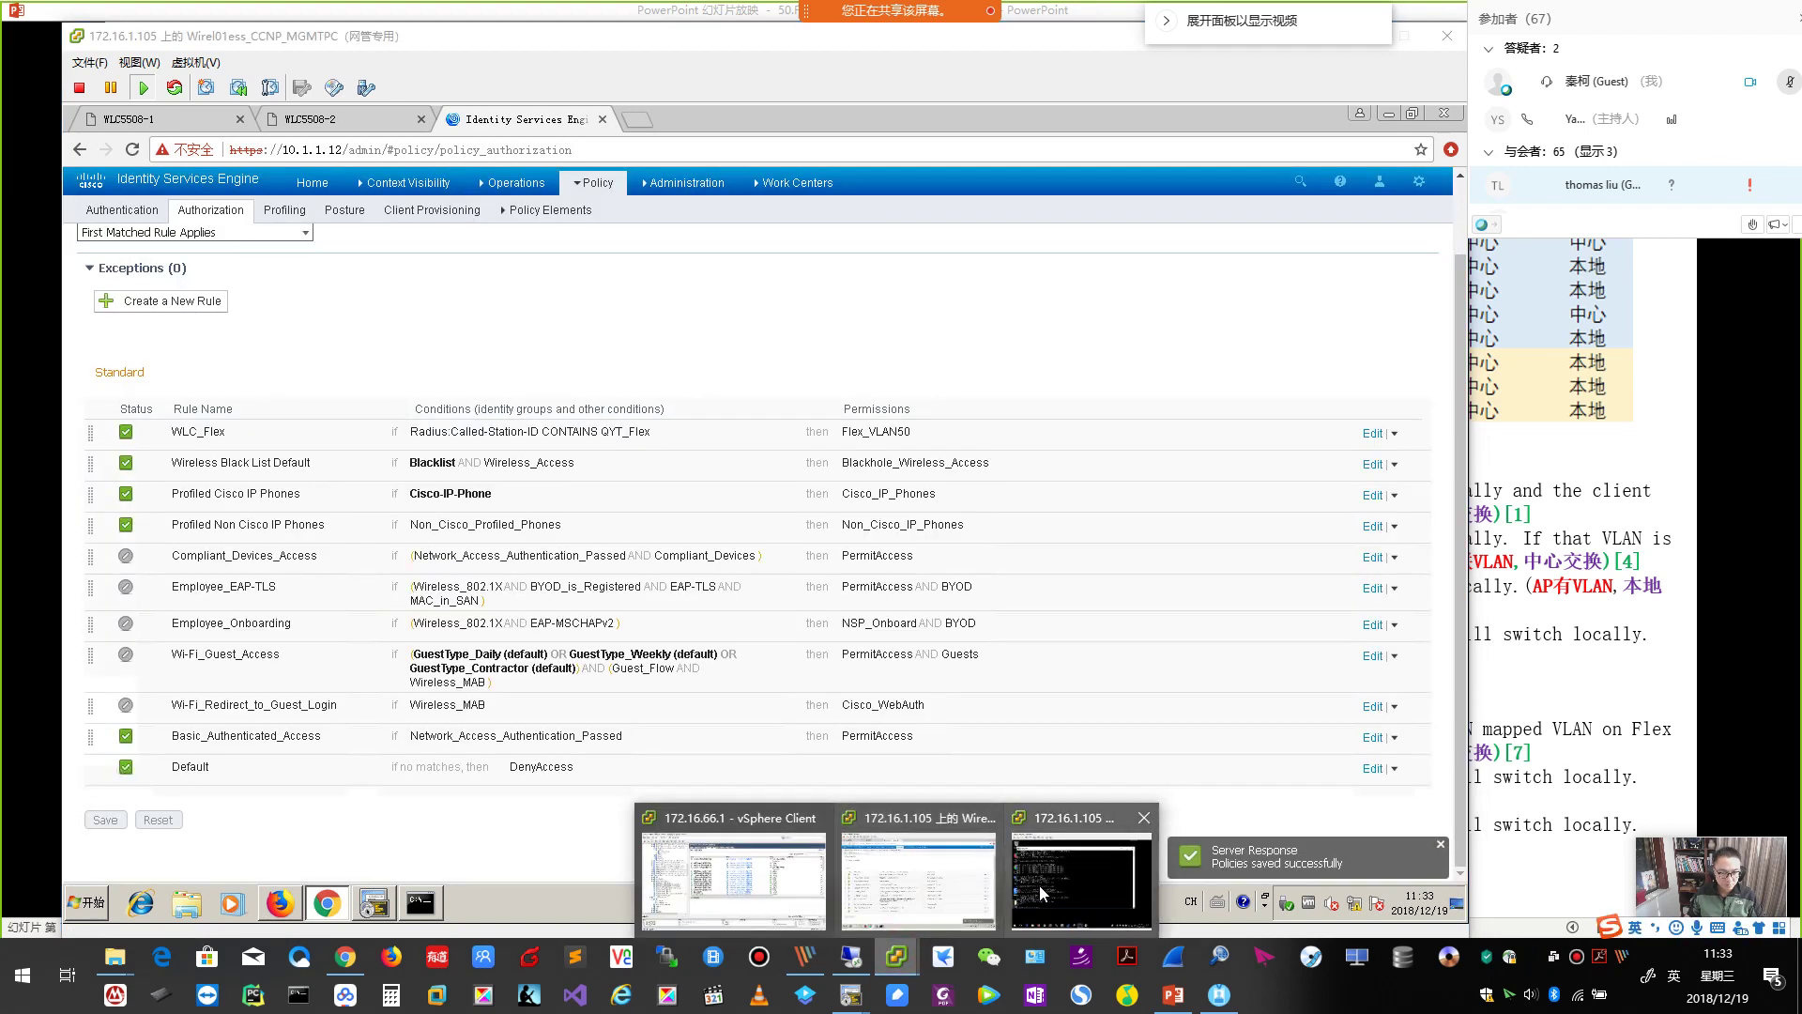
left_click(1041, 884)
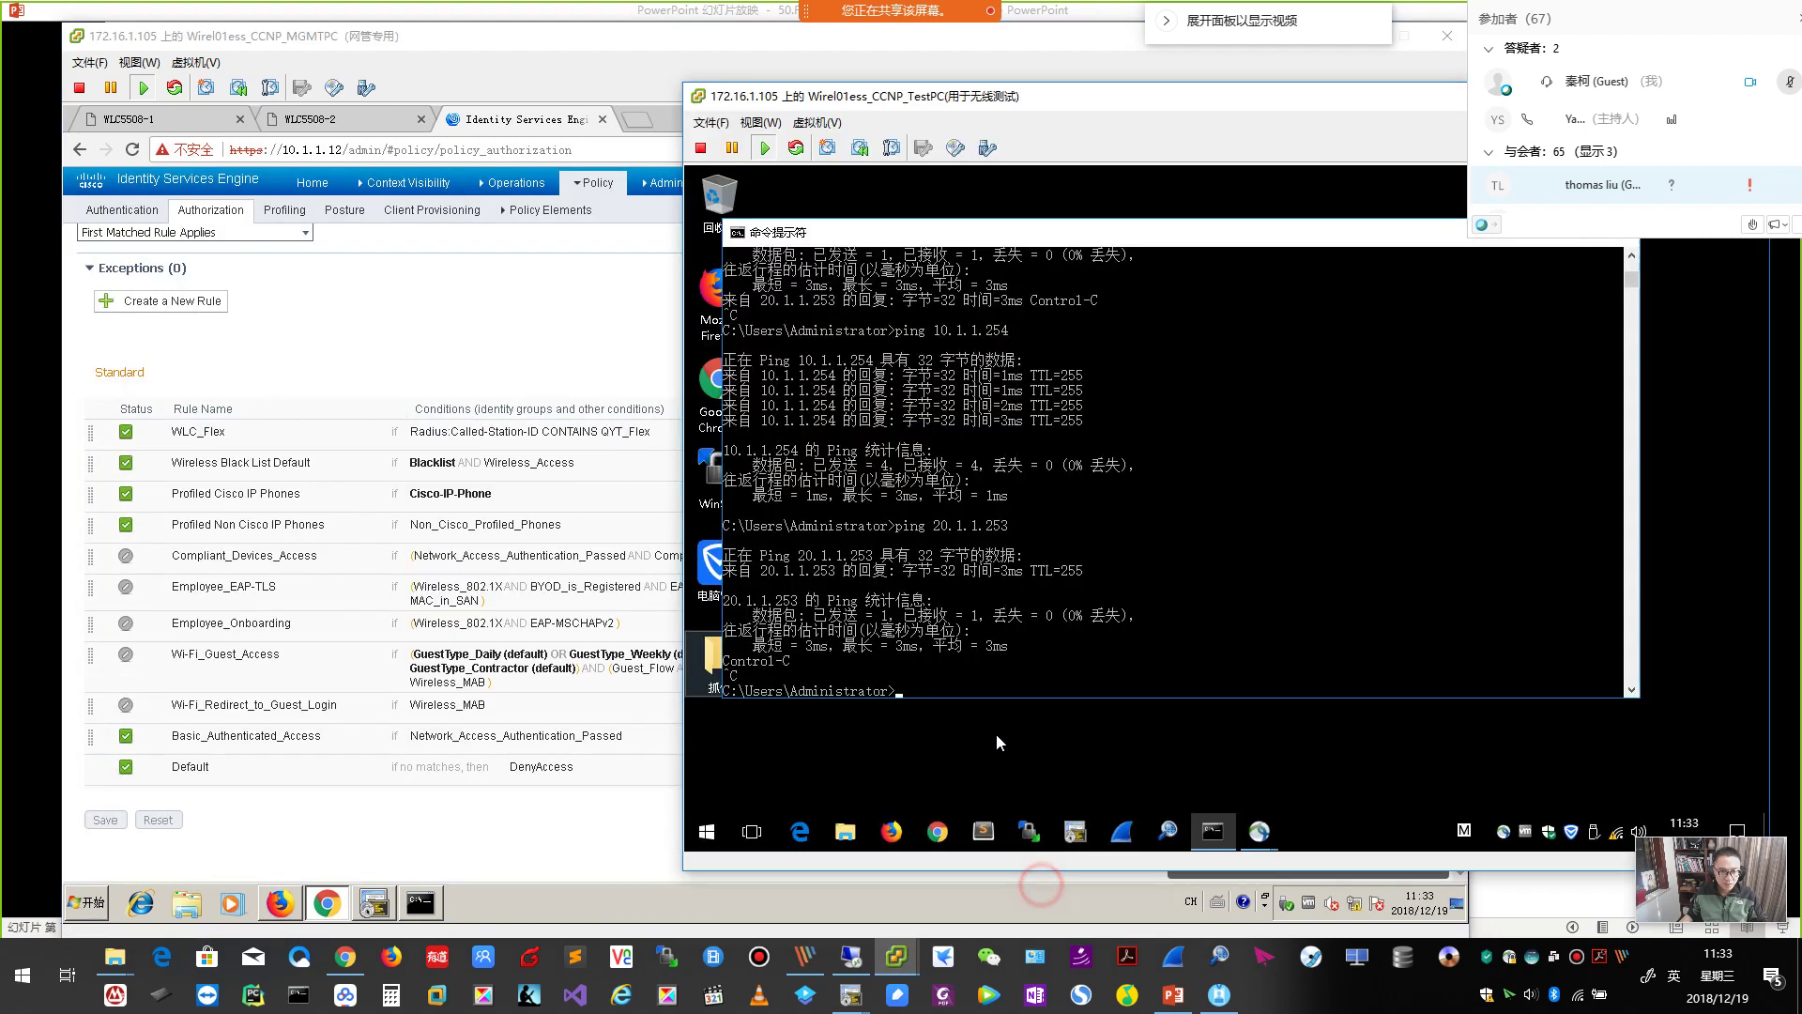
left_click(1502, 830)
Reconnect to QYT_FlexConnect_Dot1x, then bring back the management PC's ISE policy page.
left_click(1343, 486)
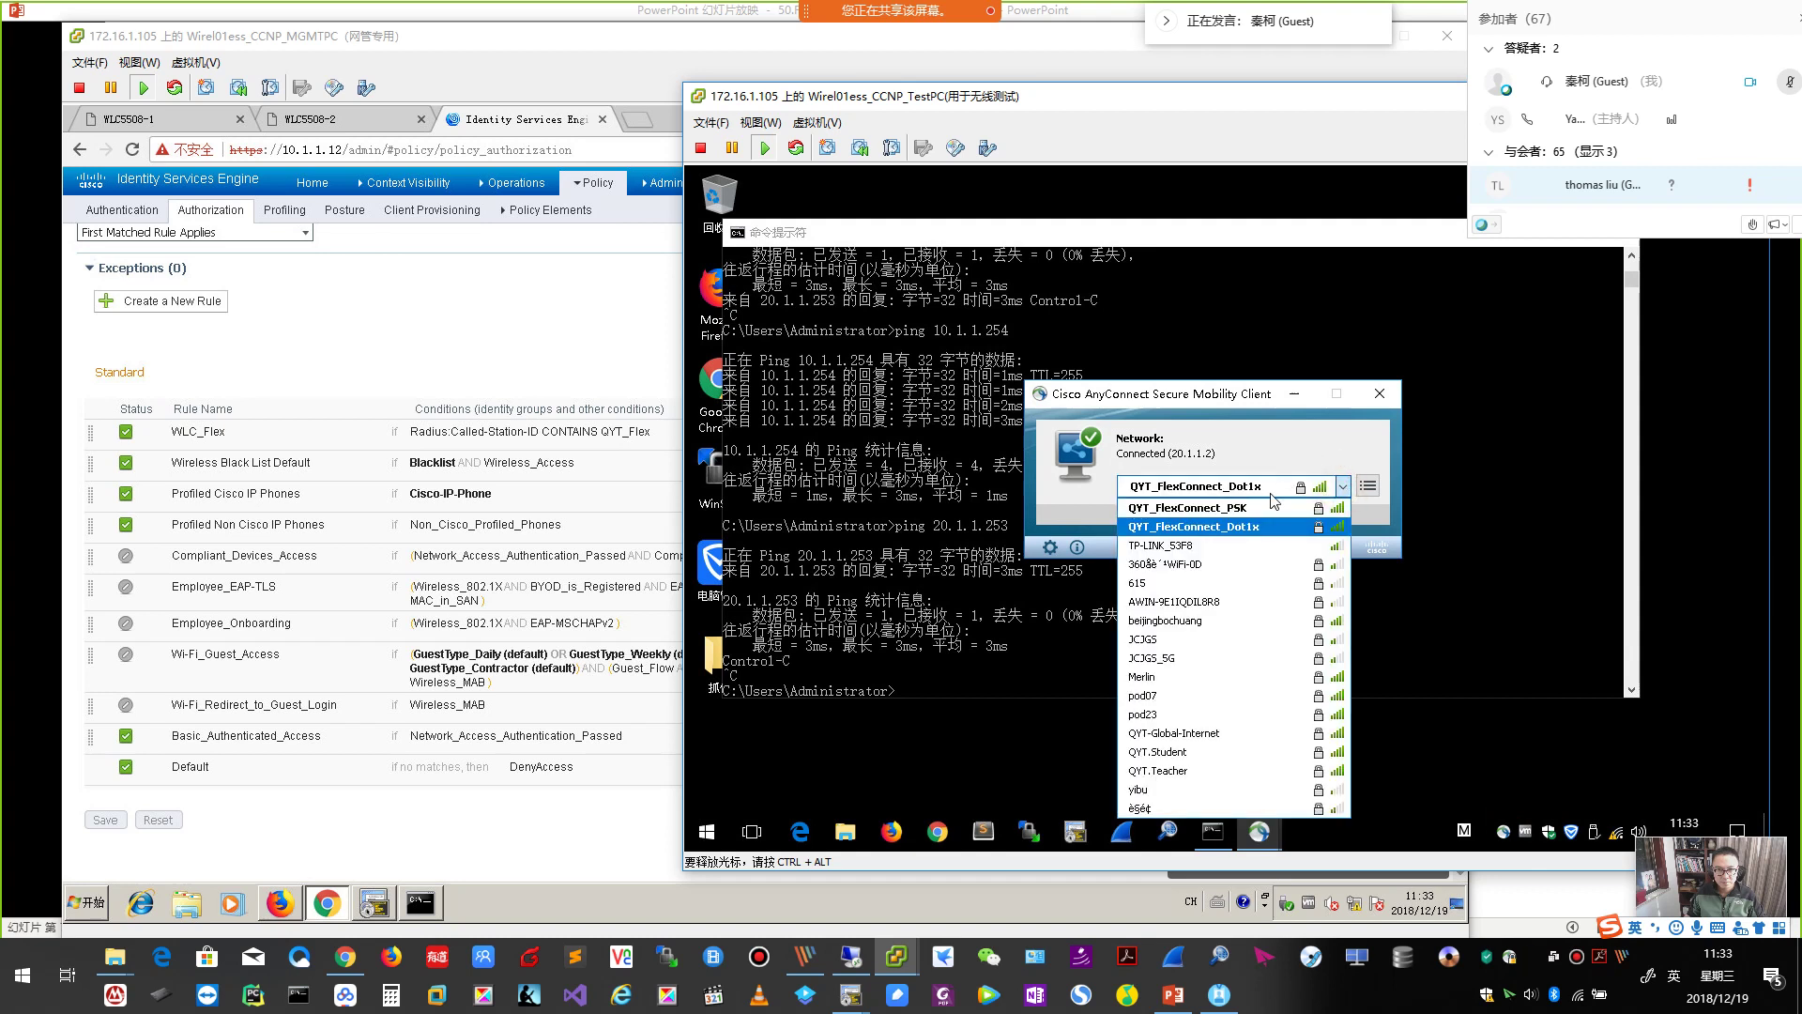
left_click(1254, 527)
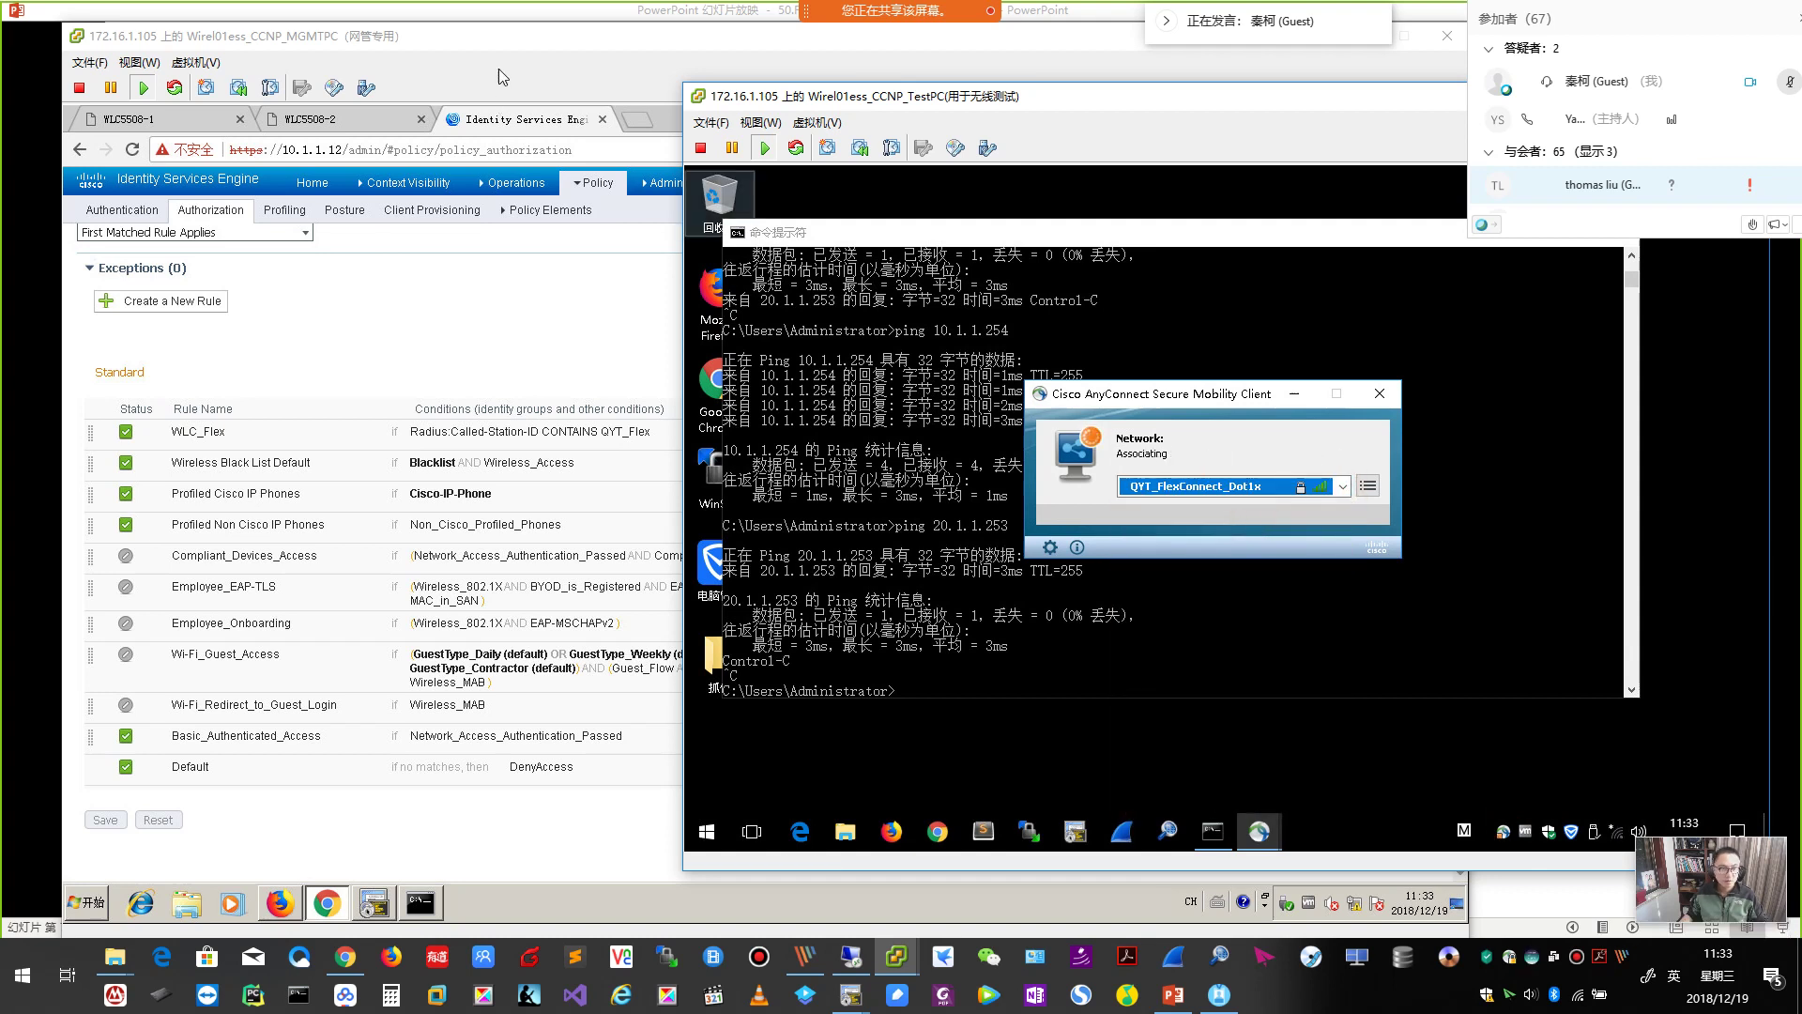
left_click(519, 17)
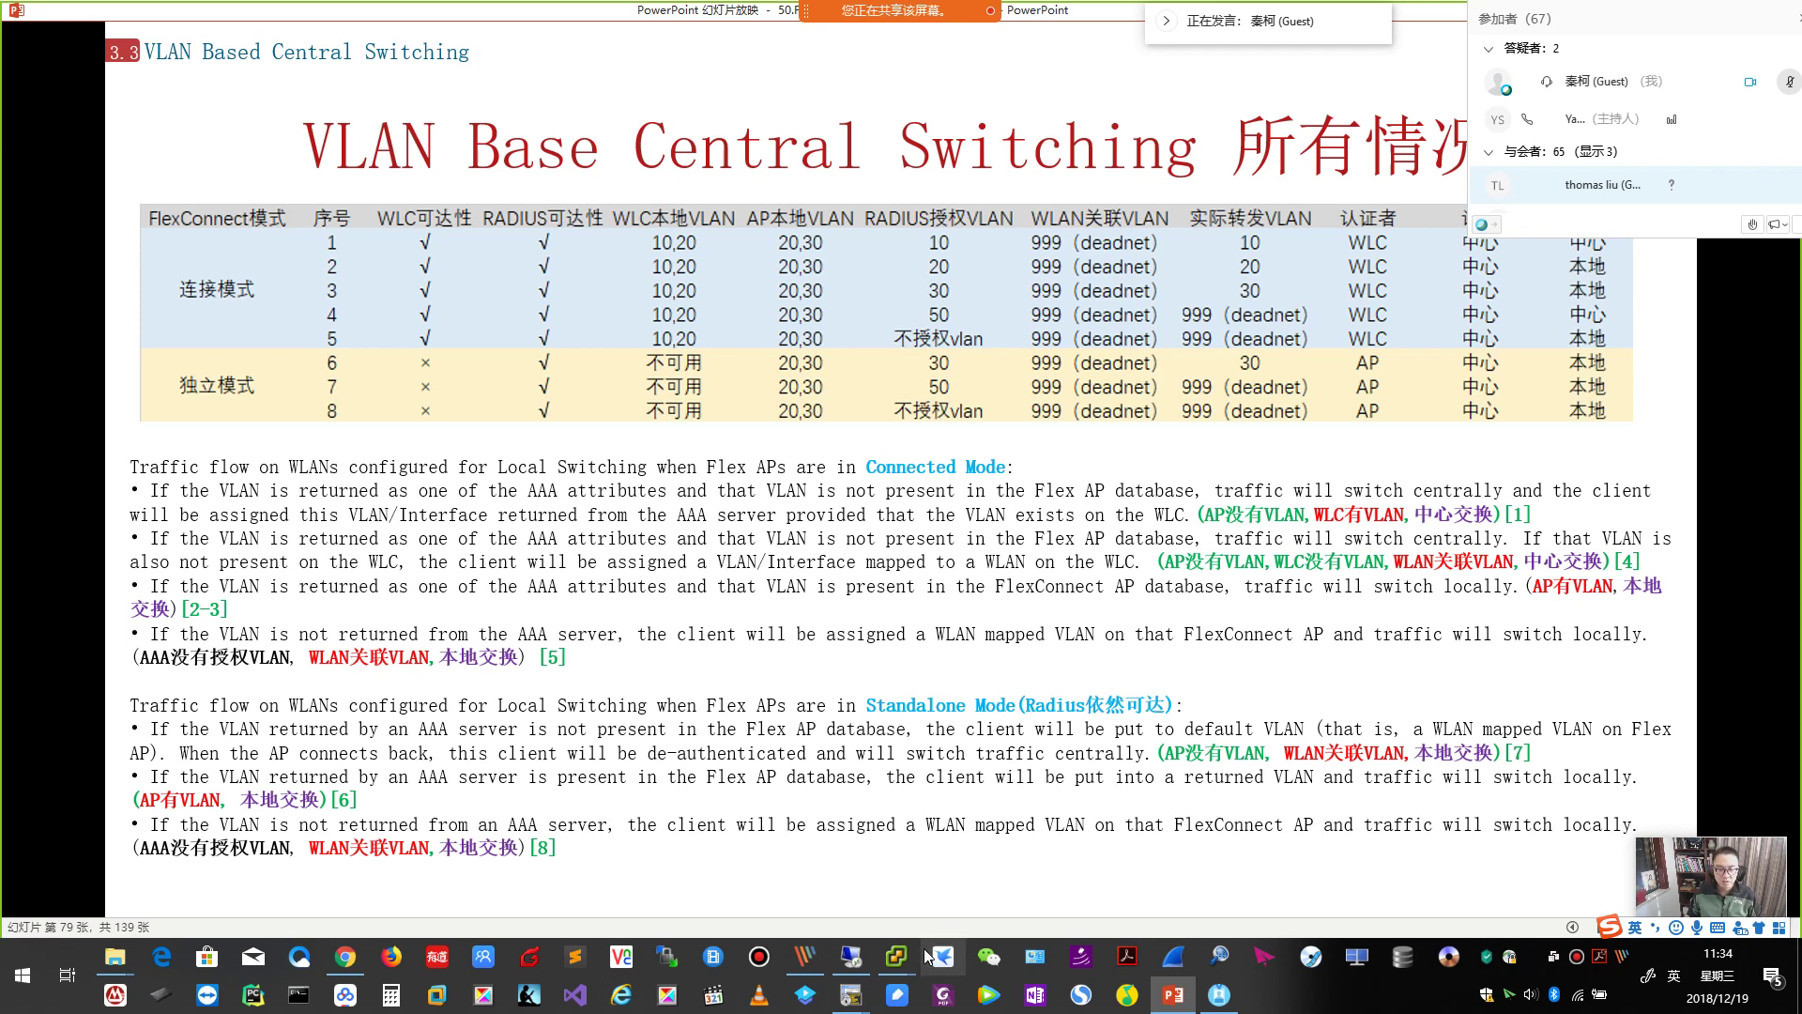
mouse_move(897, 959)
left_click(911, 911)
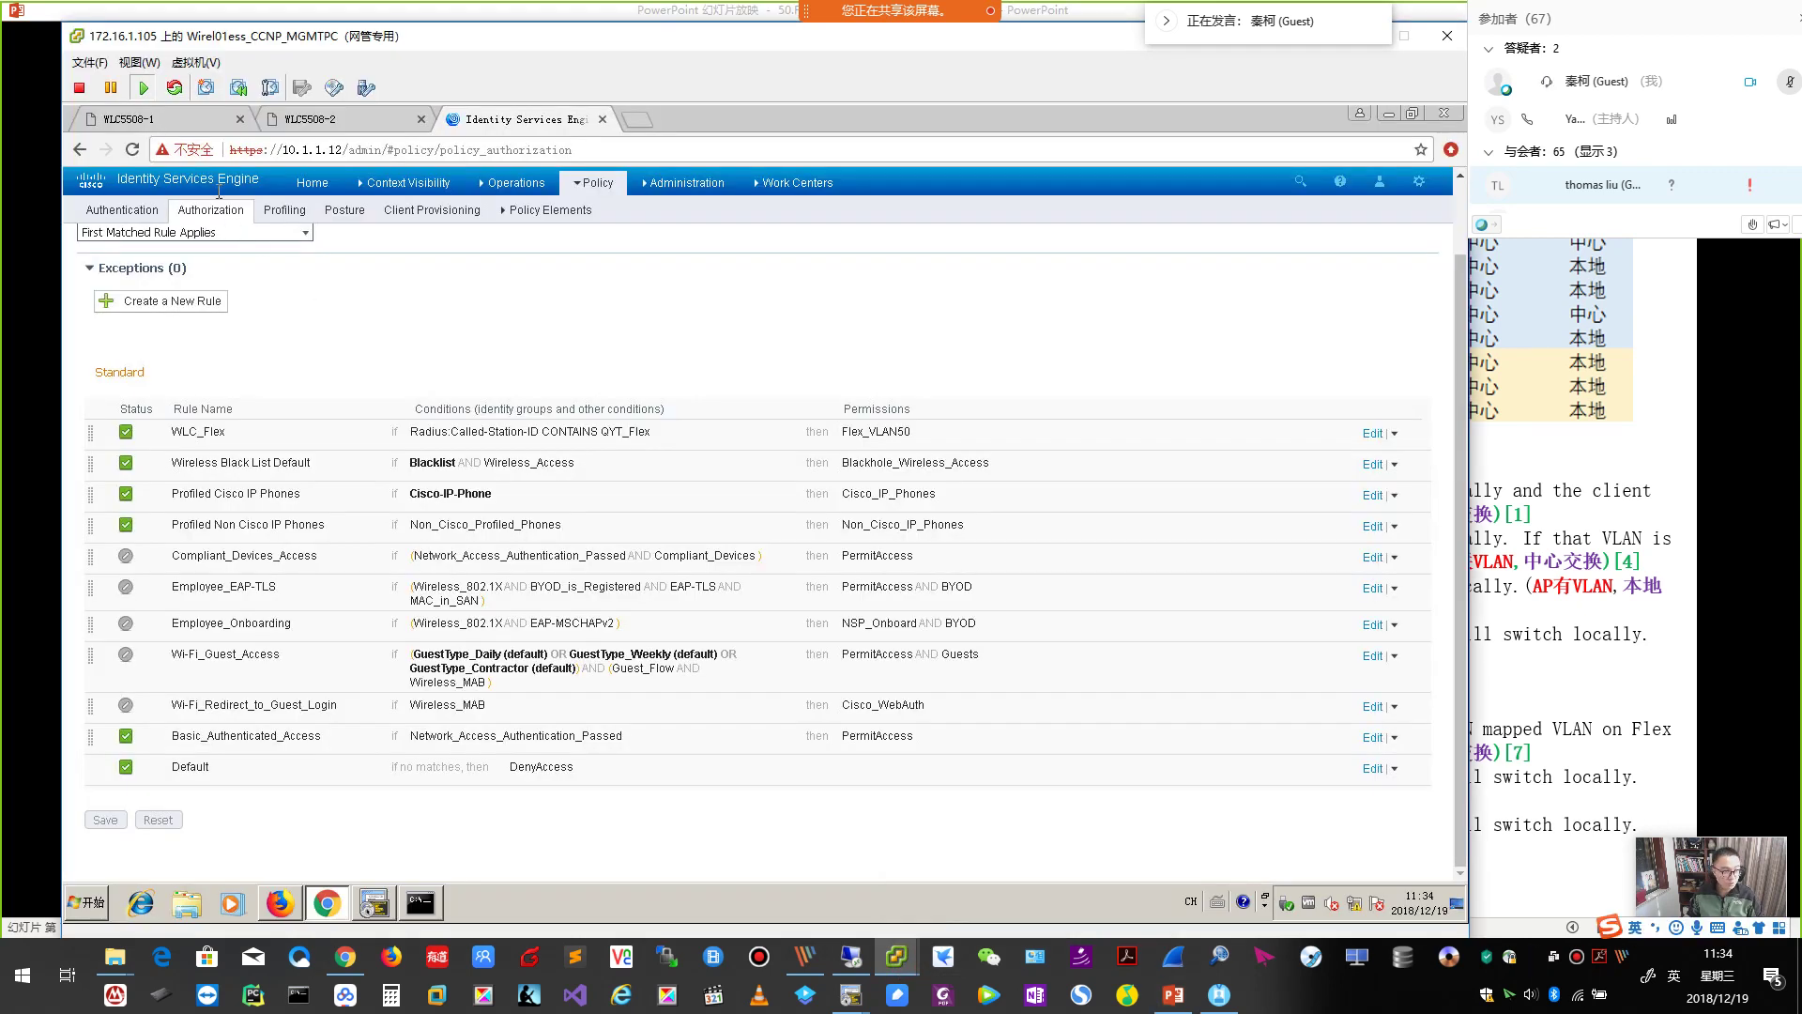
Open the dot1x client's details on WLC5508-1 and highlight its VLAN 50 Central data switching.
left_click(156, 122)
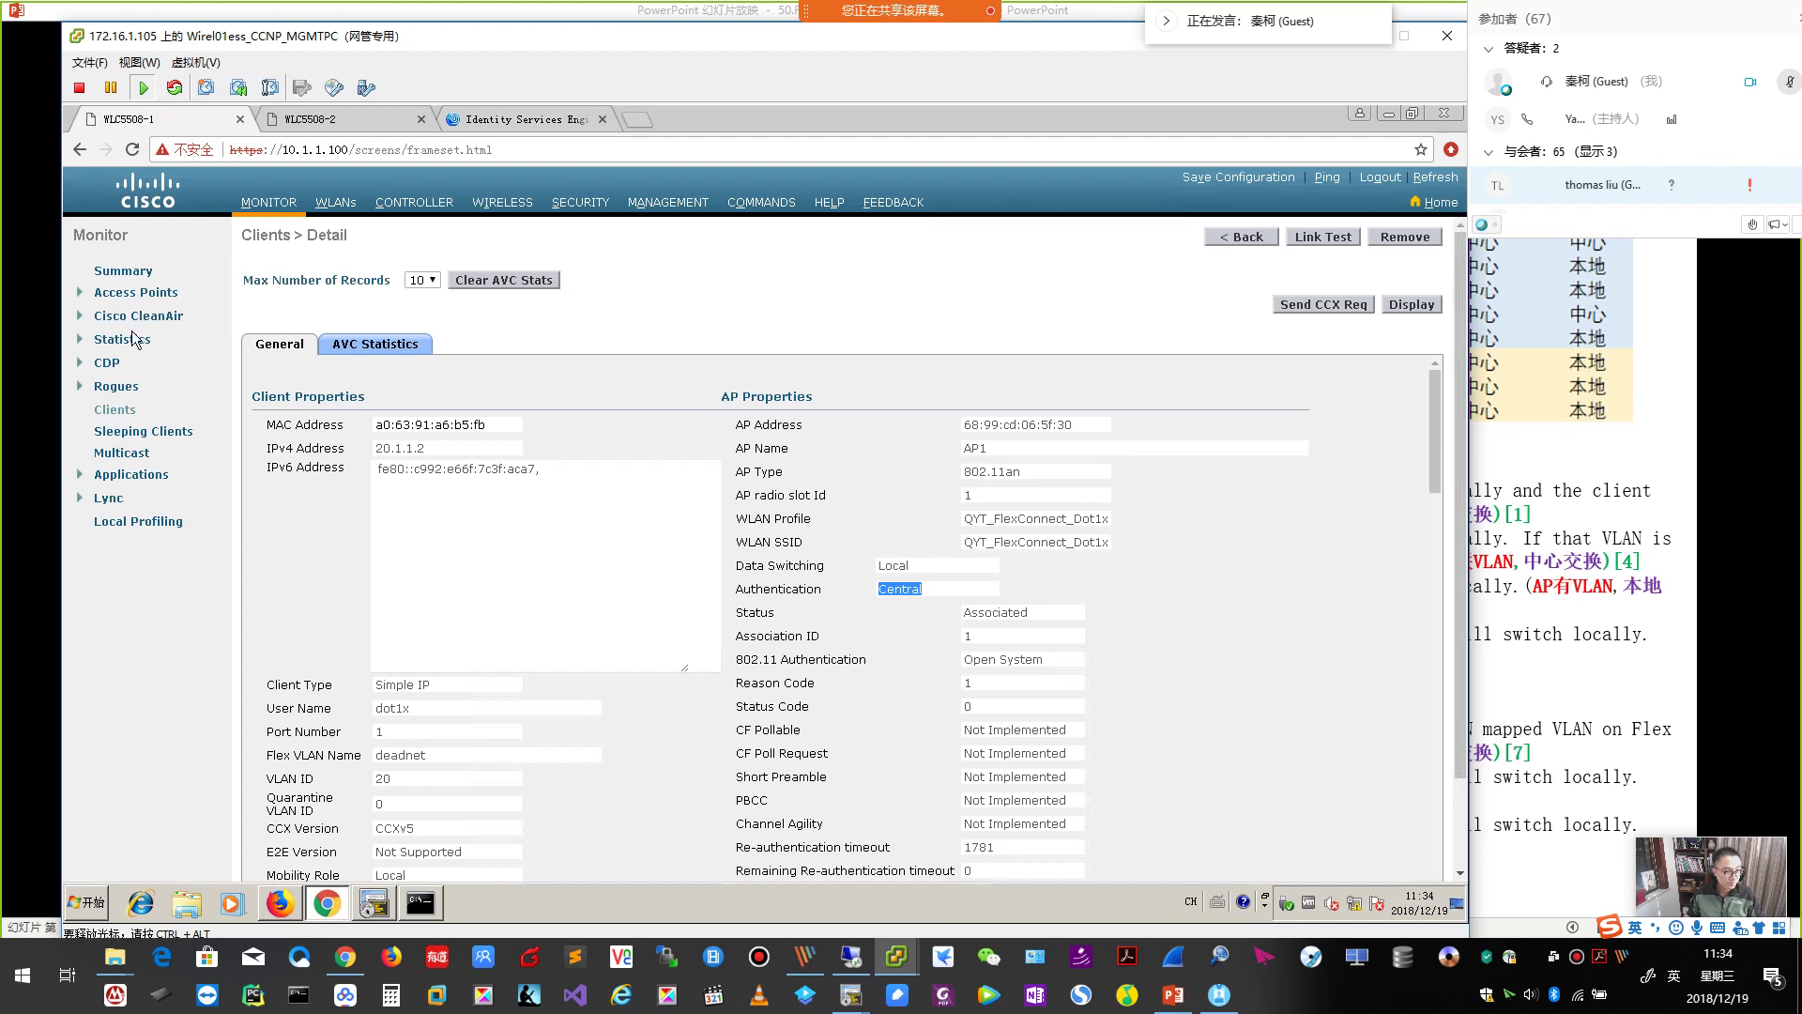
left_click(120, 411)
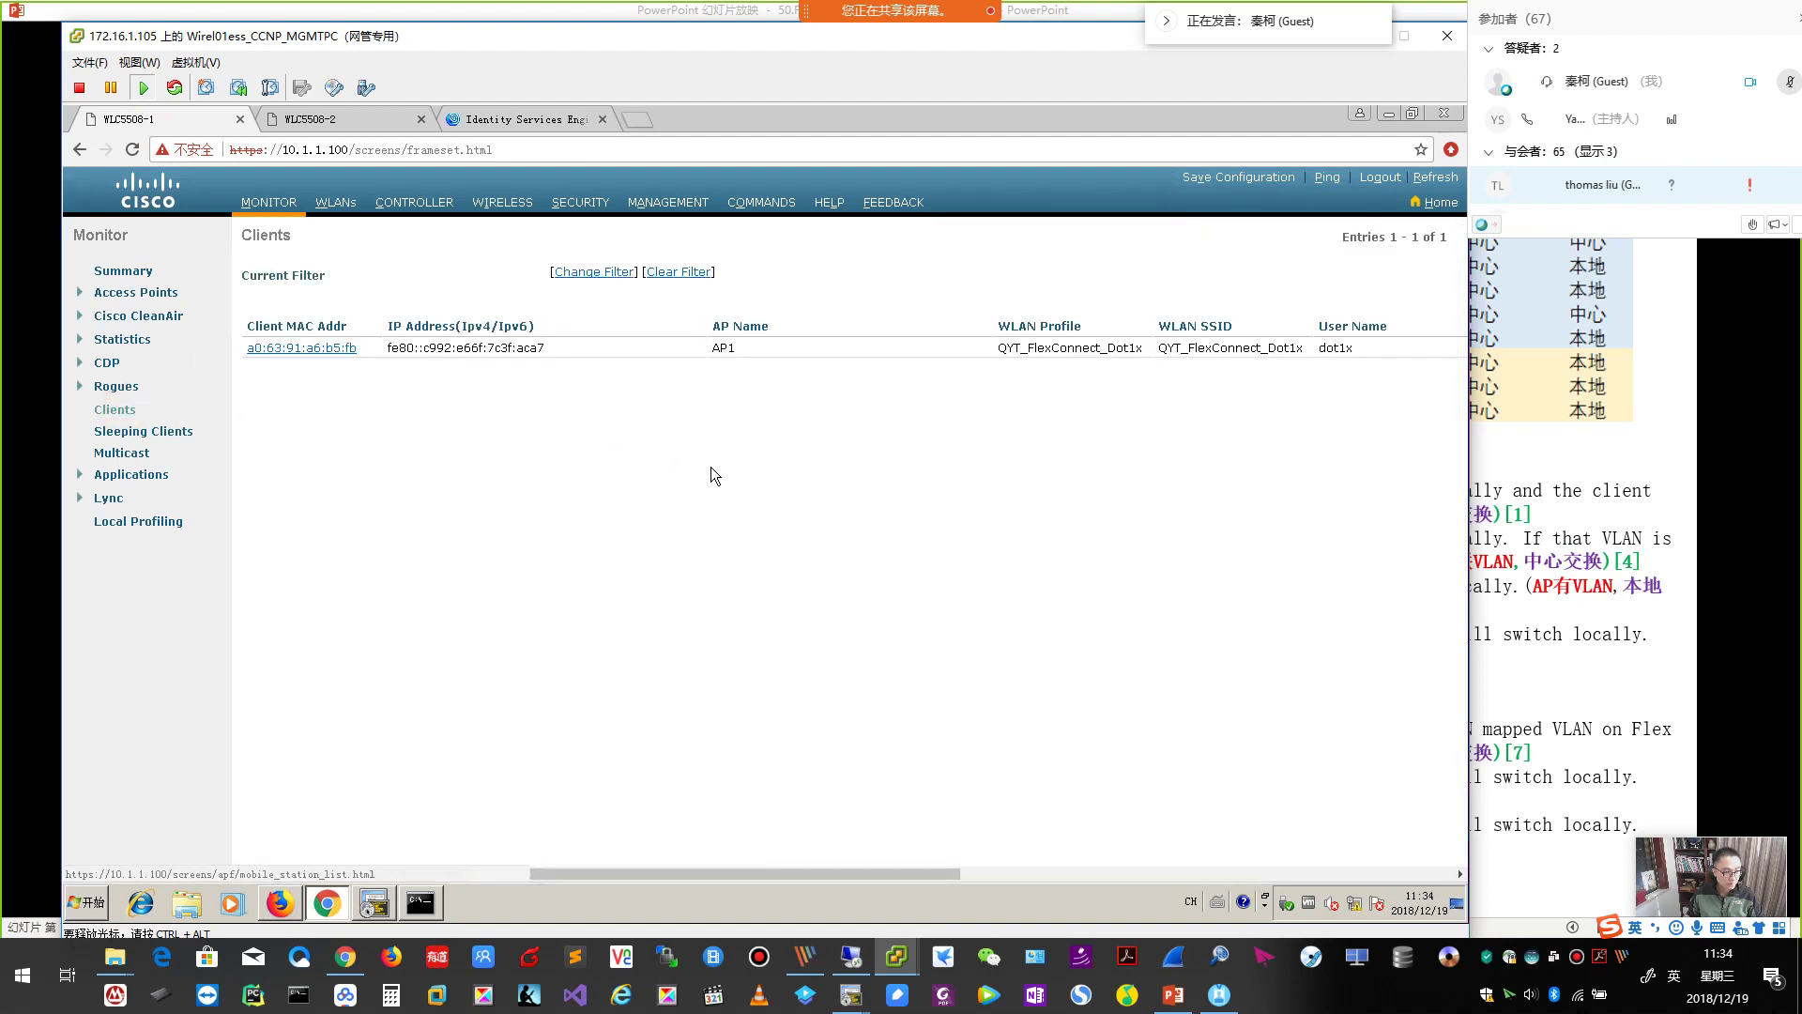
left_click(321, 349)
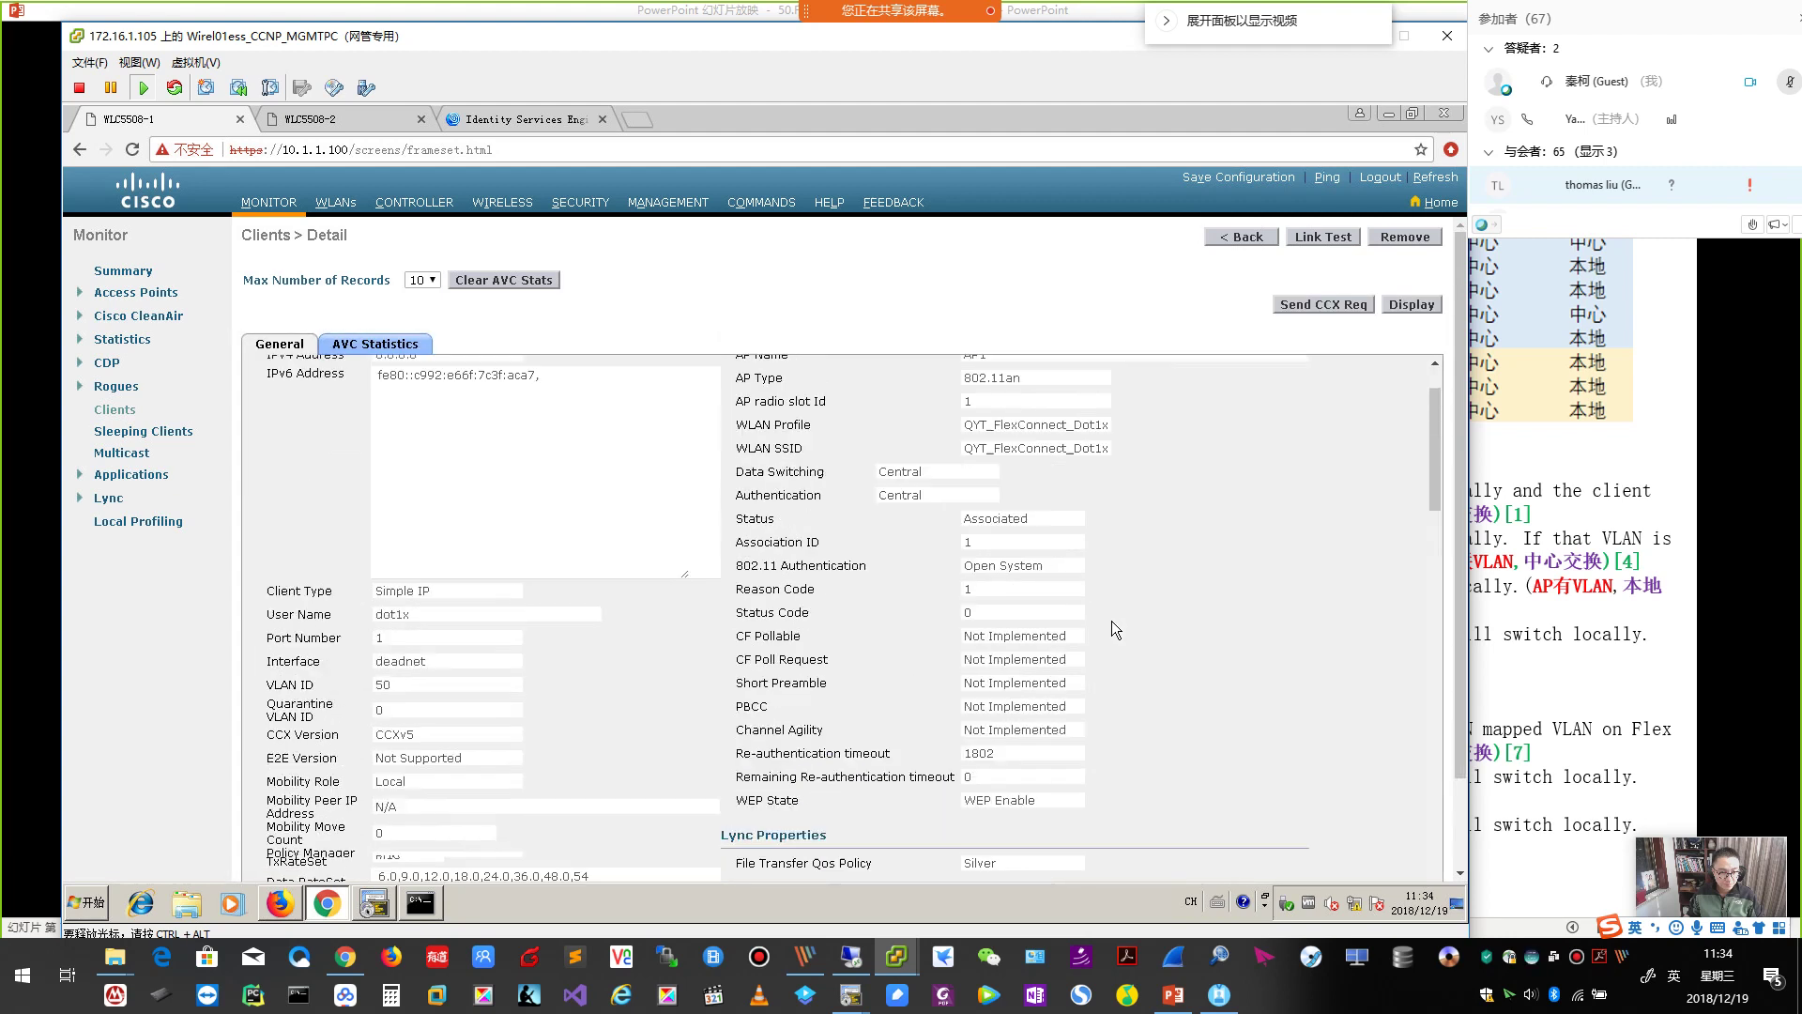
left_click_drag(845, 472, 910, 518)
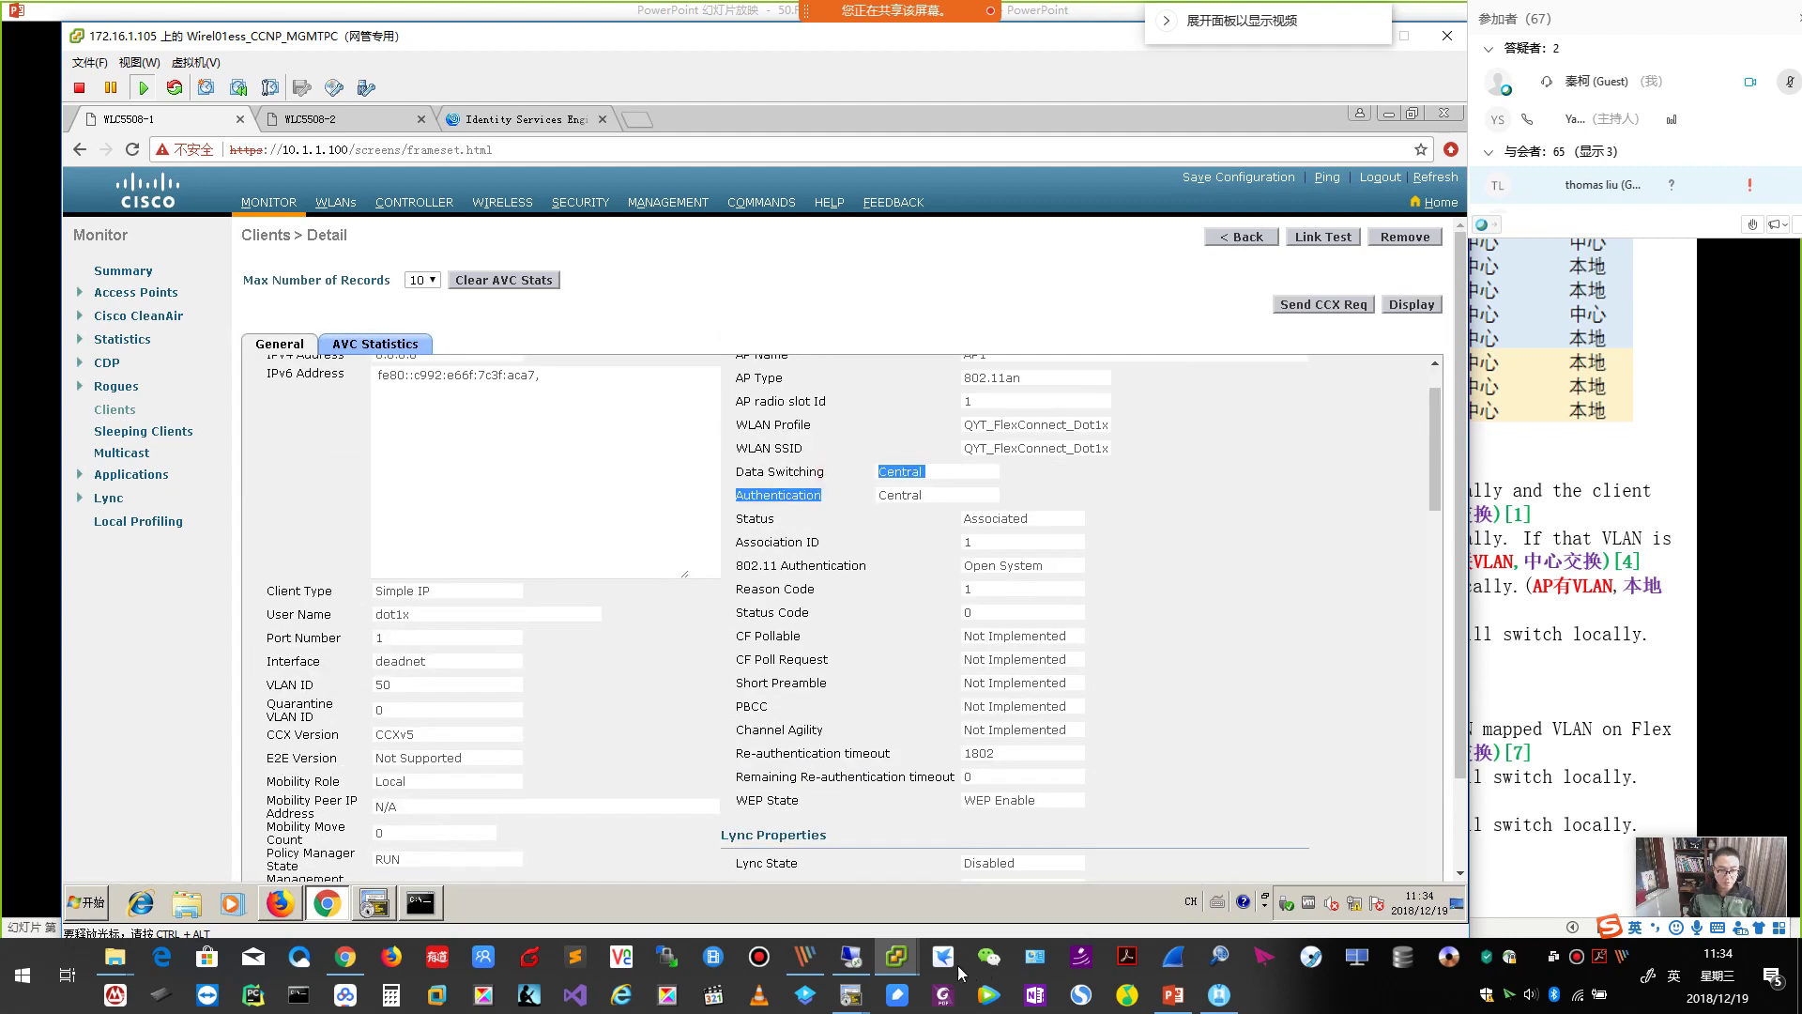
Bring the management PC forward with the Identity Services Engine policy page.
mouse_move(895, 956)
left_click(1073, 883)
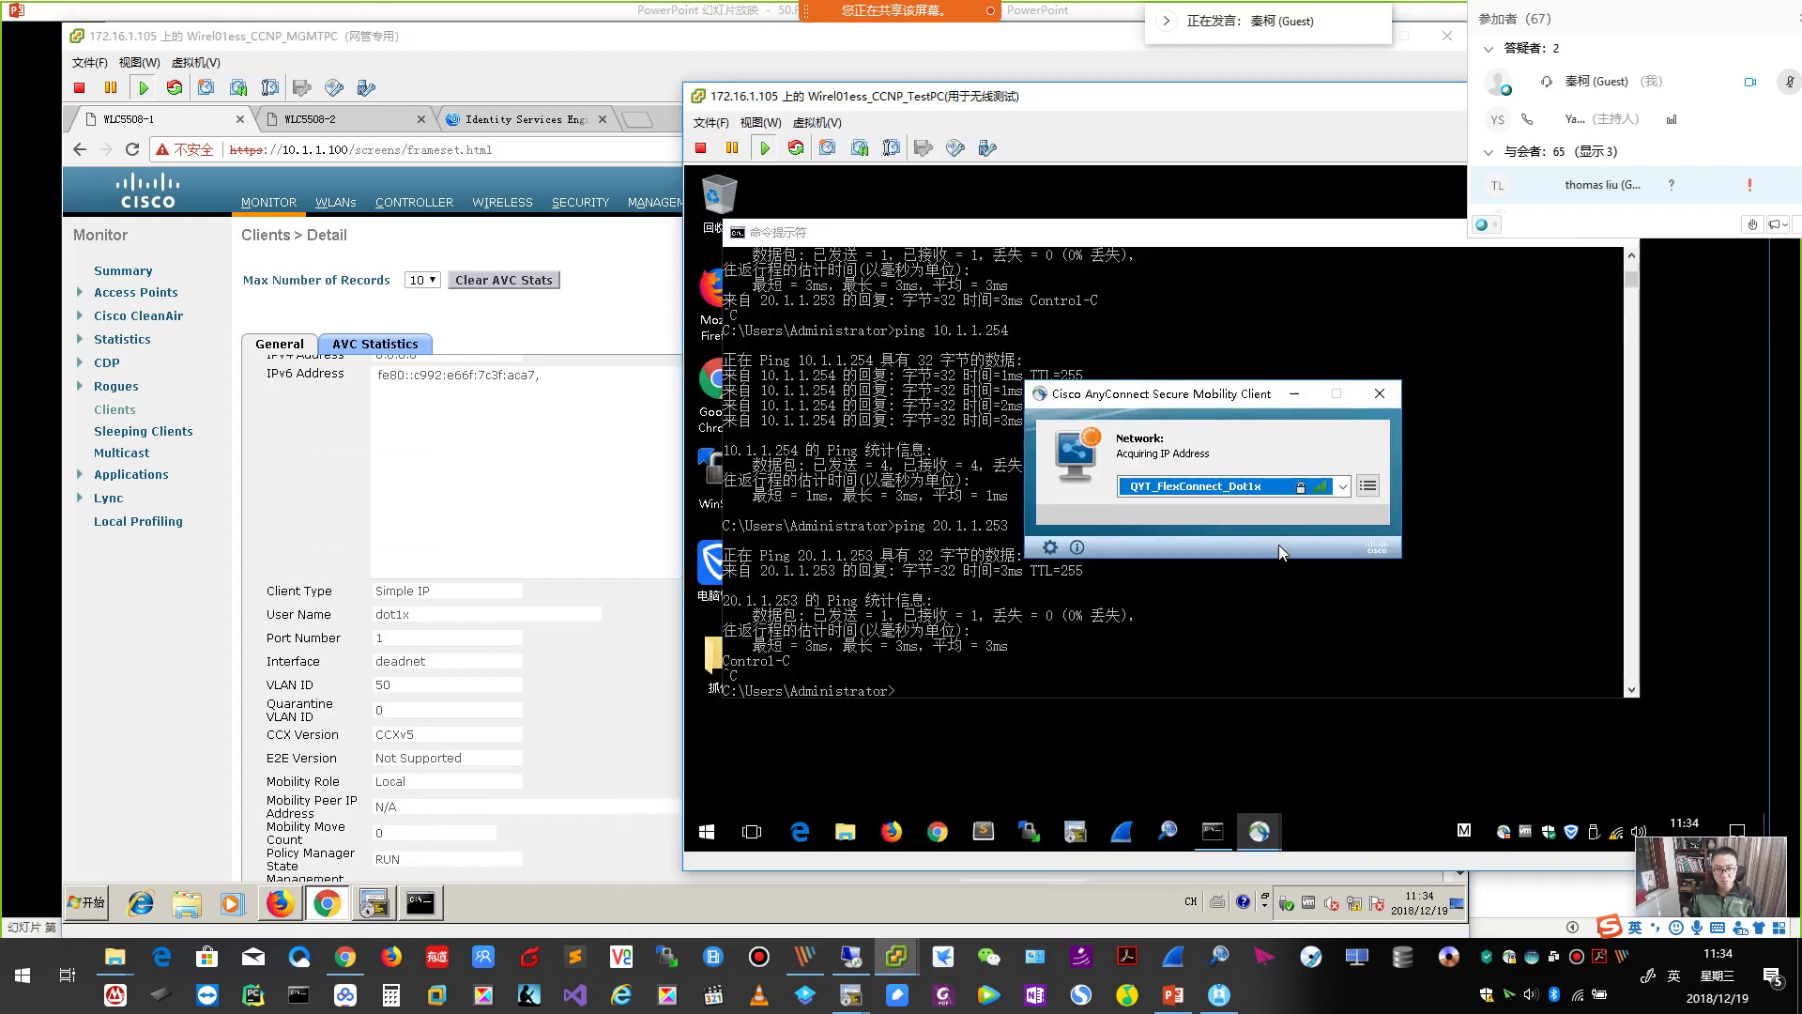
left_click(604, 477)
left_click(525, 119)
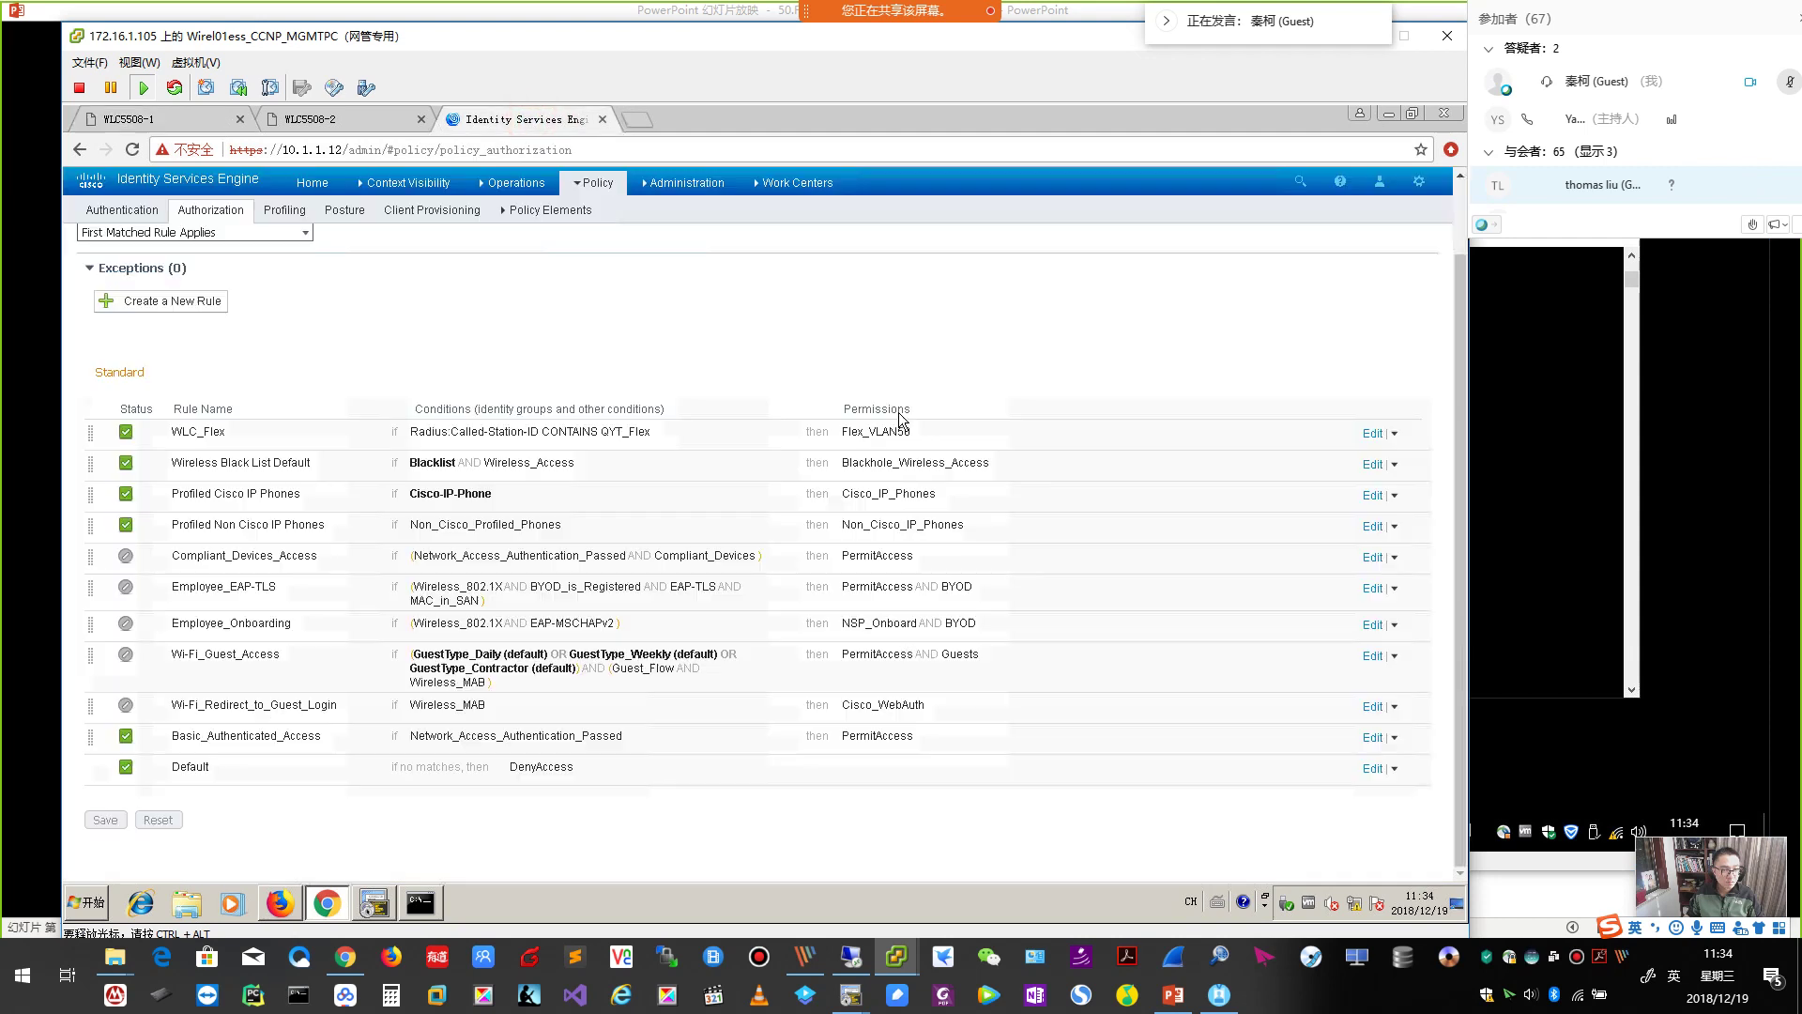
Set the WLC_Flex rule's permission to Standard > PermitAccess and save the authorization policy.
left_click(1371, 433)
left_click(954, 435)
left_click(1033, 486)
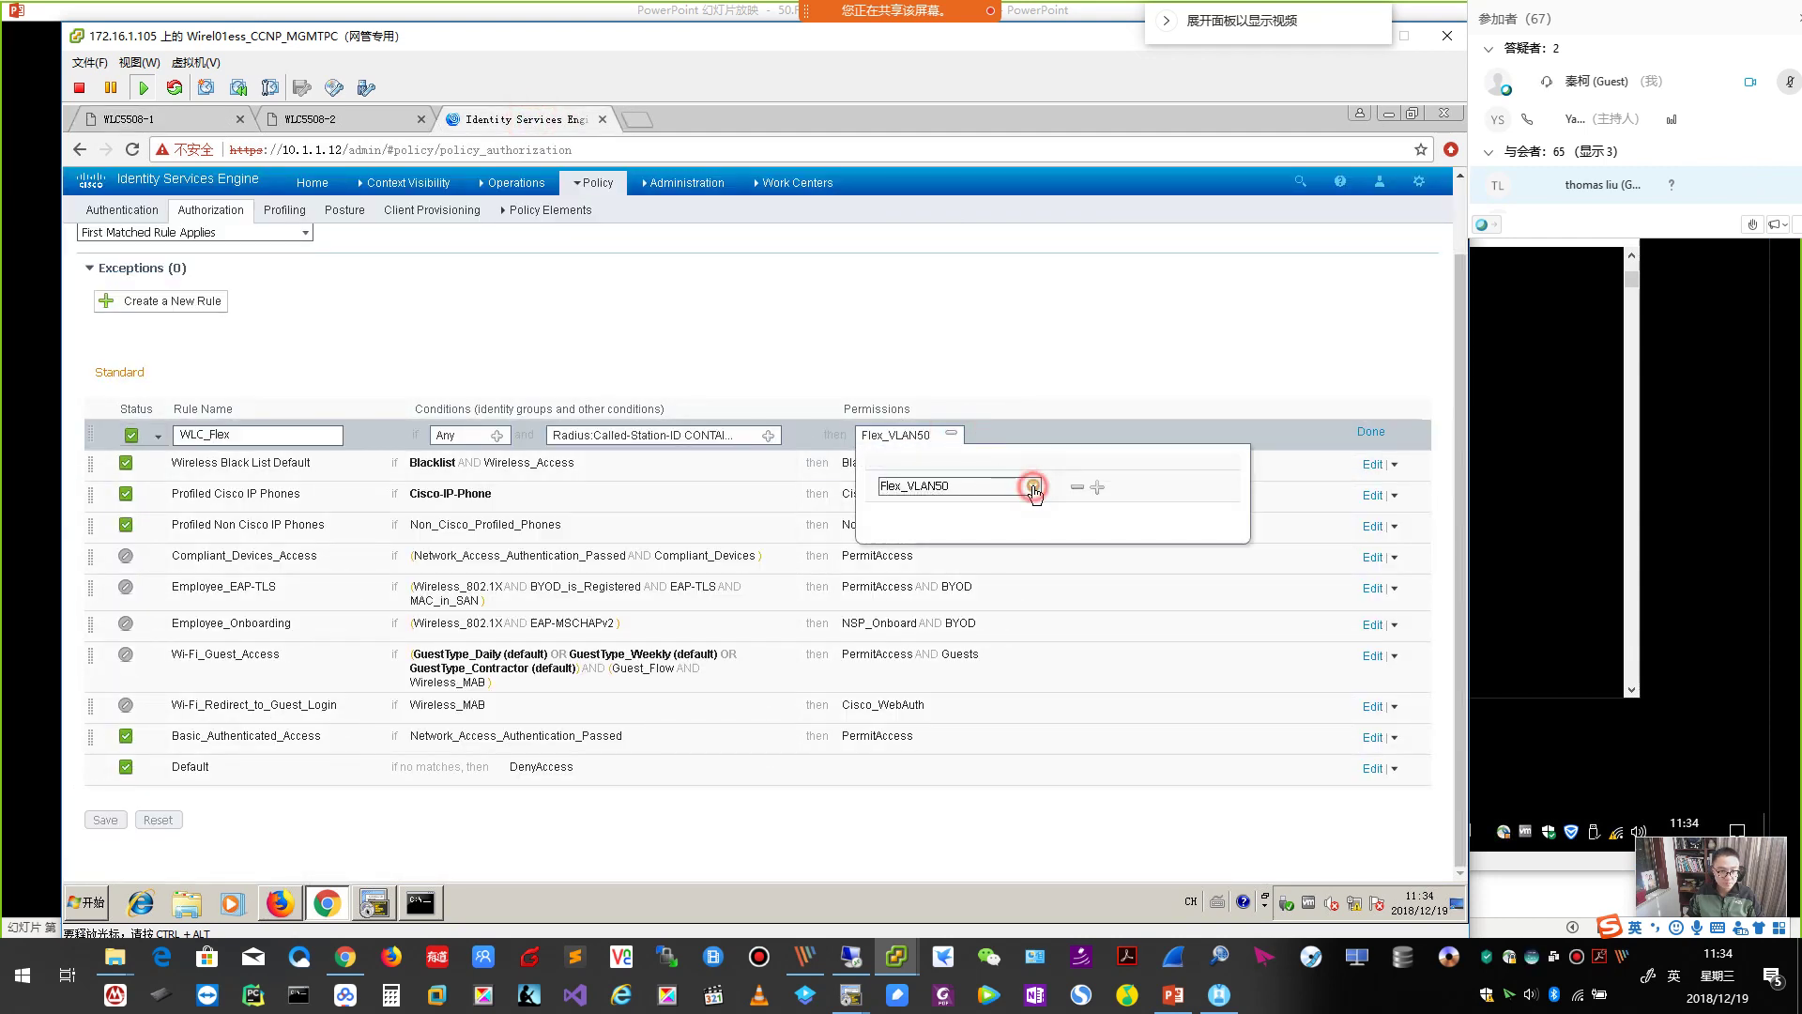
left_click(1223, 601)
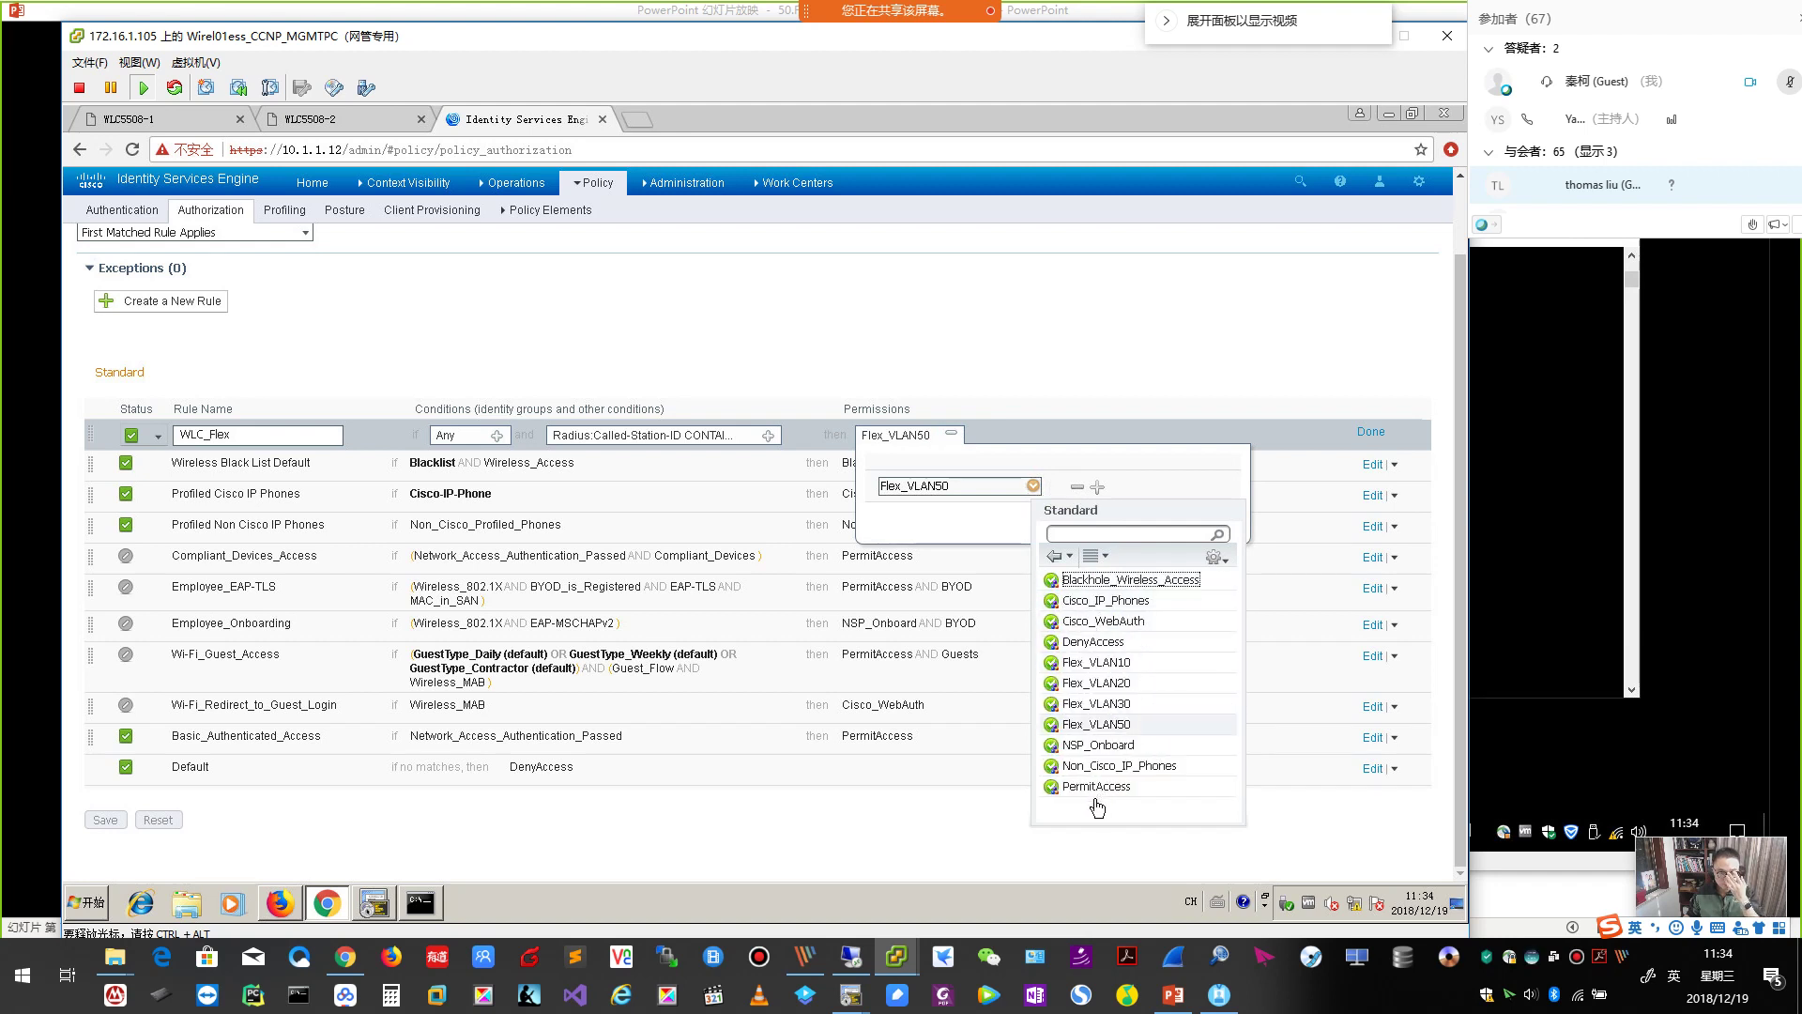
left_click(1096, 789)
left_click(1154, 386)
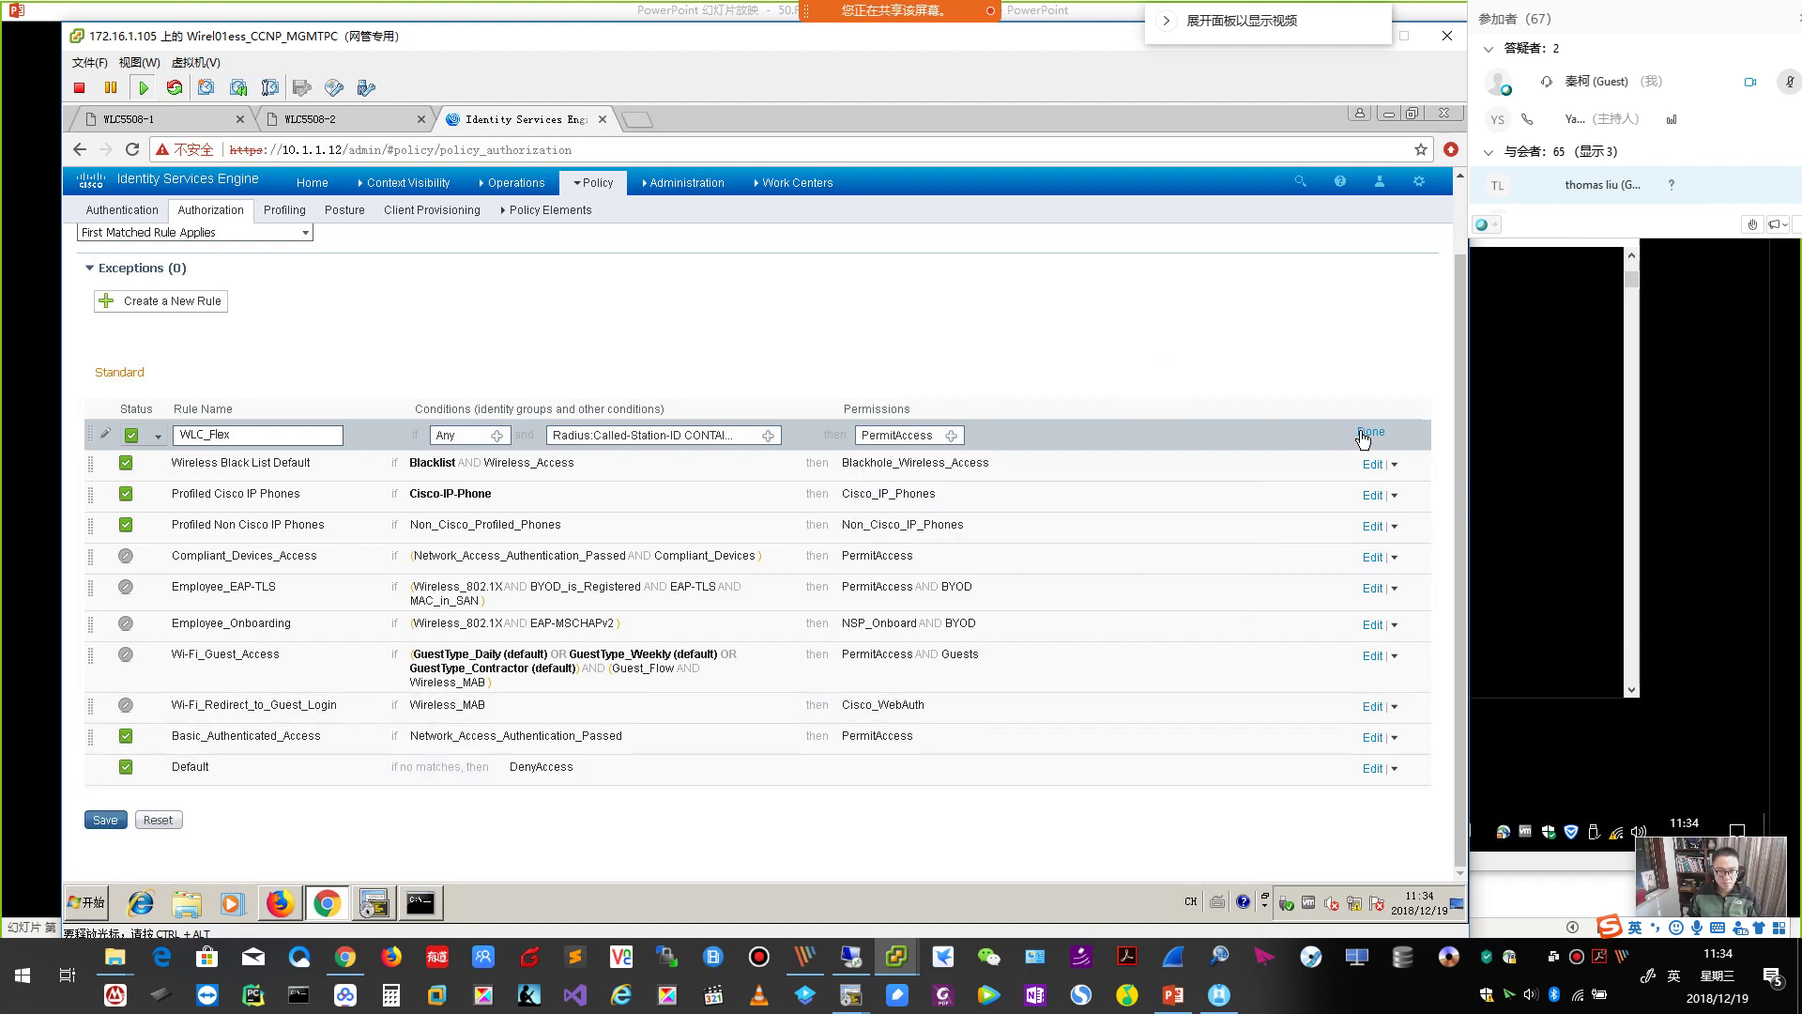
left_click(1369, 432)
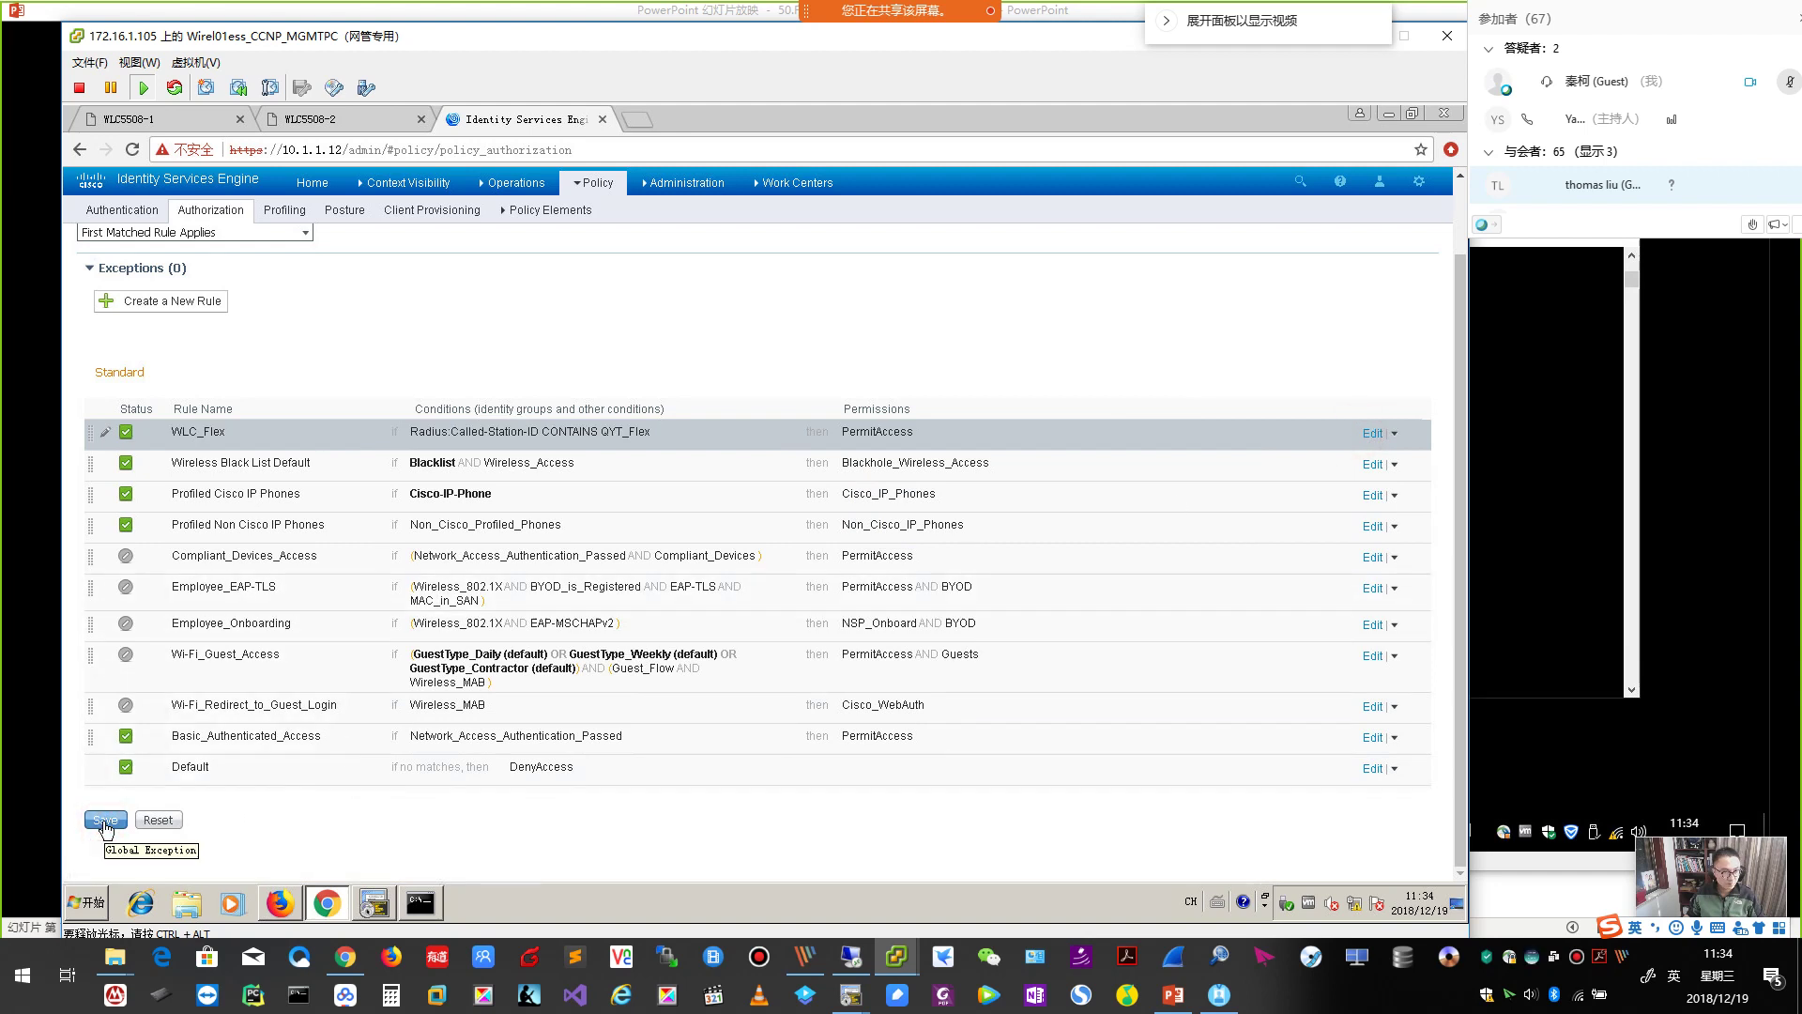
left_click(104, 819)
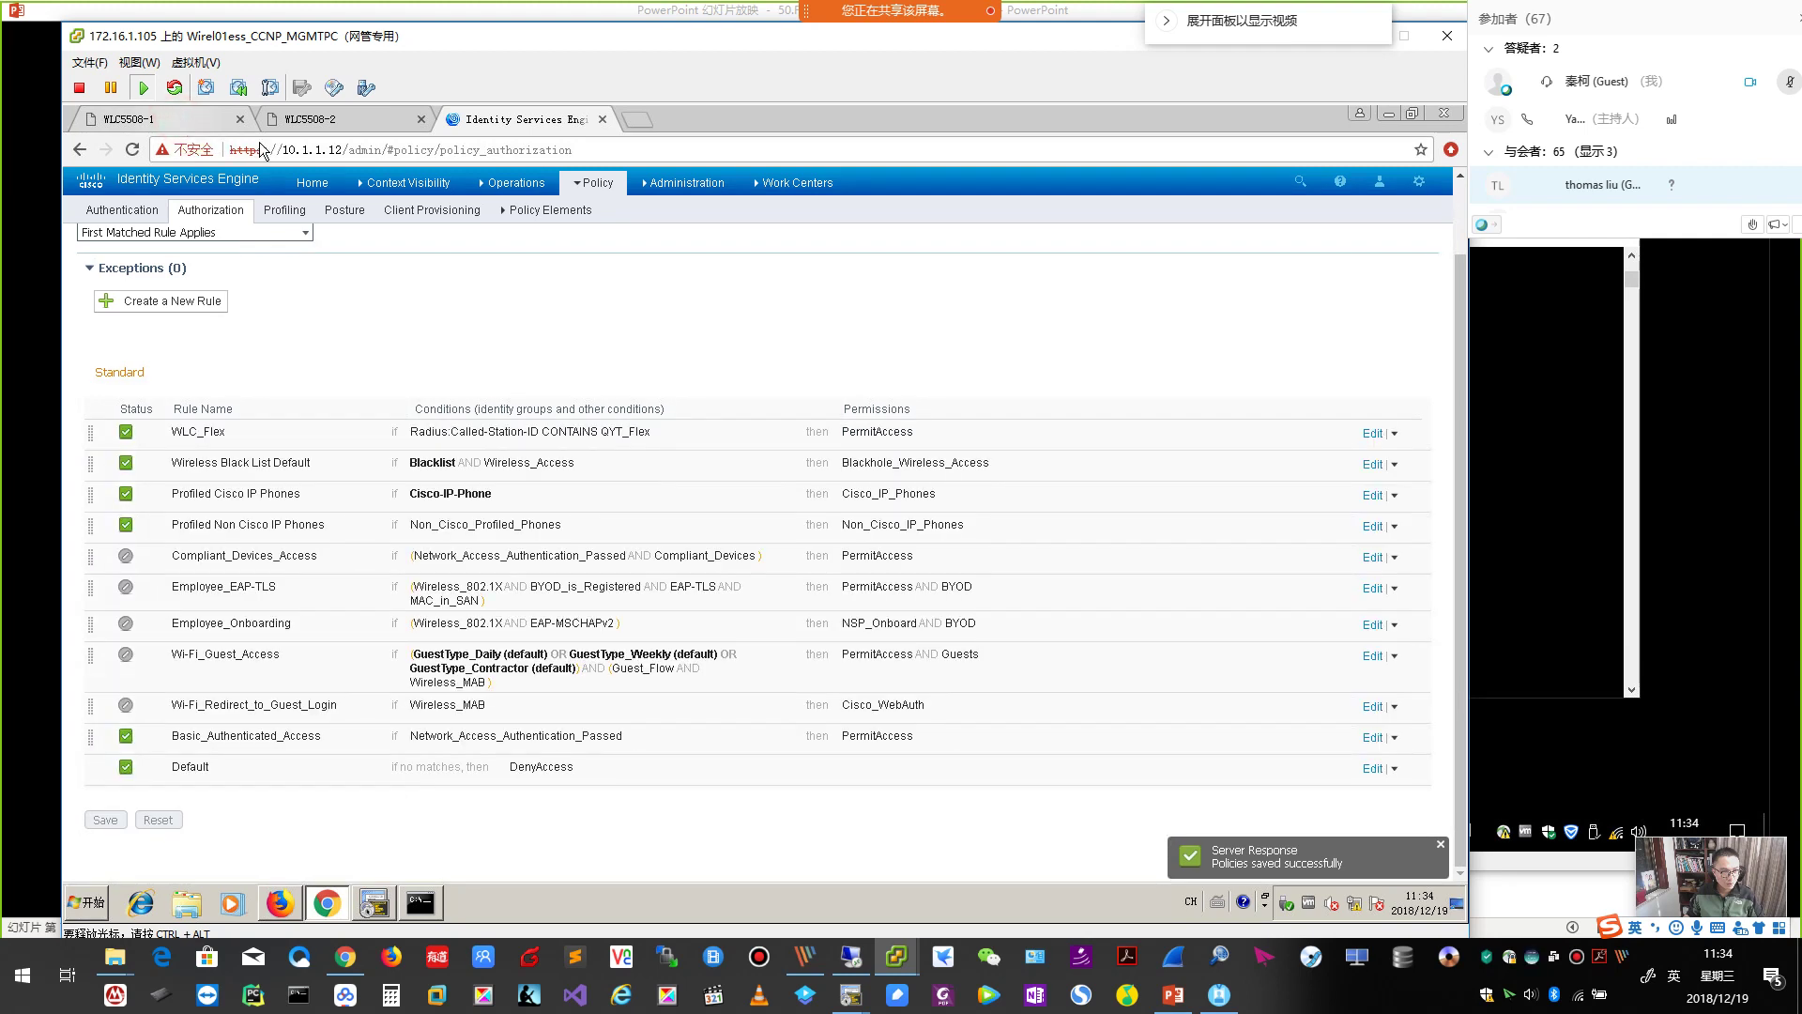
left_click(176, 123)
Reconnect the test PC to the QYT_FlexConnect_Dot1x network.
left_click(1546, 506)
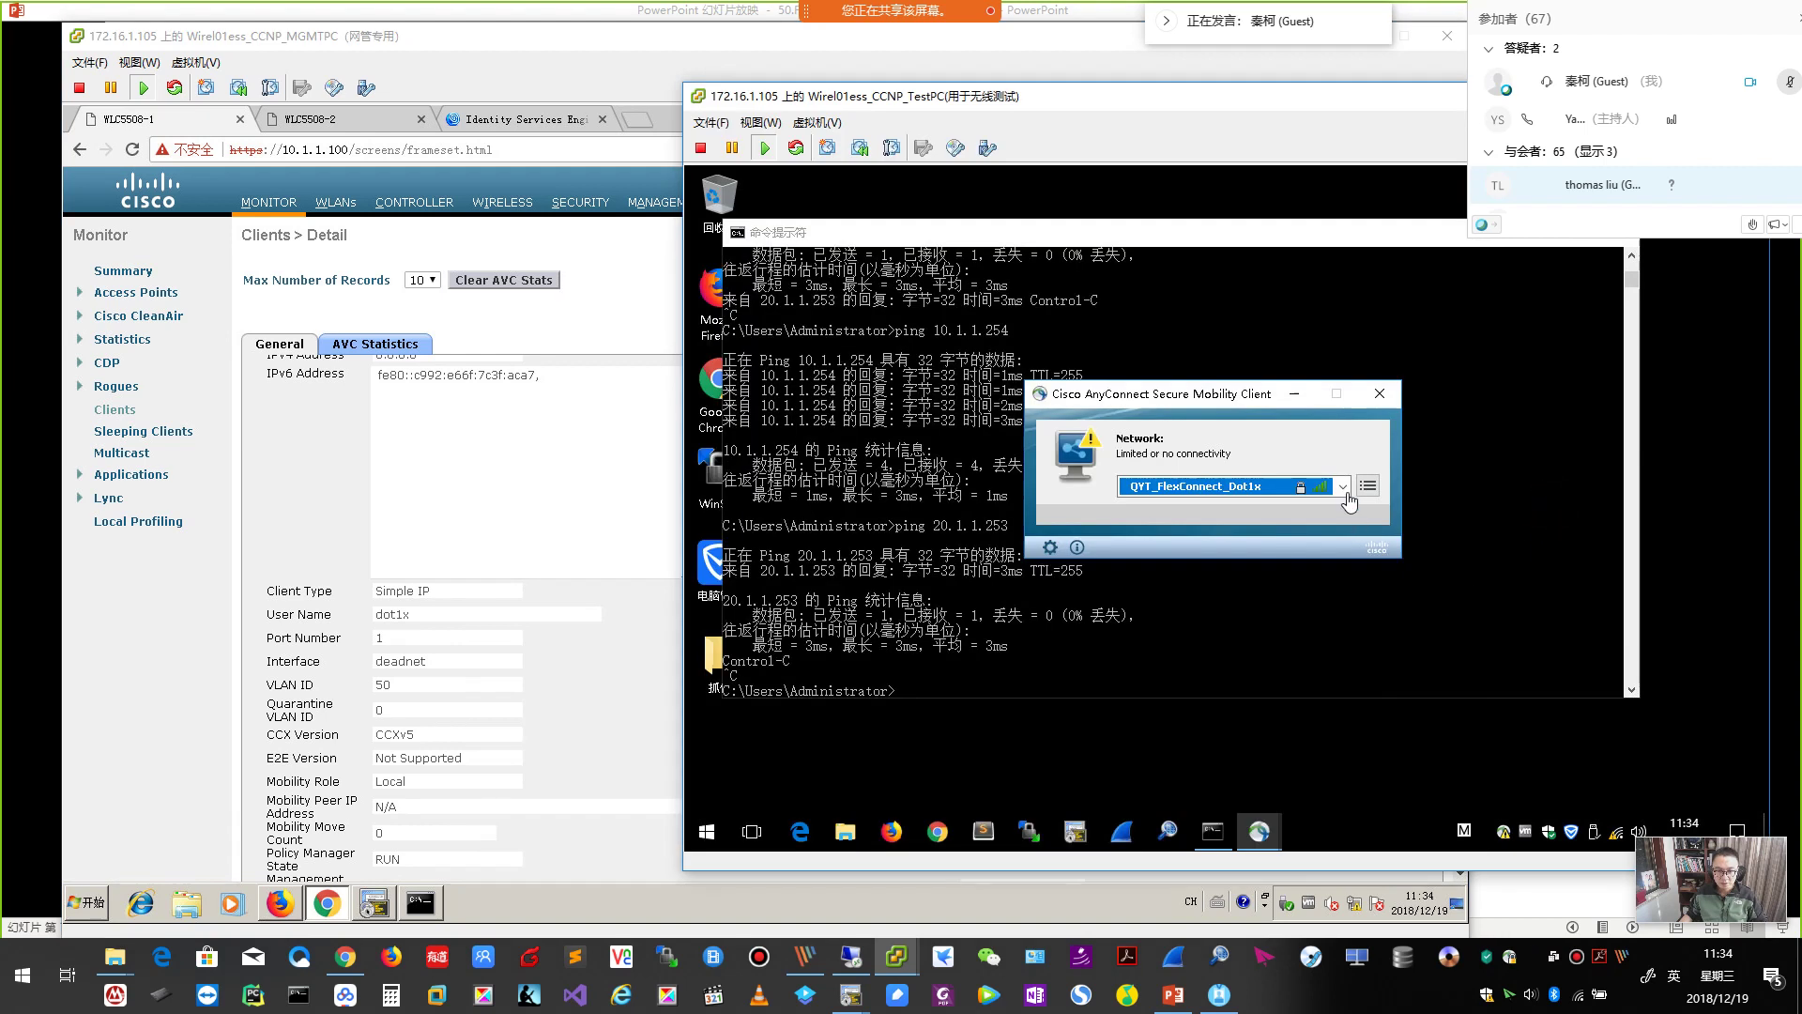
left_click(1344, 487)
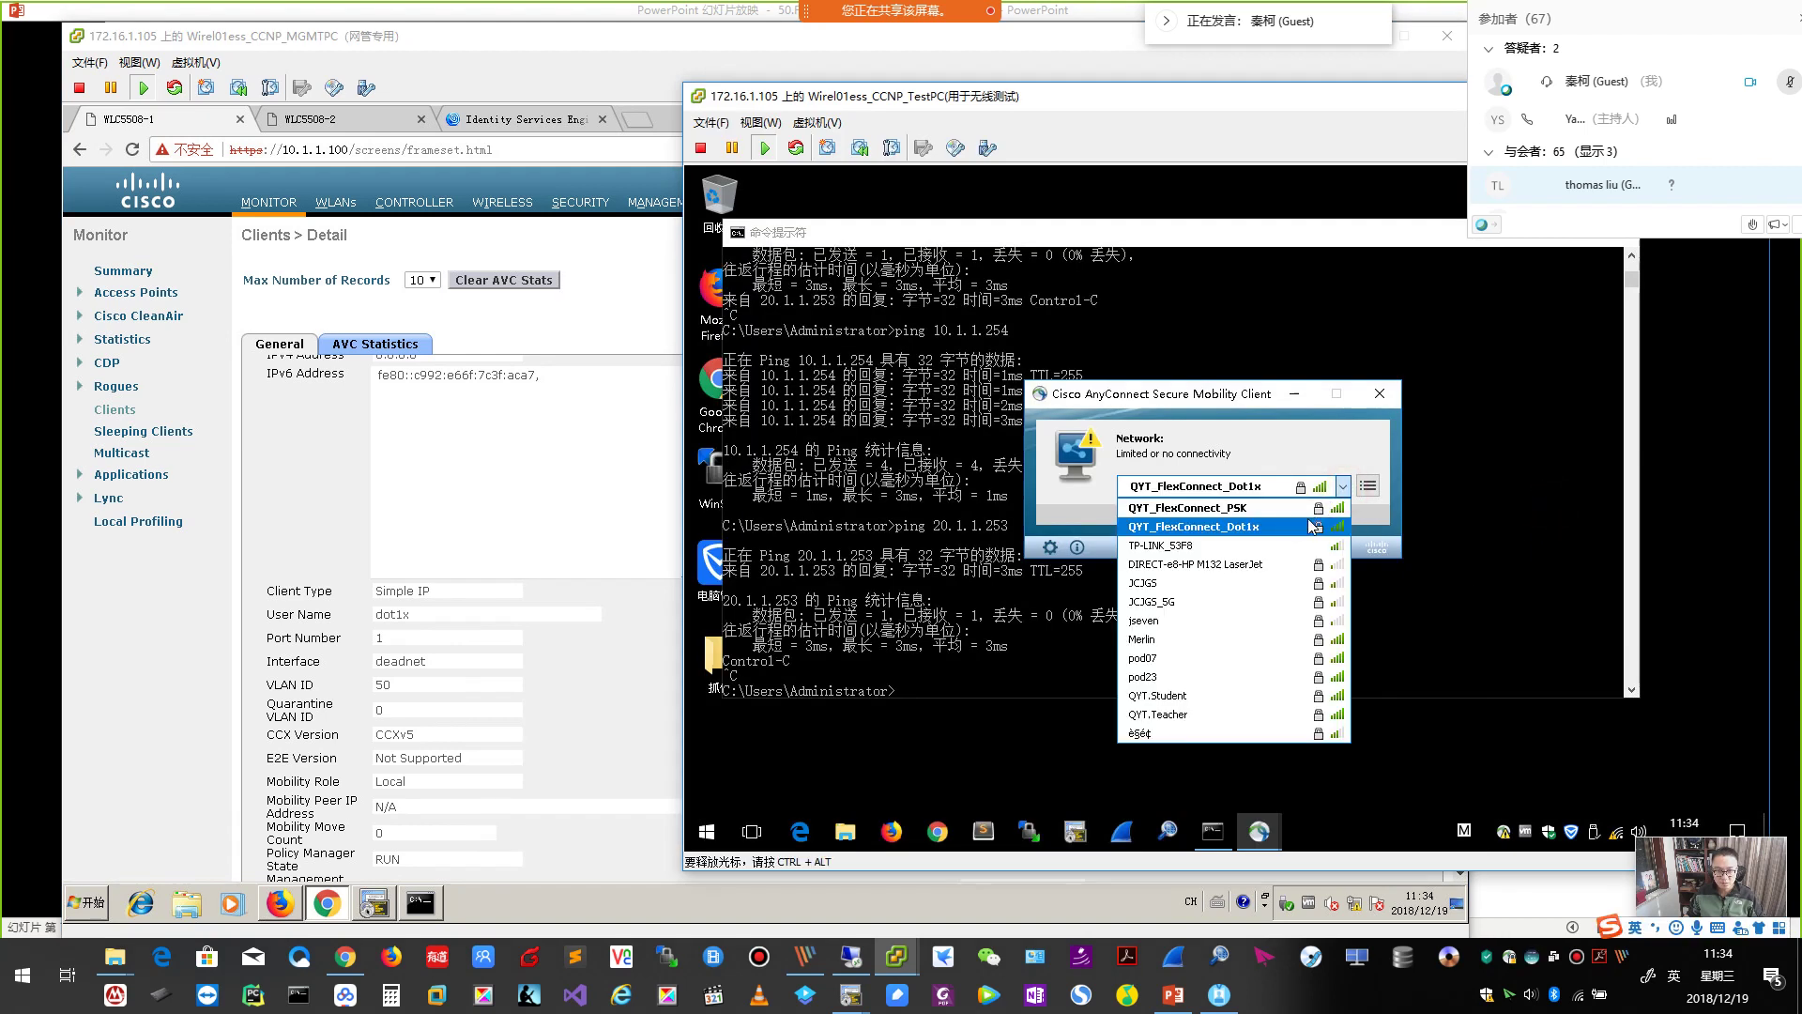
left_click(1221, 527)
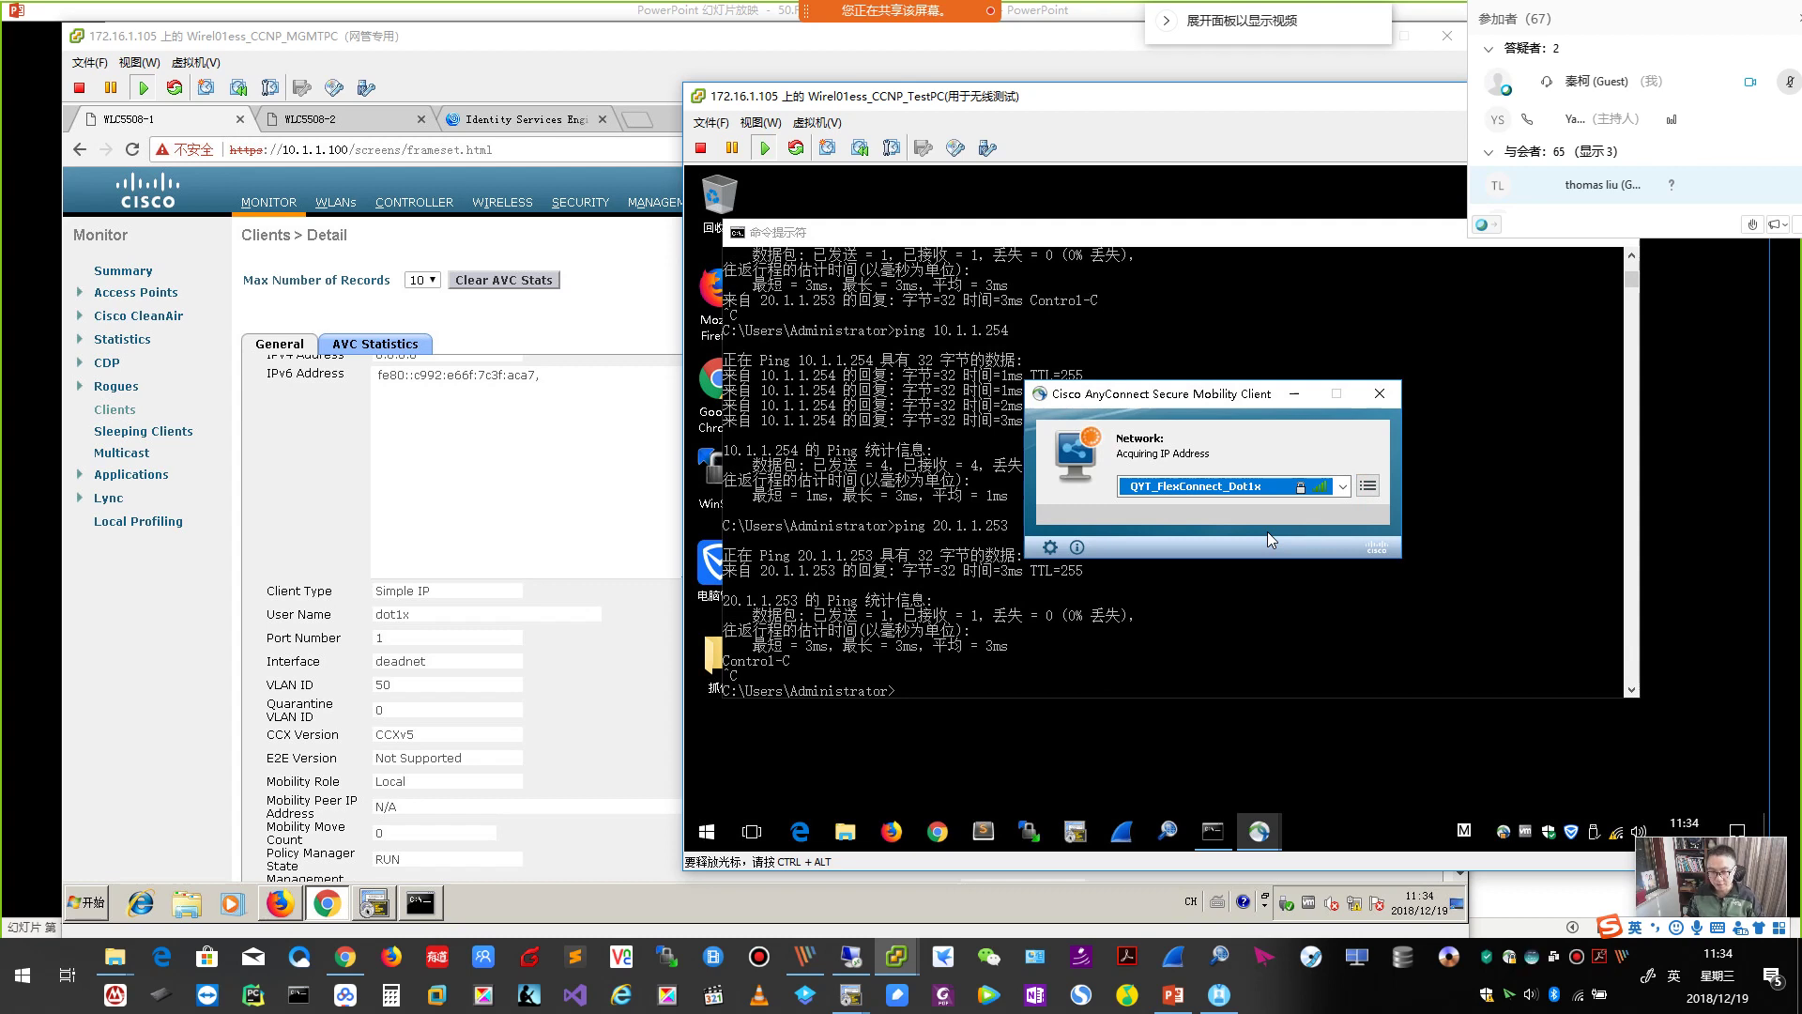
Open the client's details on the WLC and highlight Local data switching on VLAN 50.
left_click(556, 466)
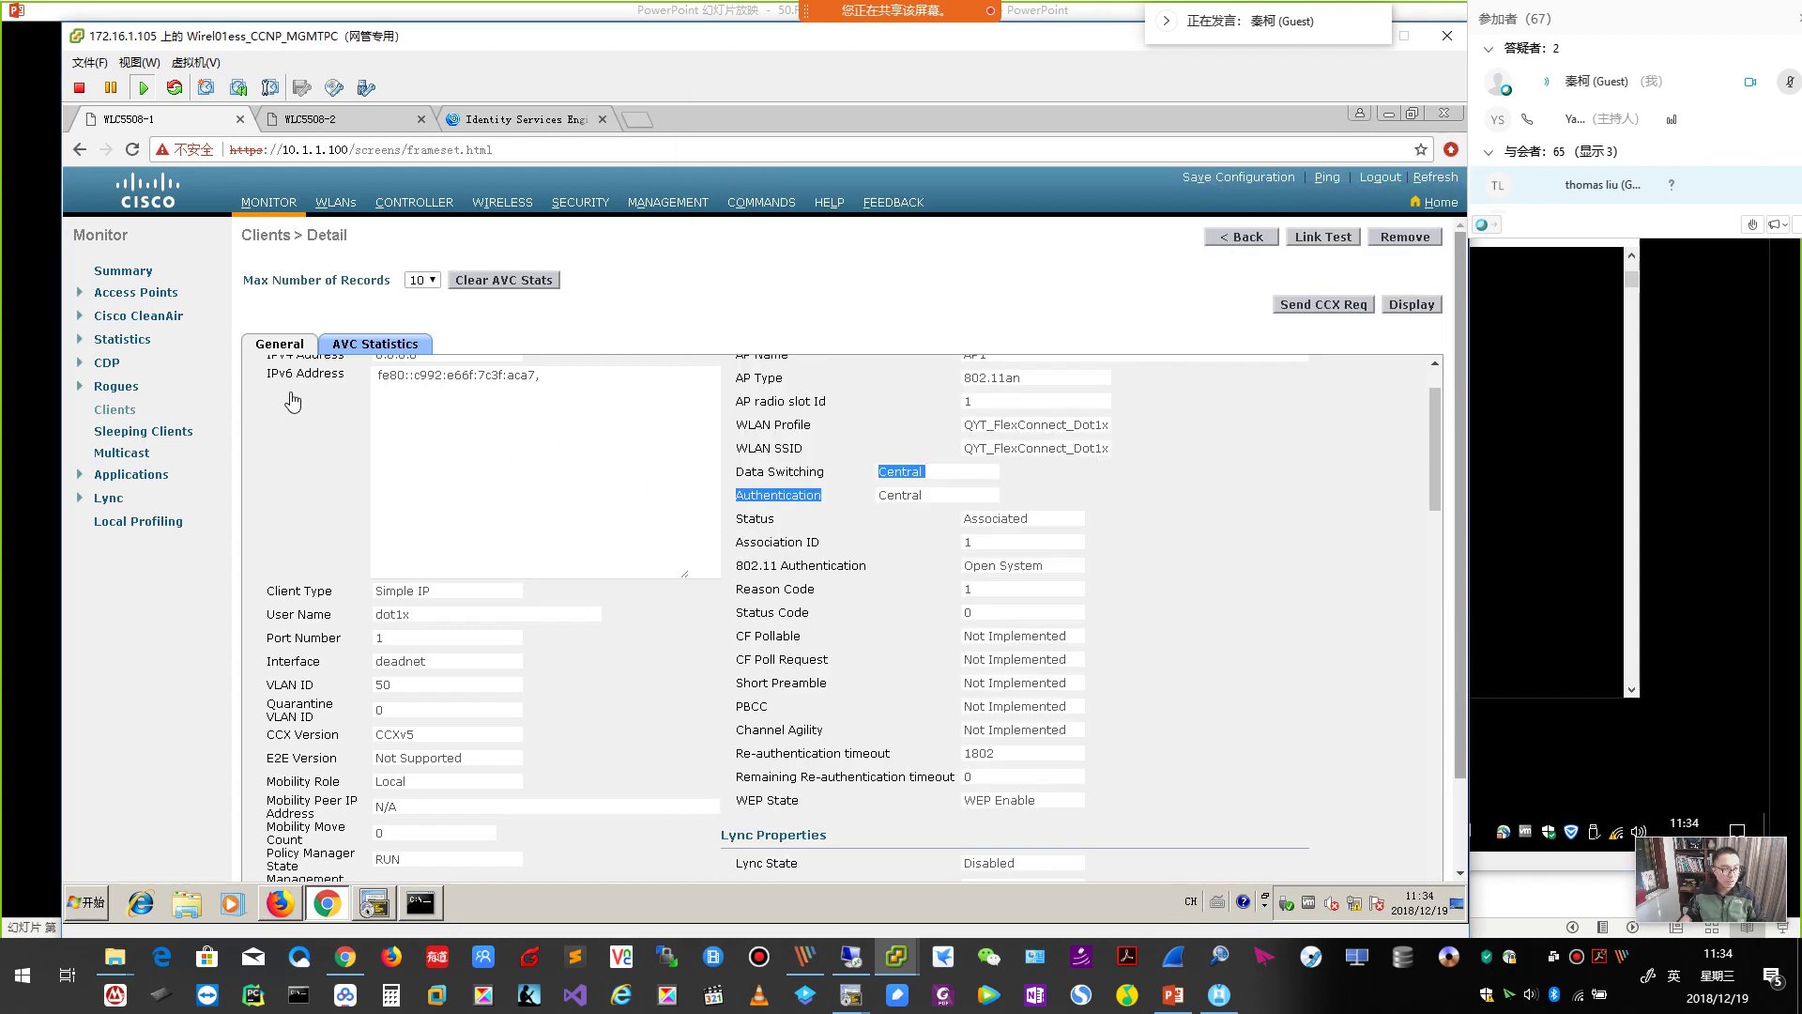
left_click(117, 413)
left_click(314, 357)
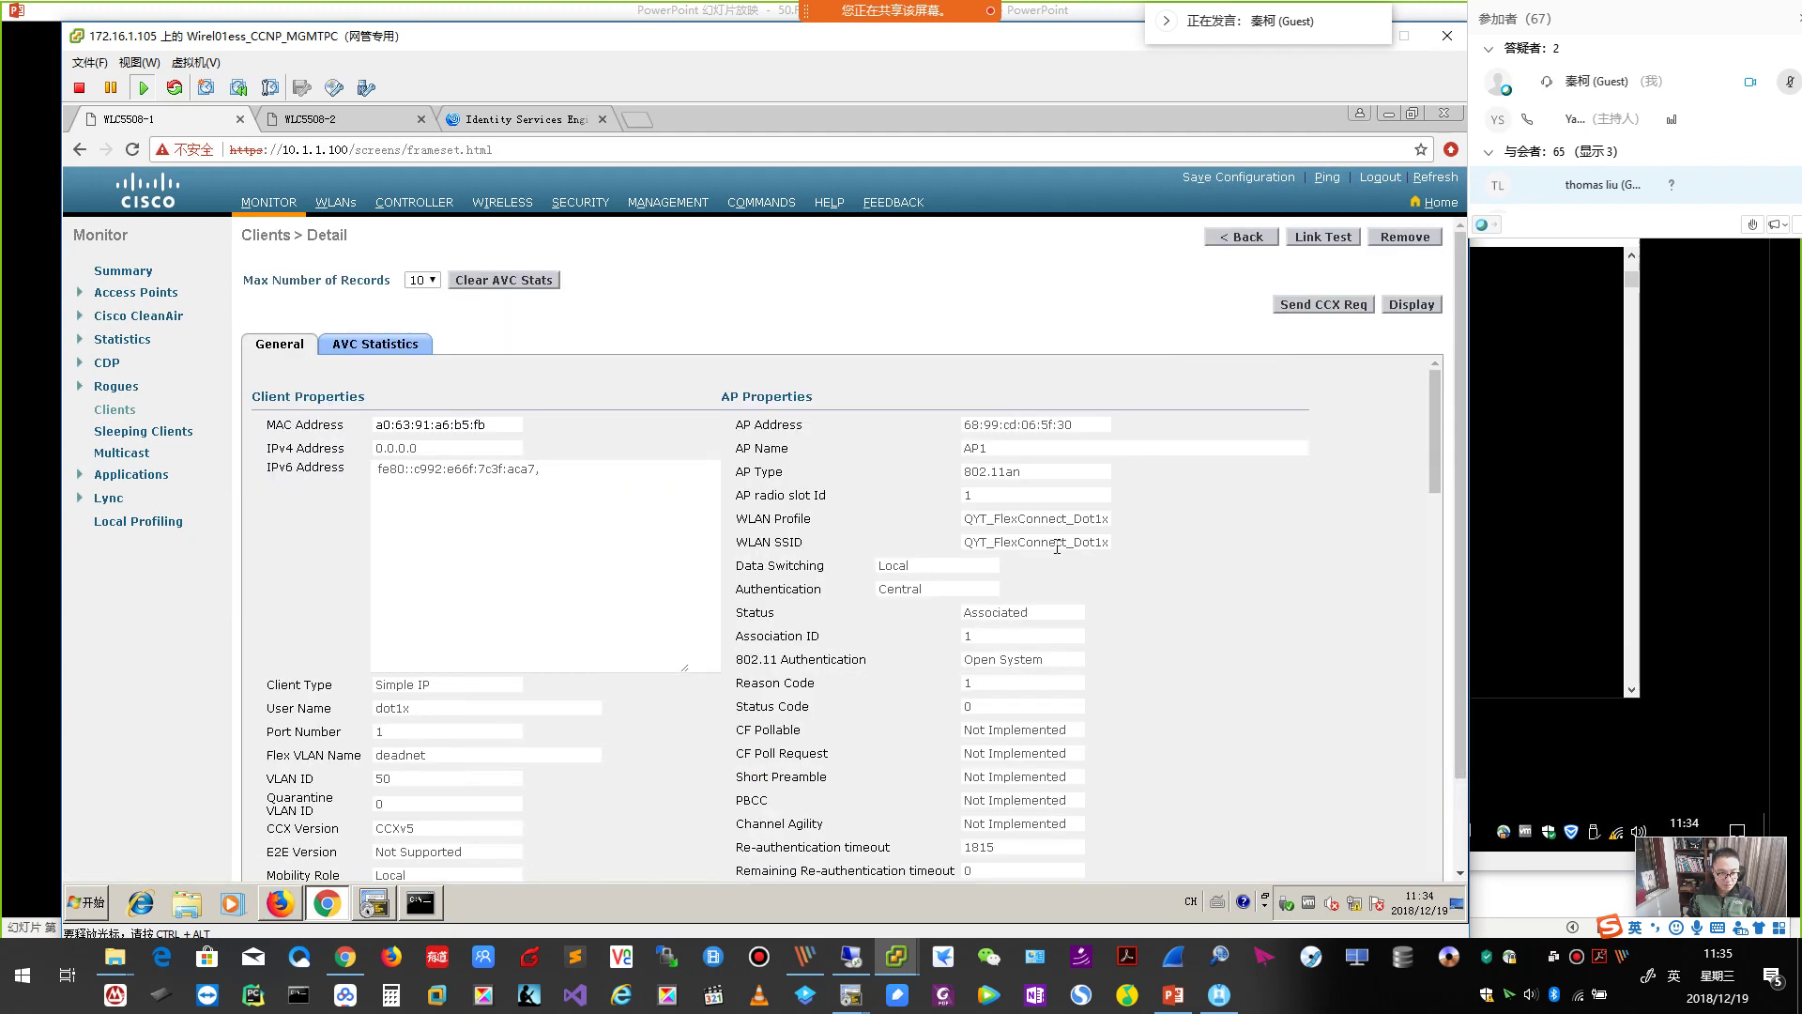
scroll(1057, 546, "down", 5)
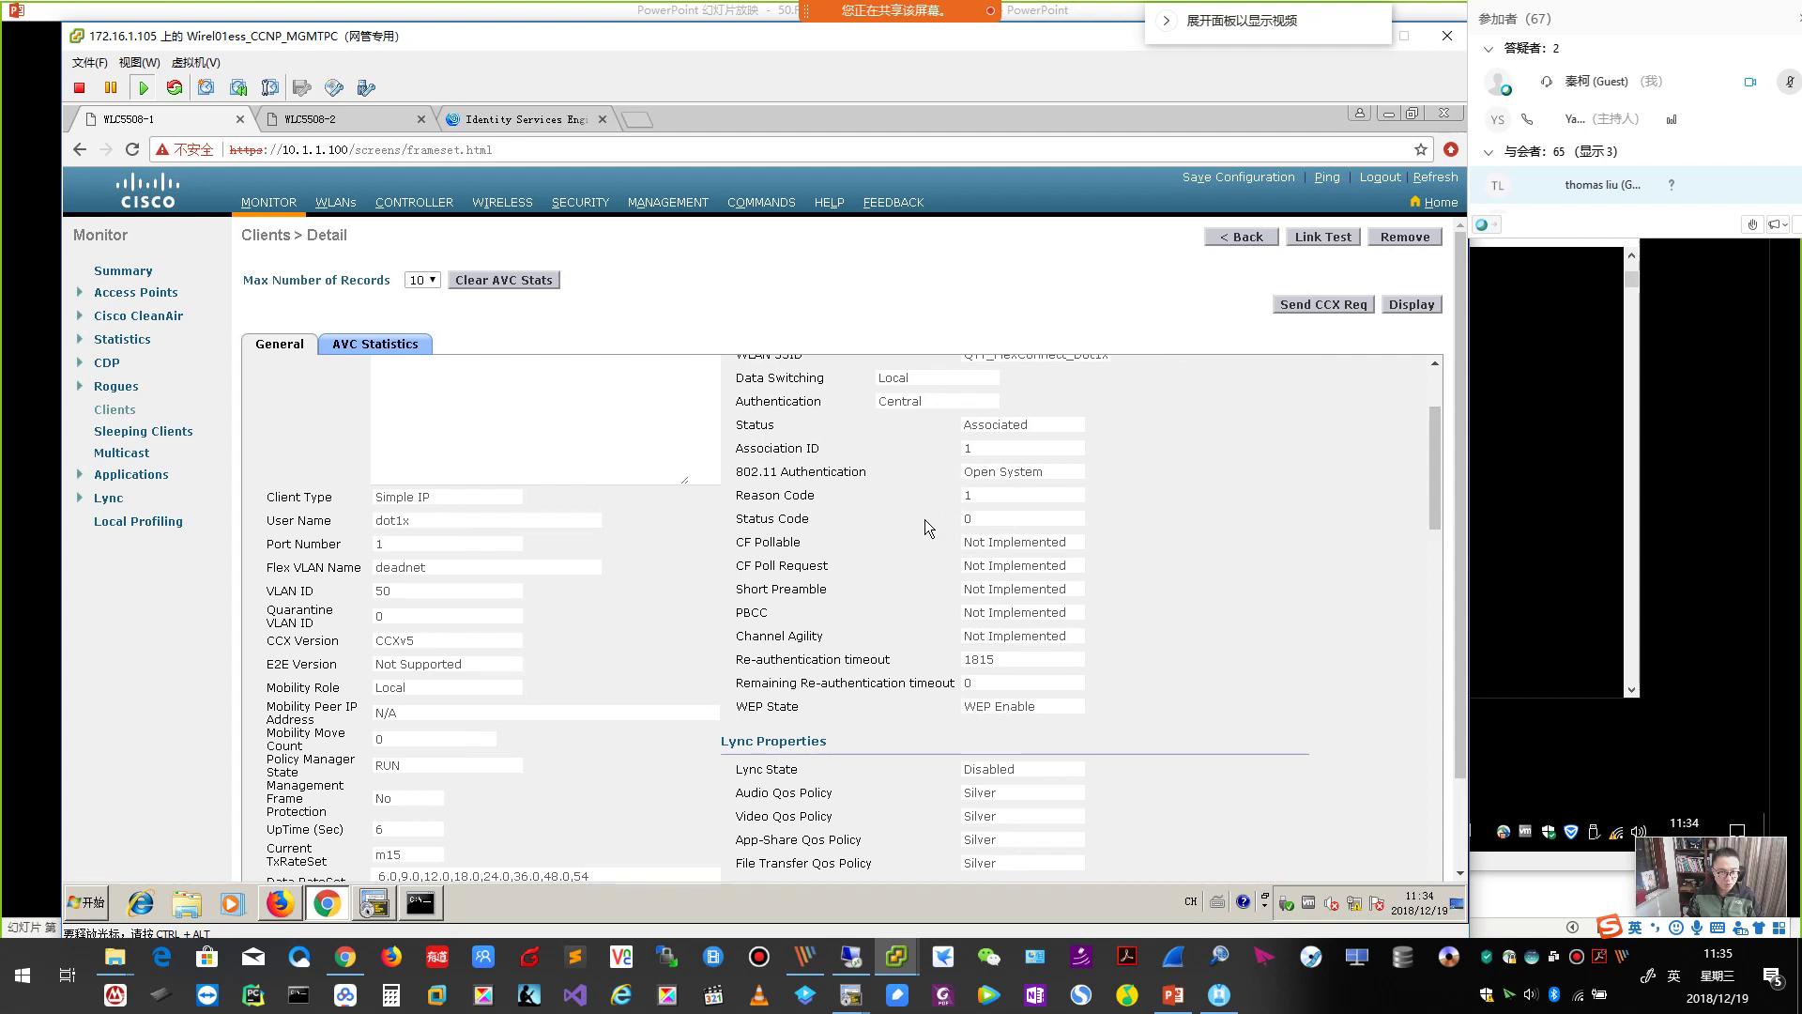
scroll(926, 520, "up", 5)
left_click_drag(926, 585, 823, 589)
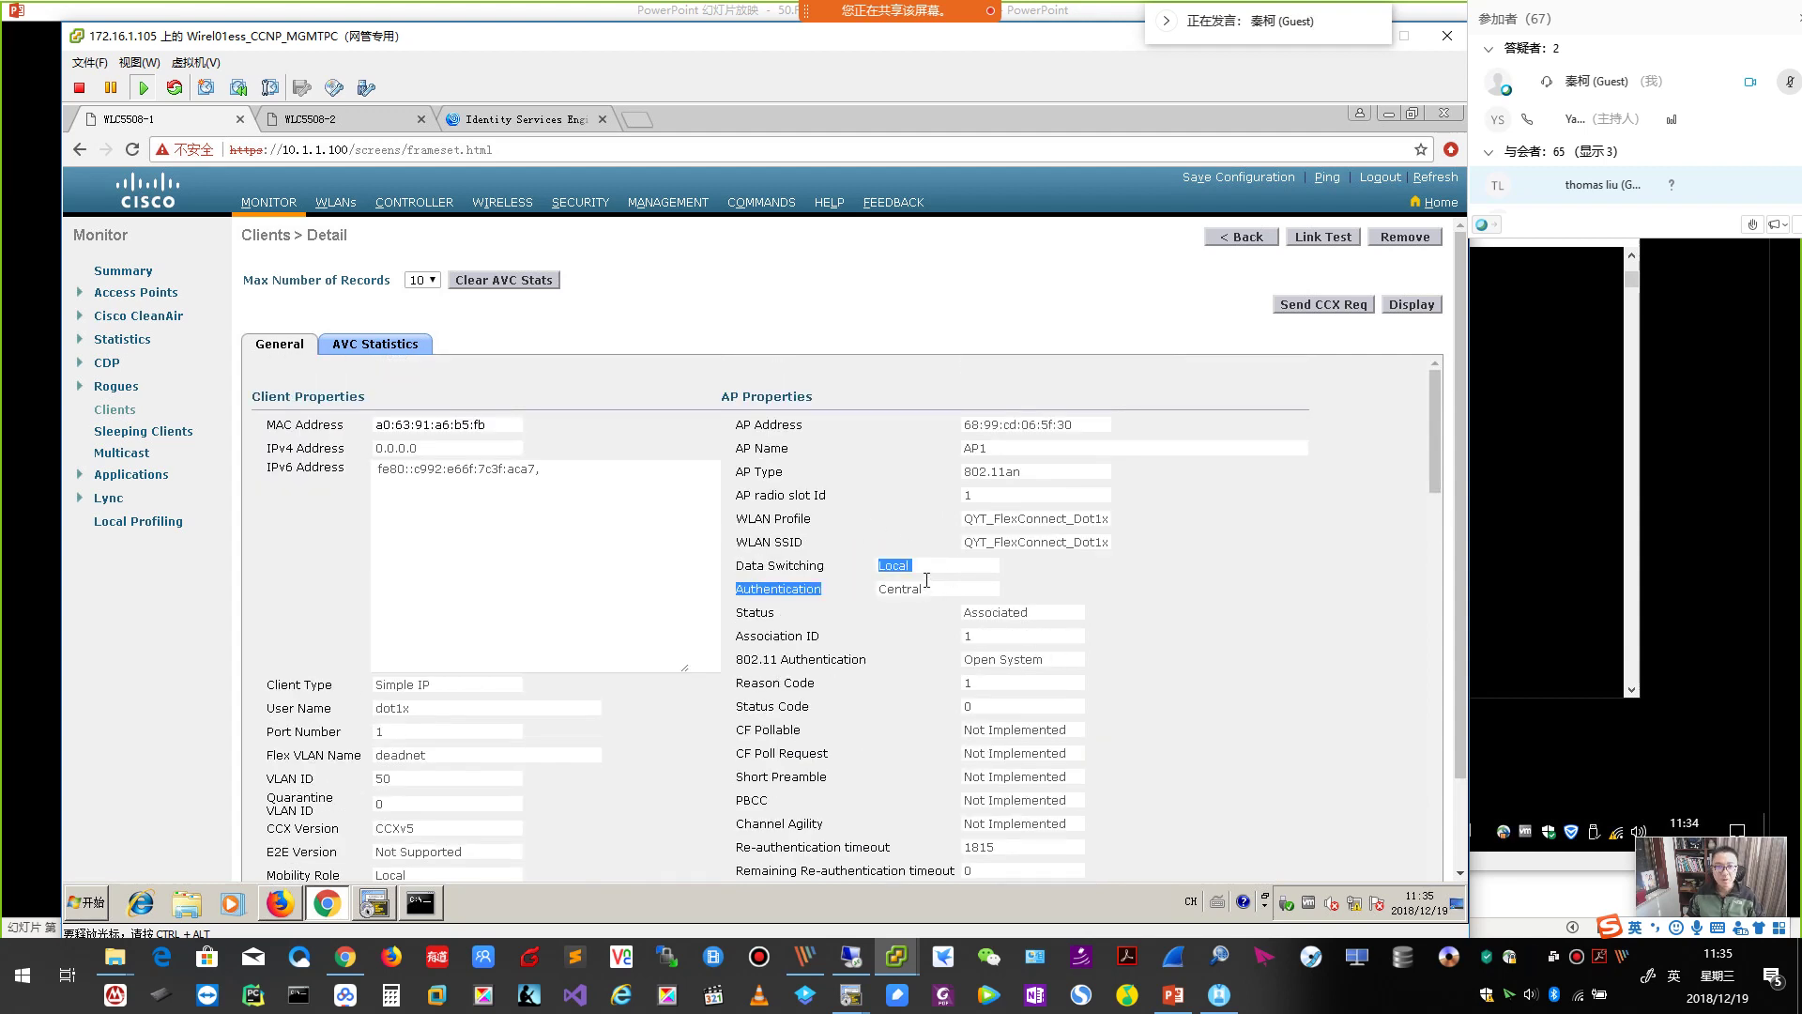
key("alt+Tab")
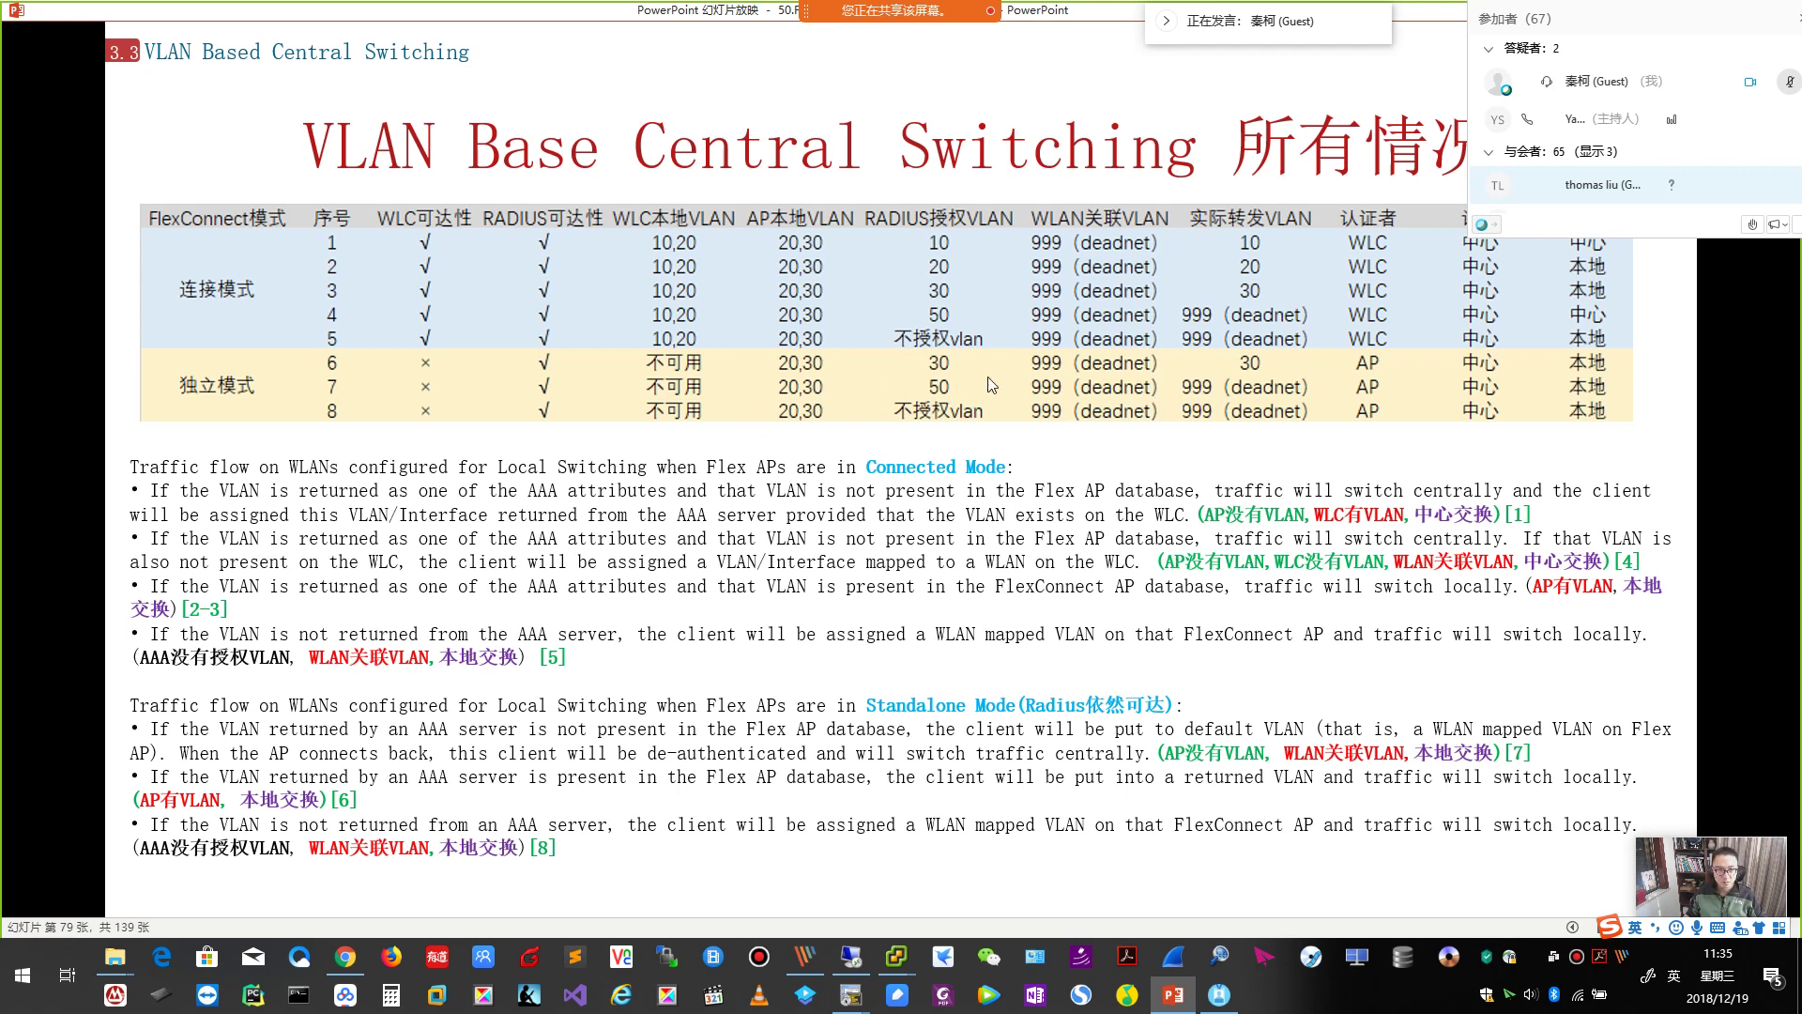
Page through the slides to the AP static address slide, then bring back the WLC client details.
key("Right")
key("Right")
key("Right")
key("Right")
key("Right")
key("Right")
key("Right")
key("Right")
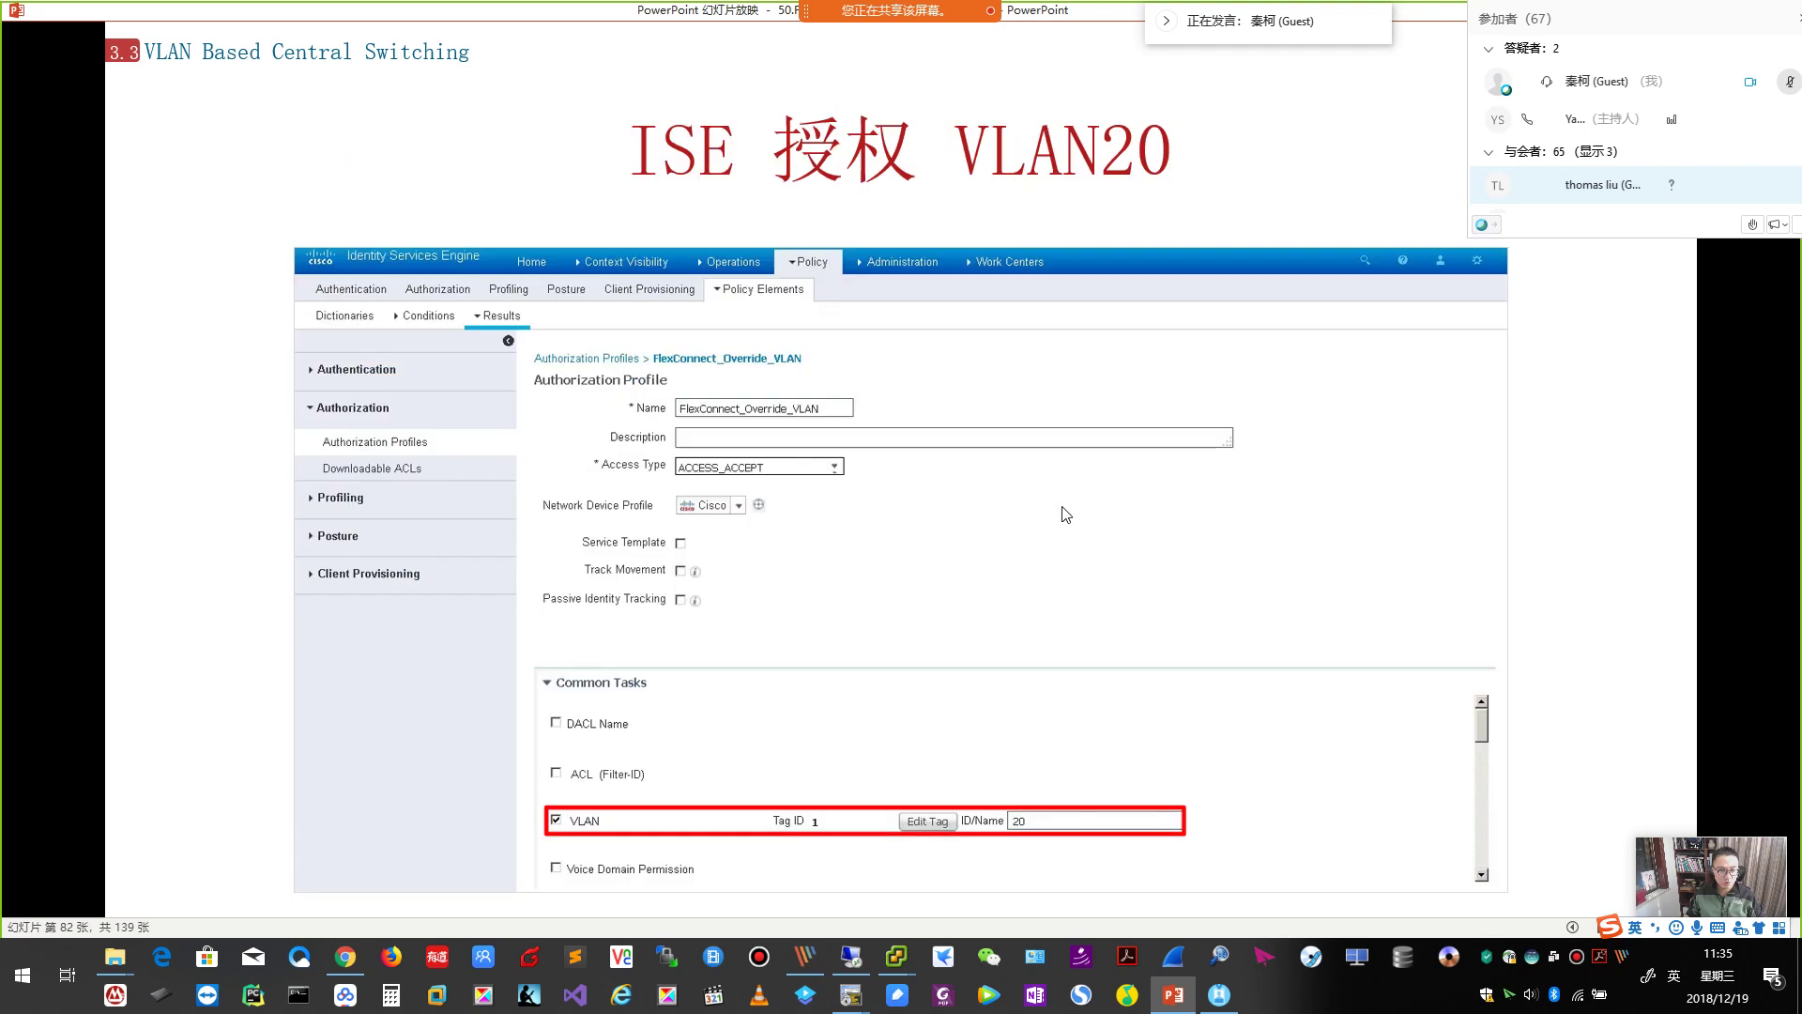
key("Right")
key("Right")
key("Right")
key("Right")
key("Right")
key("Right")
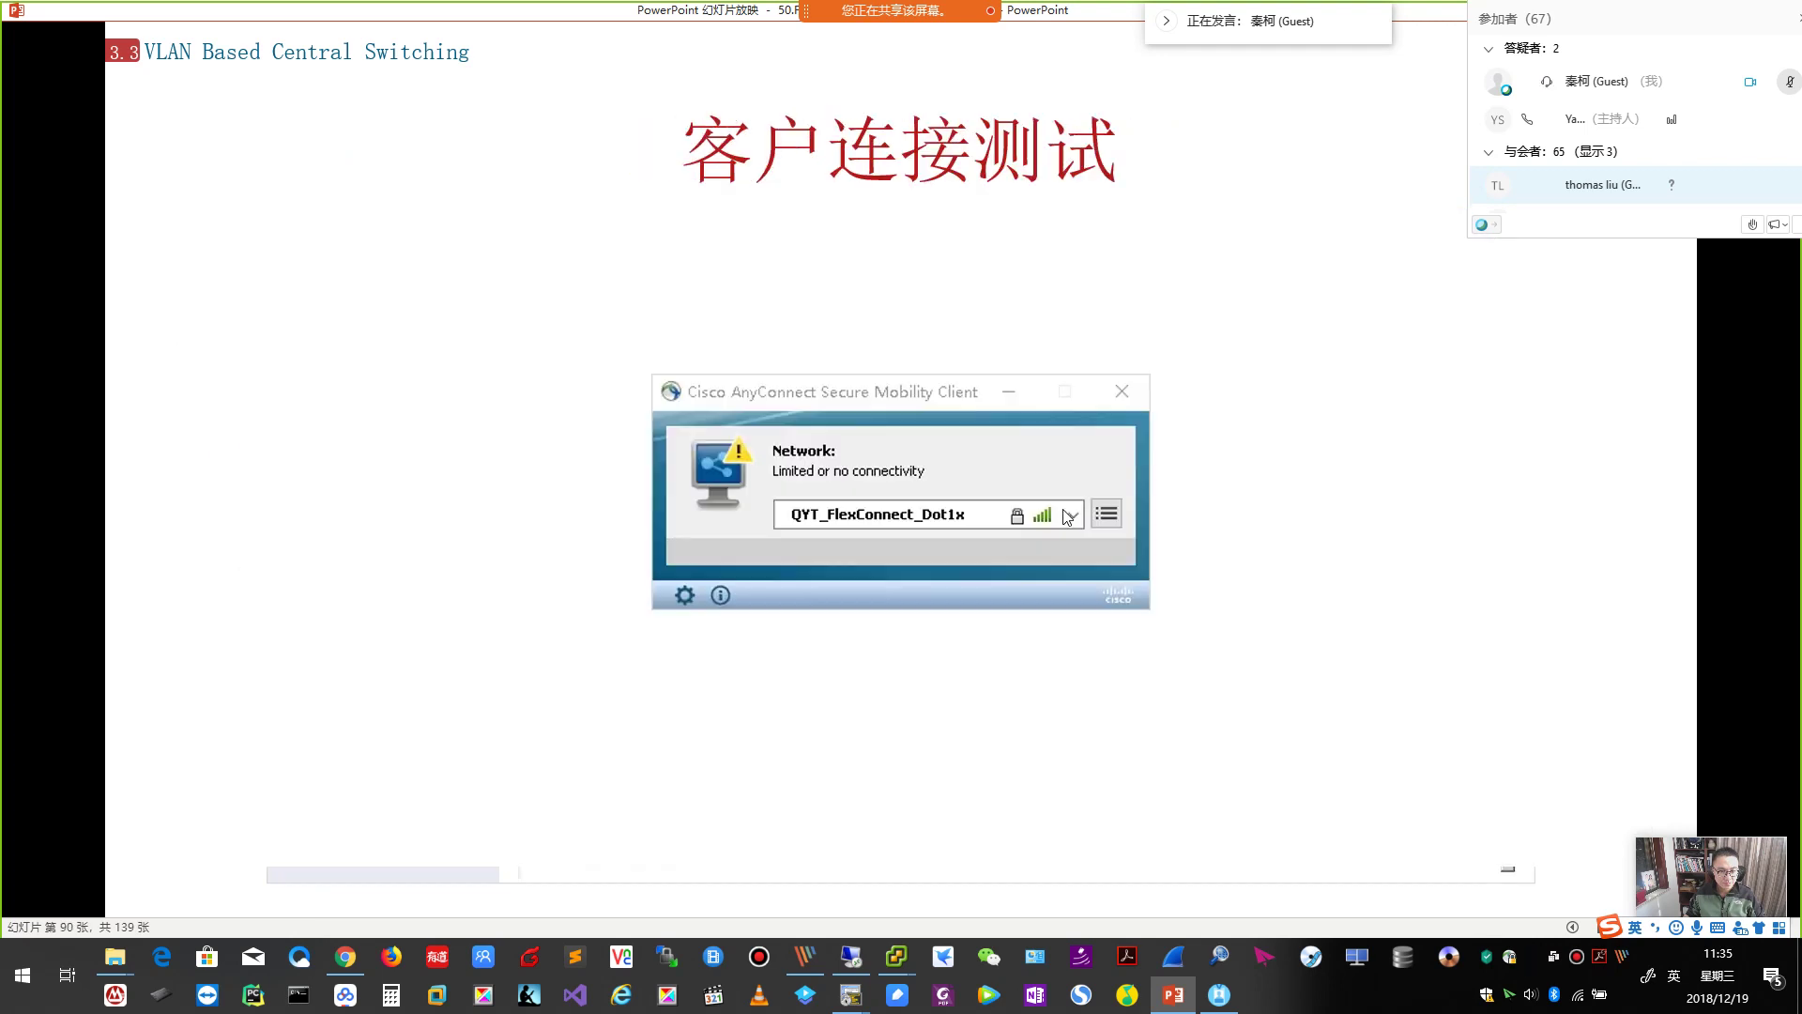
key("Right")
key("Right")
key("Right")
key("Right")
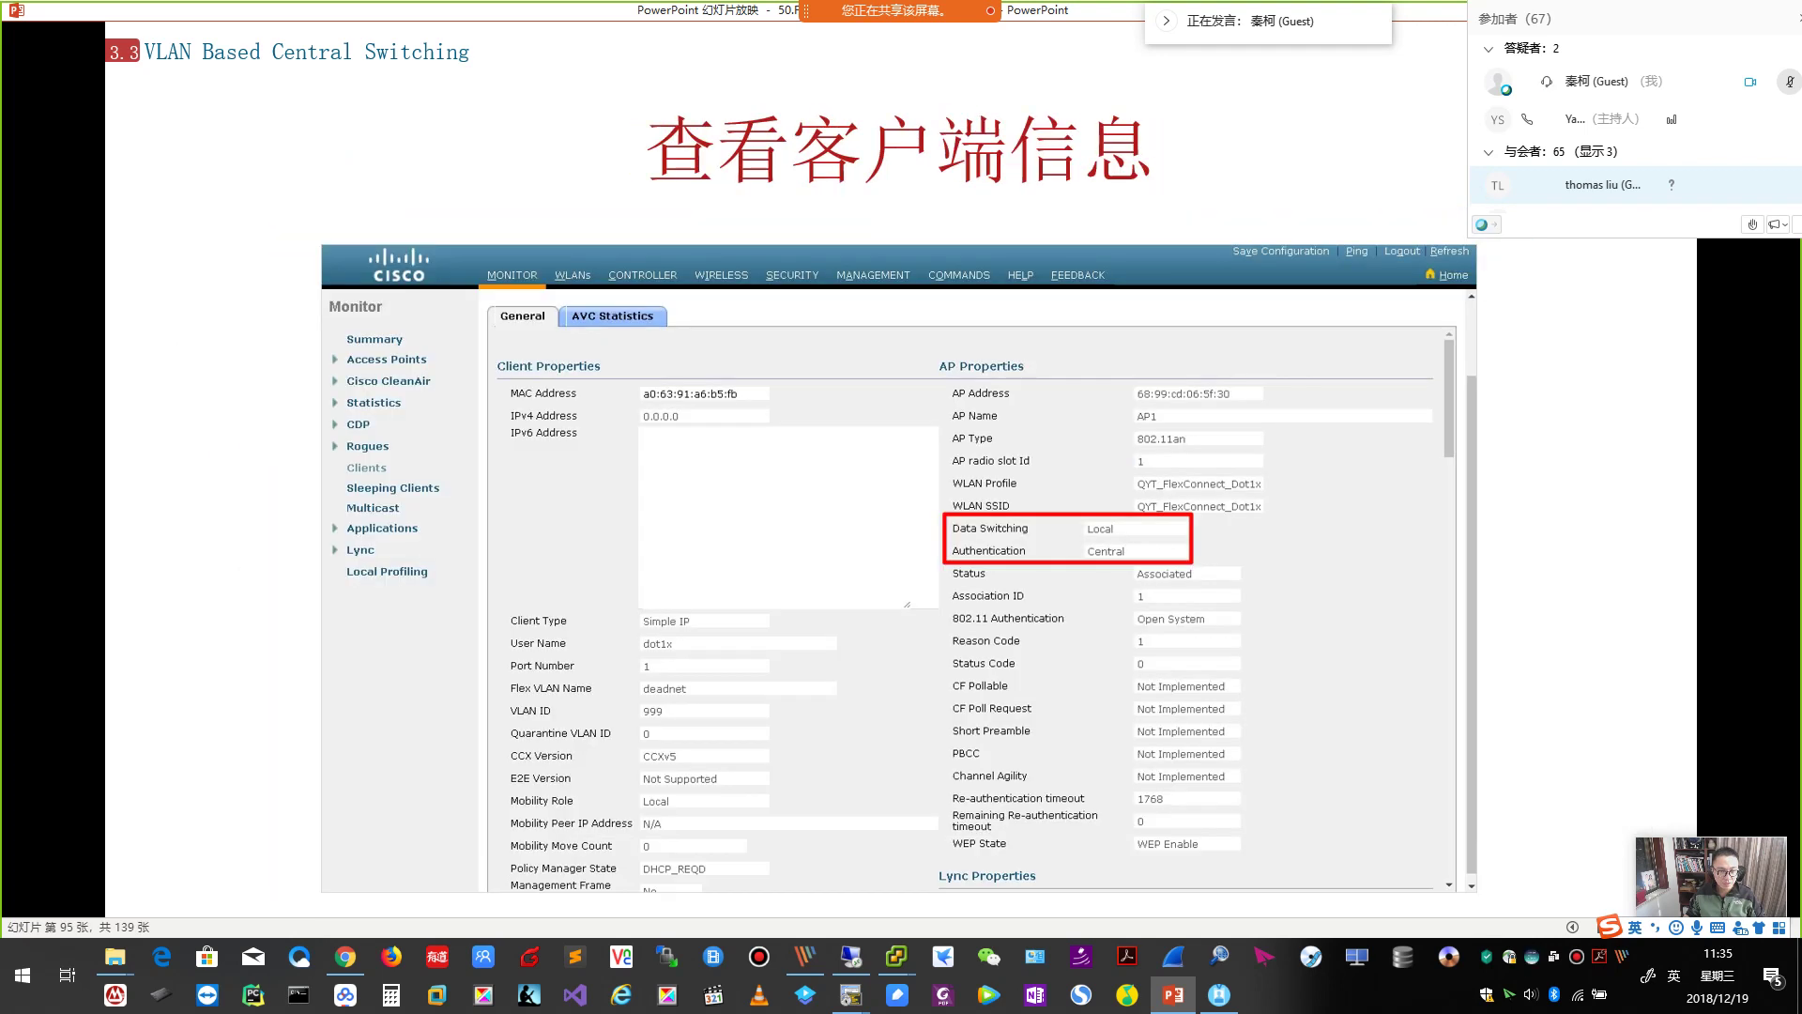
key("Right")
key("Left")
key("Left")
mouse_move(898, 957)
left_click(915, 878)
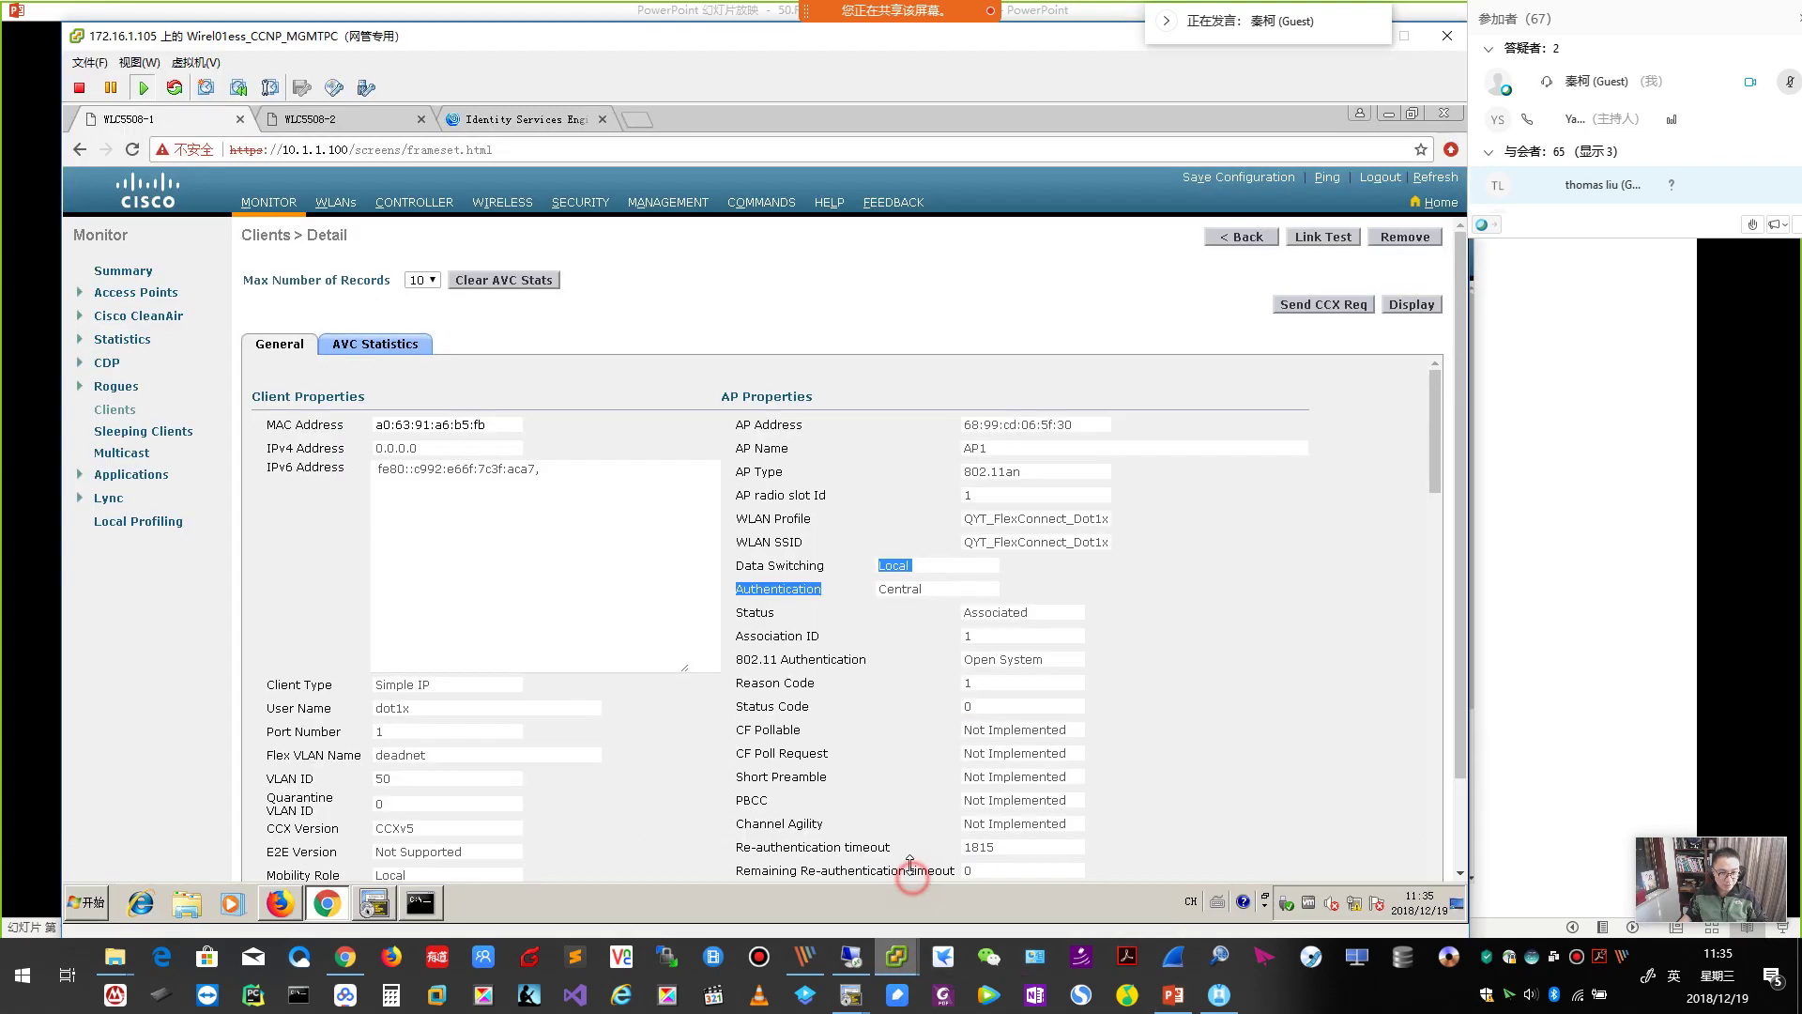
View AP1's details, check the primary RADIUS server slide, and return to the WLC.
left_click(498, 203)
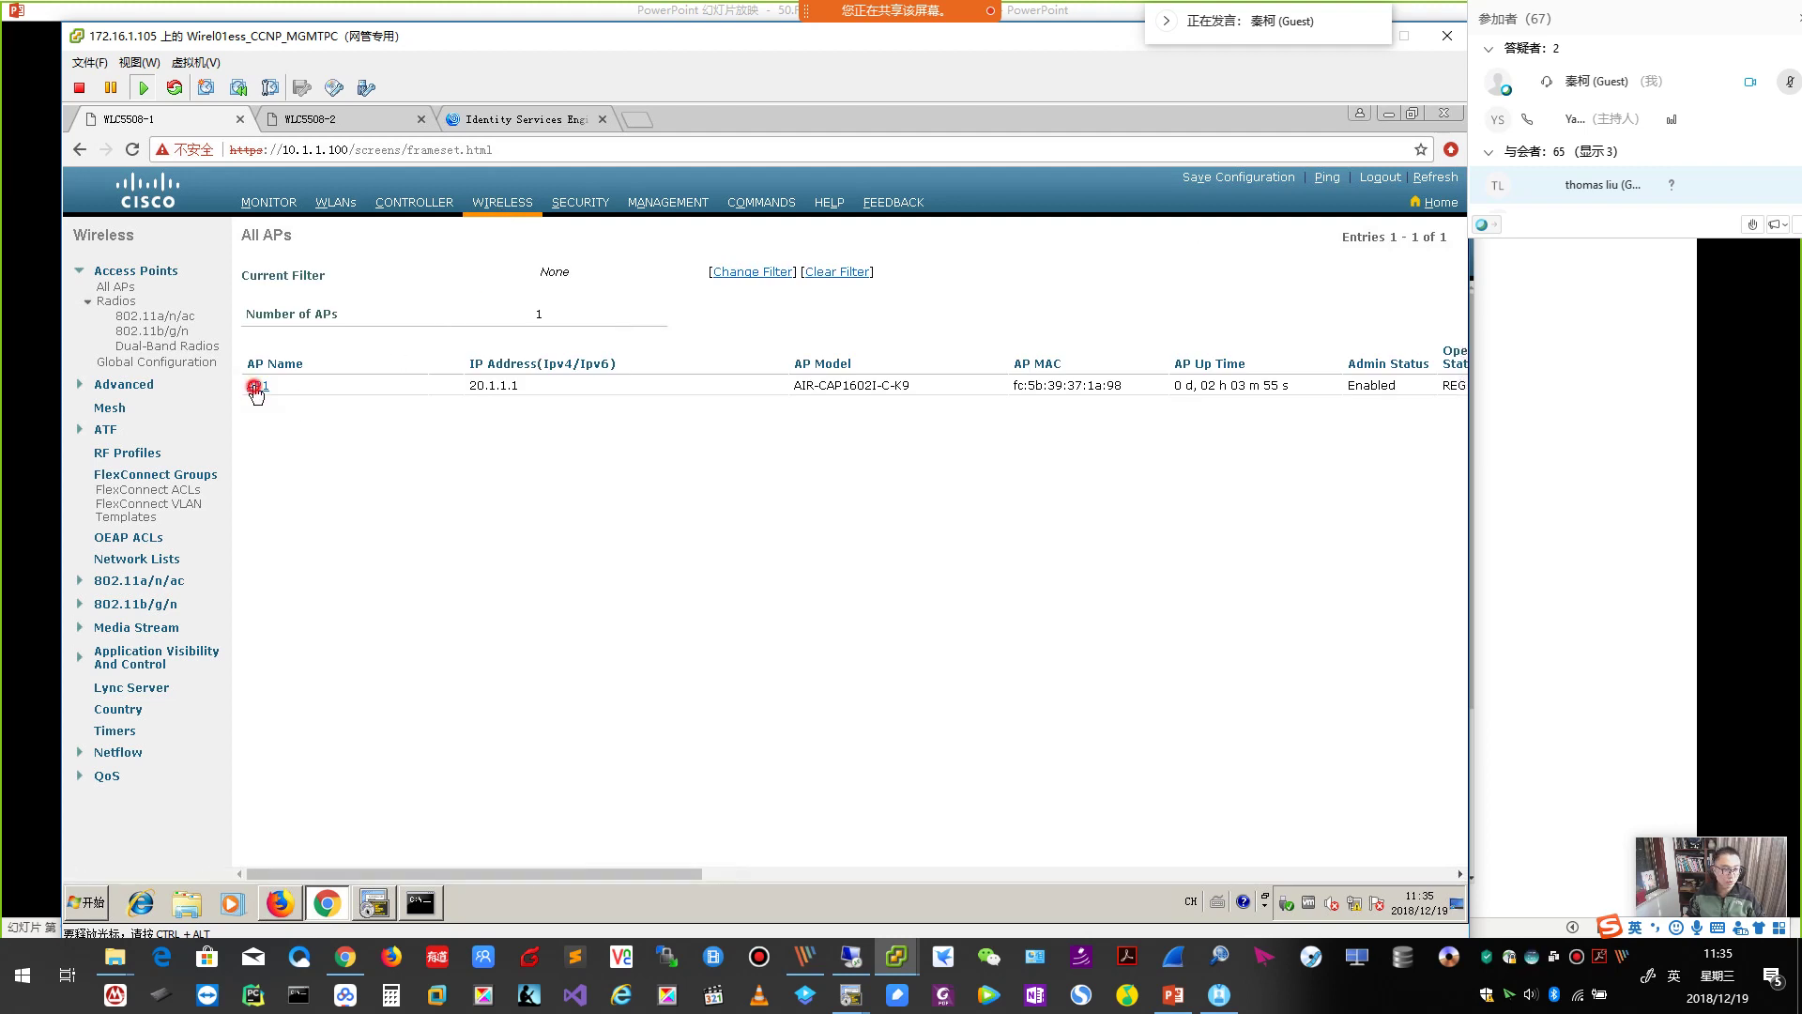
left_click(257, 386)
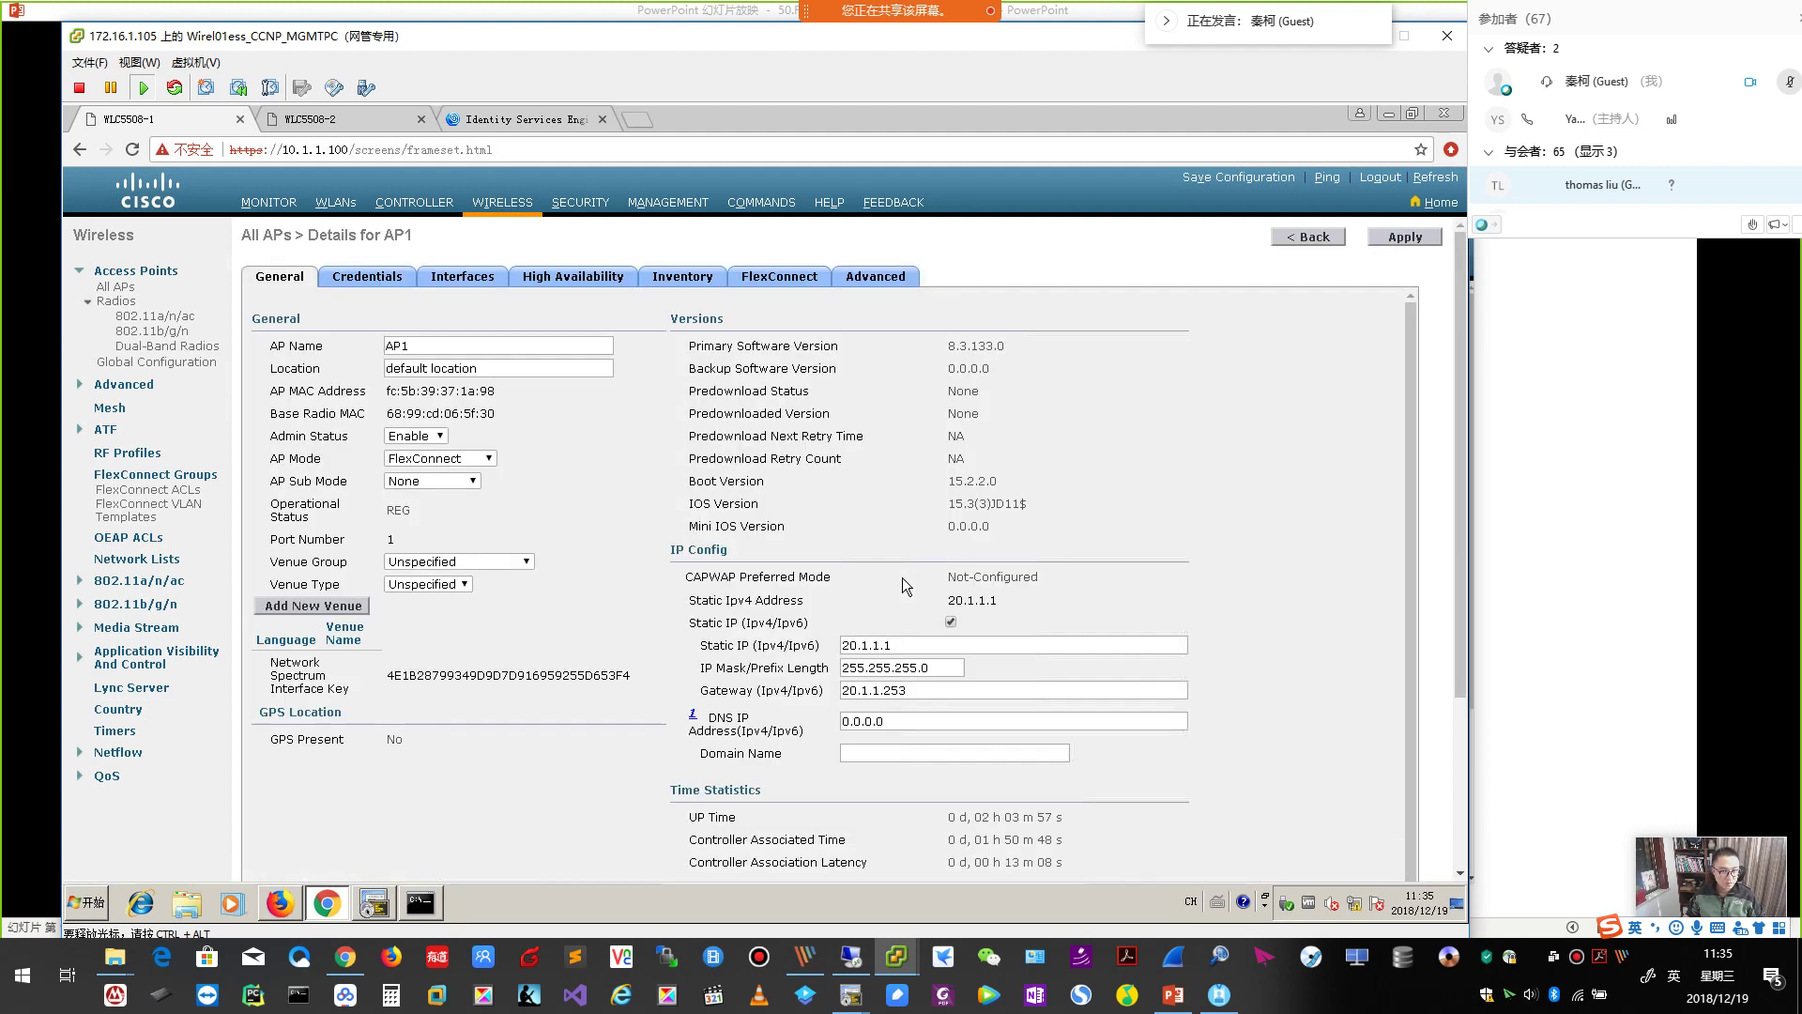
left_click(690, 16)
left_click(1023, 610)
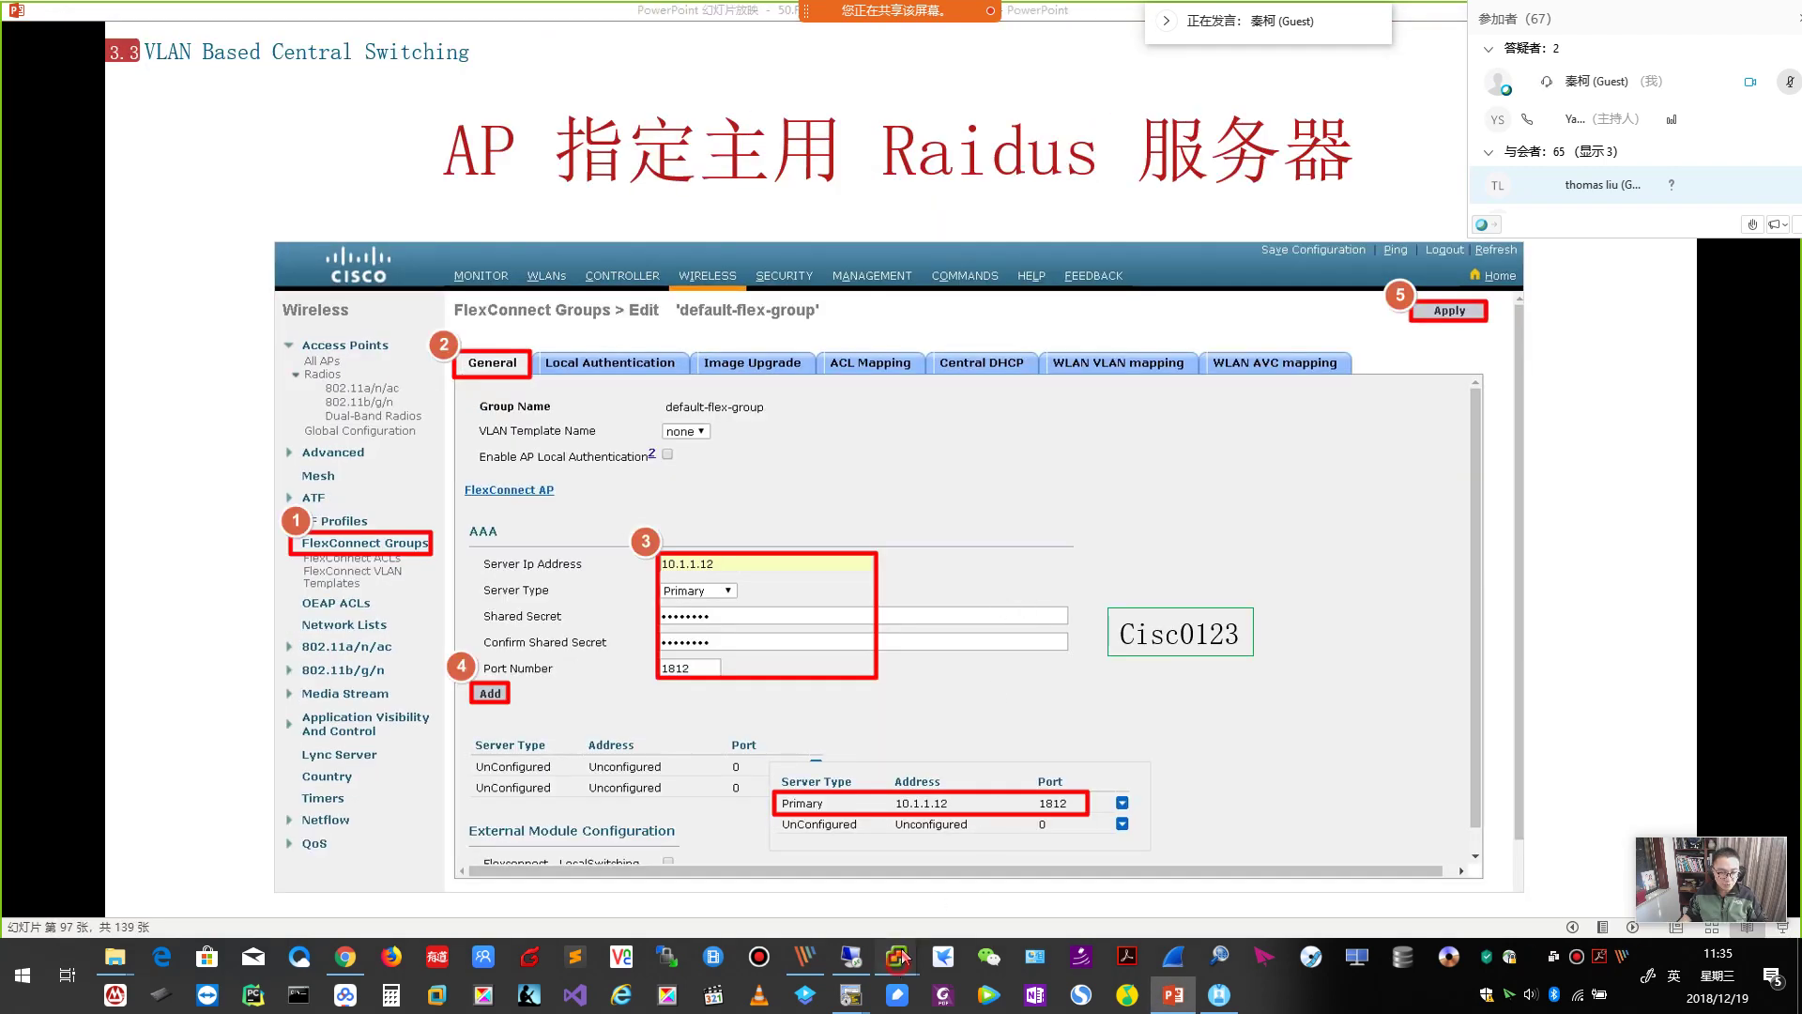
mouse_move(891, 953)
left_click(915, 878)
Add 10.1.1.12 with its shared secret as default-flex-group's primary RADIUS server and apply.
left_click(178, 476)
left_click(336, 313)
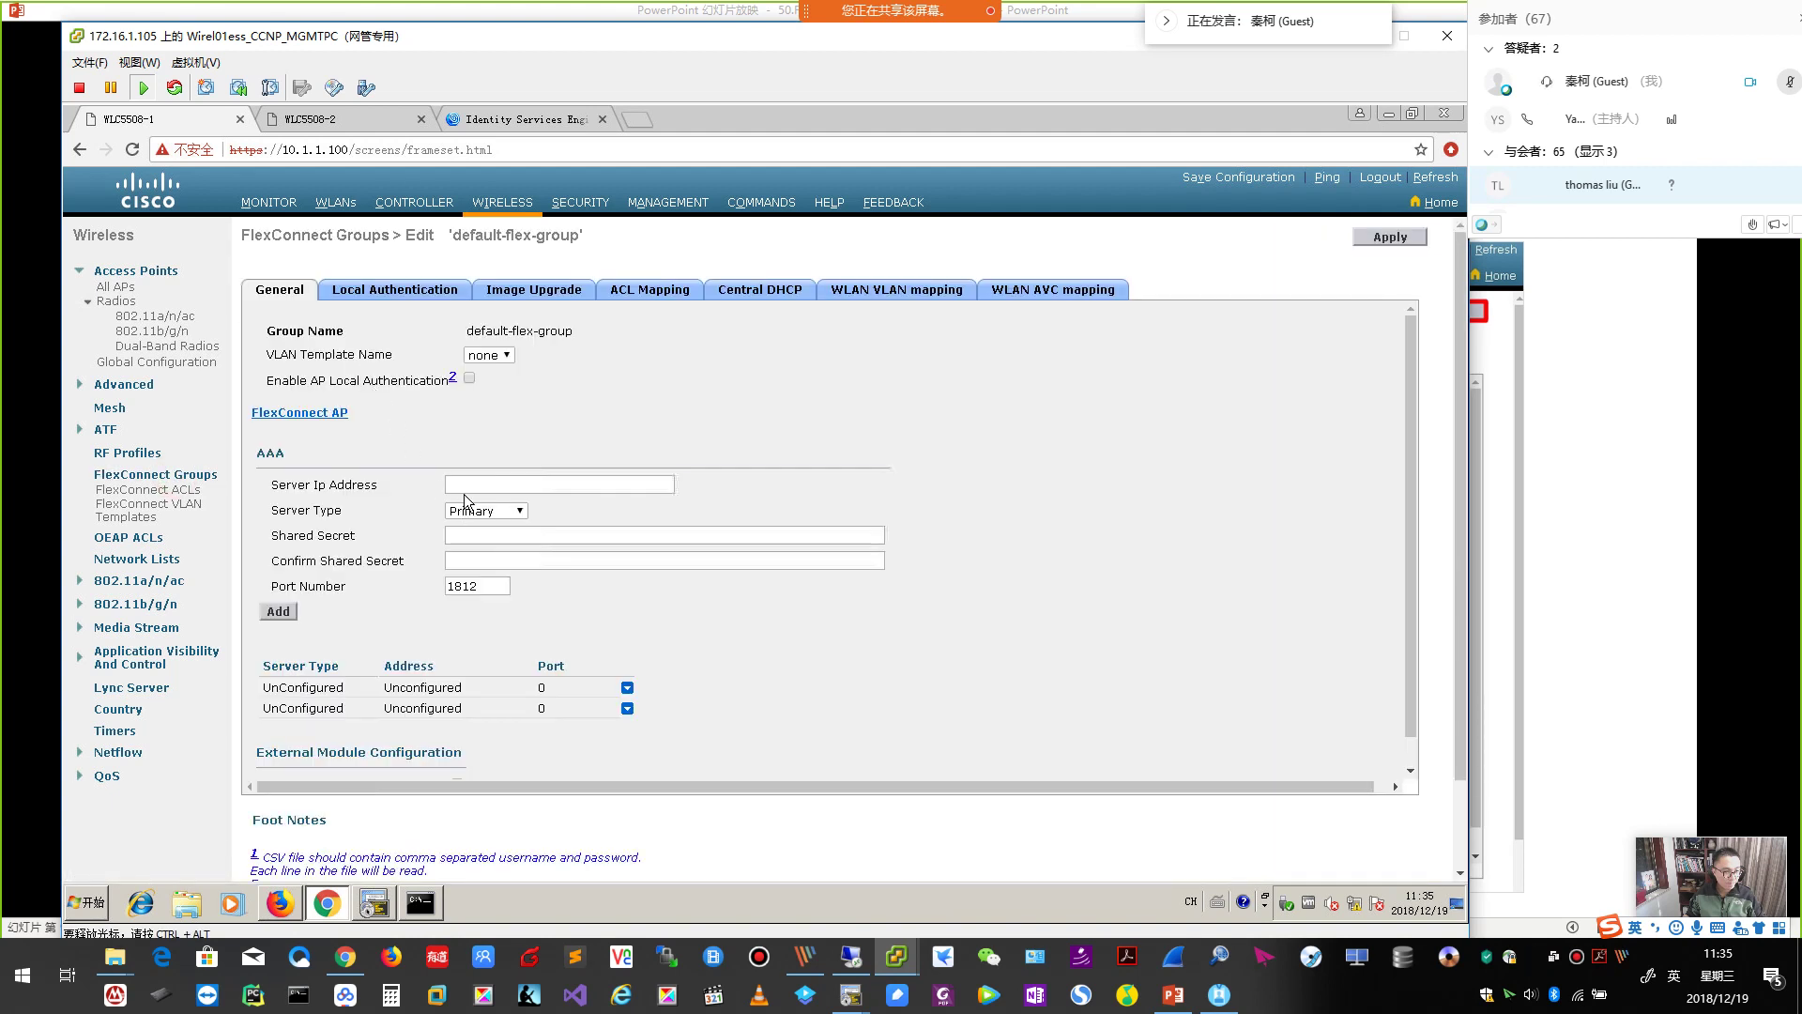
left_click(464, 487)
left_click(488, 508)
left_click(485, 534)
type("cisco123")
key("Tab")
type("cisco123")
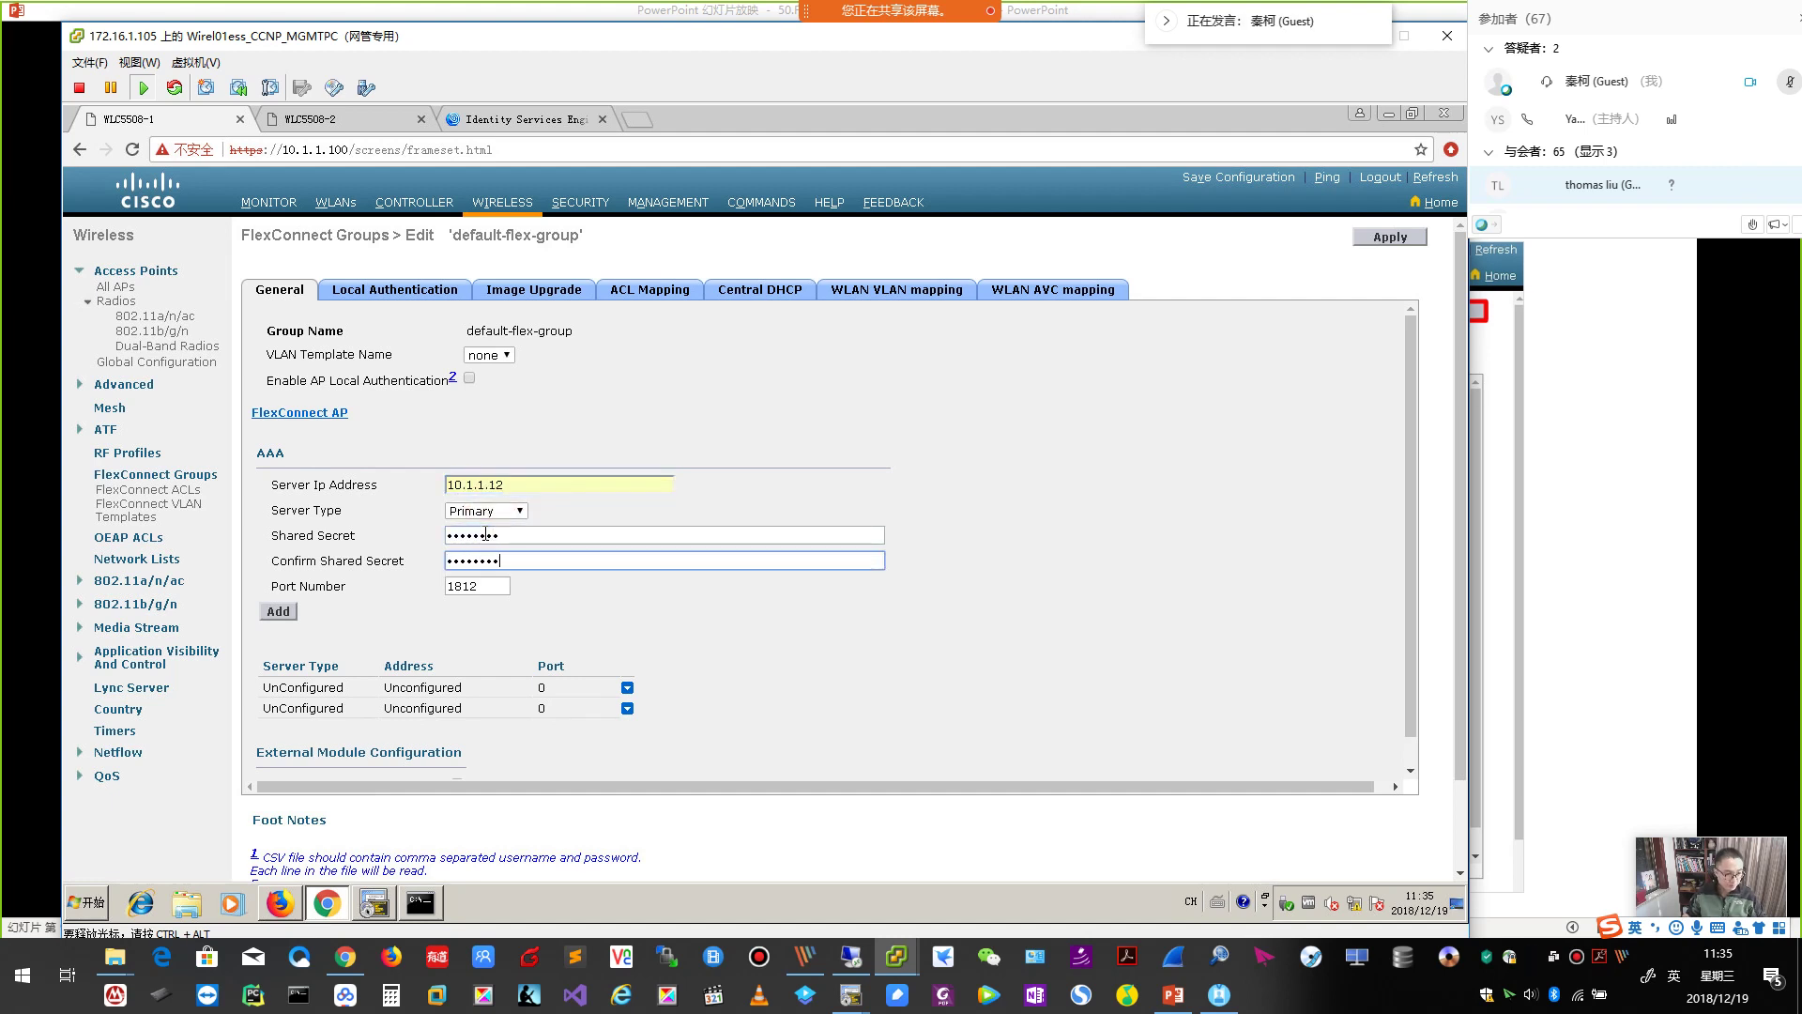
left_click(279, 612)
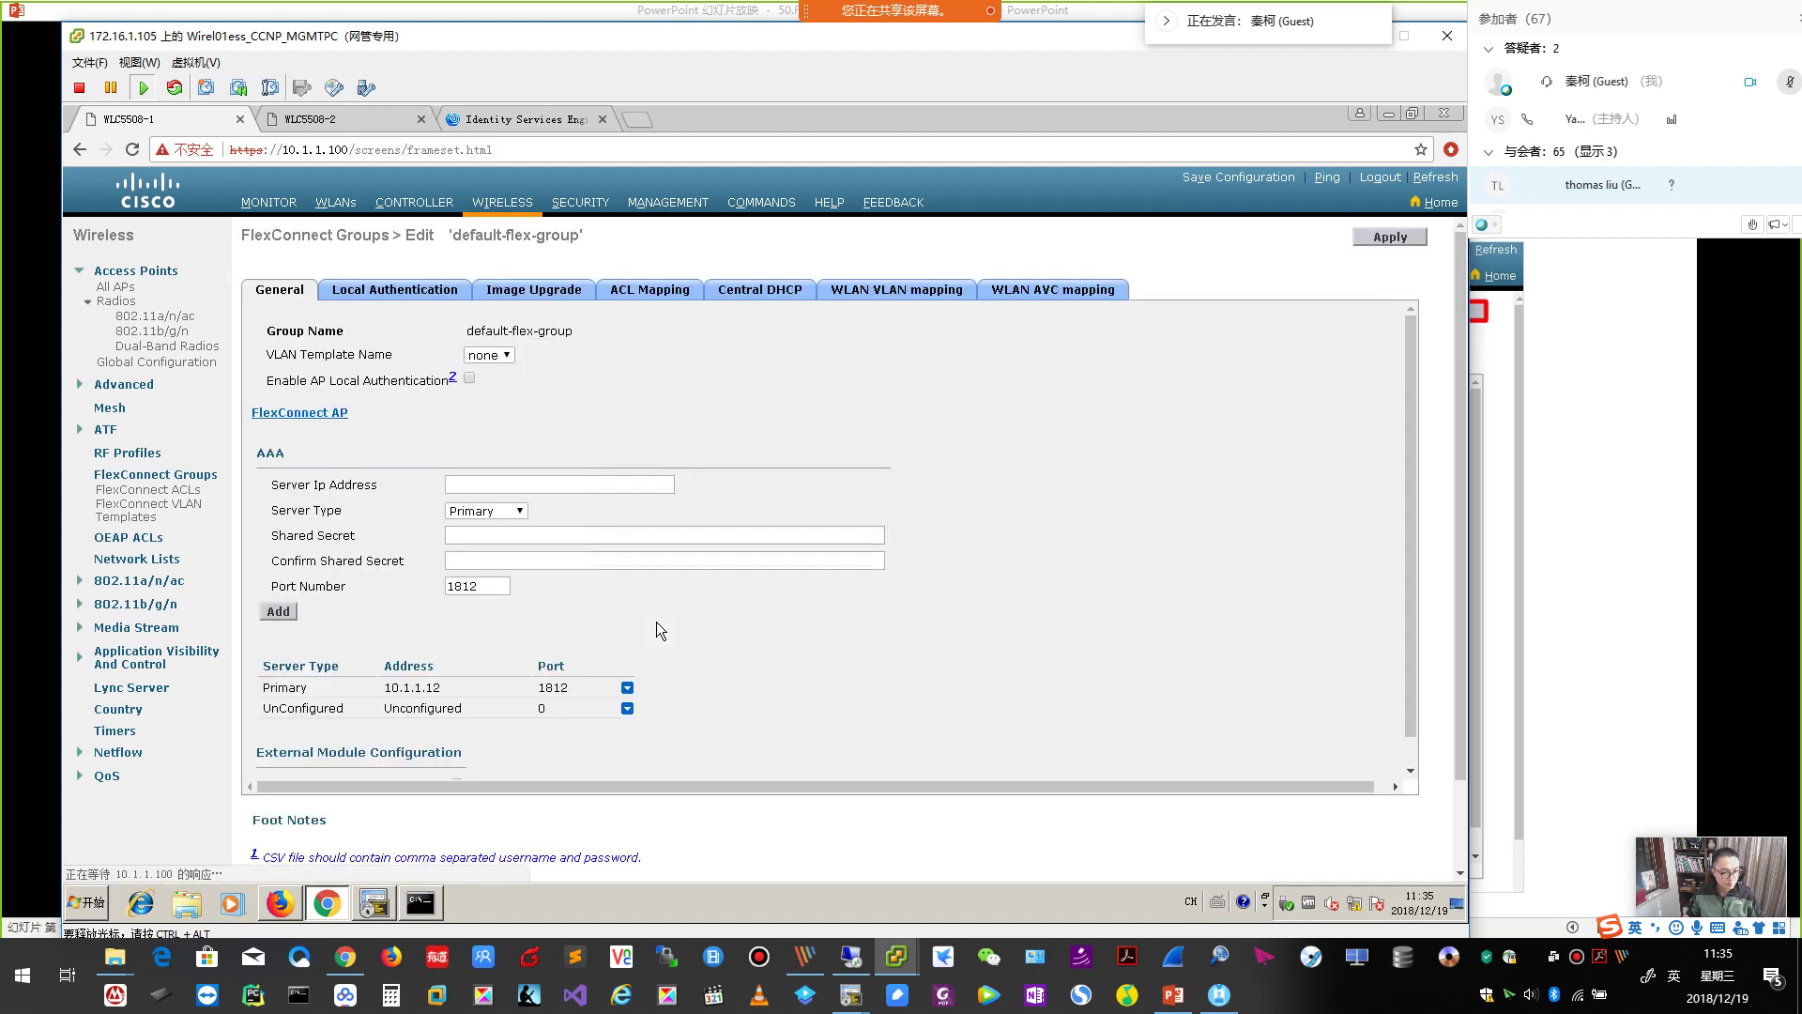
left_click(1395, 238)
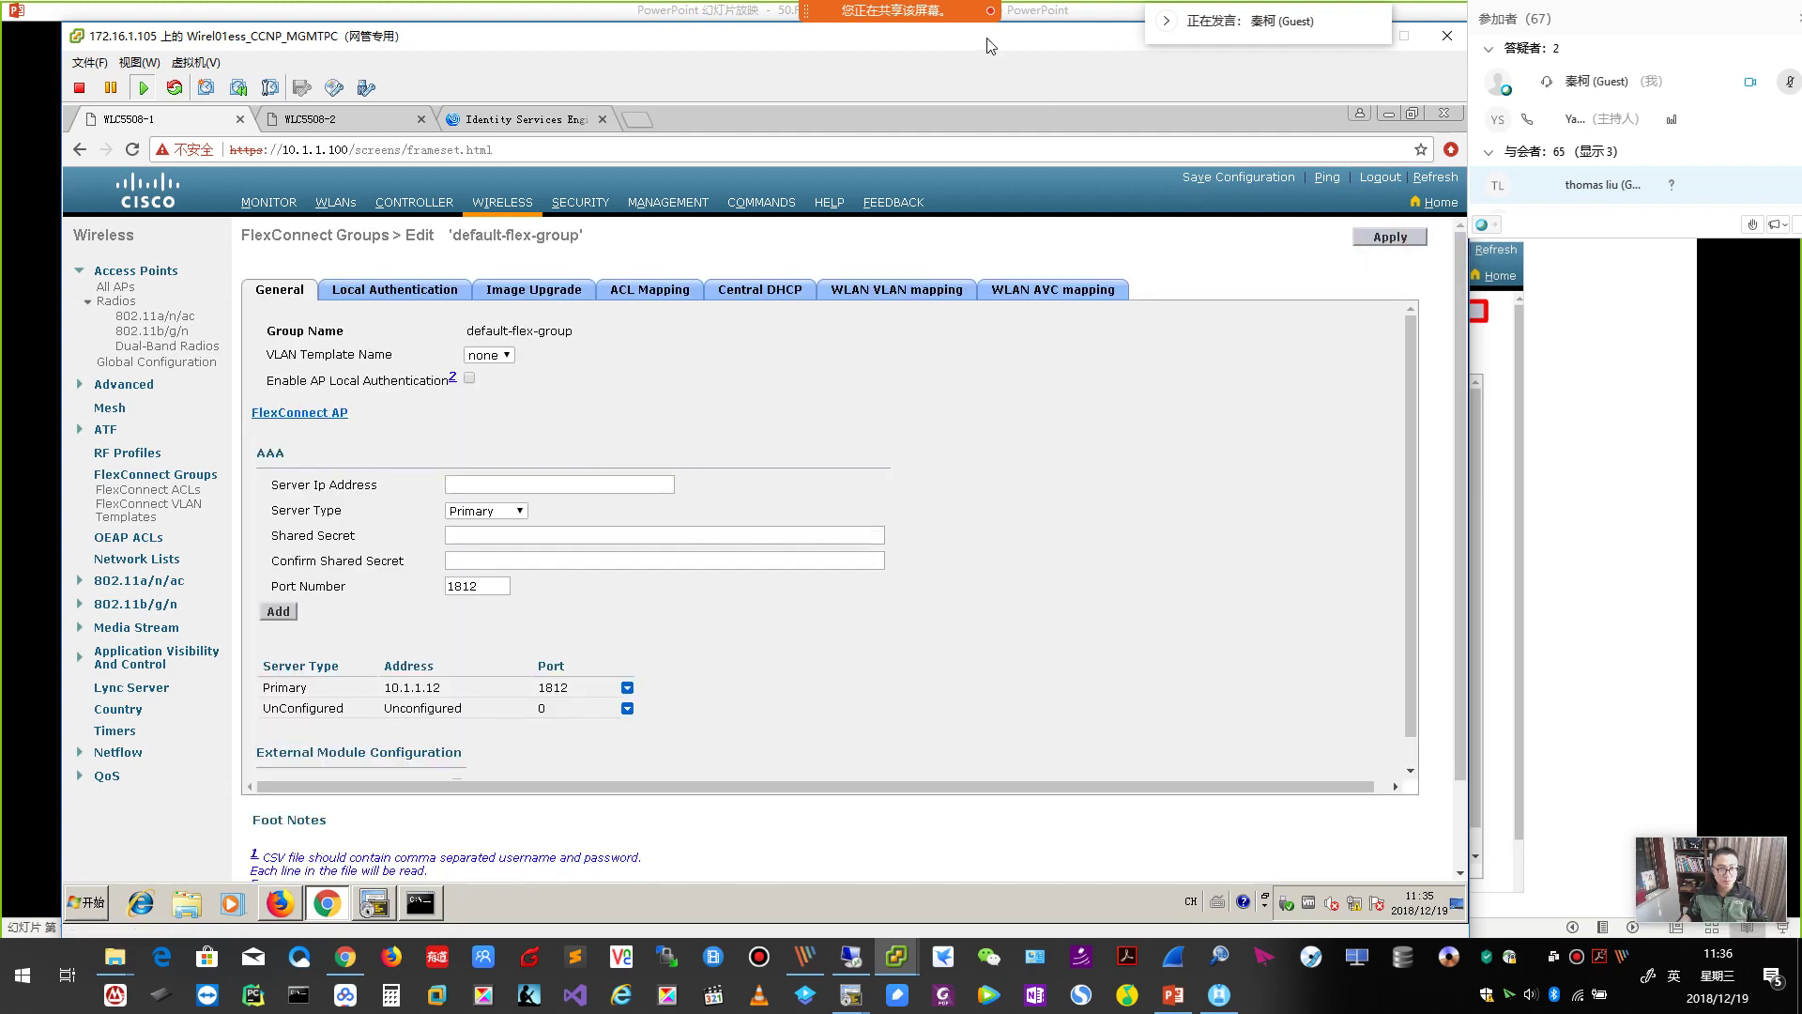
key("alt+Tab")
key("Page_Down")
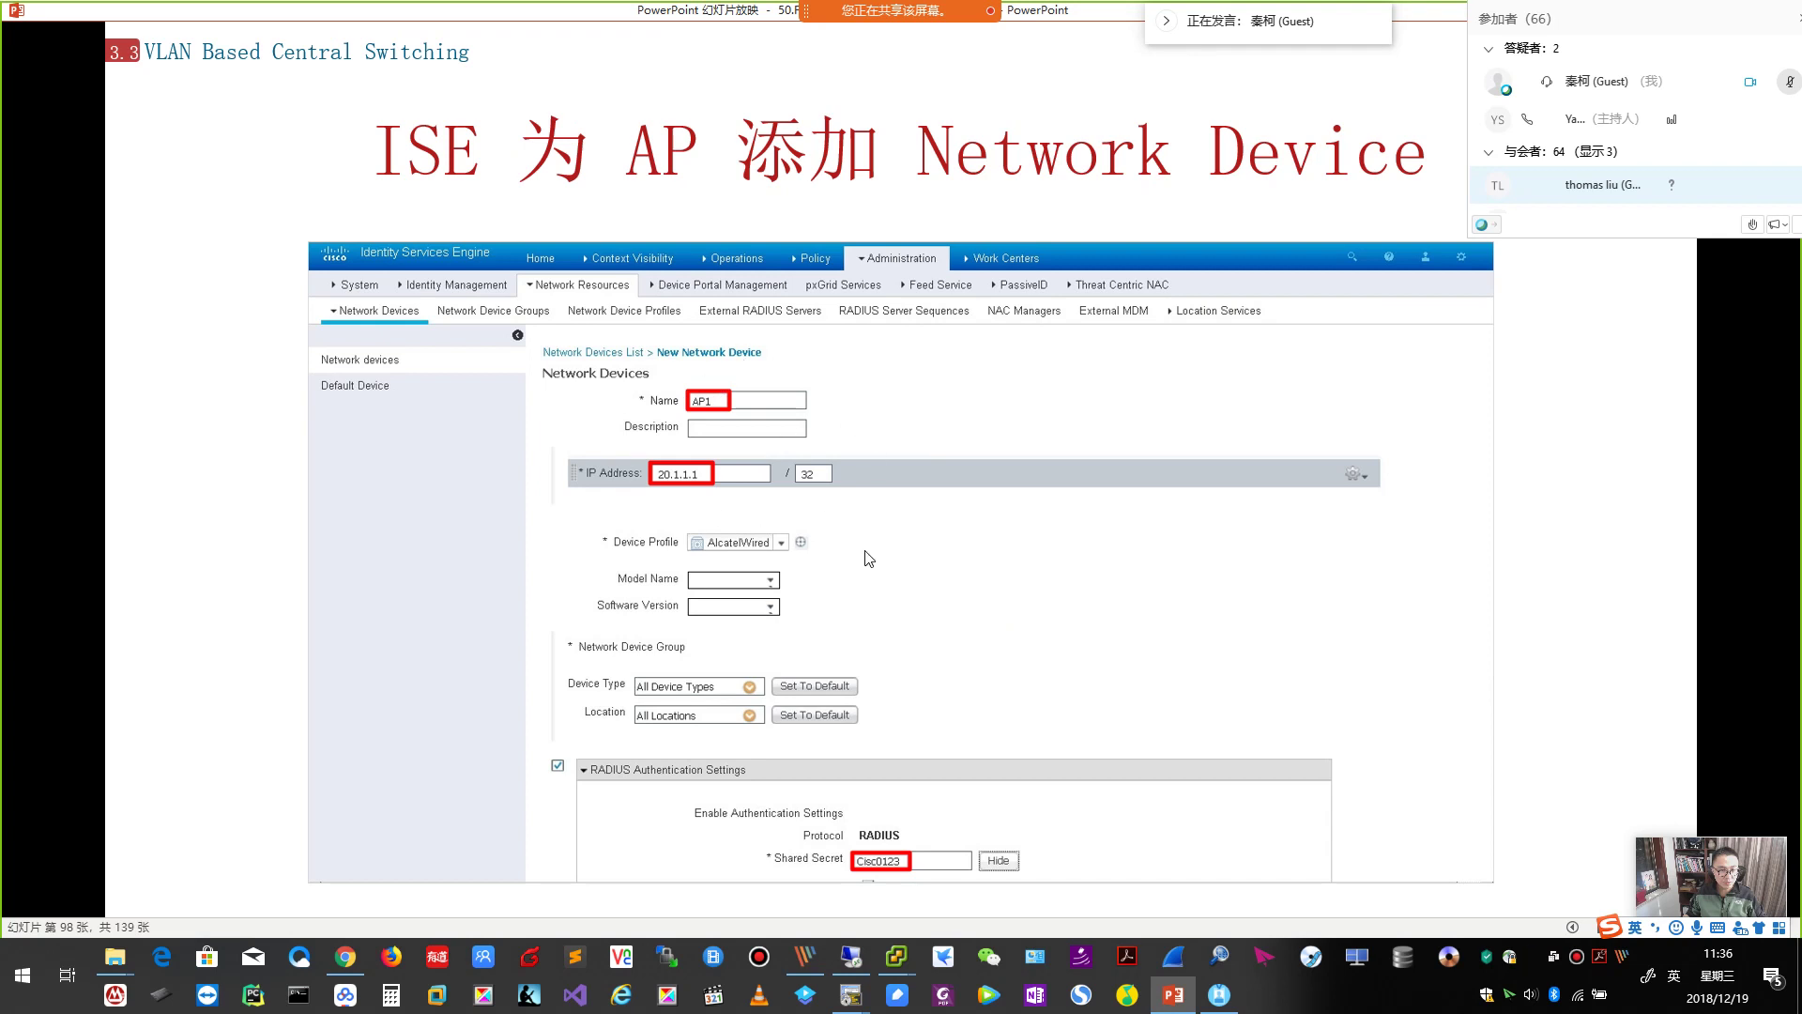
Advance to the ISE authorization policy slide and return to ISE's Authorization Policy page.
key("Page_Down")
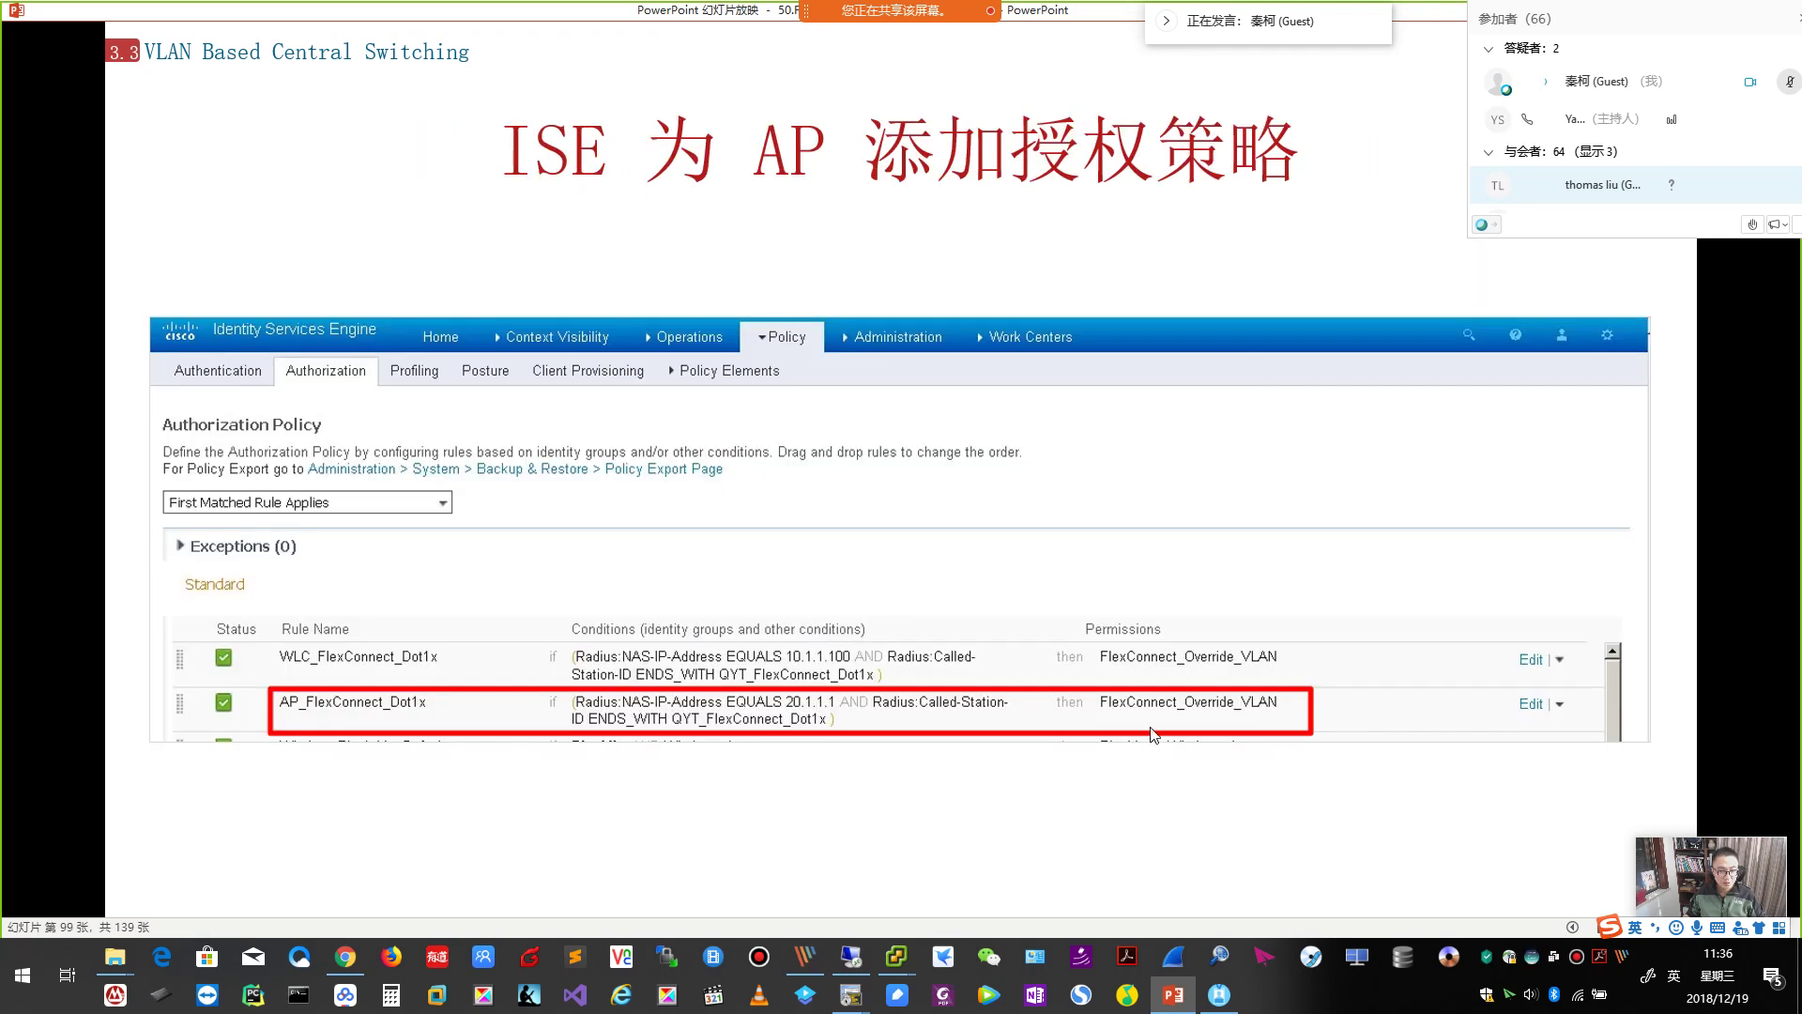
mouse_move(902, 962)
left_click(918, 888)
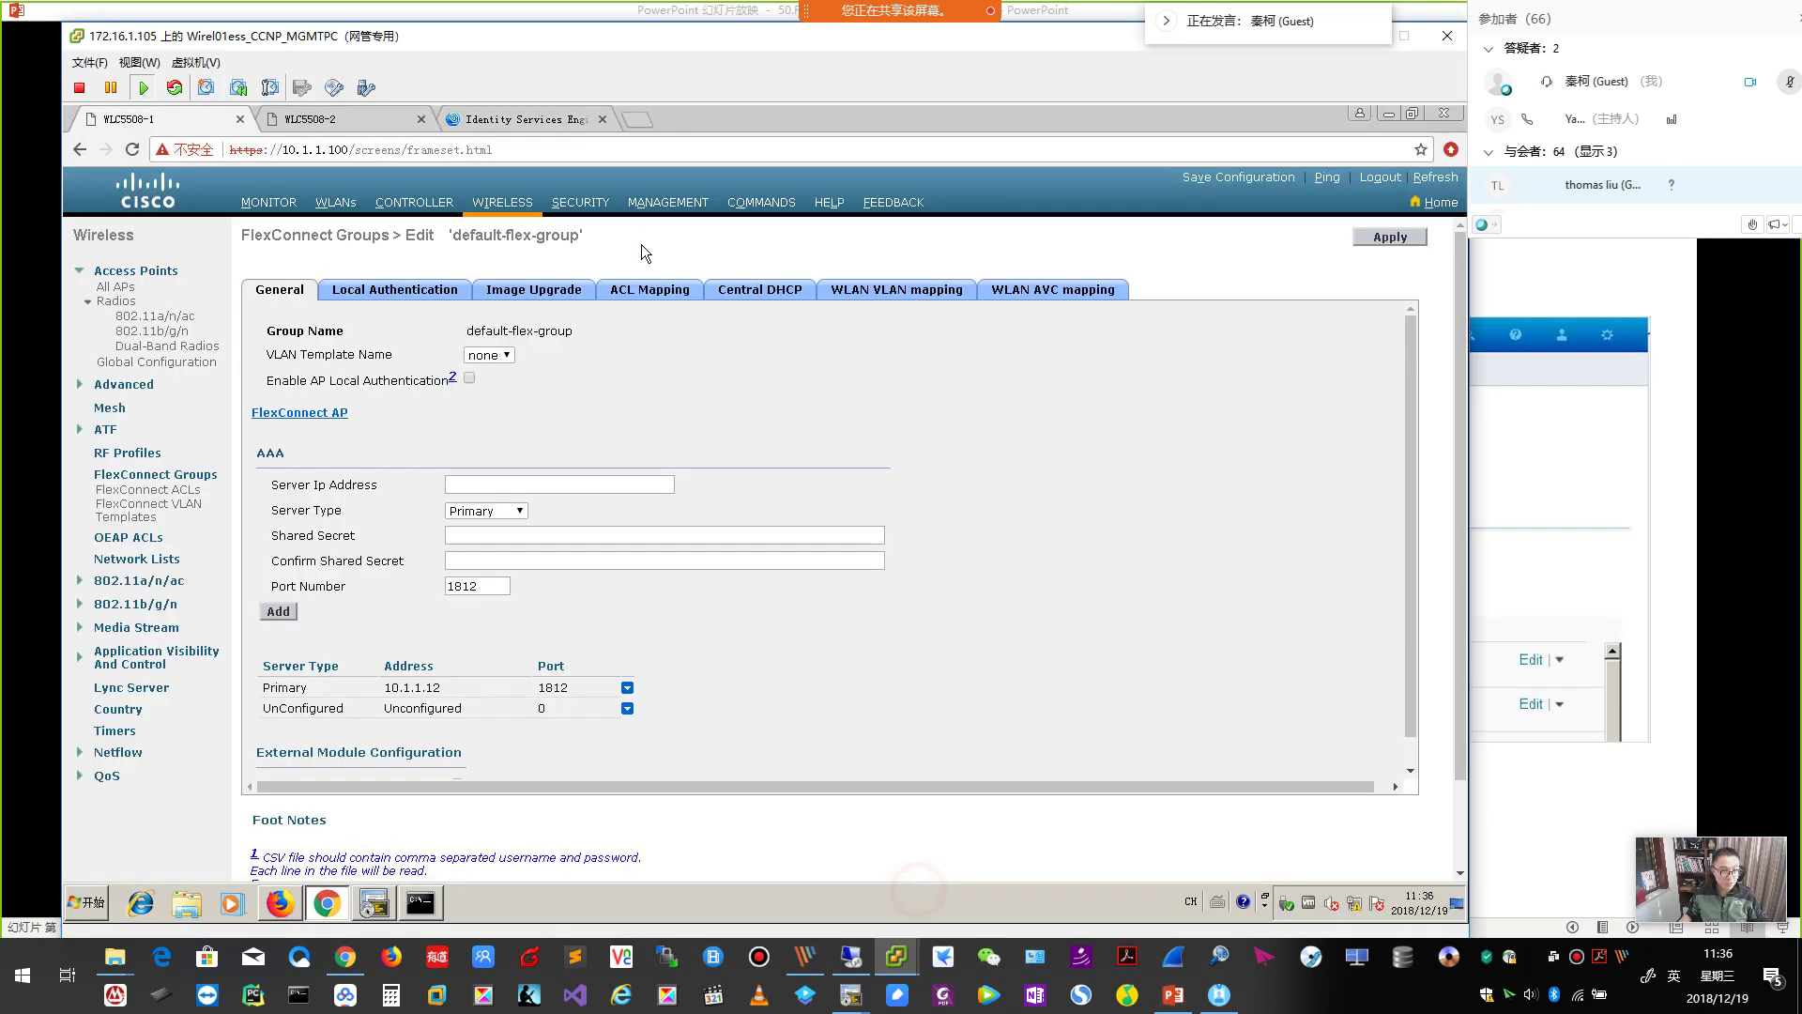
left_click(532, 119)
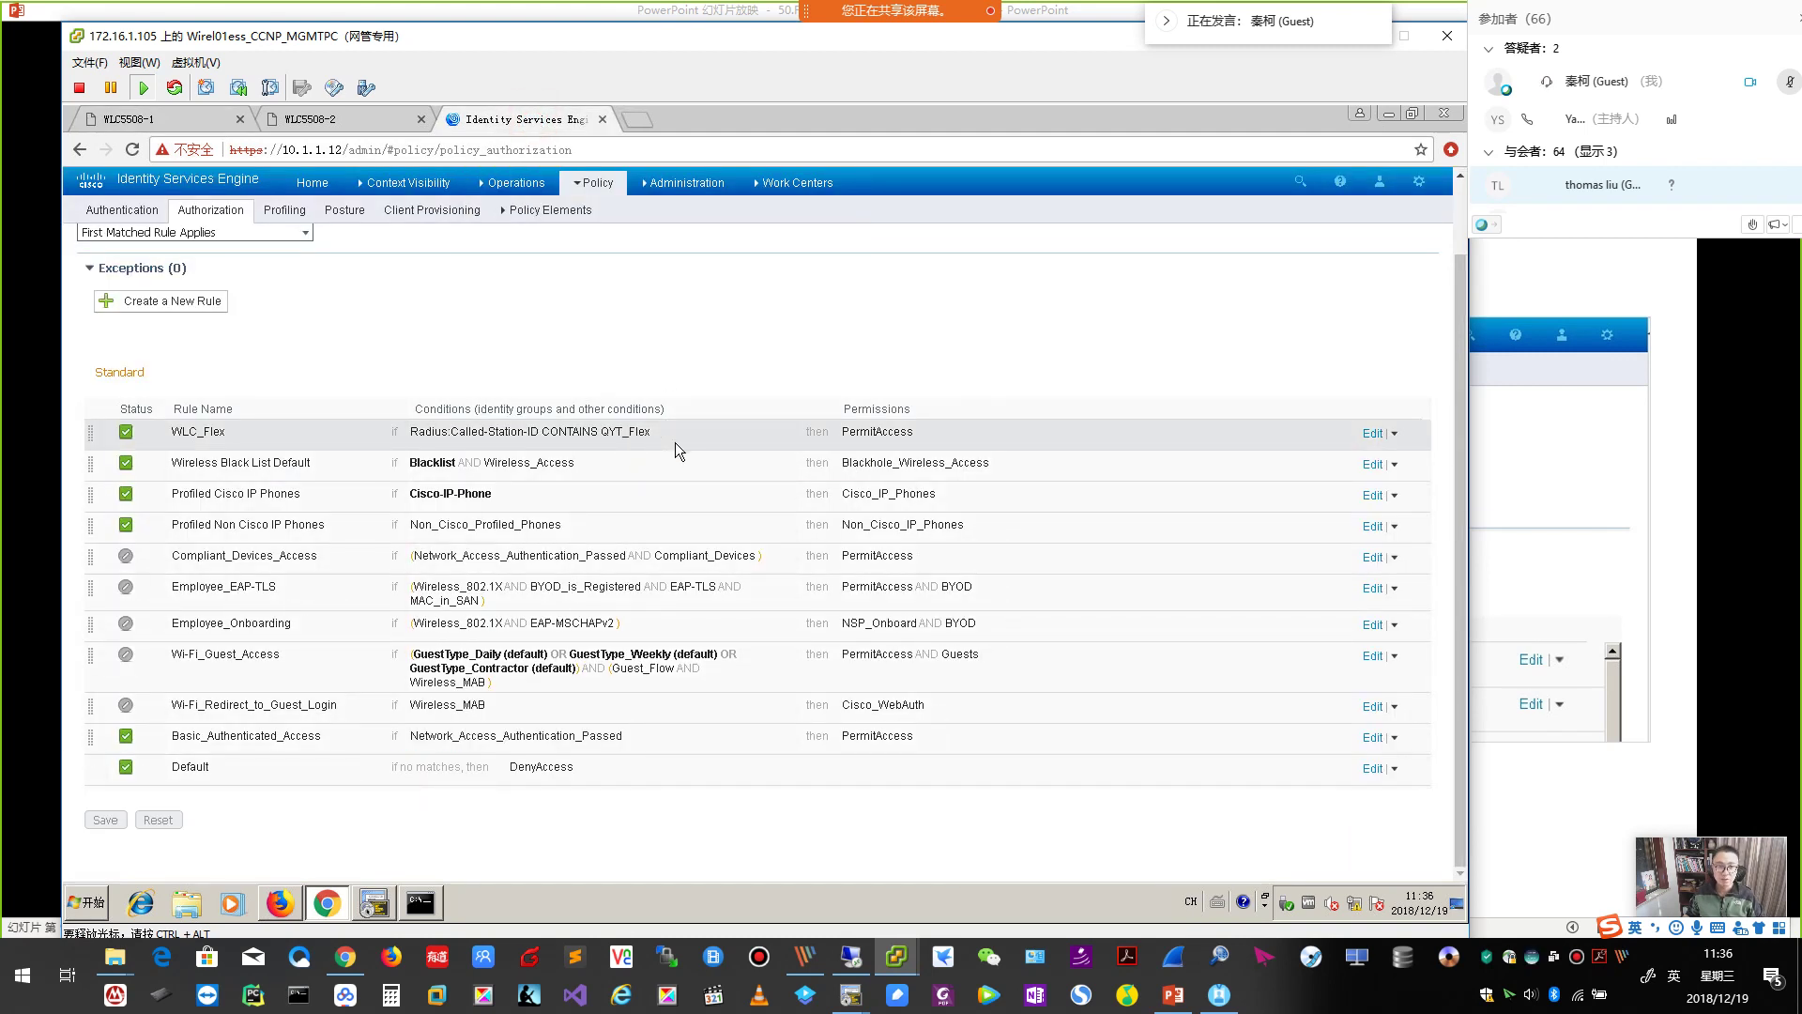
Switch the WLC_Flex rule's permission from PermitAccess to Standard > Flex_VLAN30 and save.
left_click(1371, 435)
left_click(1374, 437)
left_click(1371, 433)
left_click(953, 436)
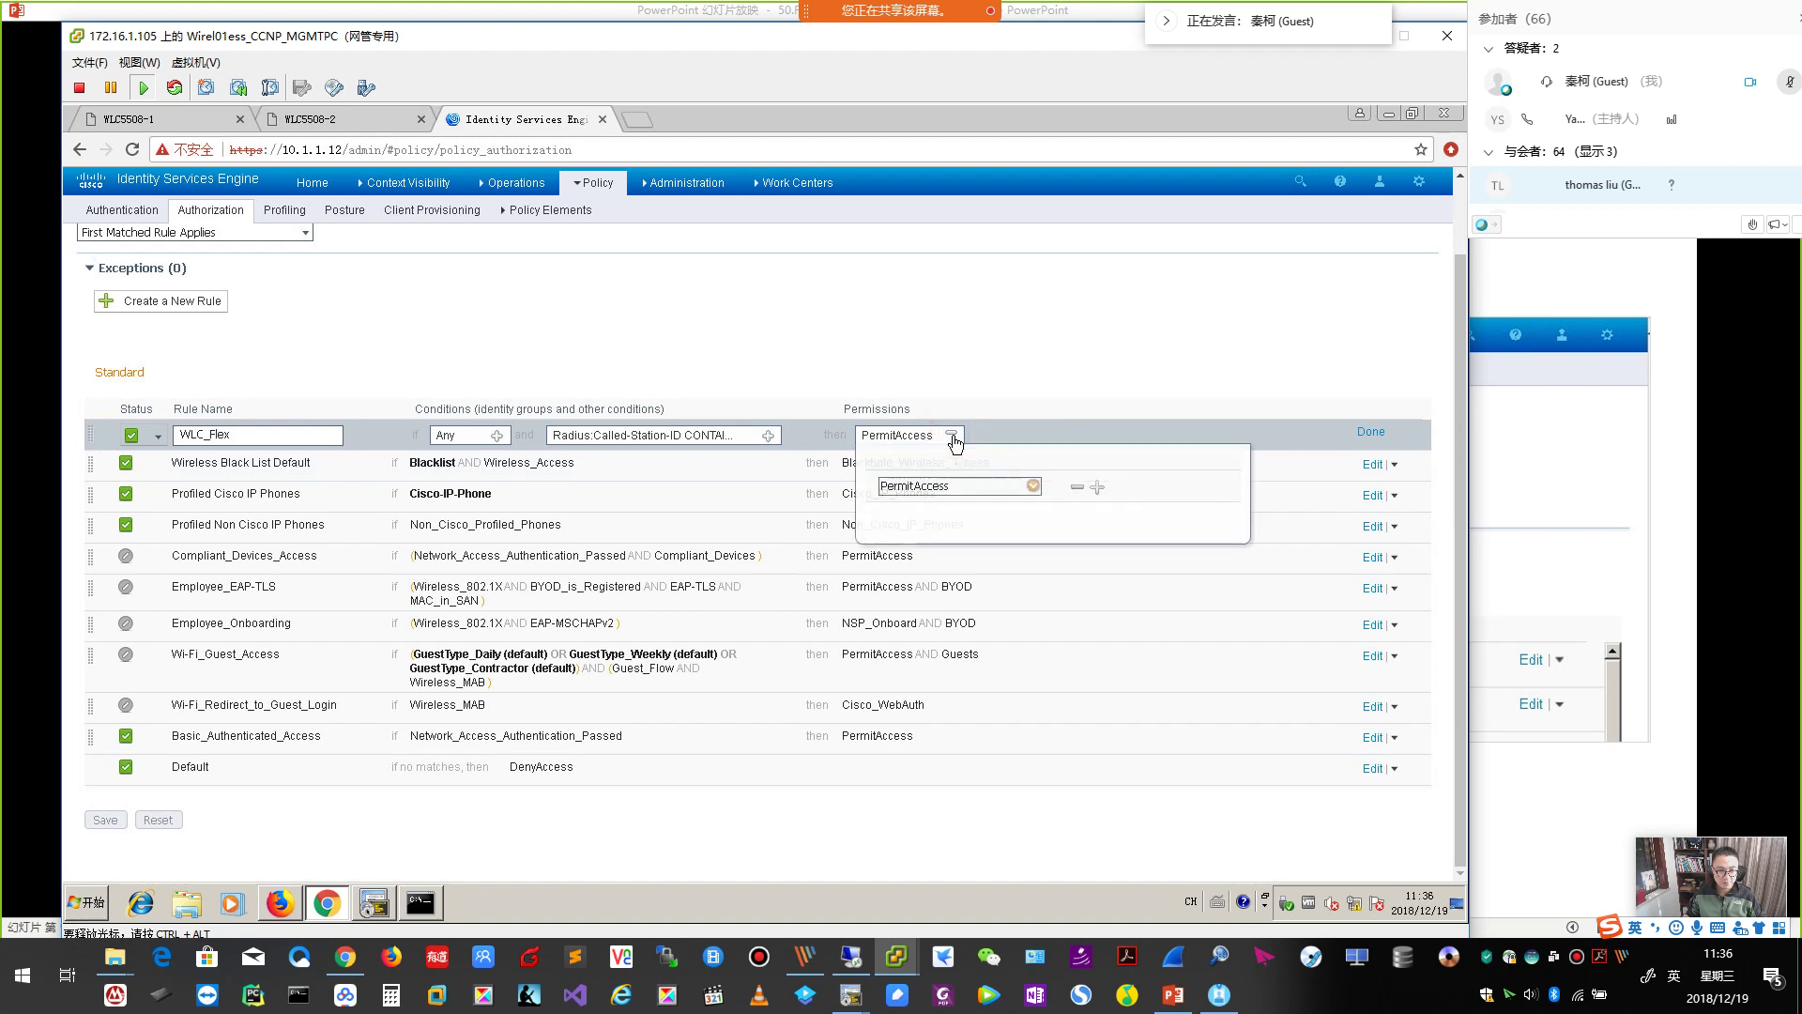
left_click(1033, 486)
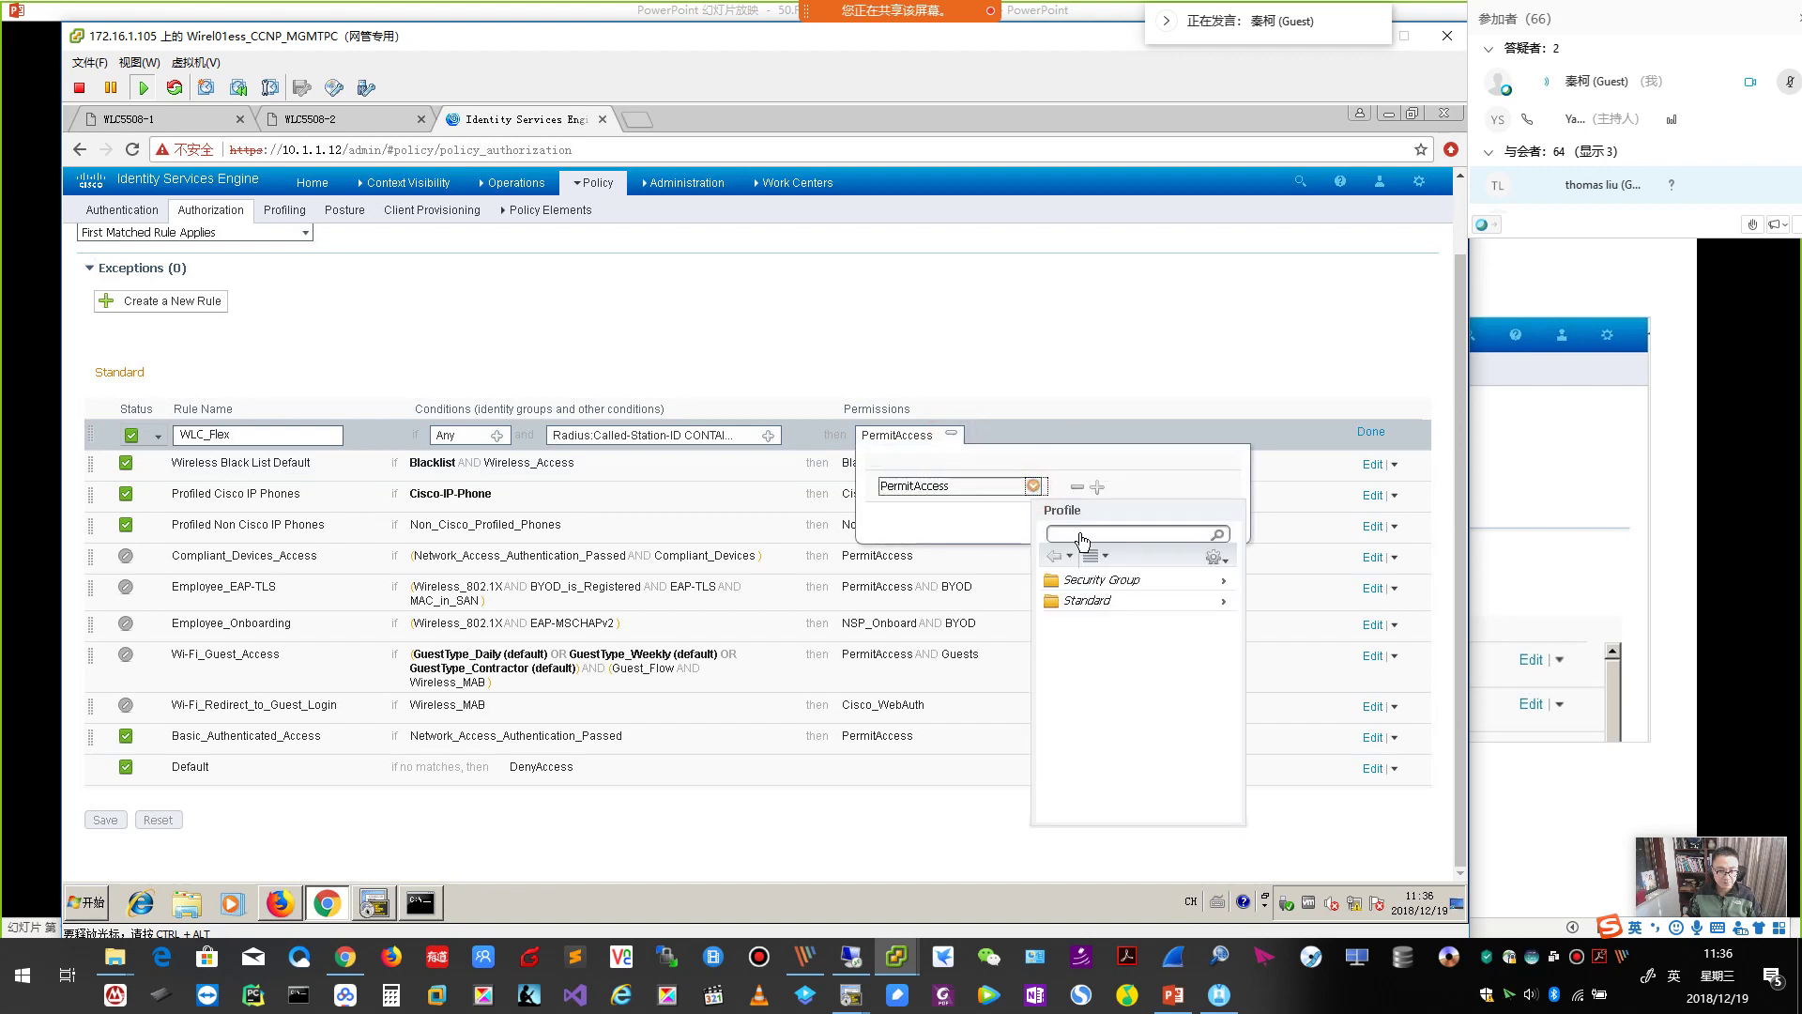
left_click(1218, 604)
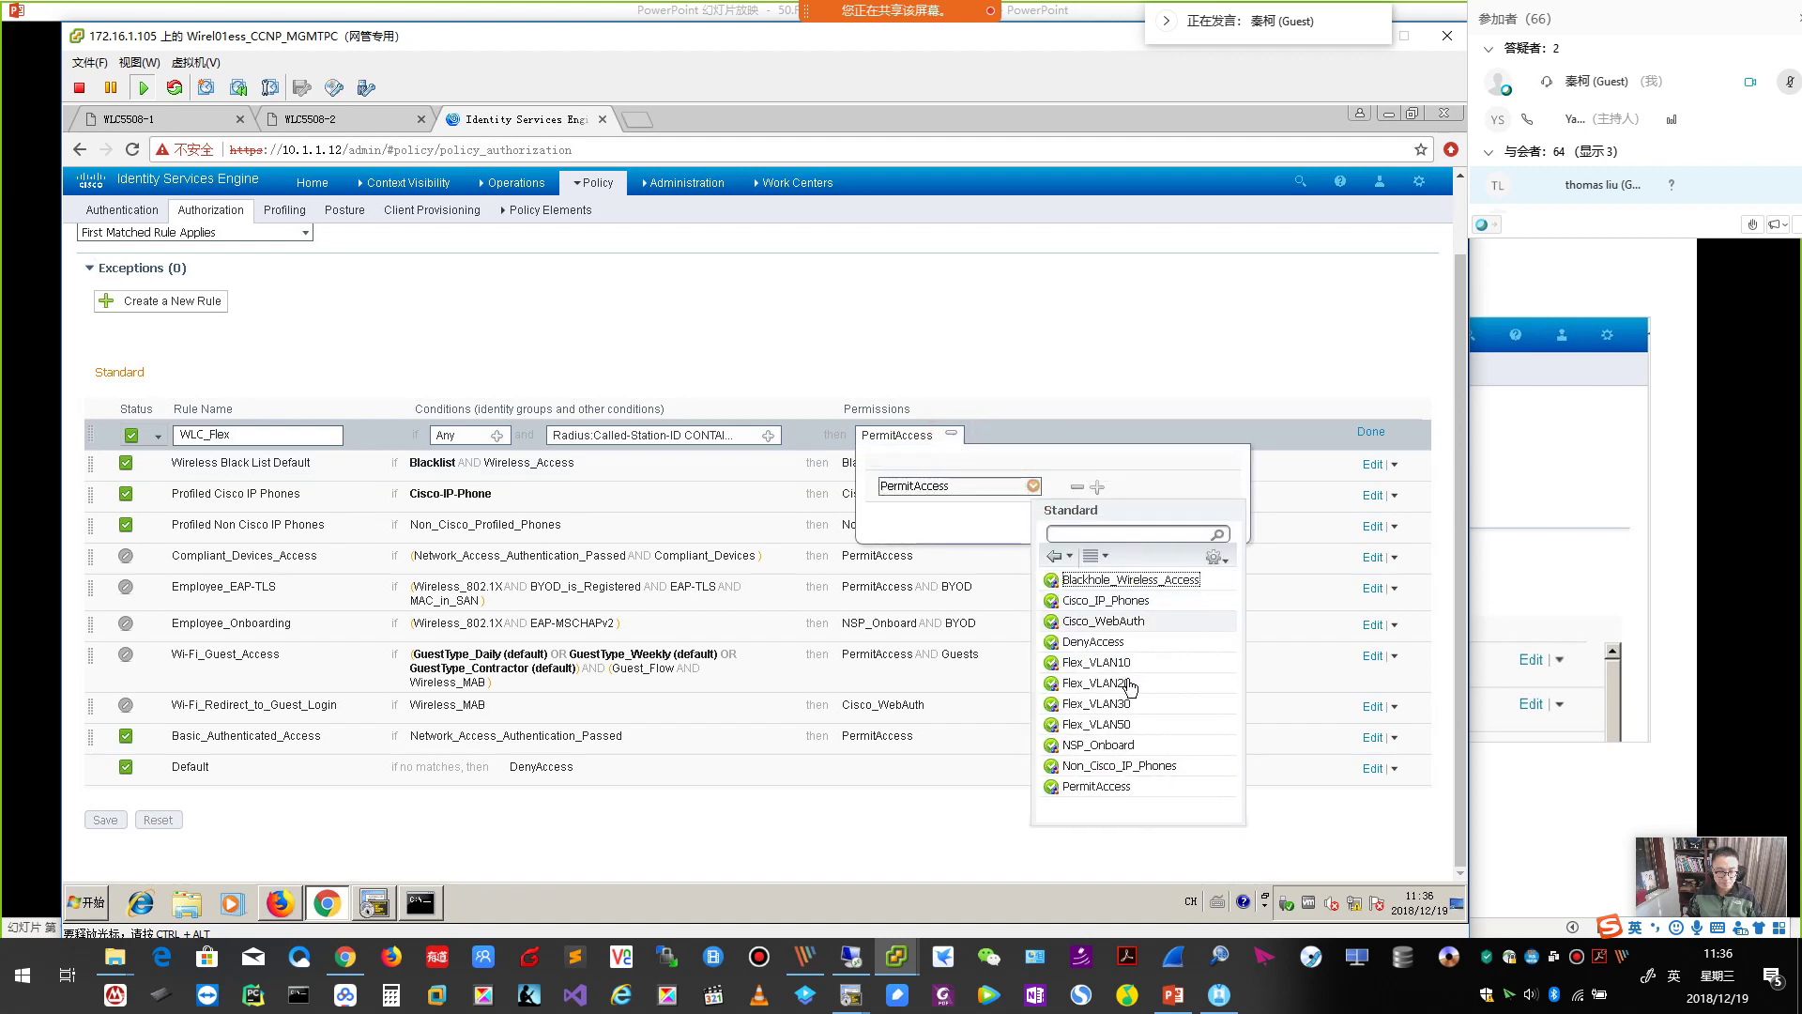
left_click(1096, 703)
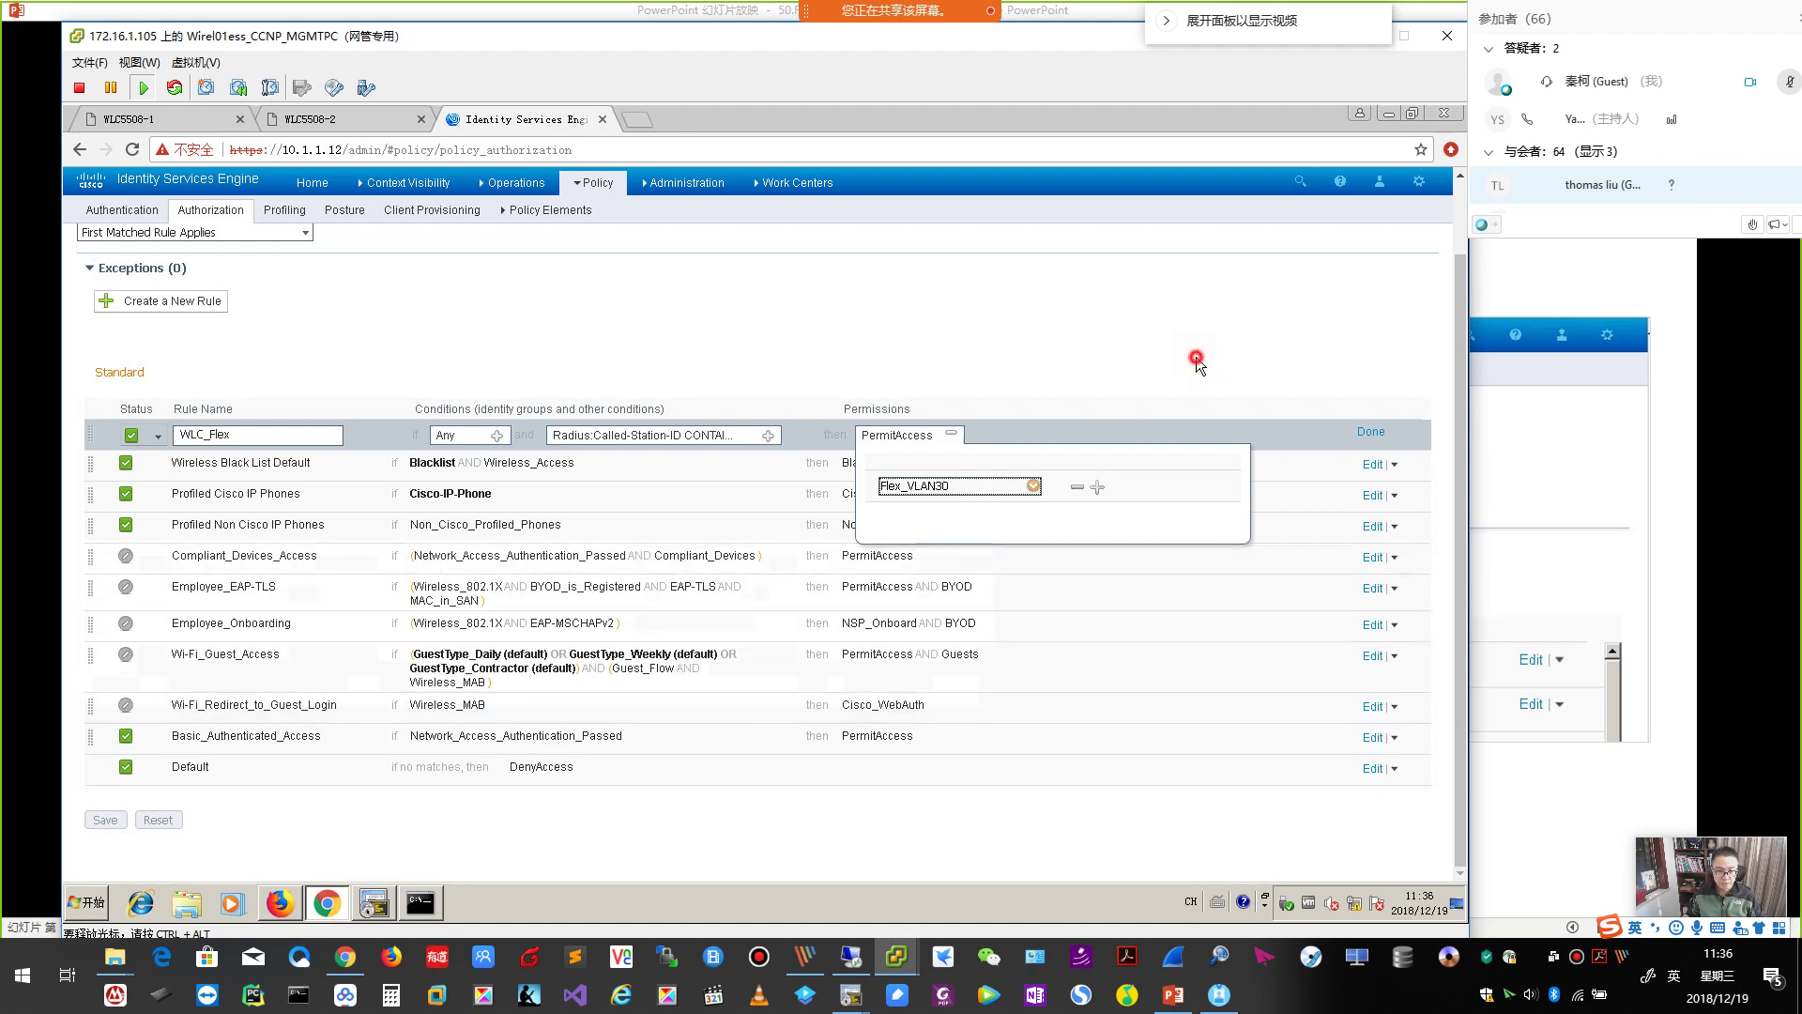
left_click(1365, 437)
left_click(1368, 431)
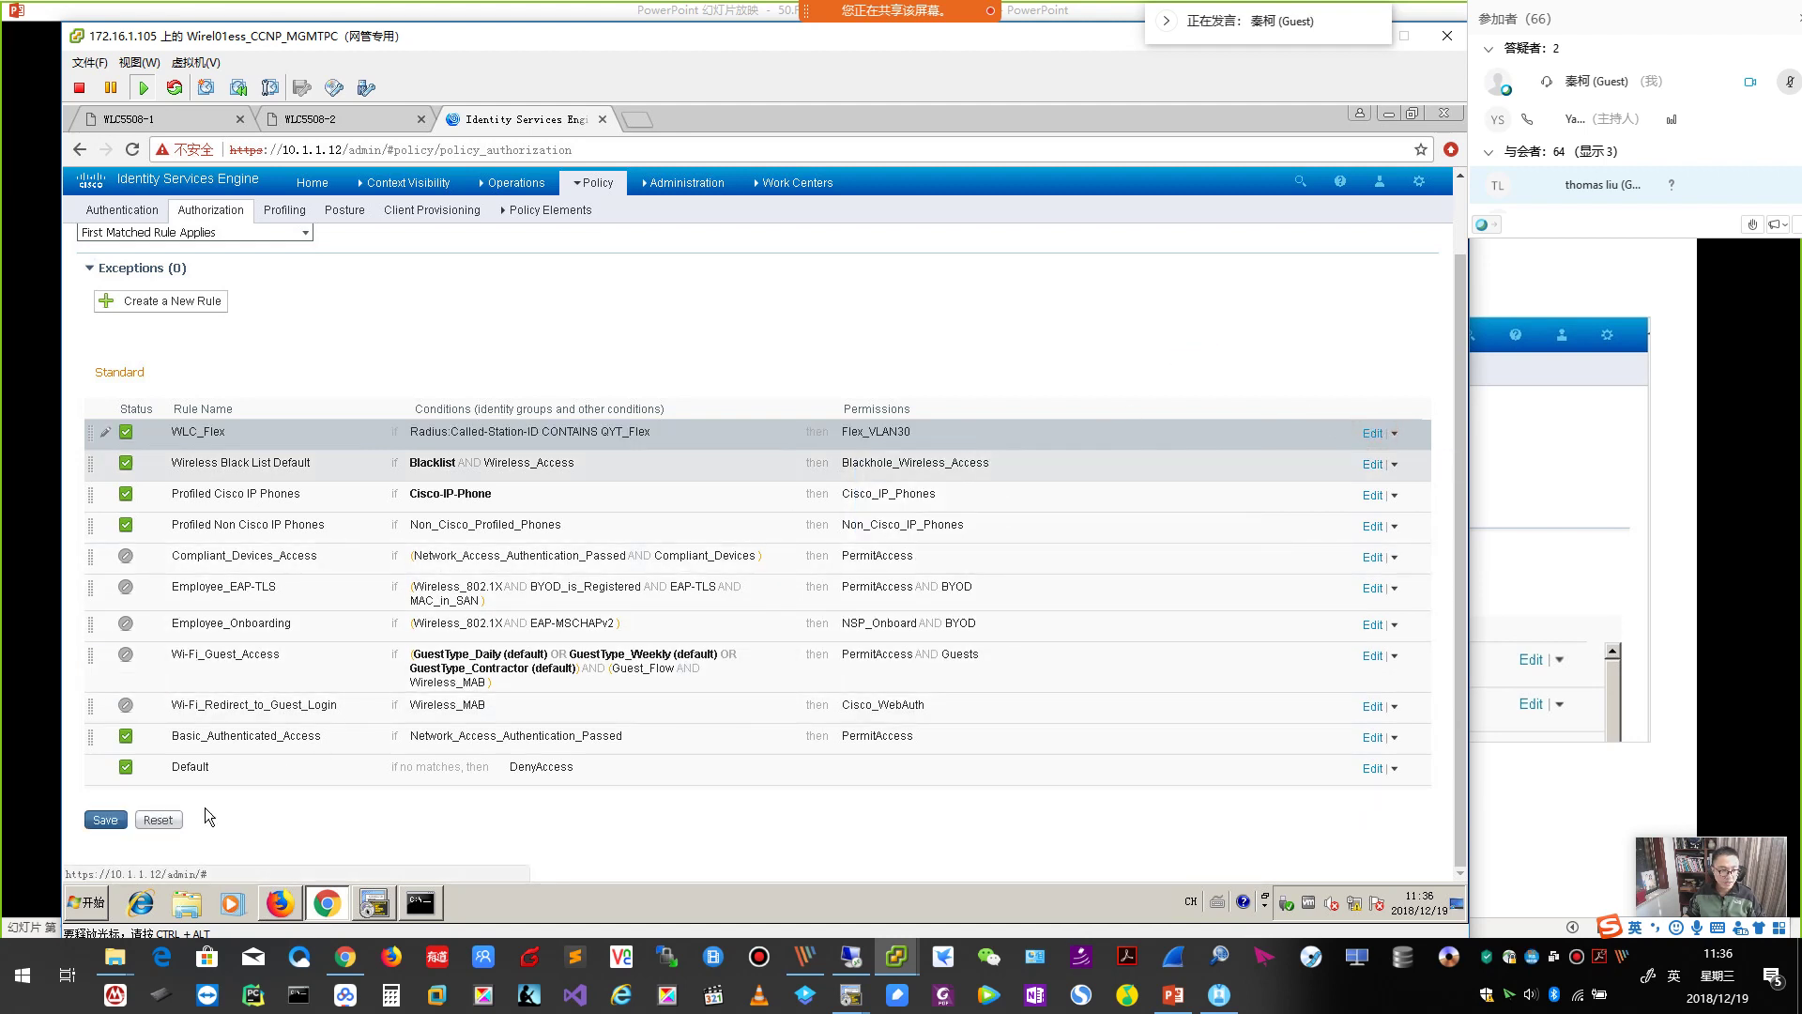
left_click(103, 820)
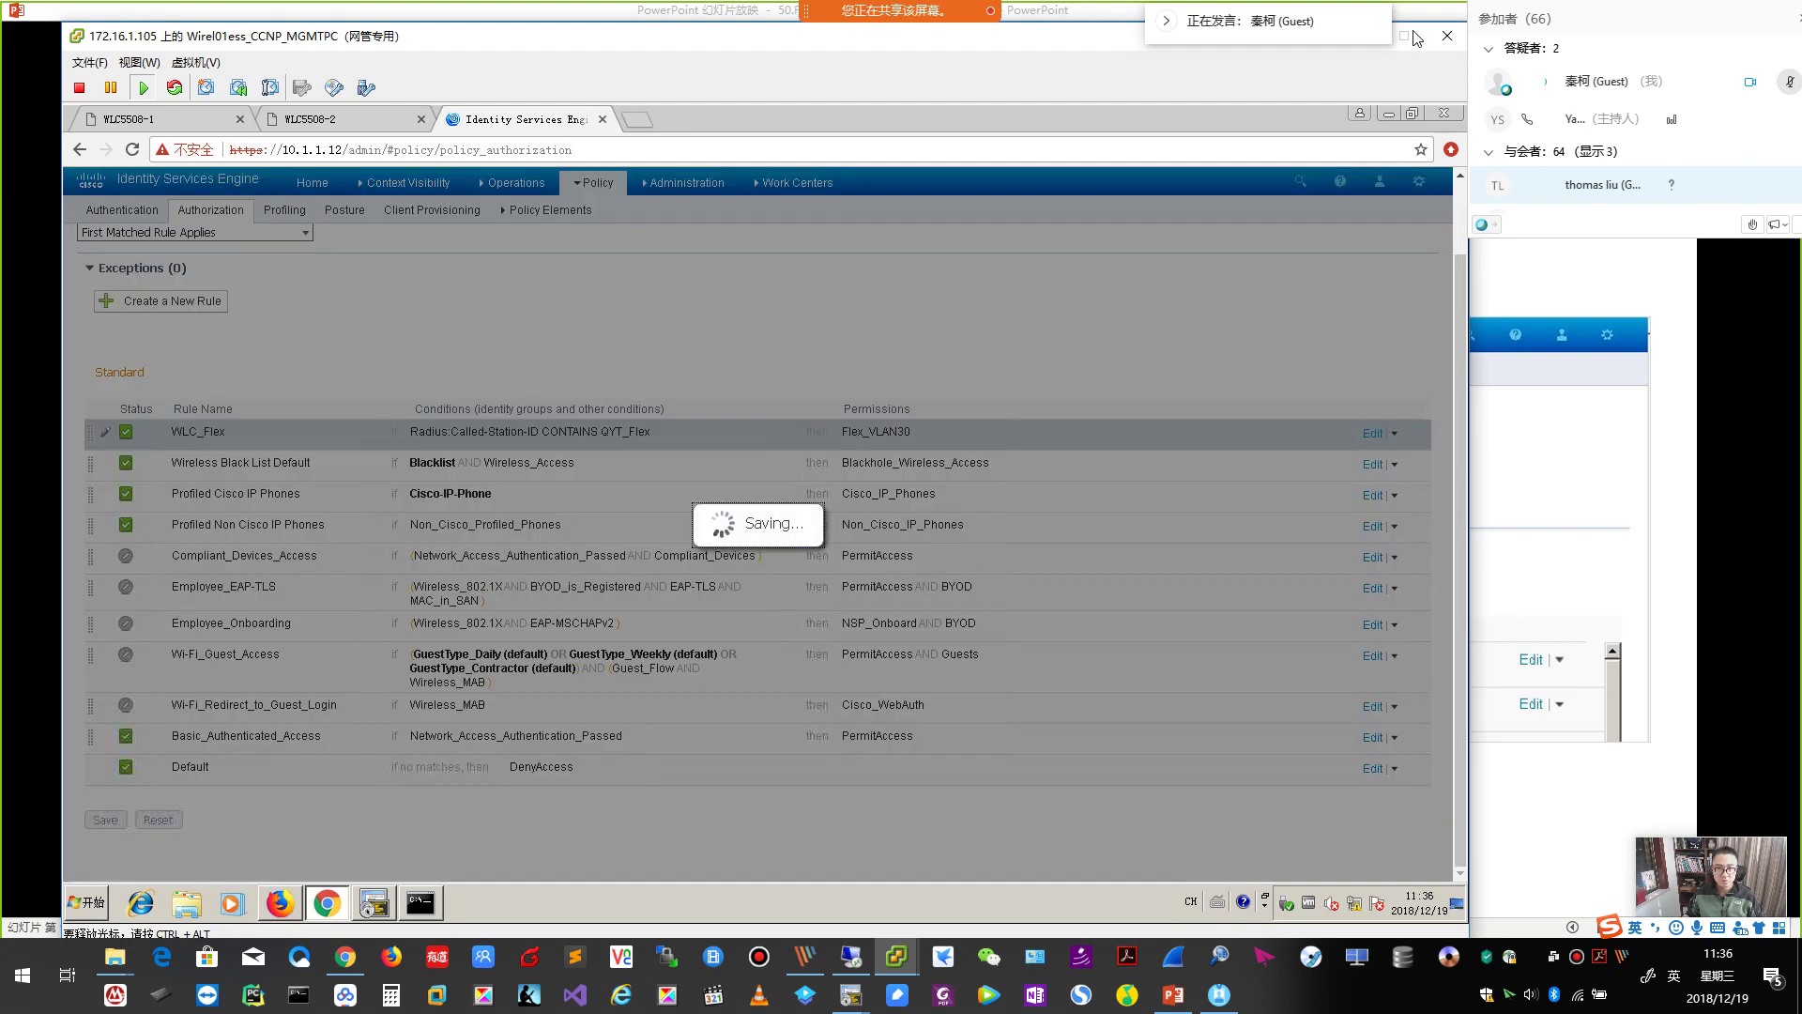
Advance to slide 100 on disconnecting the WLC, then return to the ISE policy page.
left_click(1417, 18)
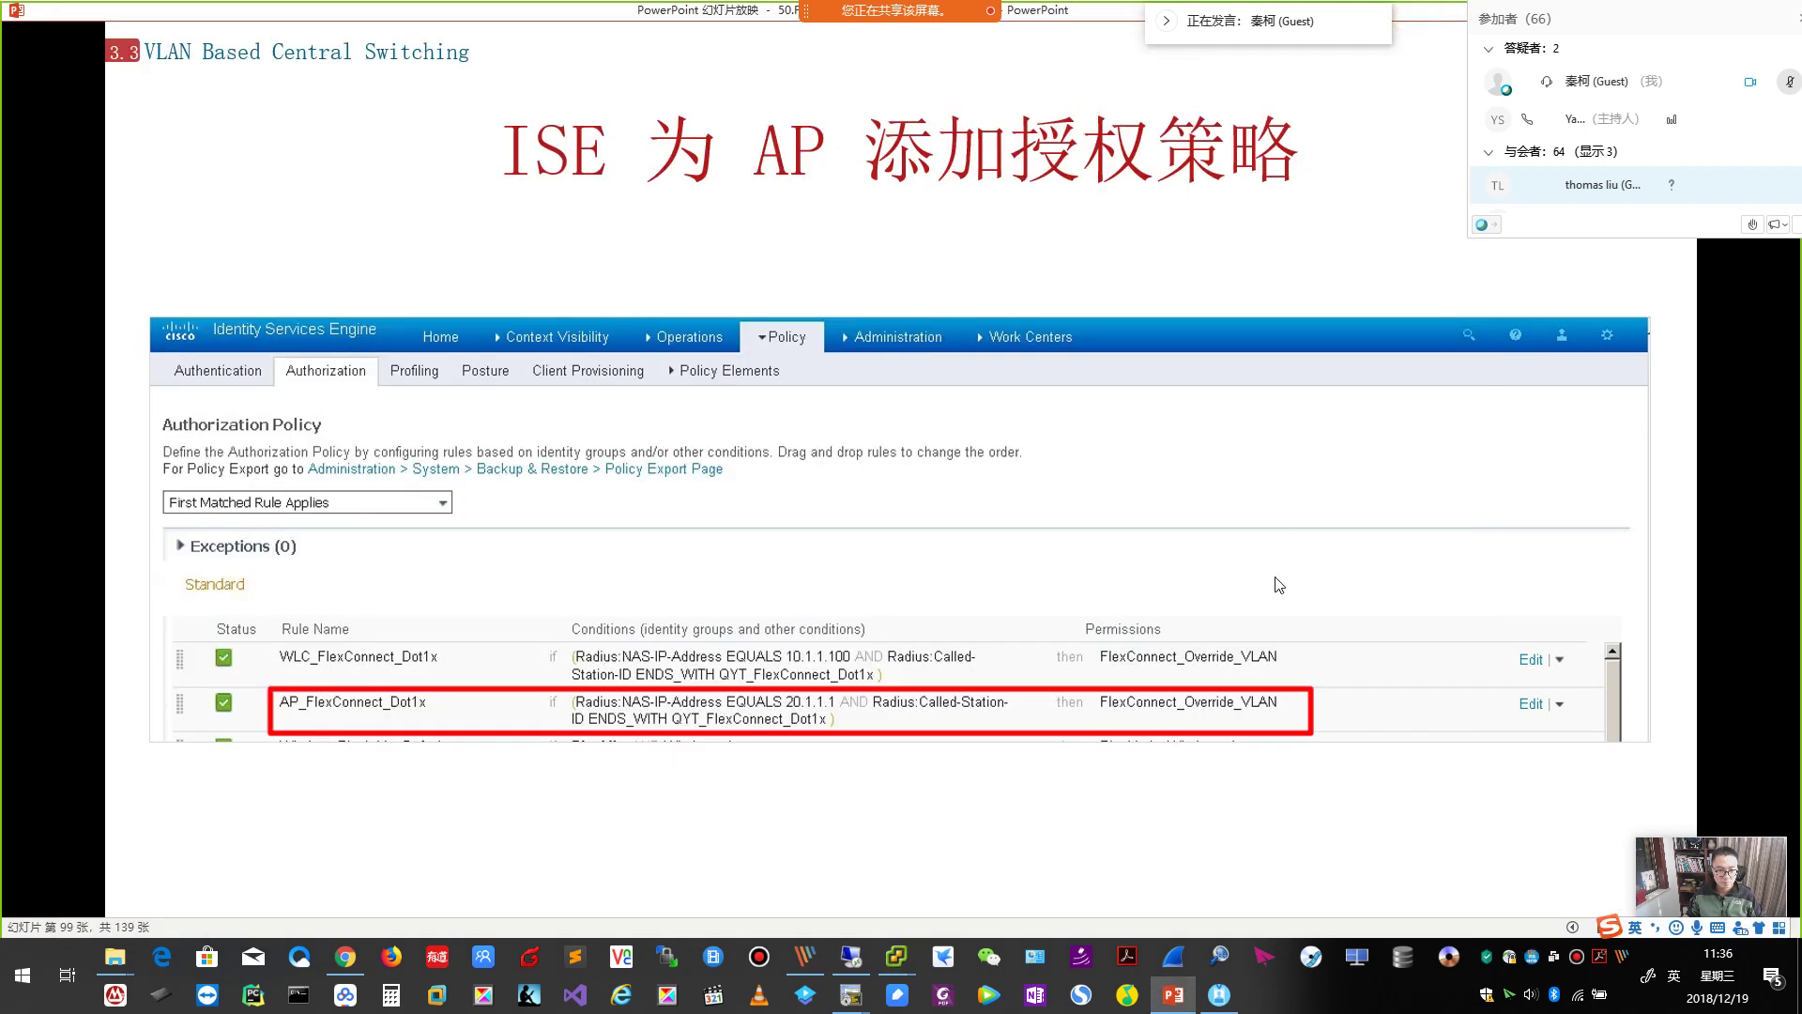
left_click(1276, 582)
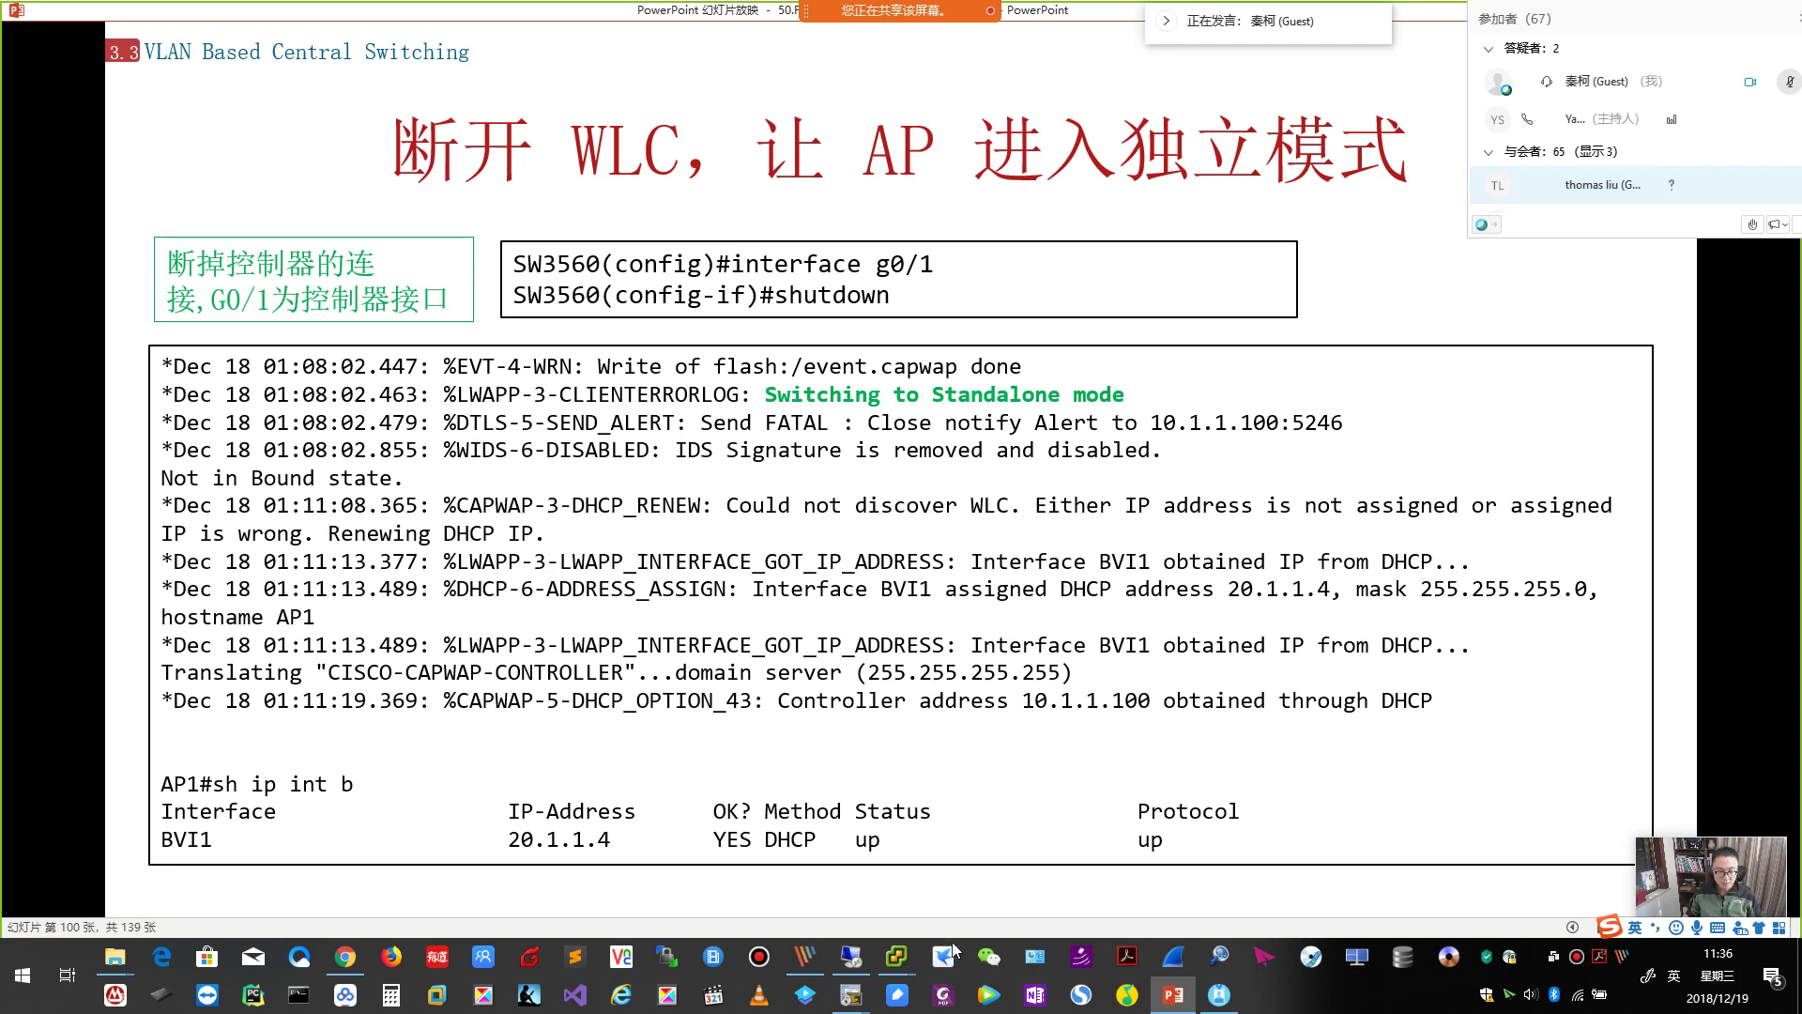
mouse_move(851, 957)
left_click(908, 826)
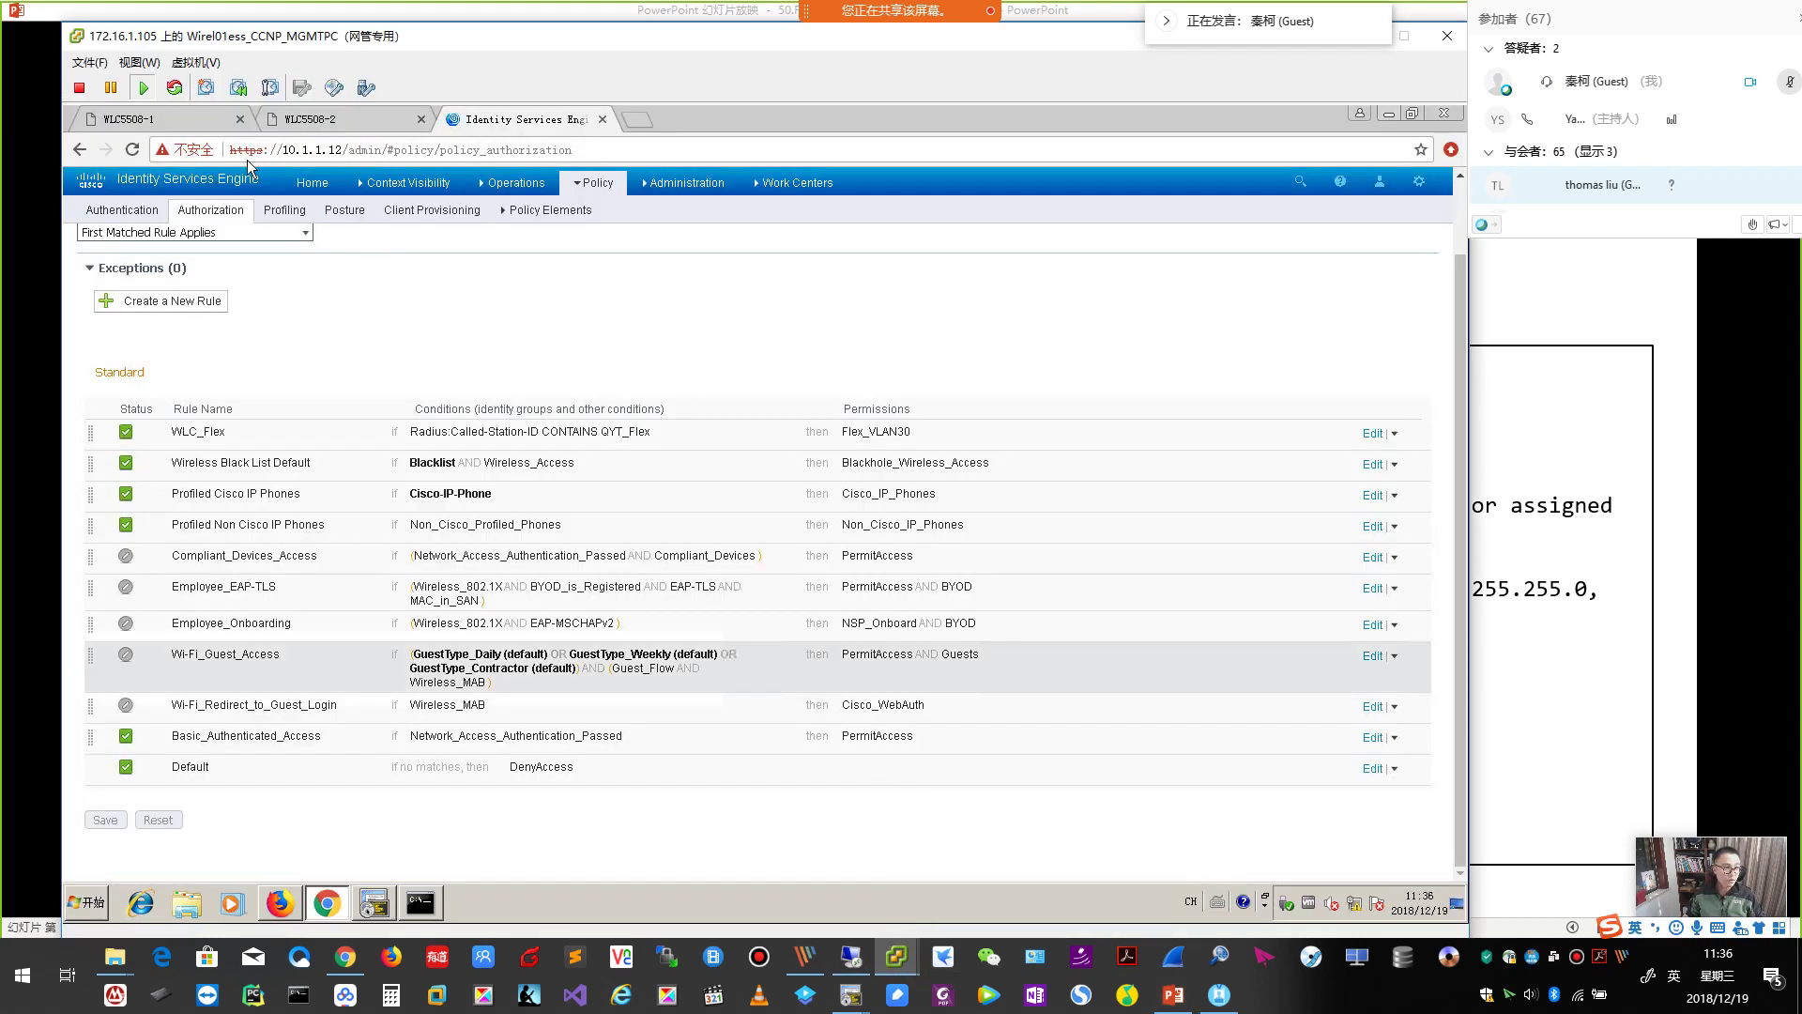
Recheck the WLC's 10.1.1.12 primary RADIUS server entry, then bring up the SecureCRT console.
left_click(153, 119)
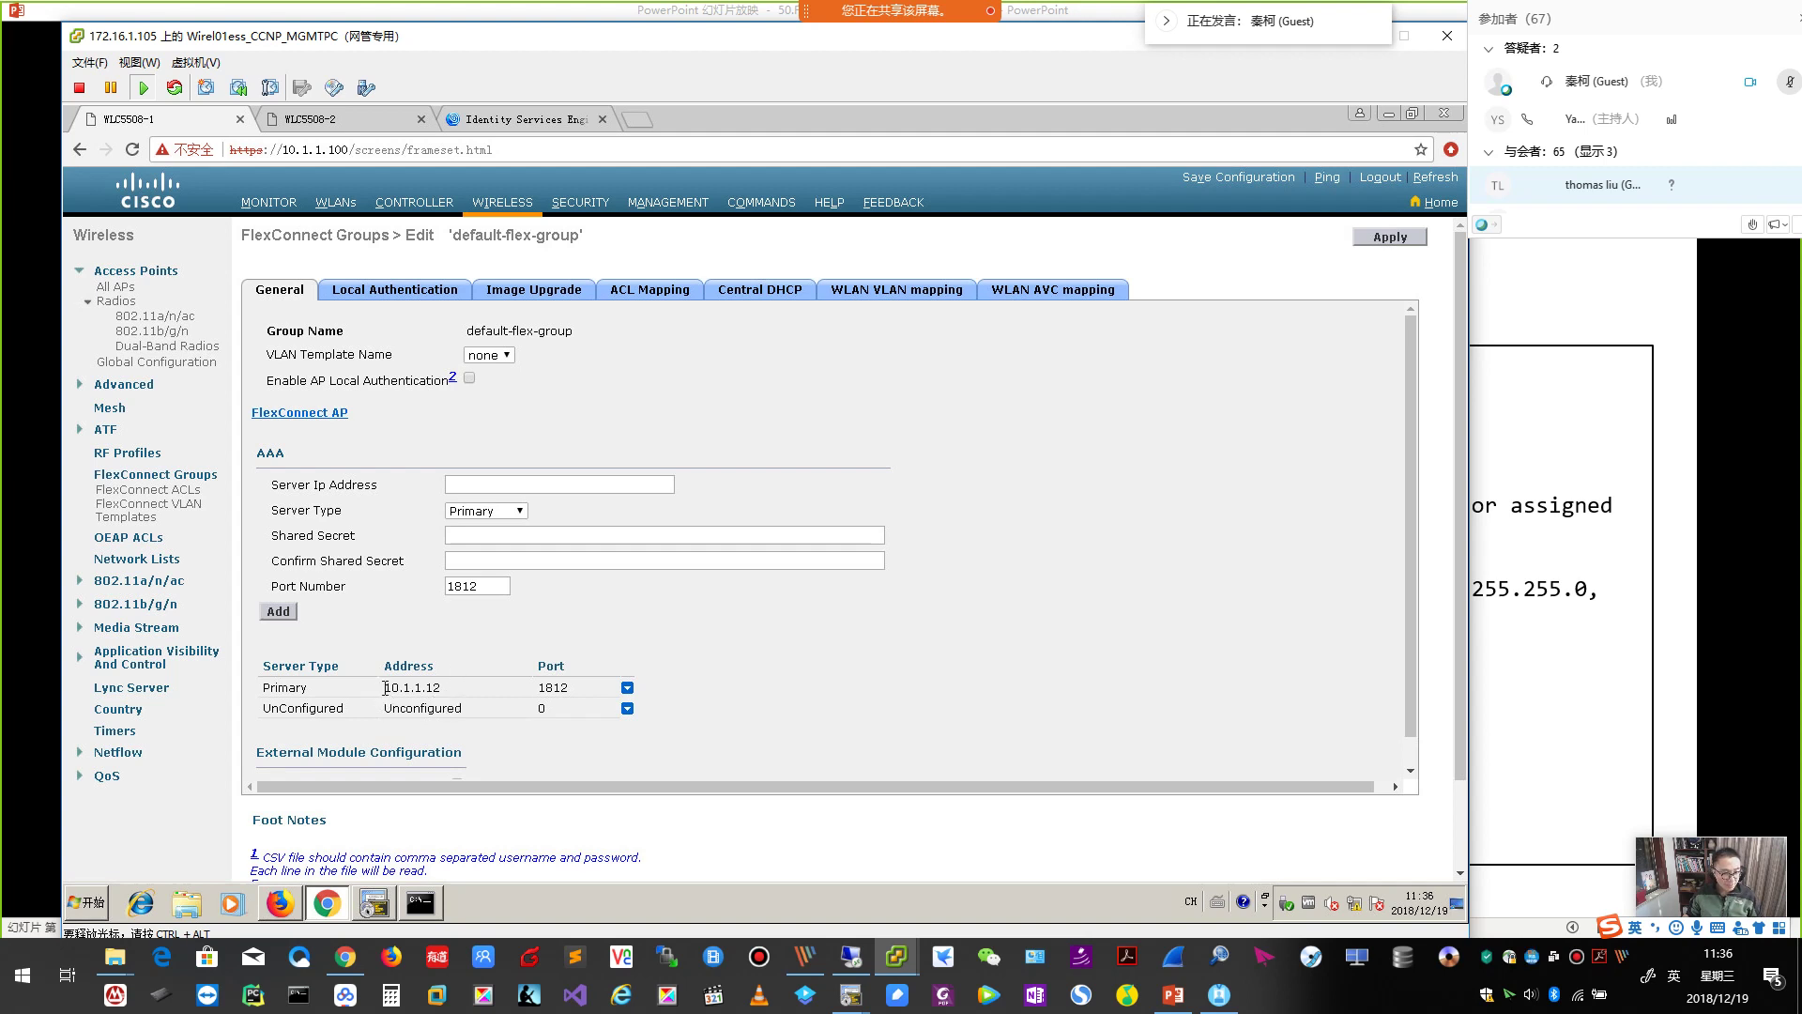
left_click_drag(391, 689, 583, 697)
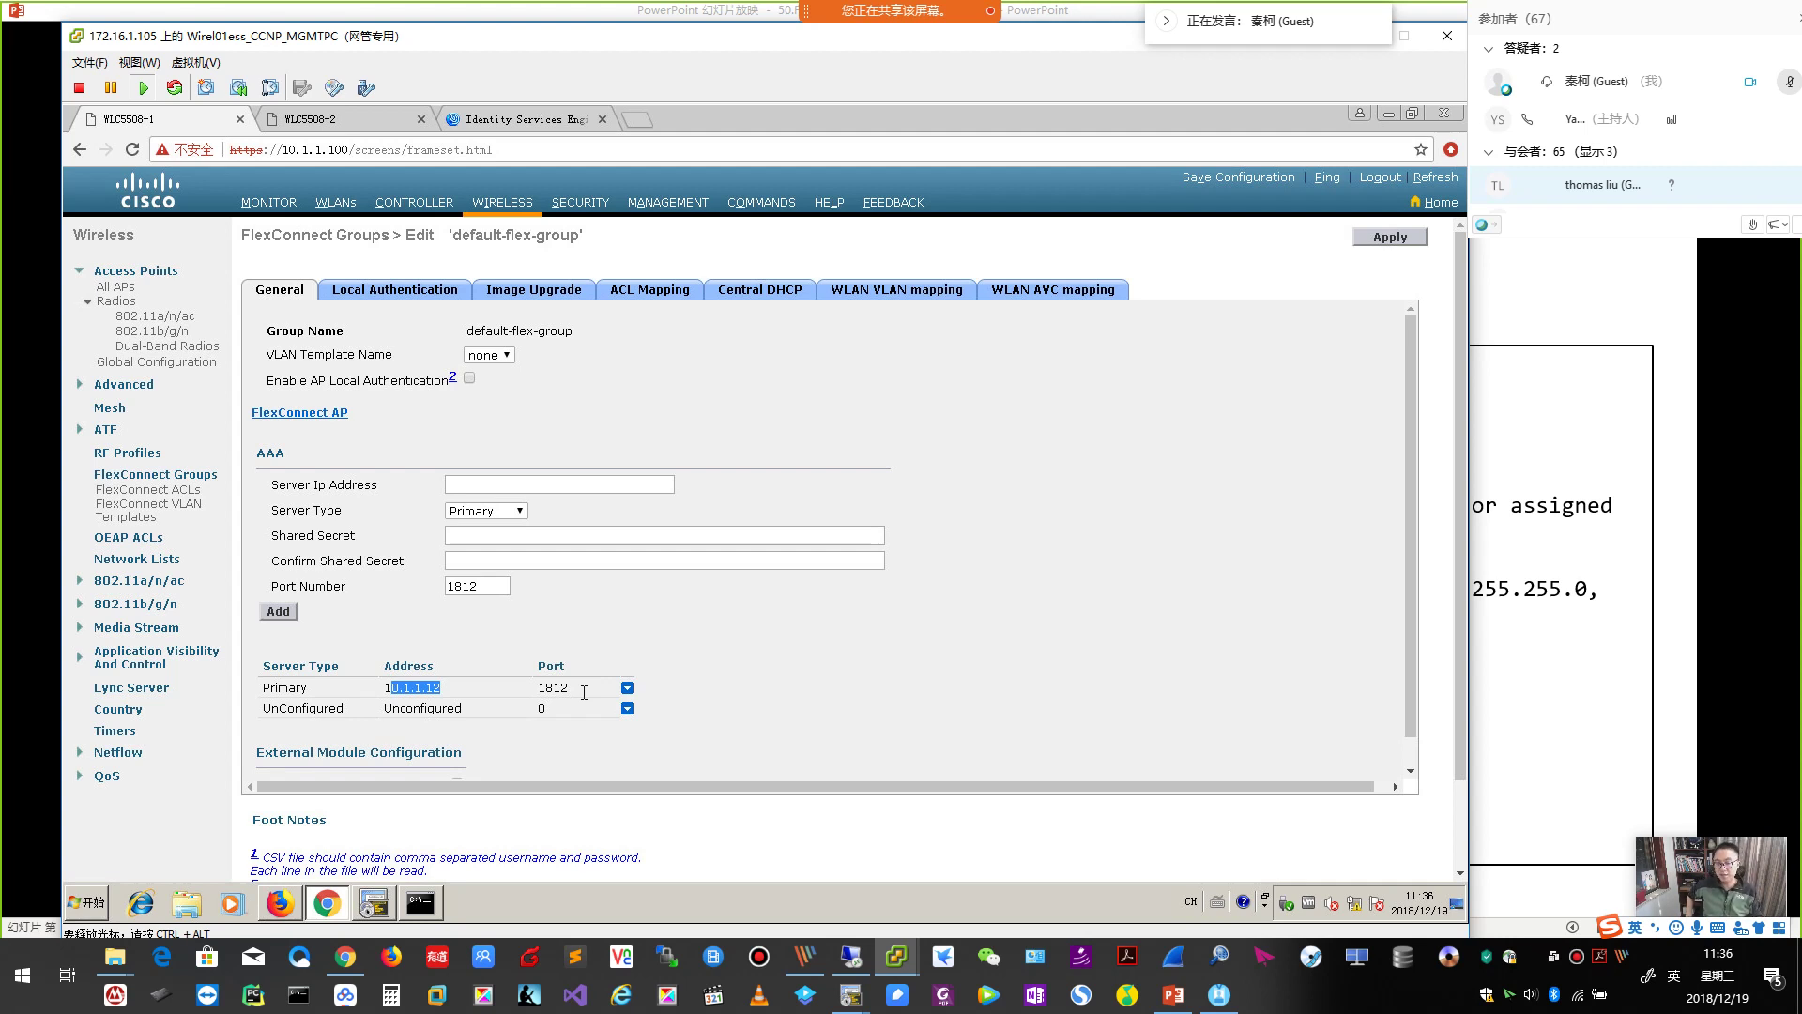
left_click(530, 119)
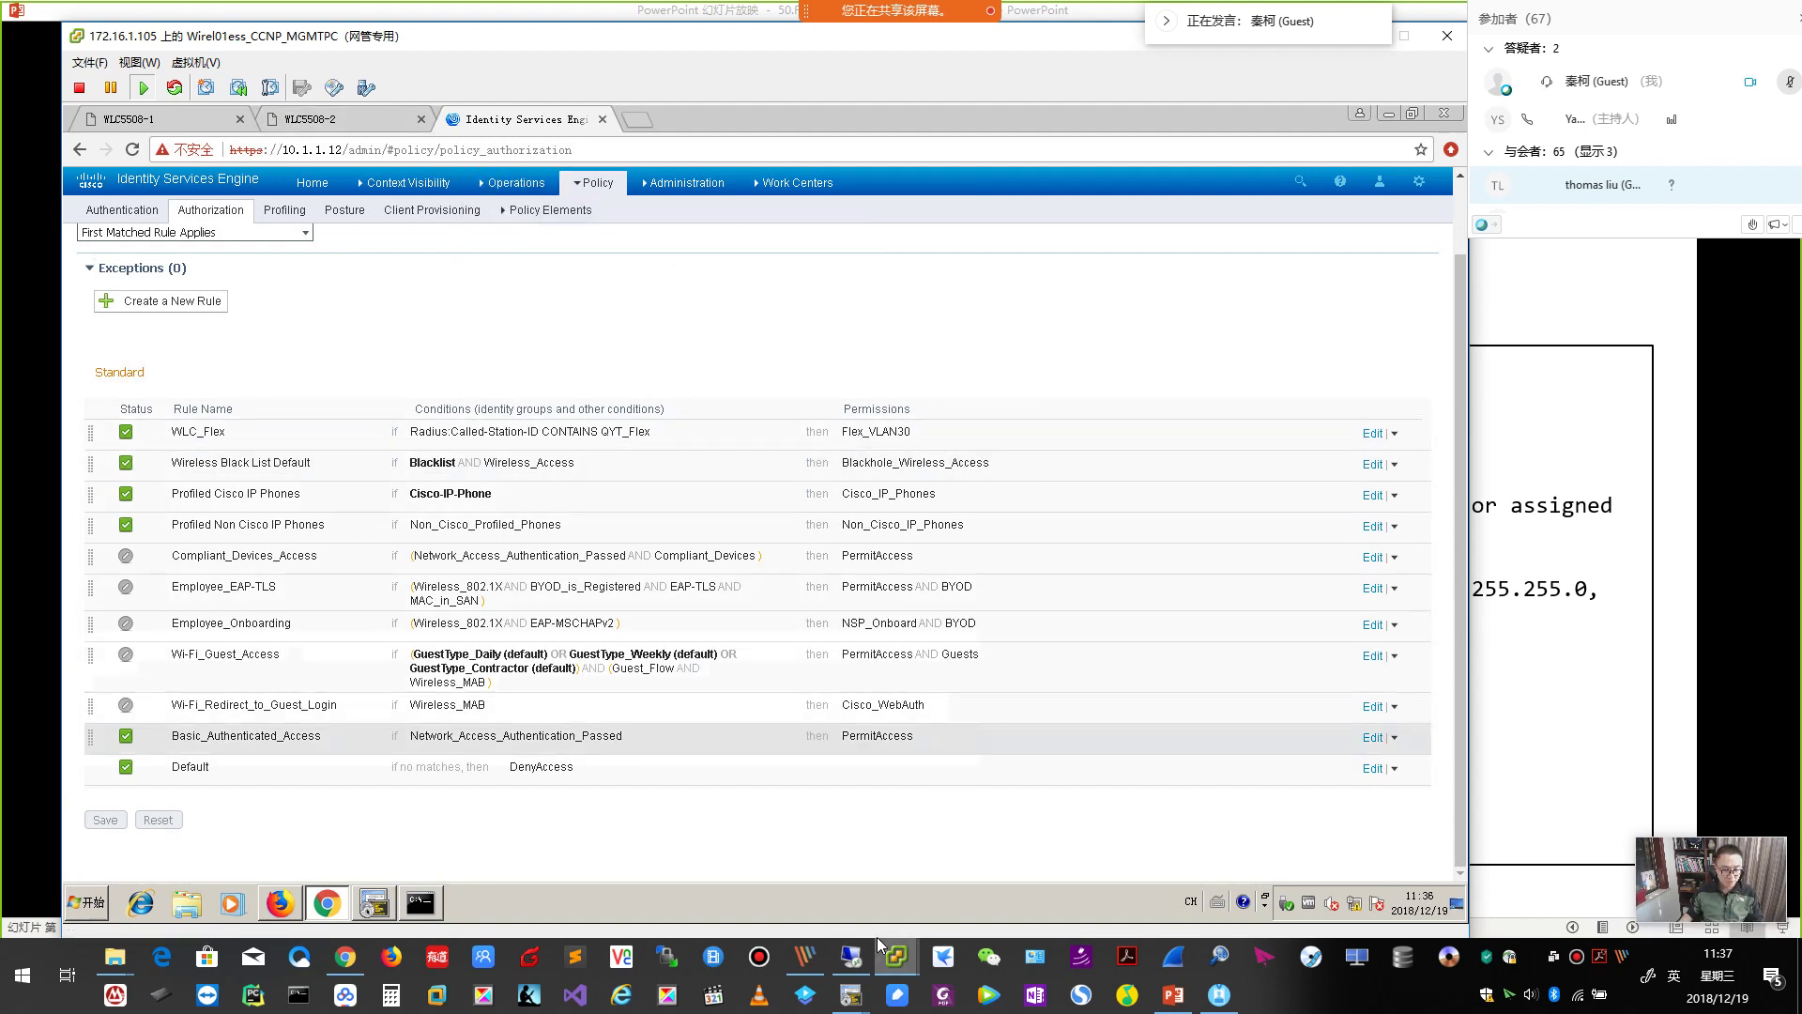
mouse_move(854, 999)
left_click(752, 920)
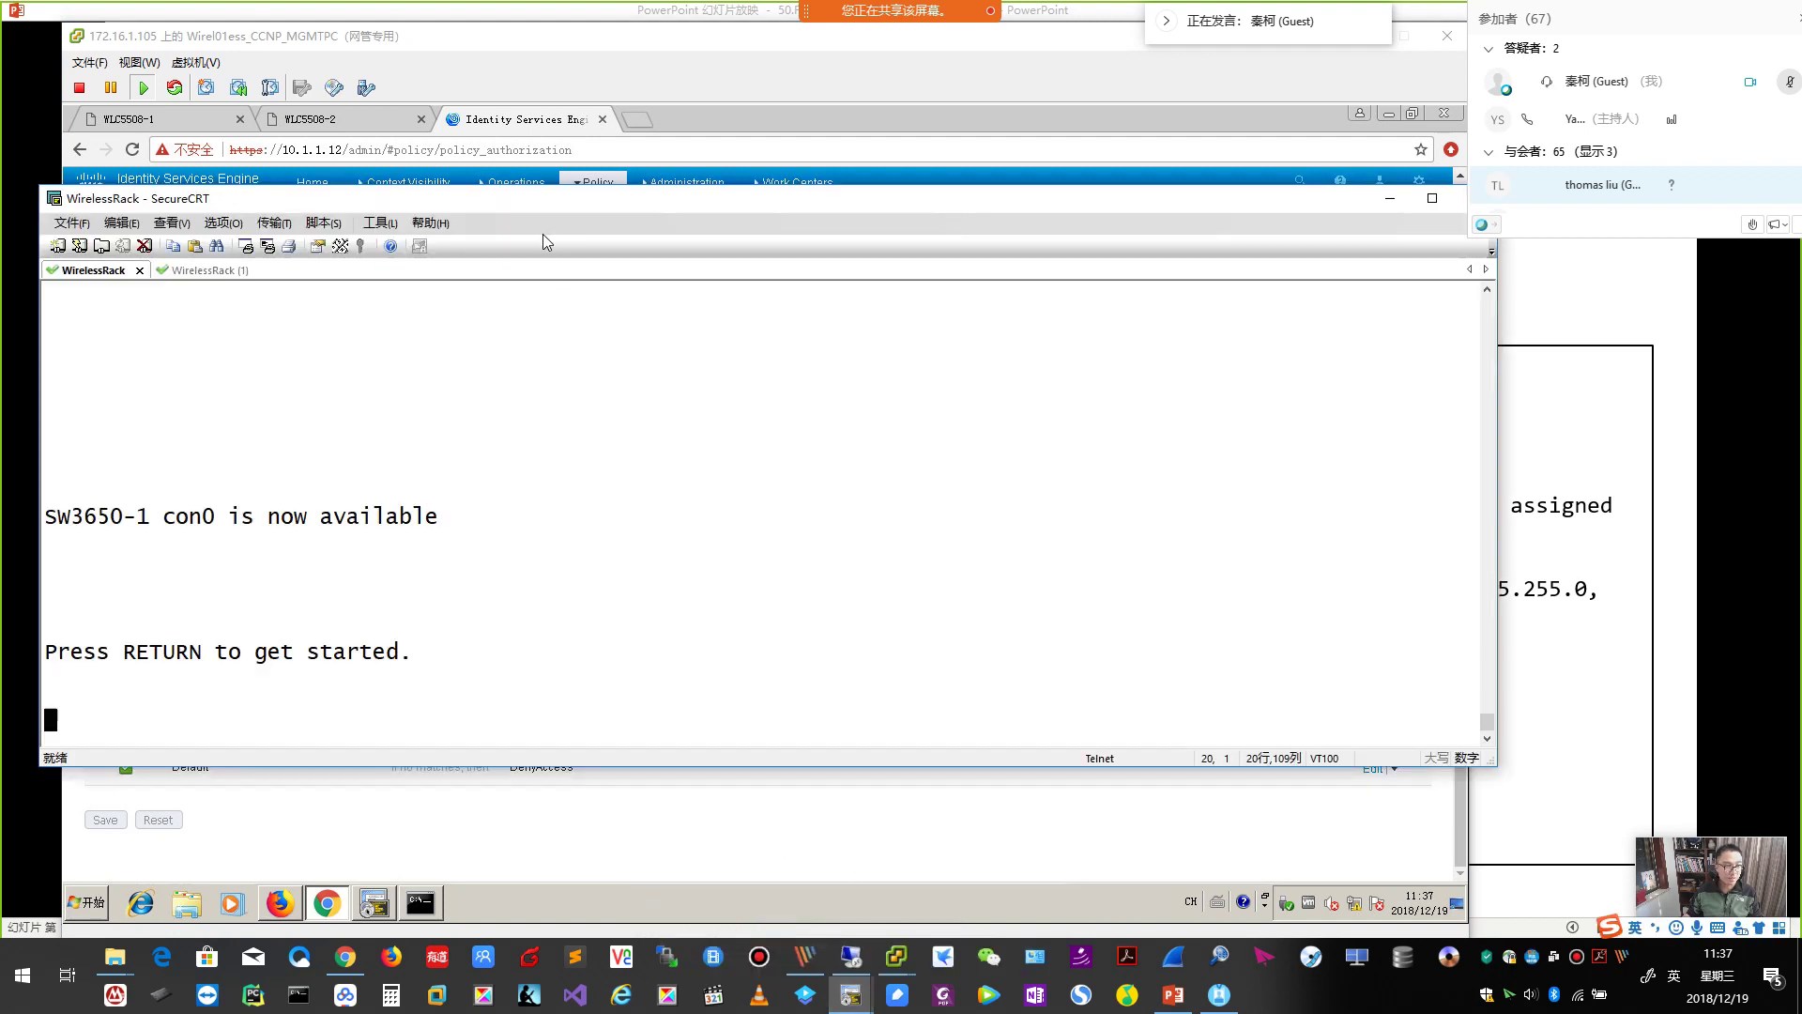
Move the terminal window aside and enter privileged mode on SW3650-1.
left_click_drag(603, 191, 778, 156)
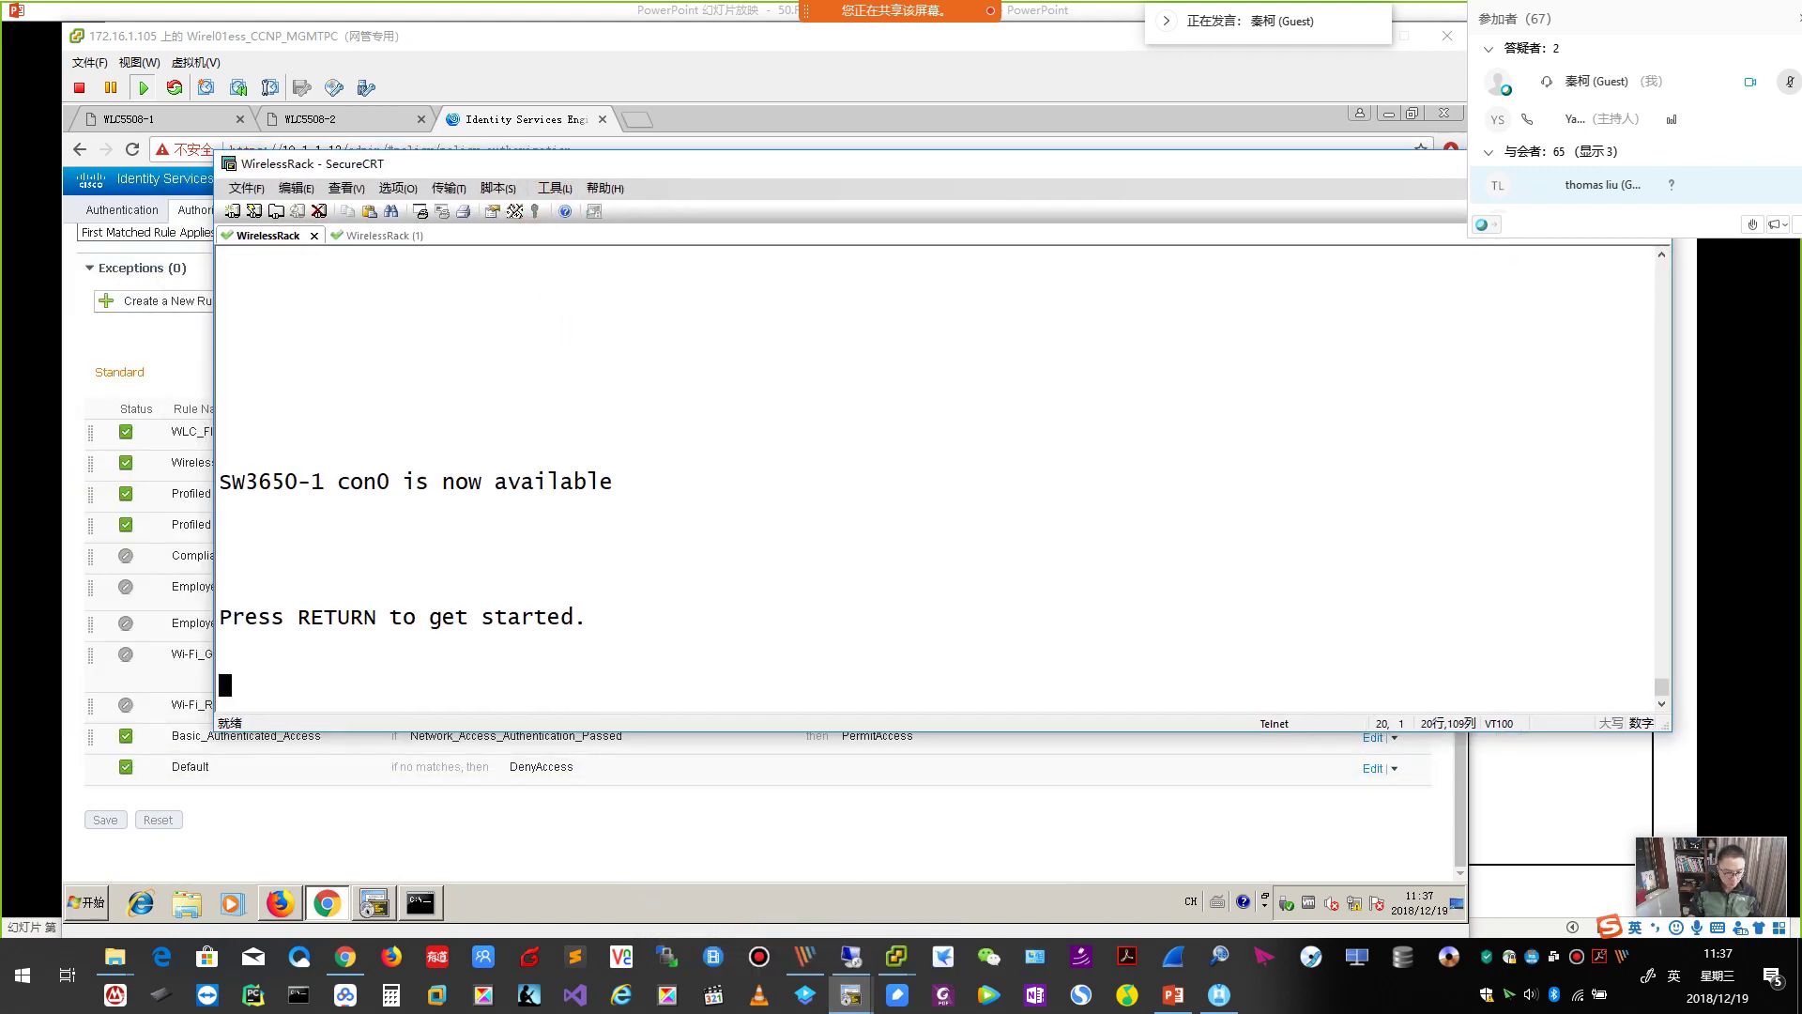
key("Return")
key("Return")
key("Return")
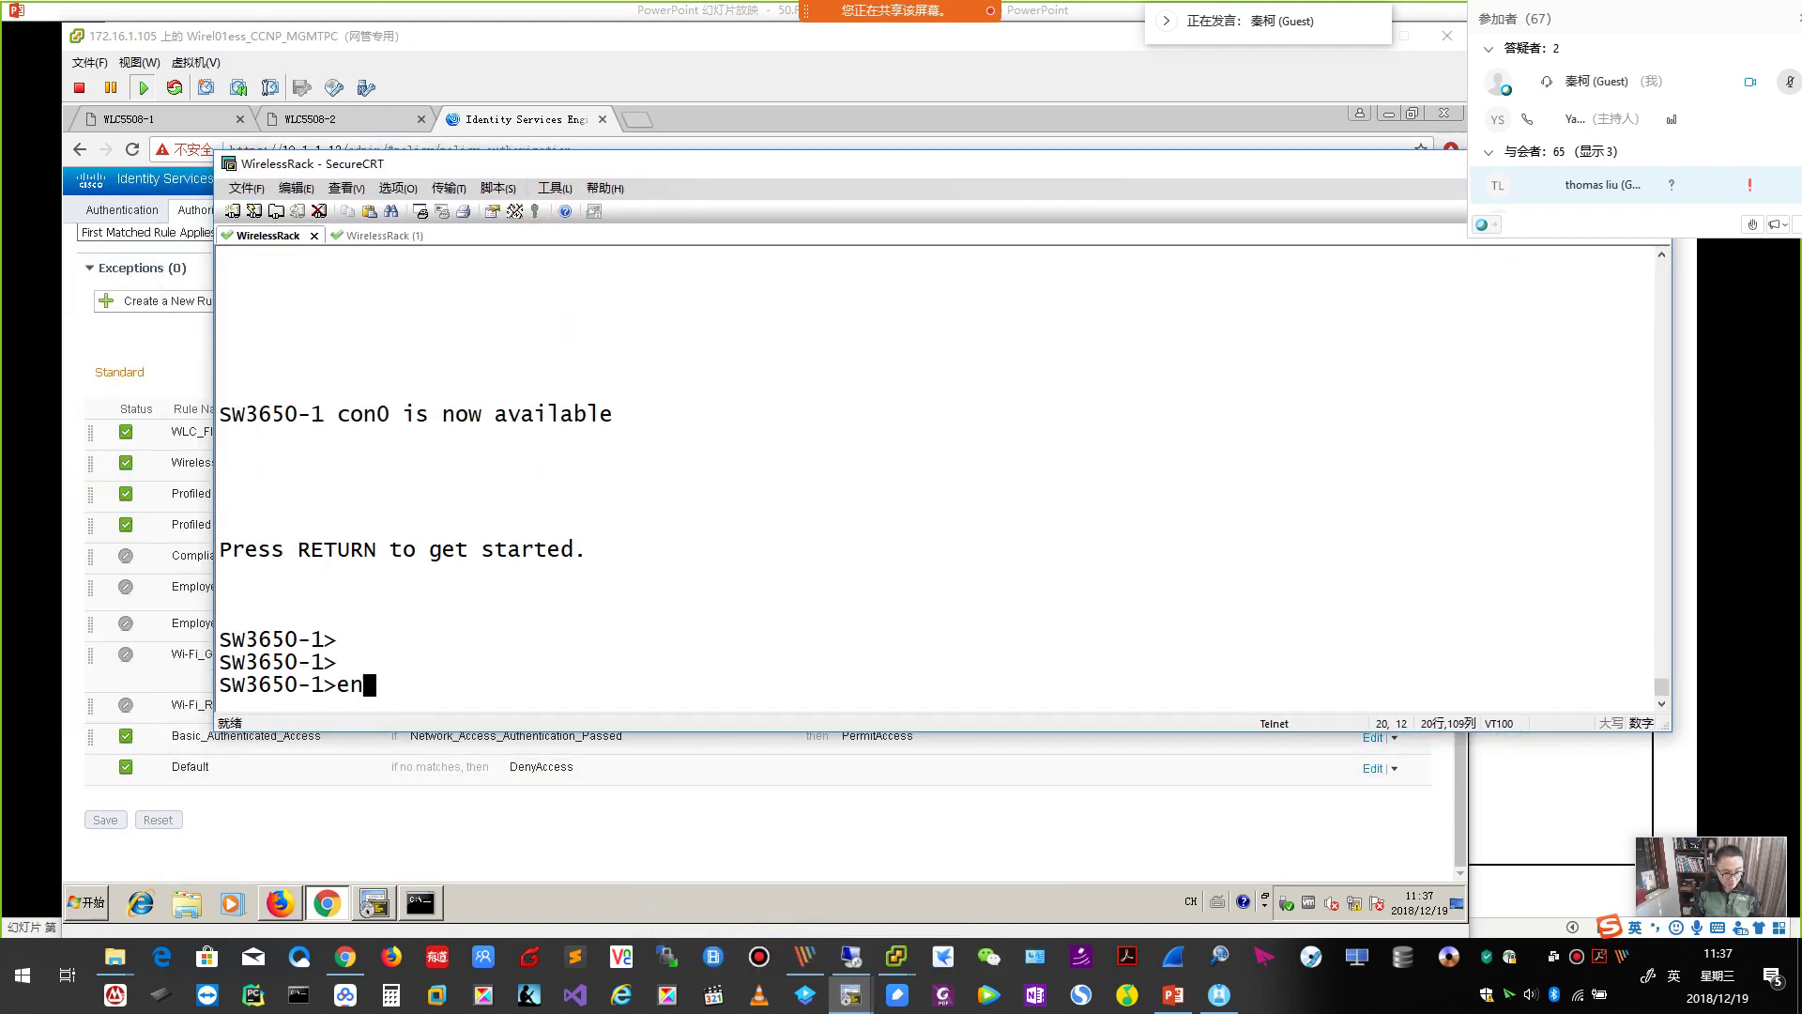
type("en")
key("Return")
Resume the SW3560 console session, enable it, and list its CDP neighbors with 'sh cdp nei'.
key("ctrl+shift+6")
type("x1")
key("Return")
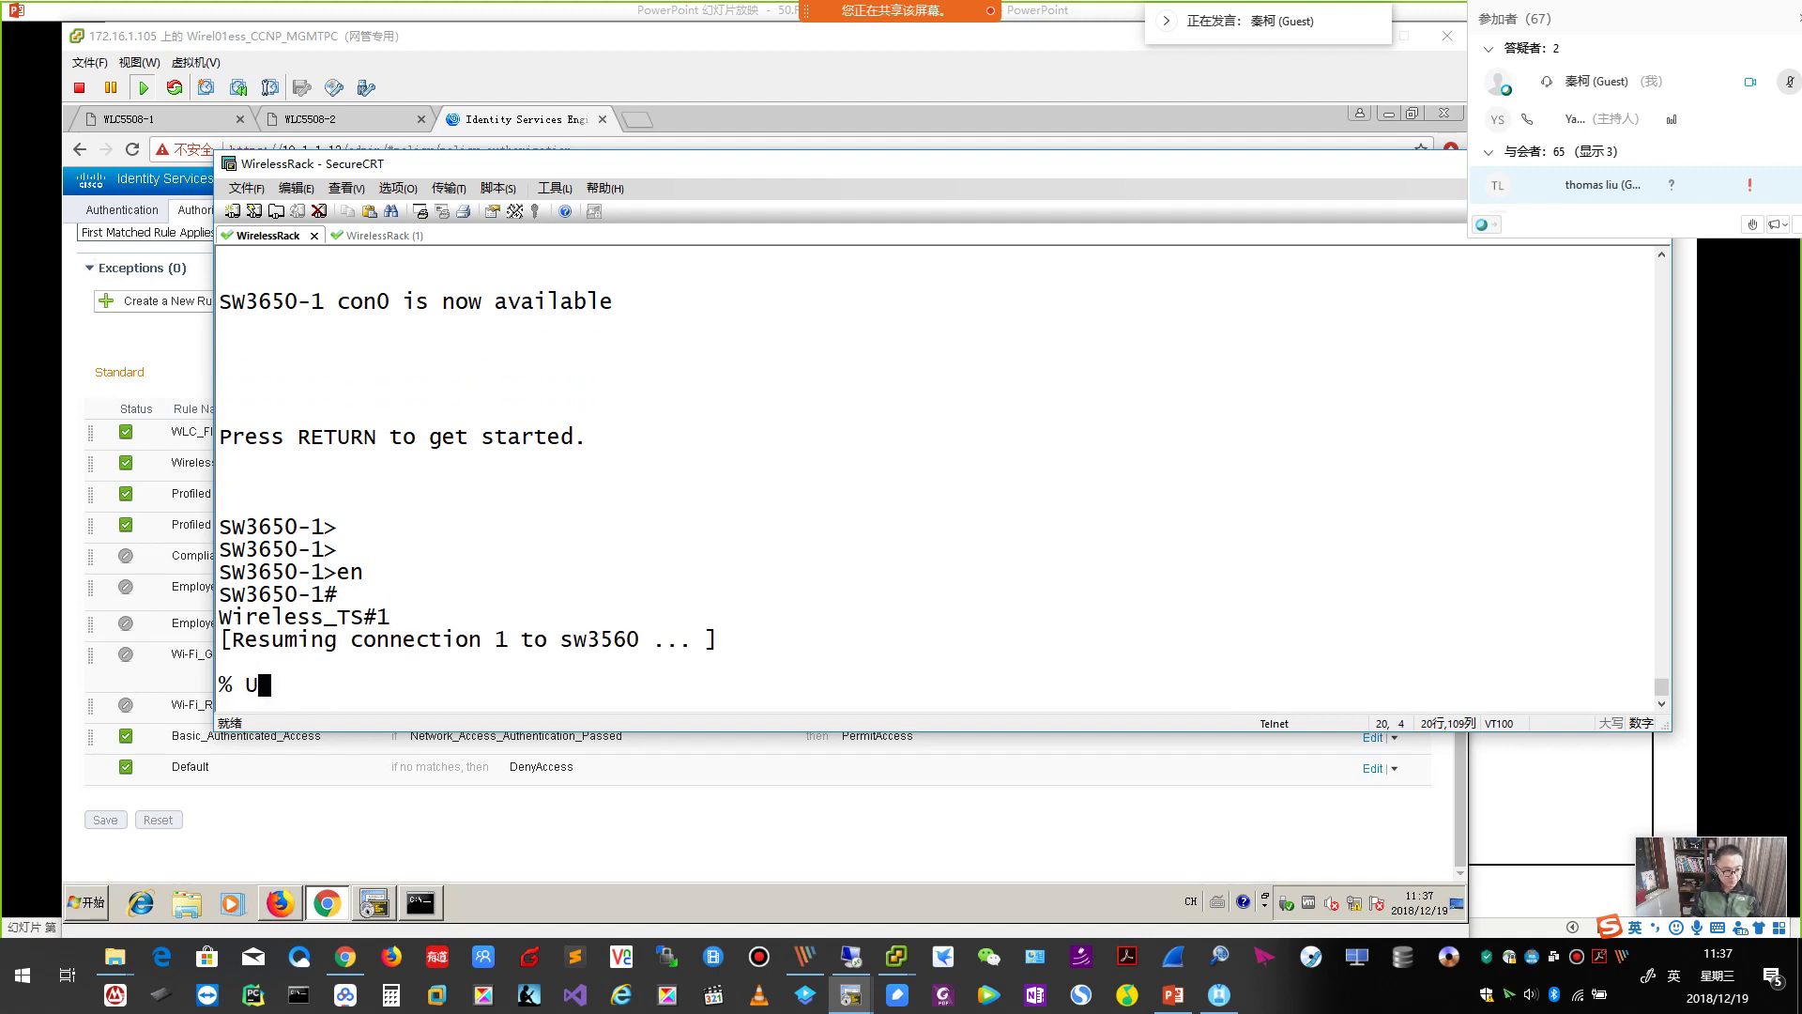
key("Return")
key("Return")
type("en")
key("Return")
type("sh cdp nei")
key("Return")
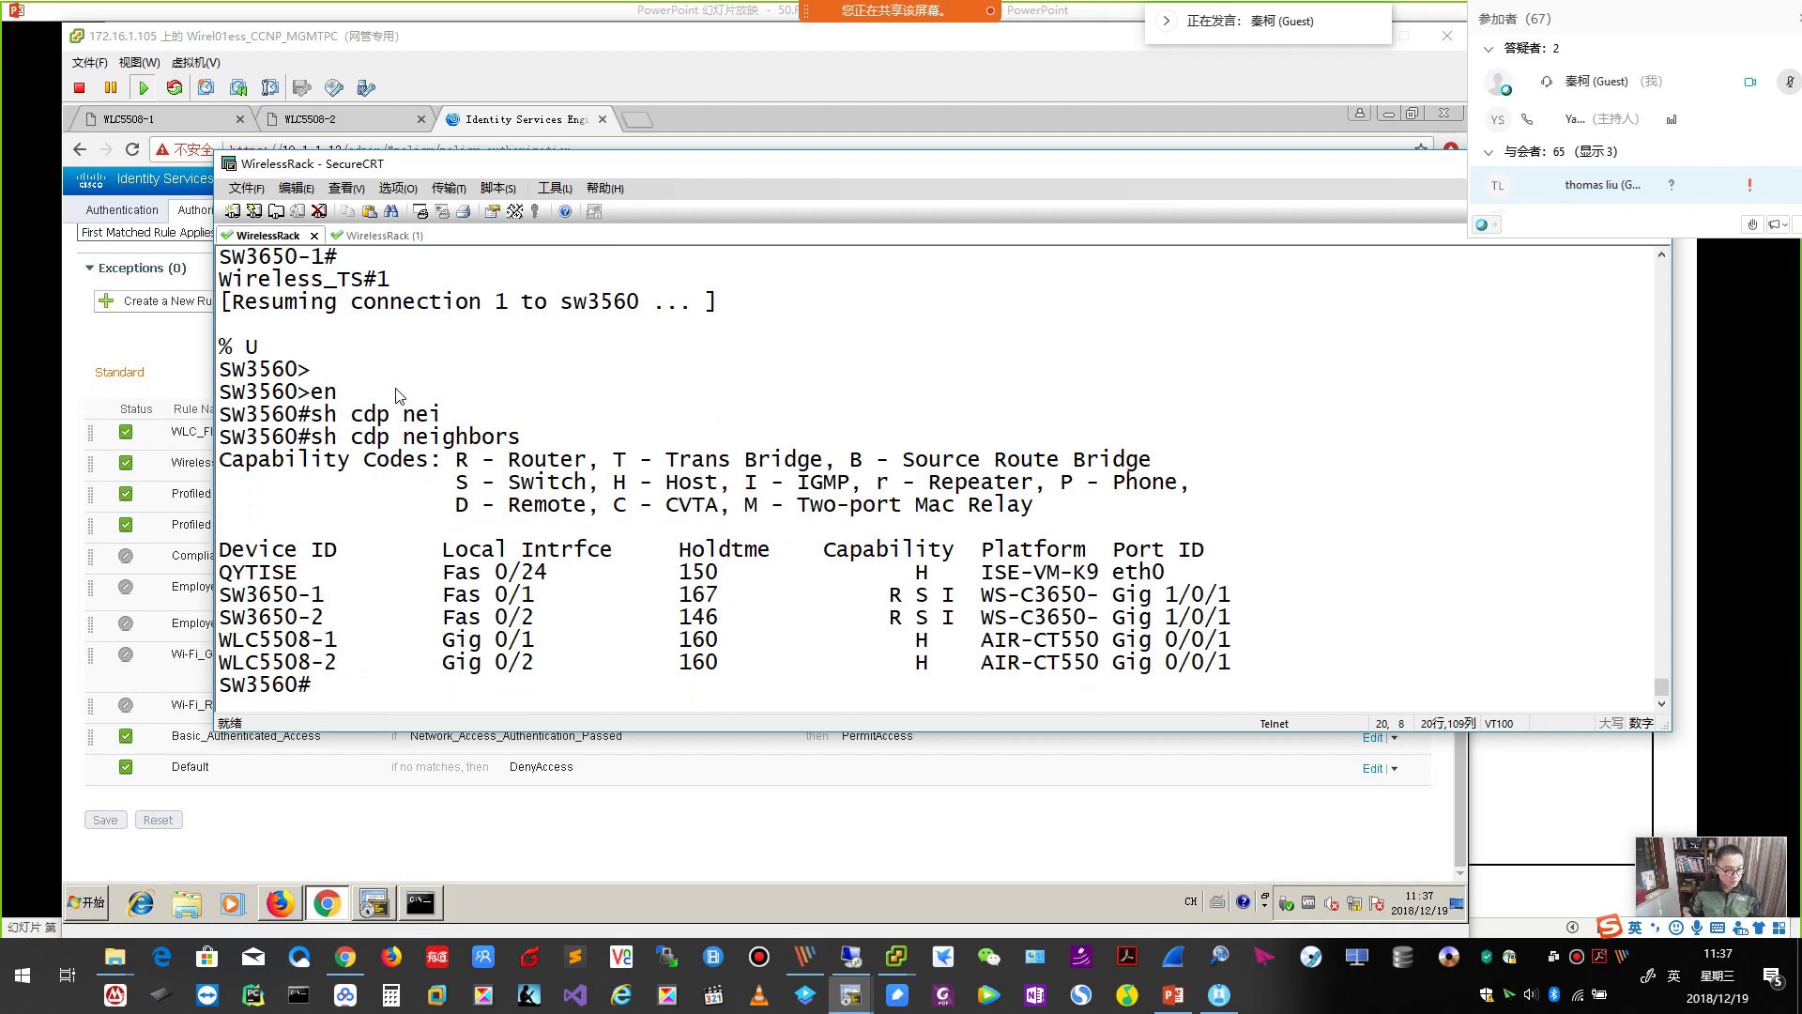
Shut down SW3560 interface g0/1 facing the WLC.
type("confi t")
key("Return")
type("inter g0/1")
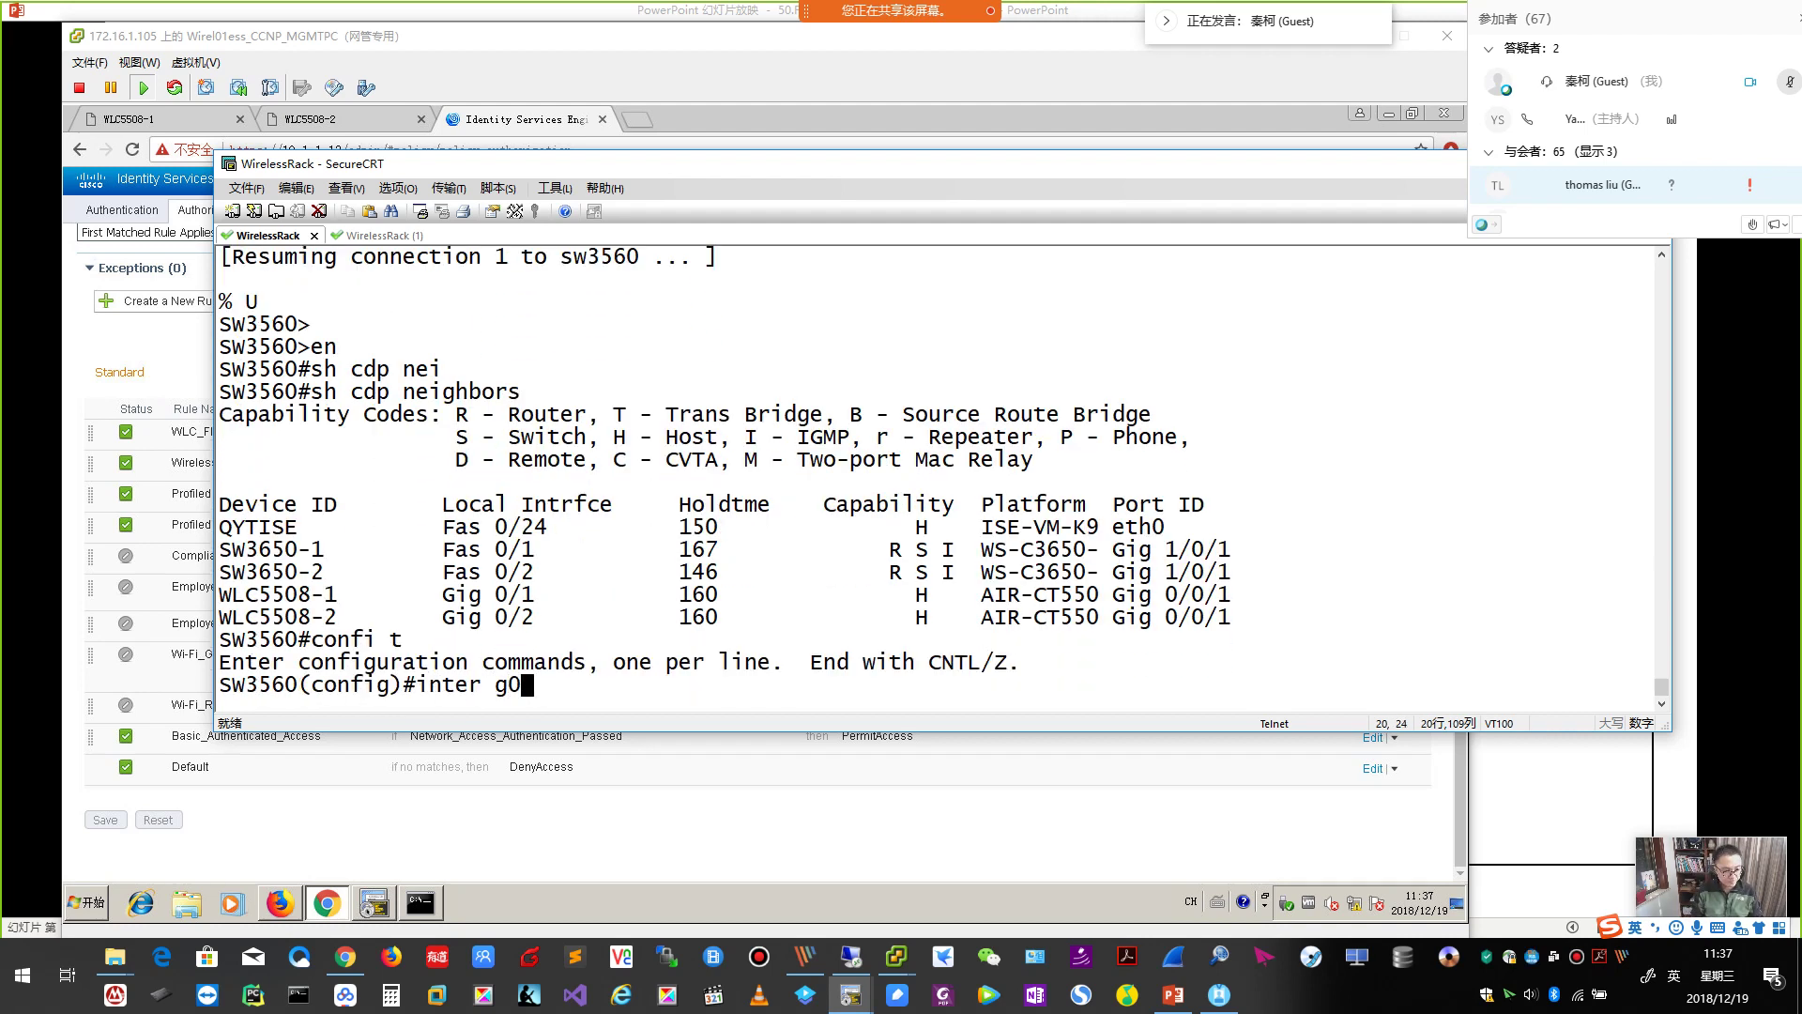
key("Return")
type("shu")
key("Tab")
key("Return")
type("end")
key("Return")
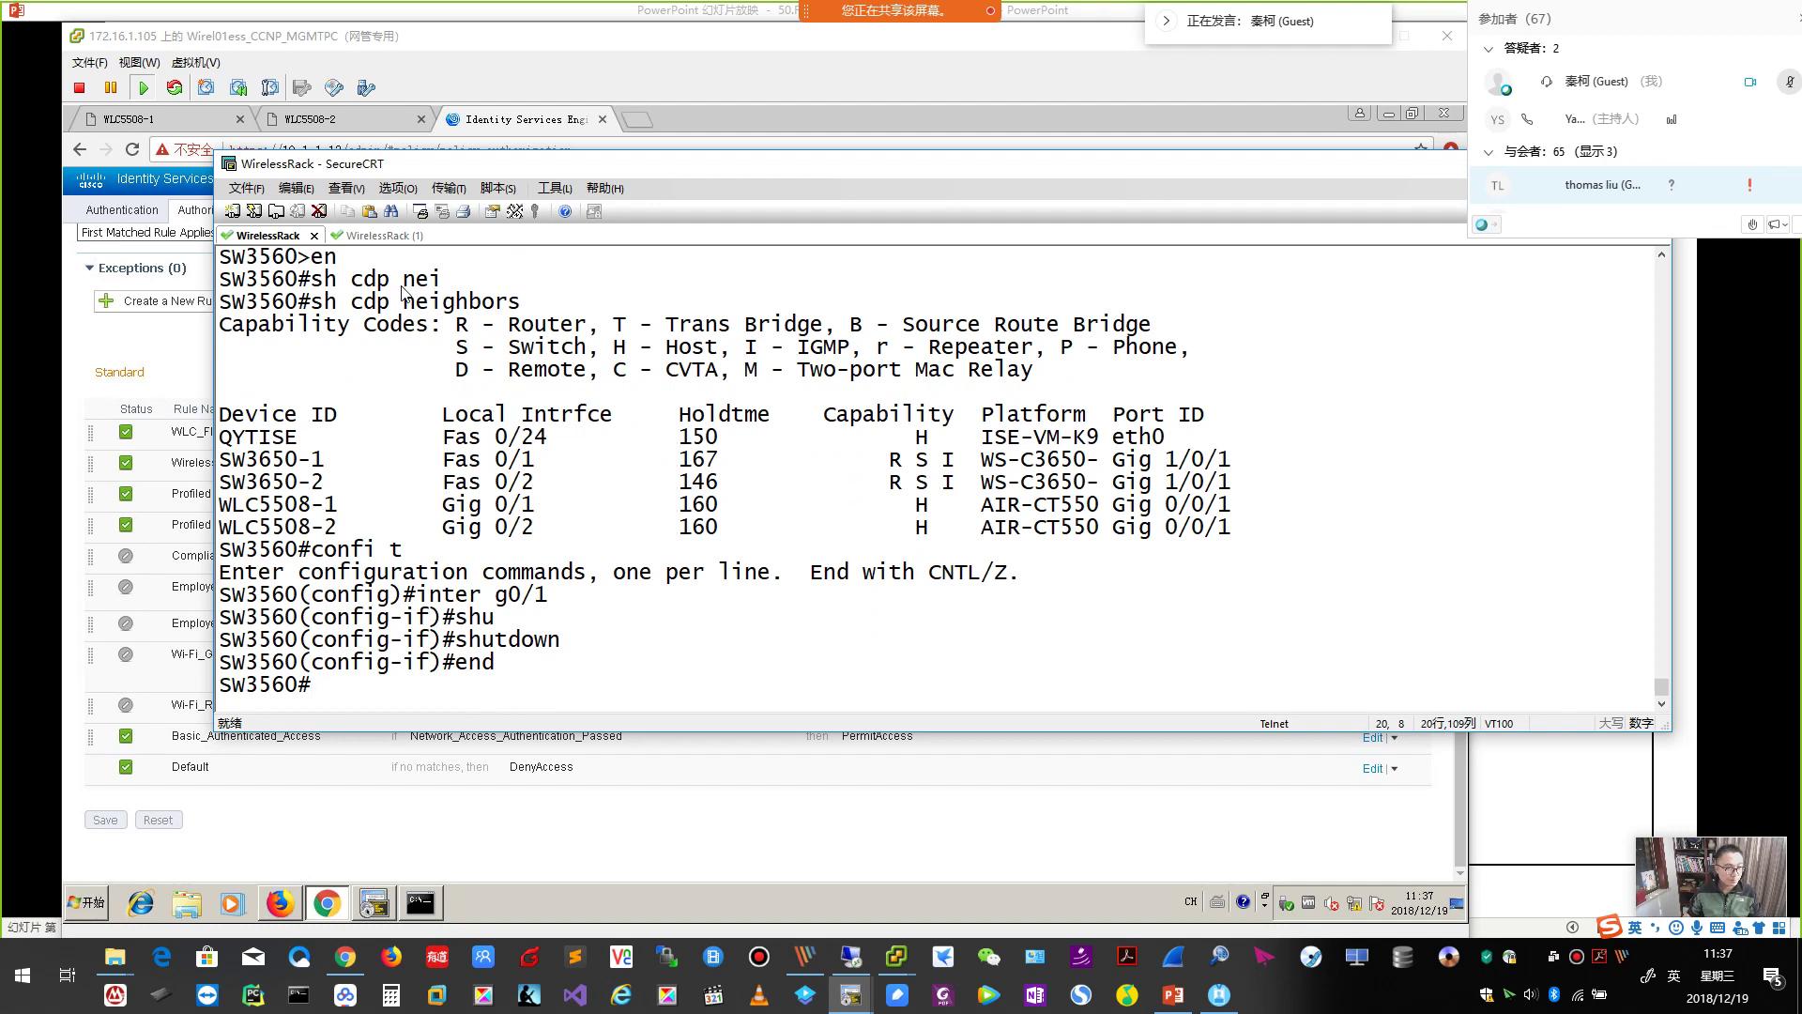
Finish AP1's paged interface listing, then bring the test PC with AnyConnect forward.
left_click(385, 236)
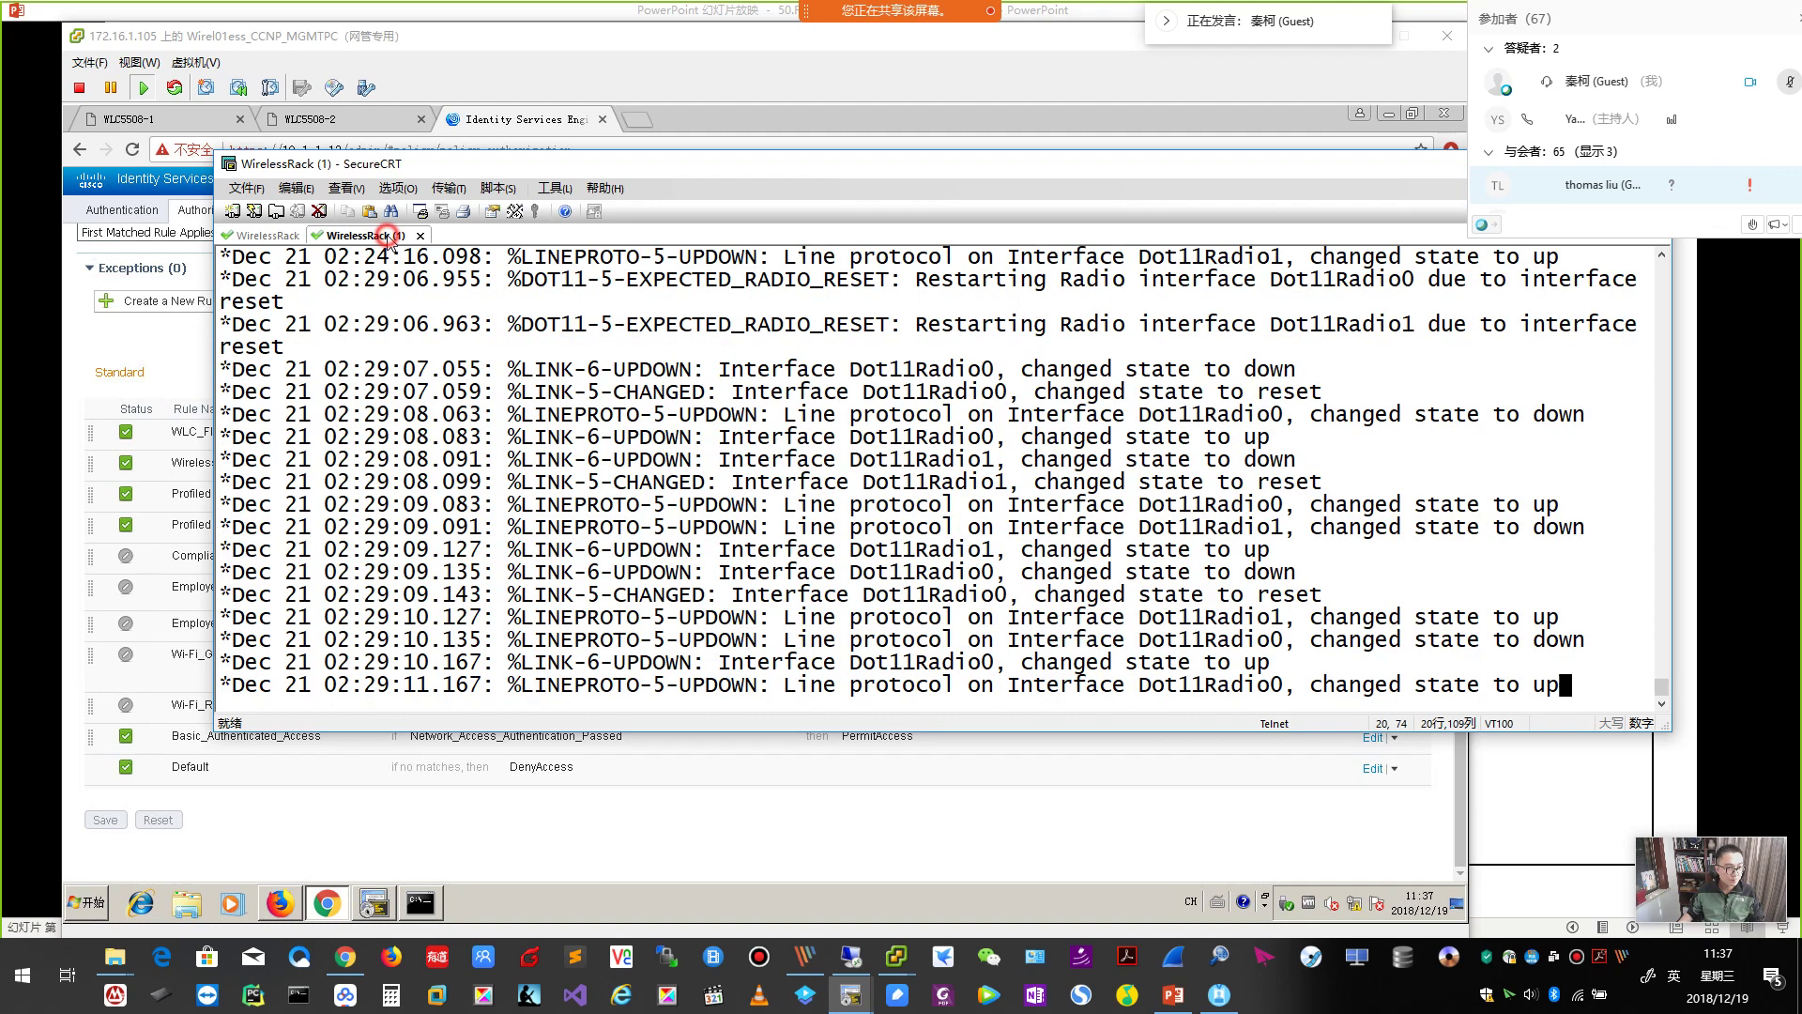
key("Return")
key("Return")
key("Return")
key("Return")
key("Return")
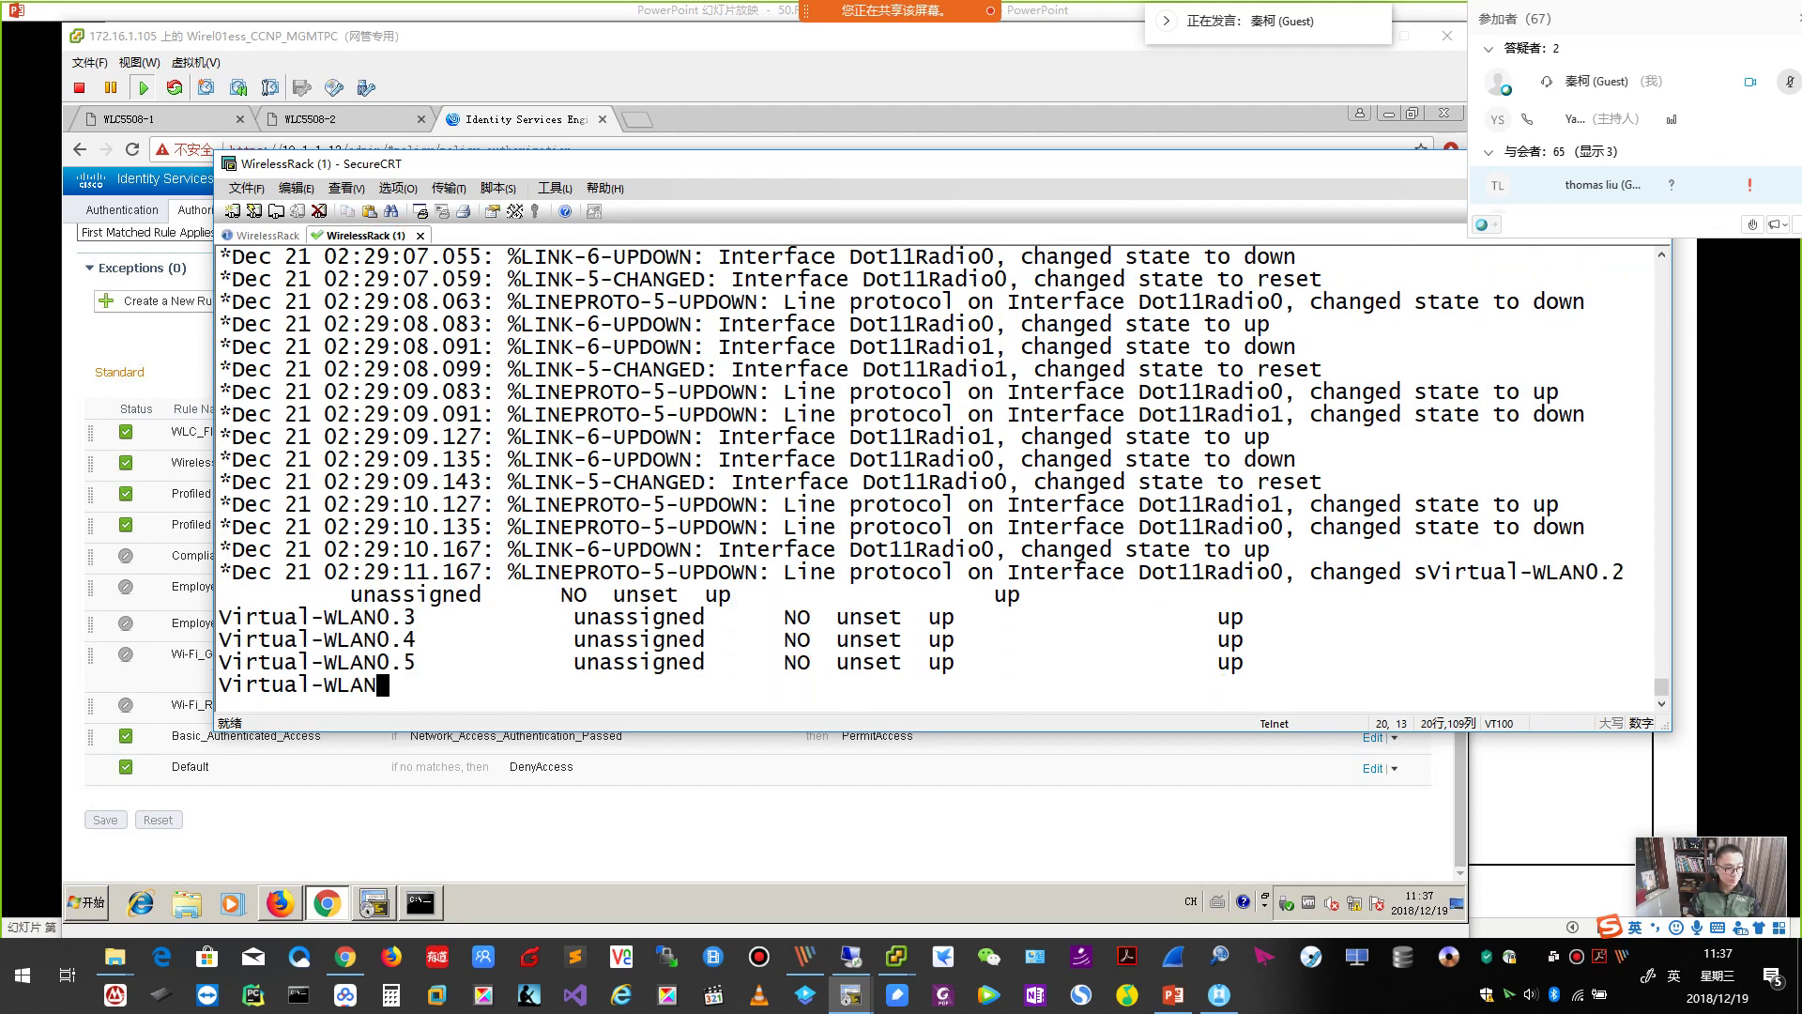
key("Return")
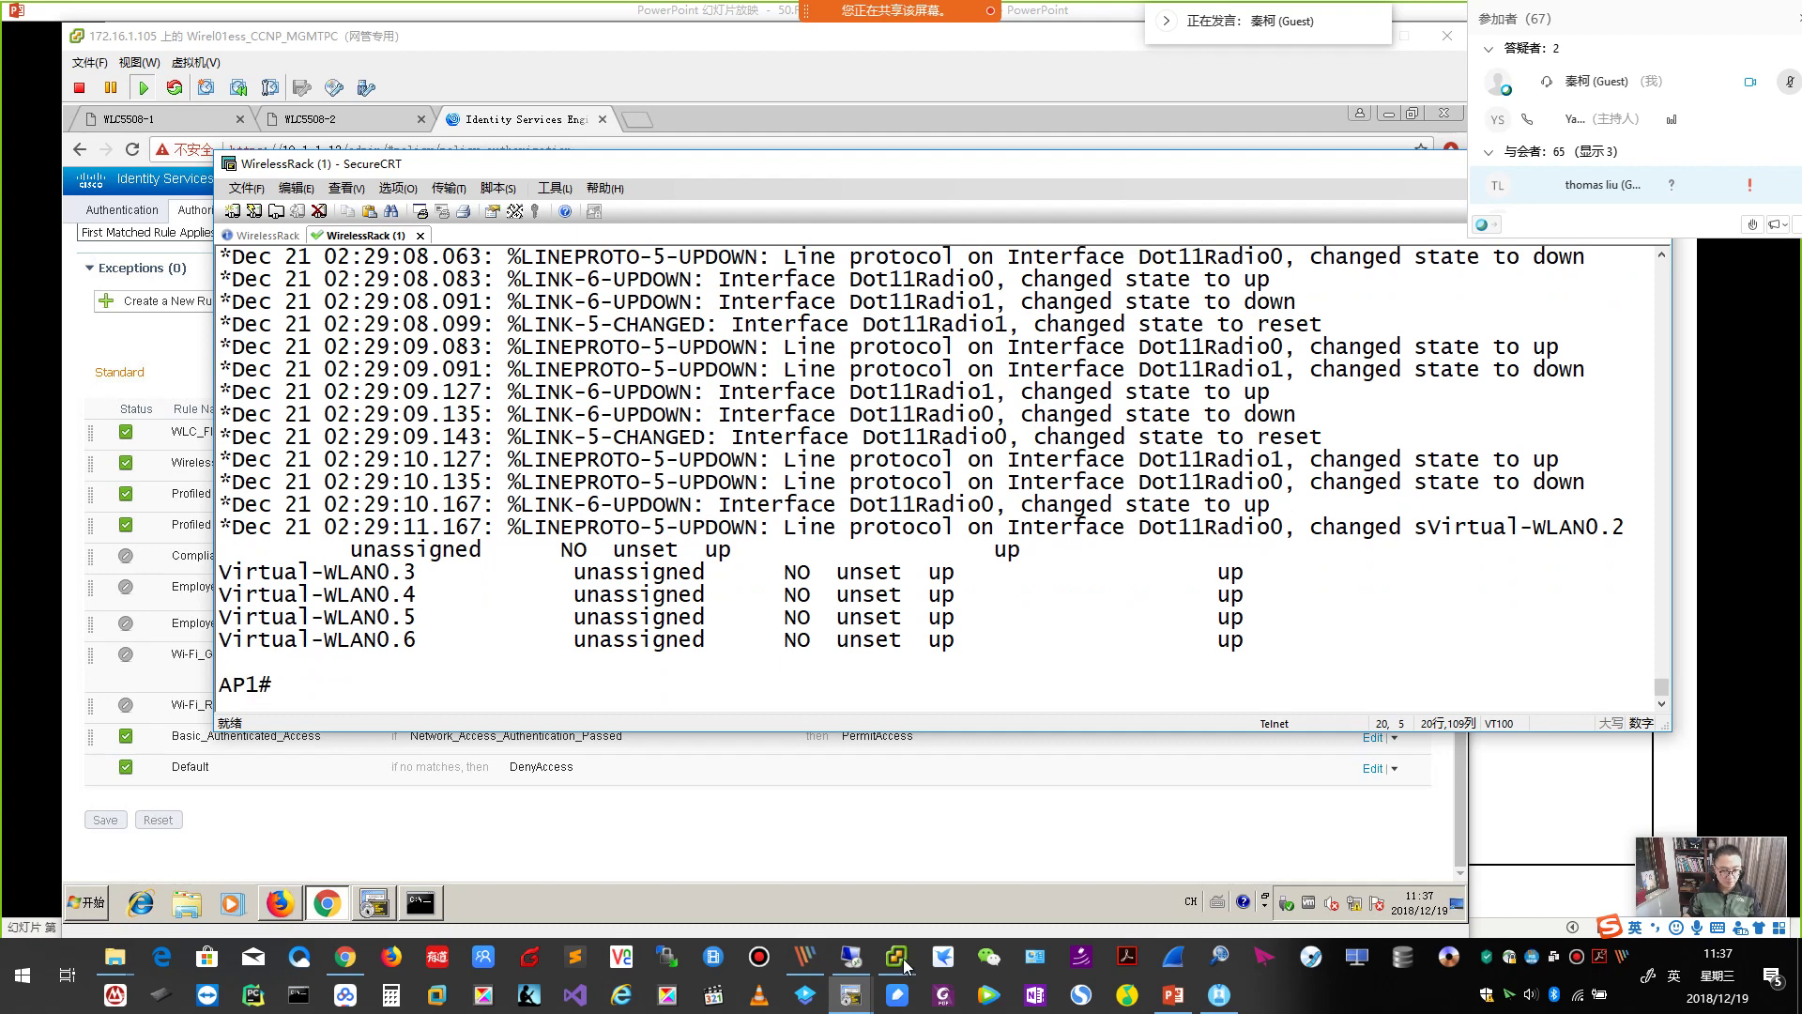
mouse_move(920, 935)
left_click(1082, 855)
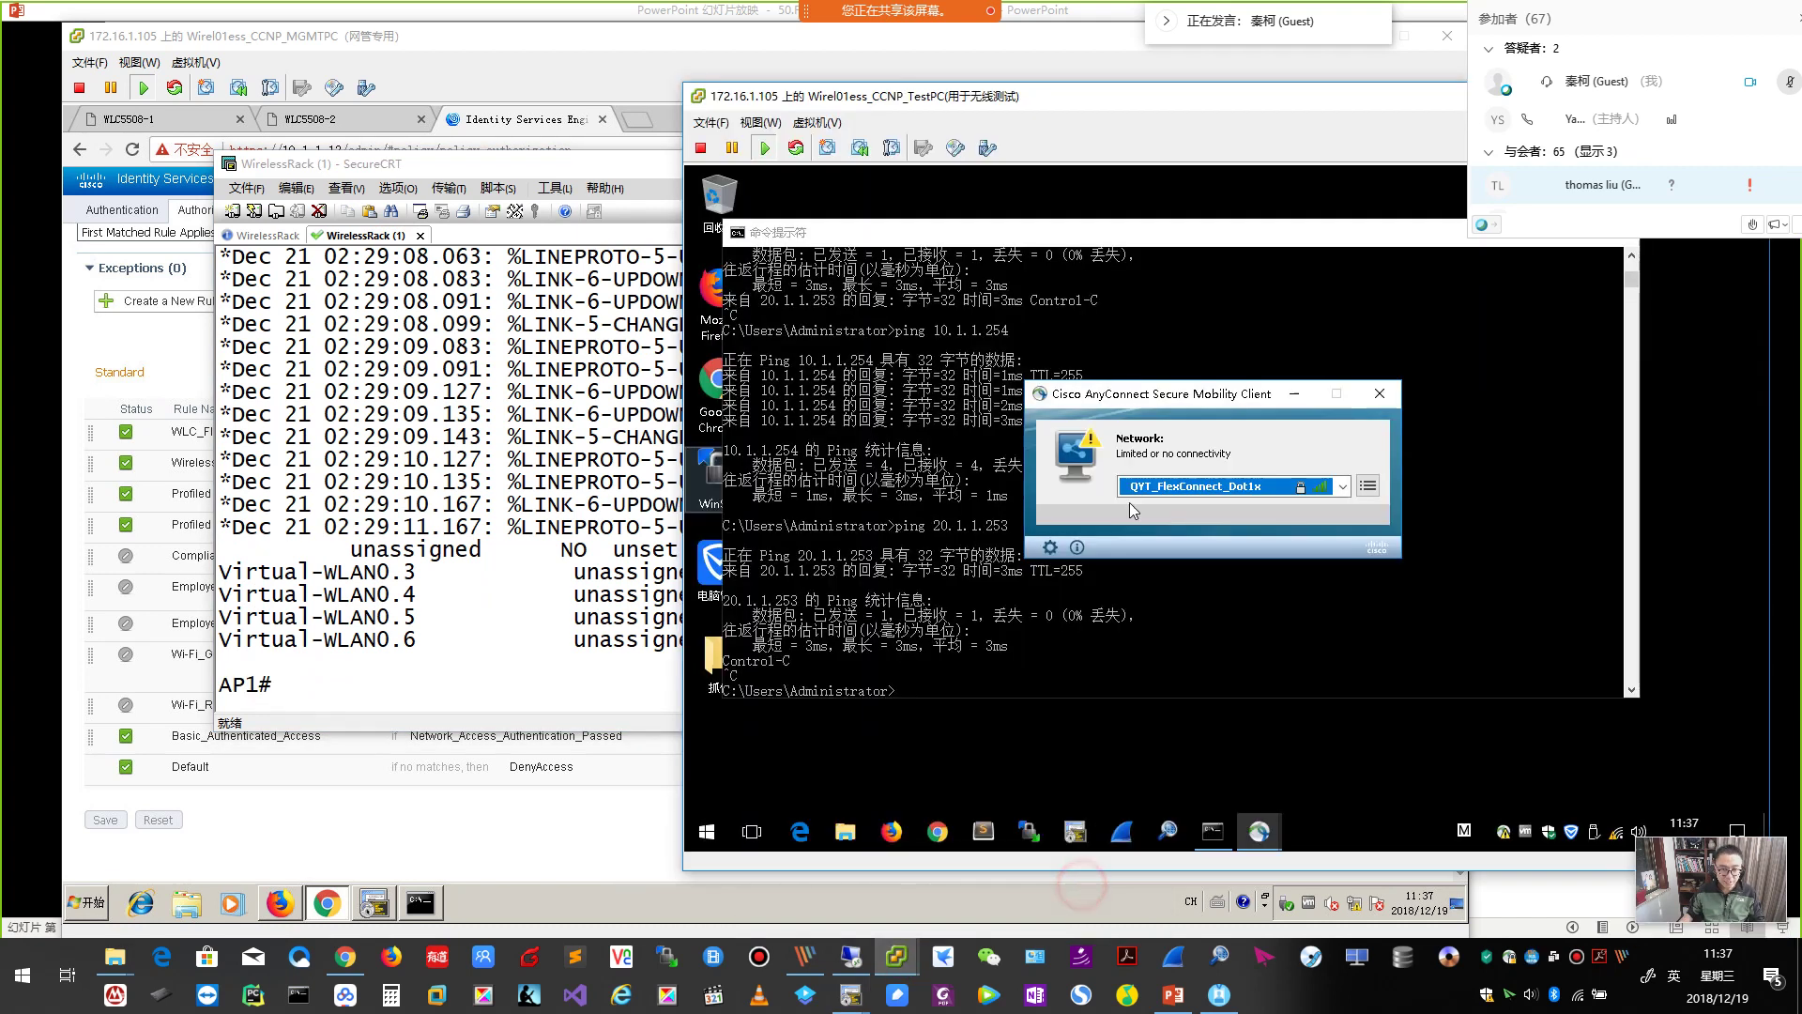
Reconnect the test PC to QYT_FlexConnect_Dot1x in AnyConnect and check the SW3560 session.
left_click(1346, 488)
left_click(1270, 529)
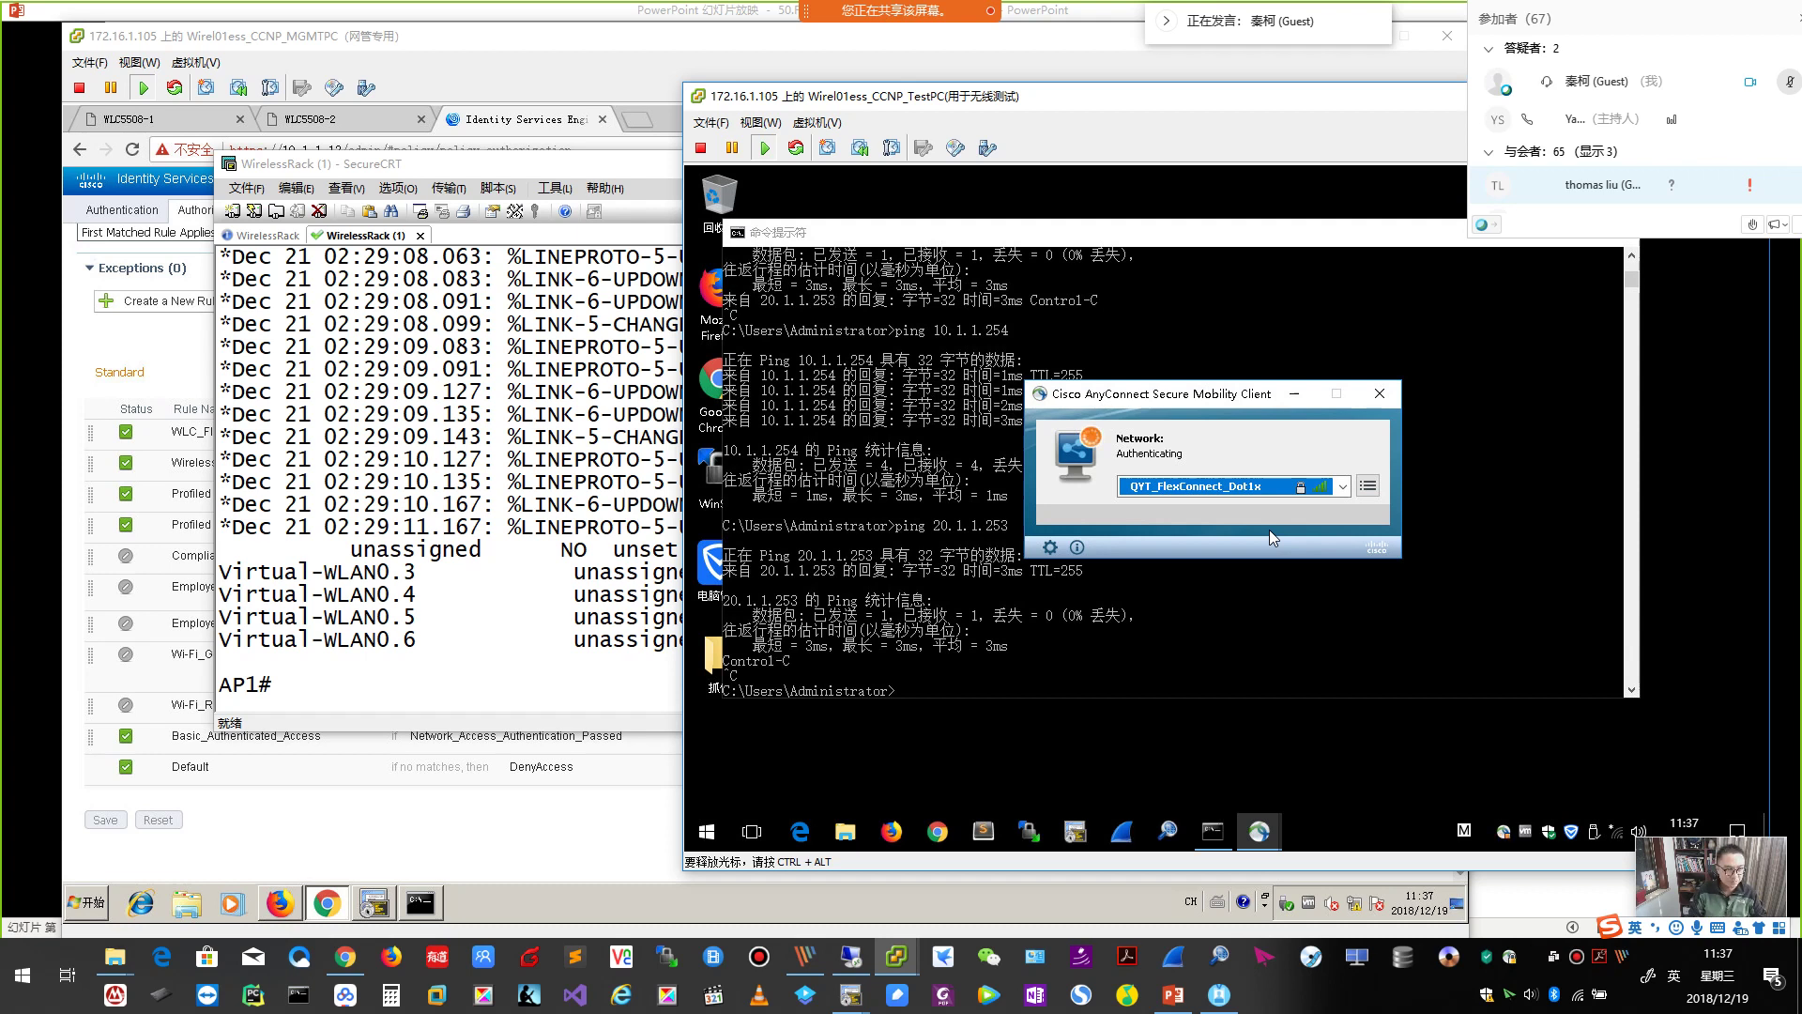
left_click(612, 427)
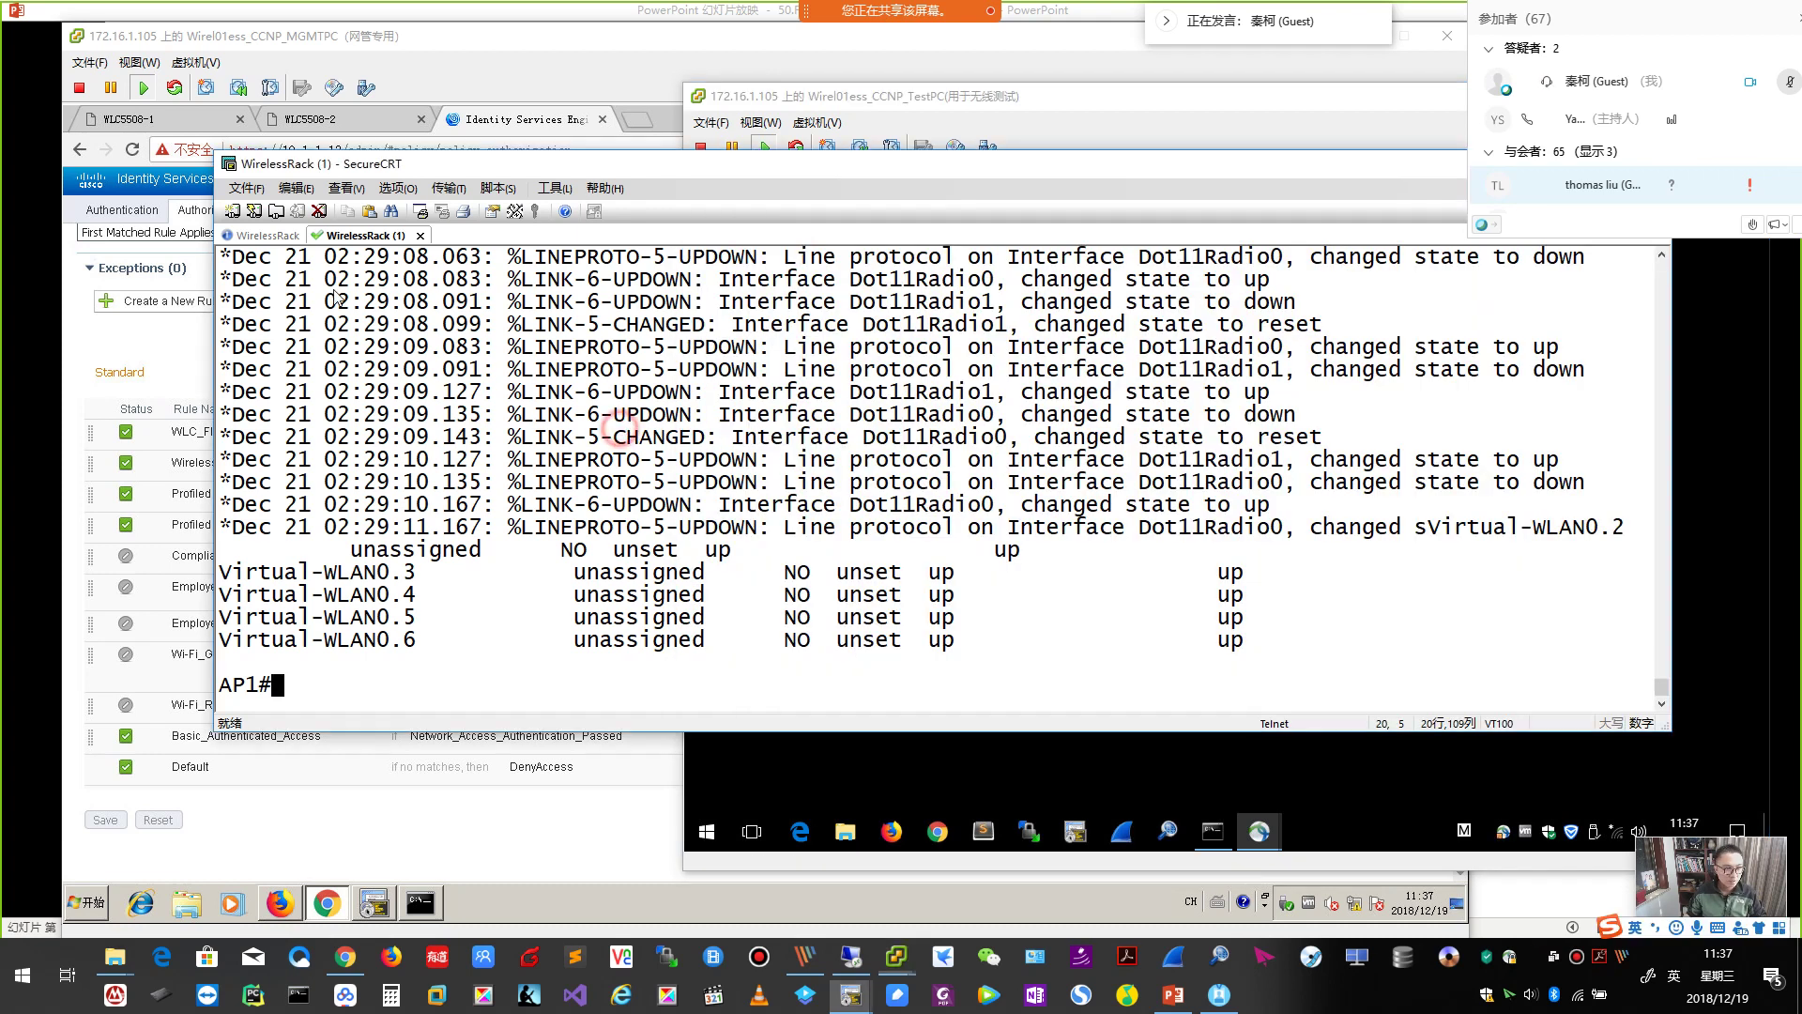
left_click(267, 235)
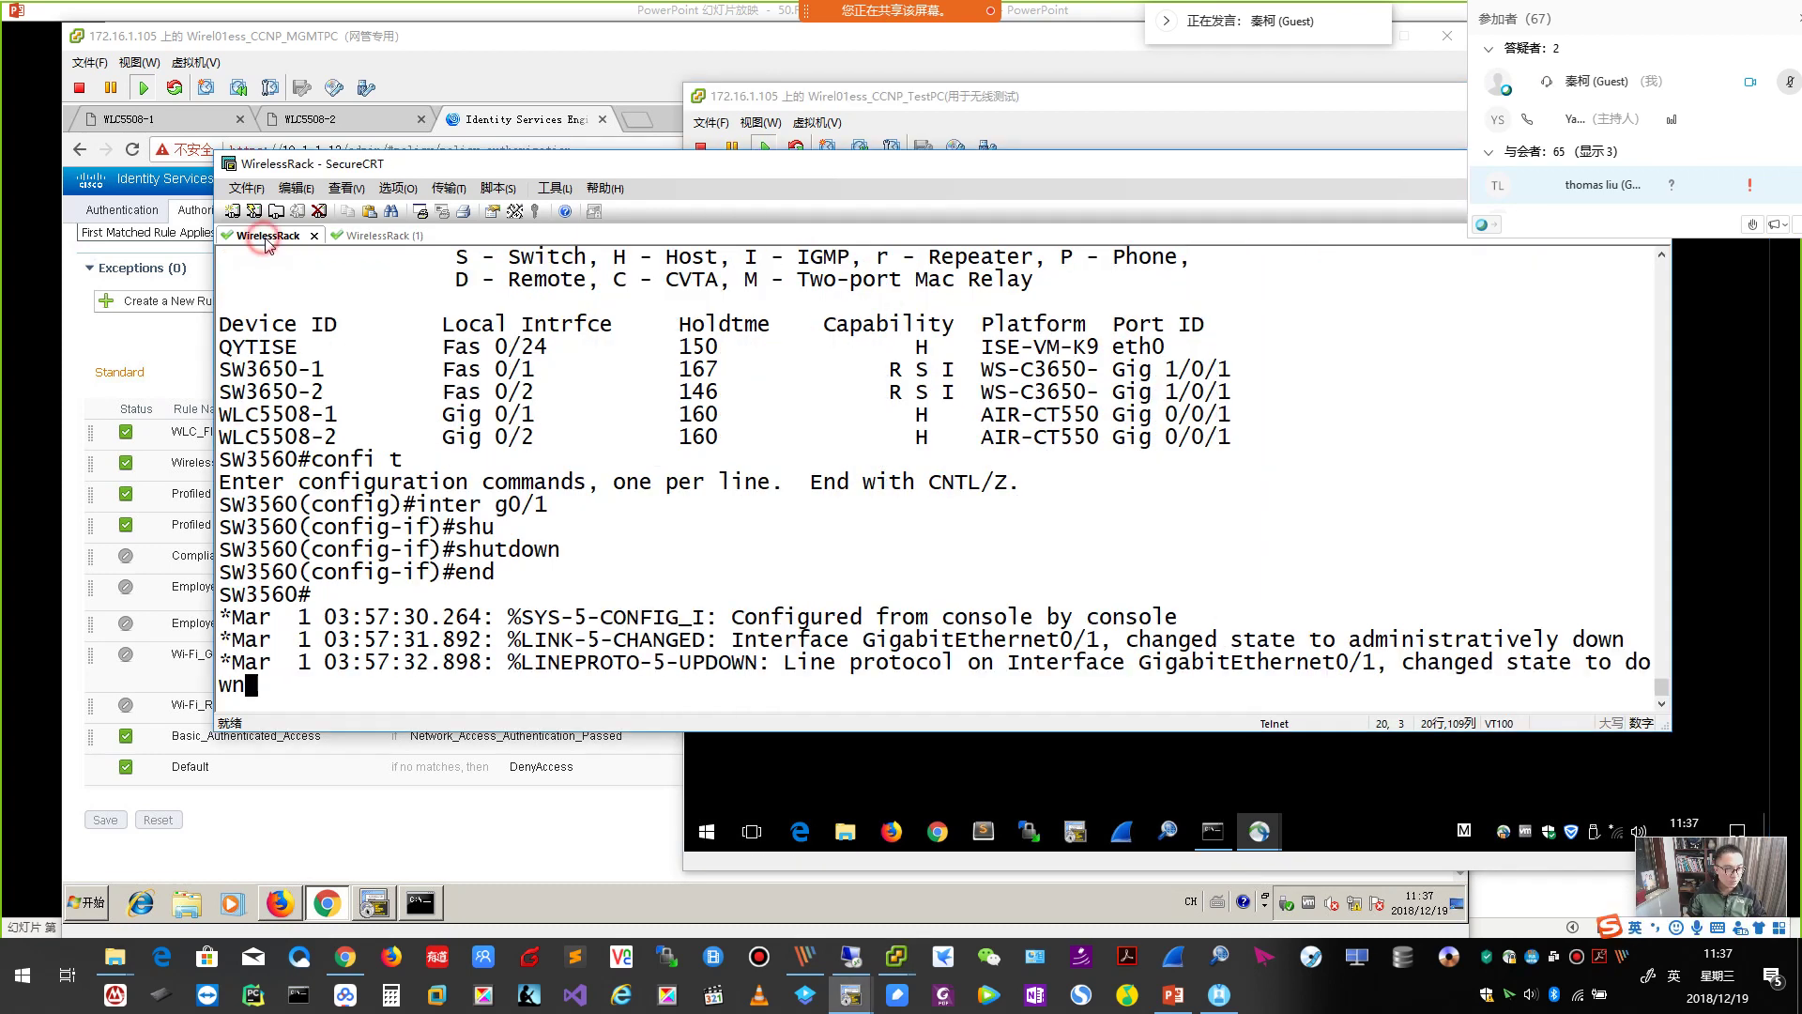
left_click(366, 239)
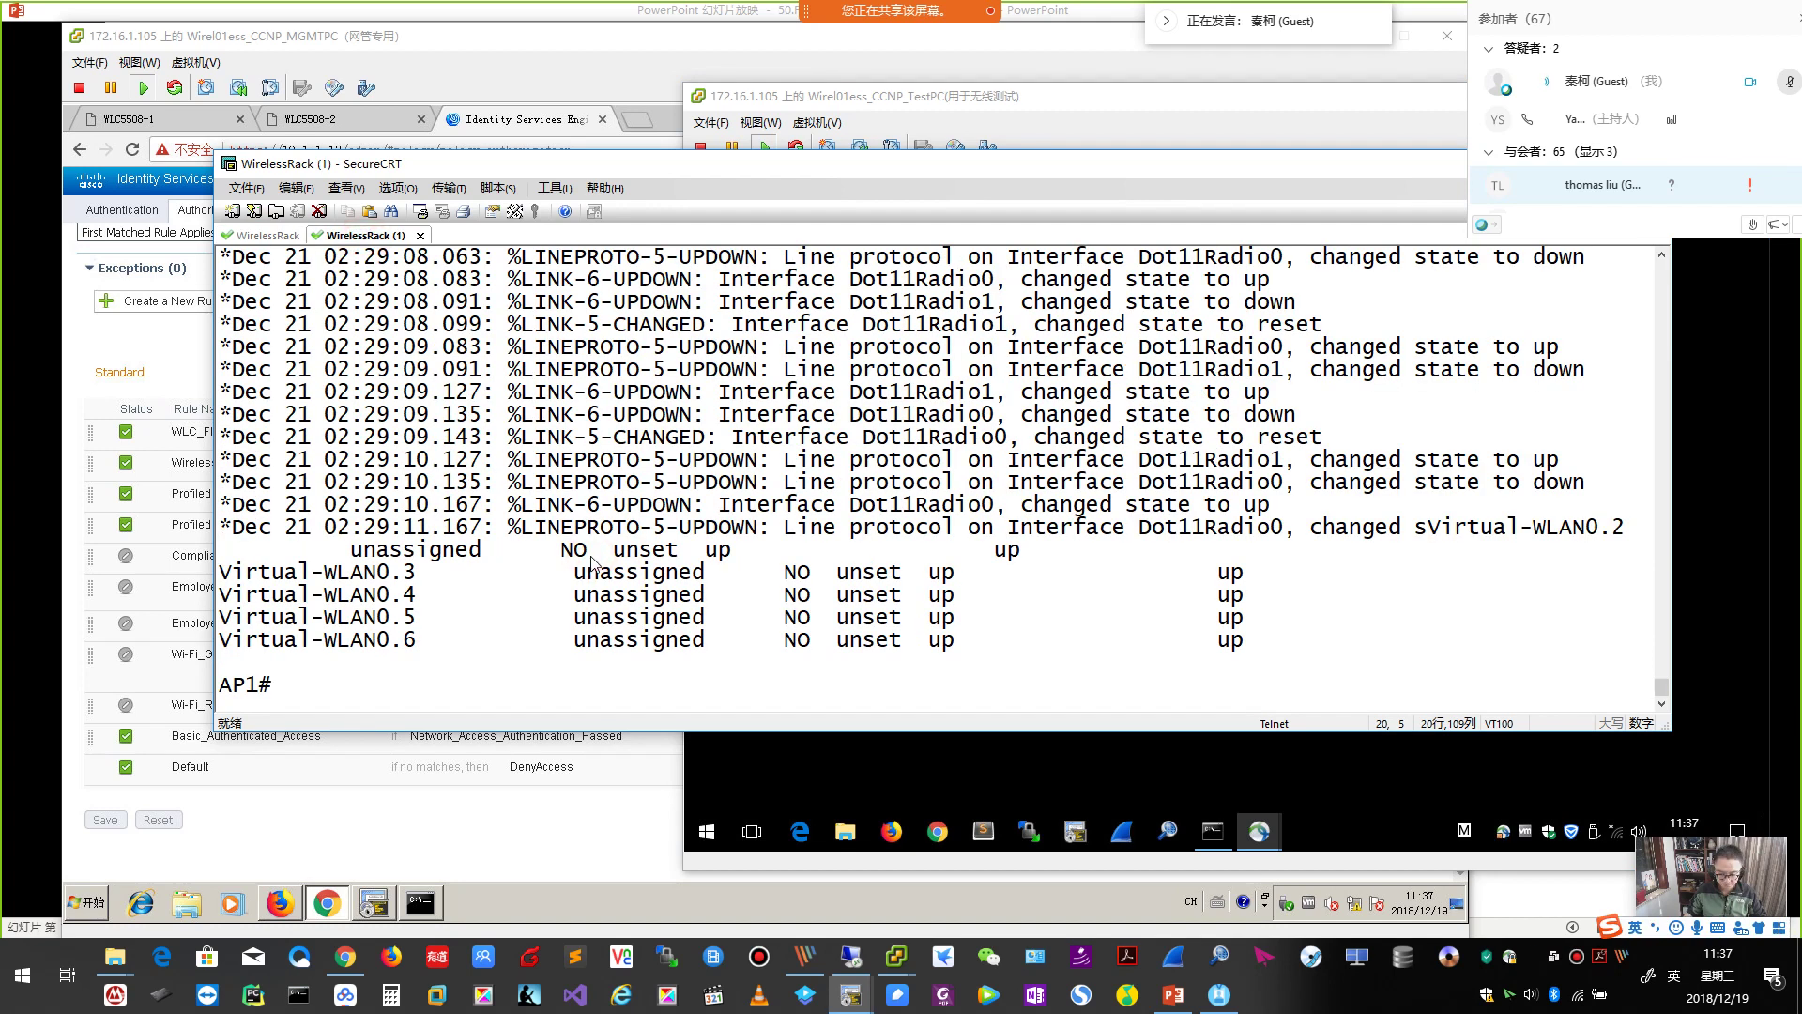
Ping the controller at 10.1.1.100 from AP1 and highlight its 'Switching to Standalone mode' log.
key("Return")
key("Return")
type("ping 10.1.")
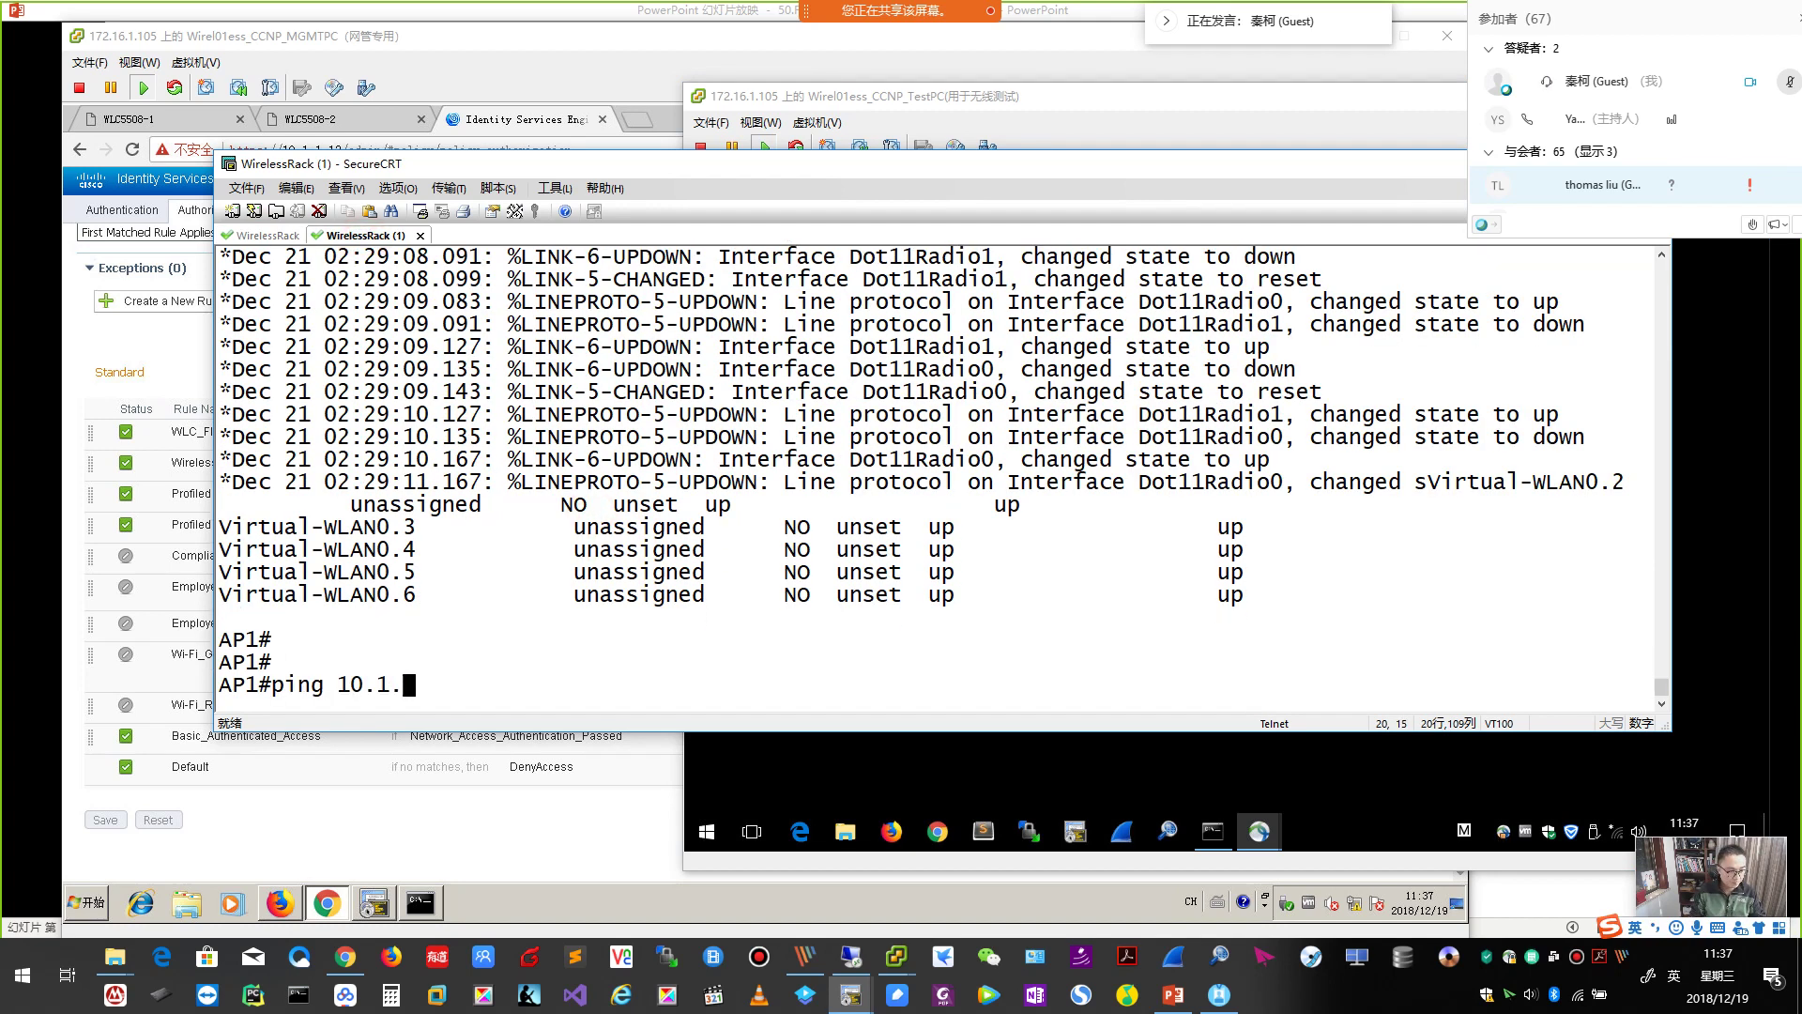
type("1.100")
key("Return")
left_click(1080, 755)
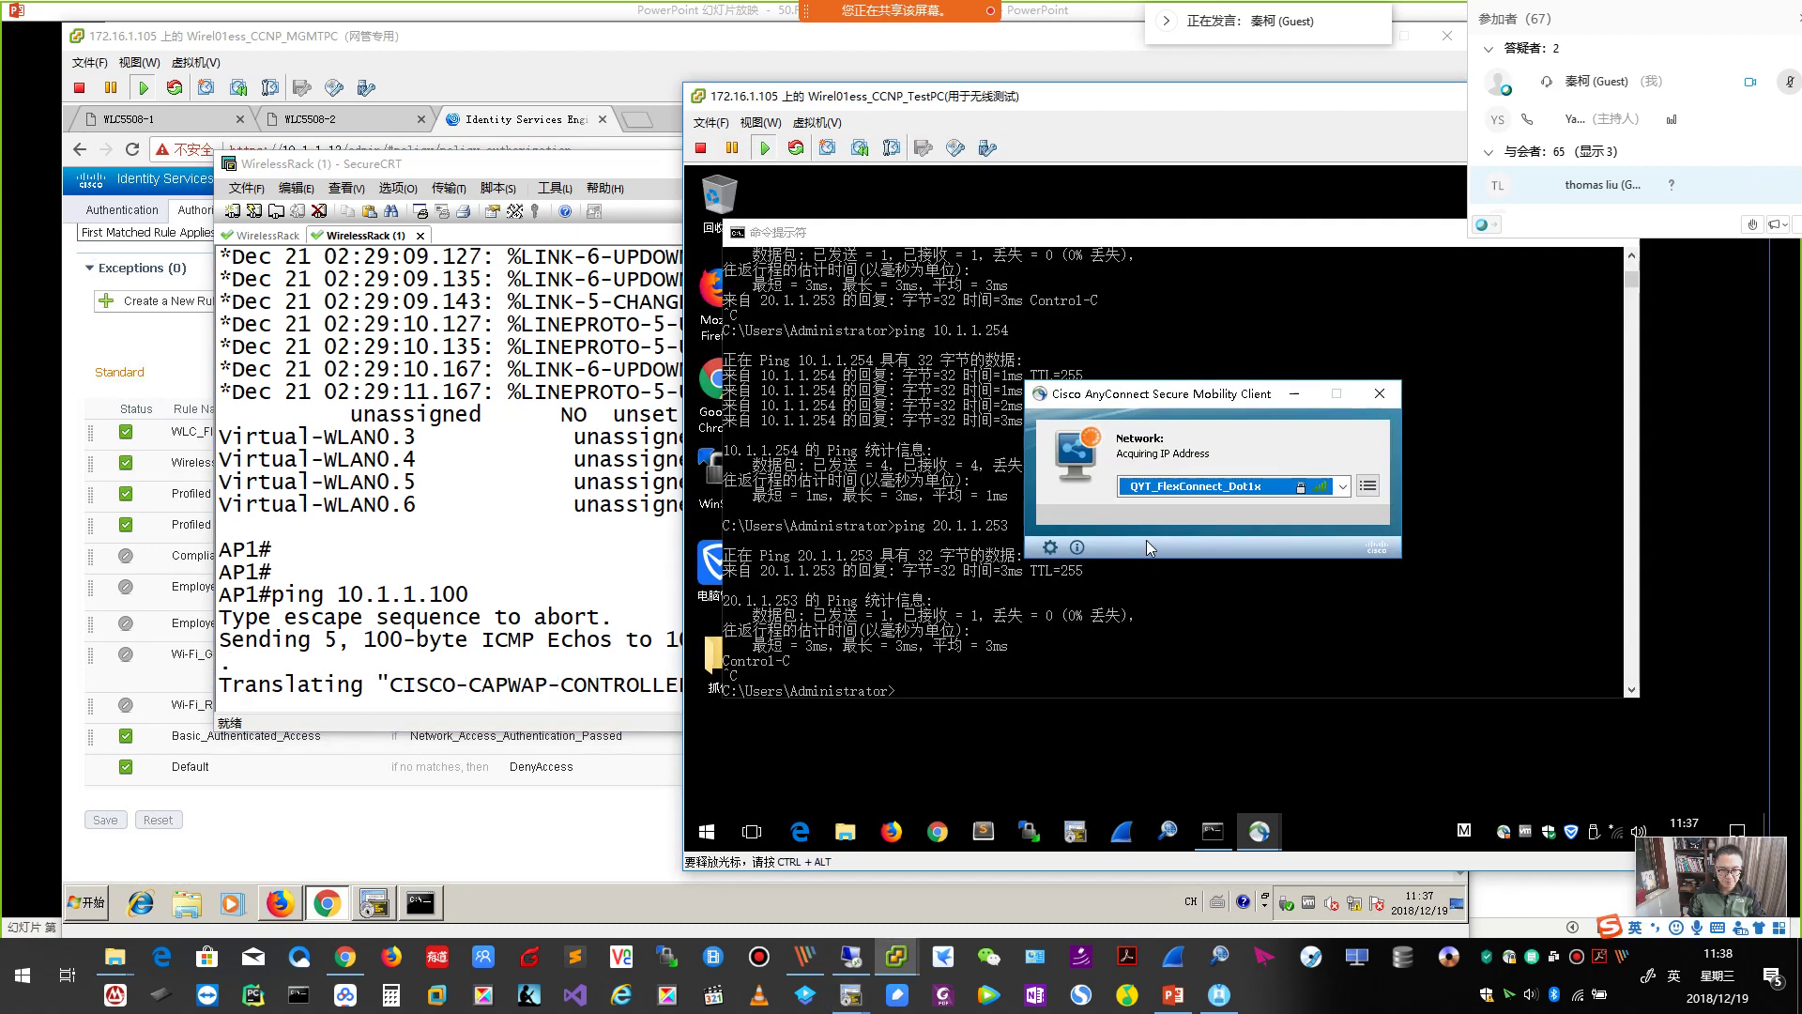
key("alt+Tab")
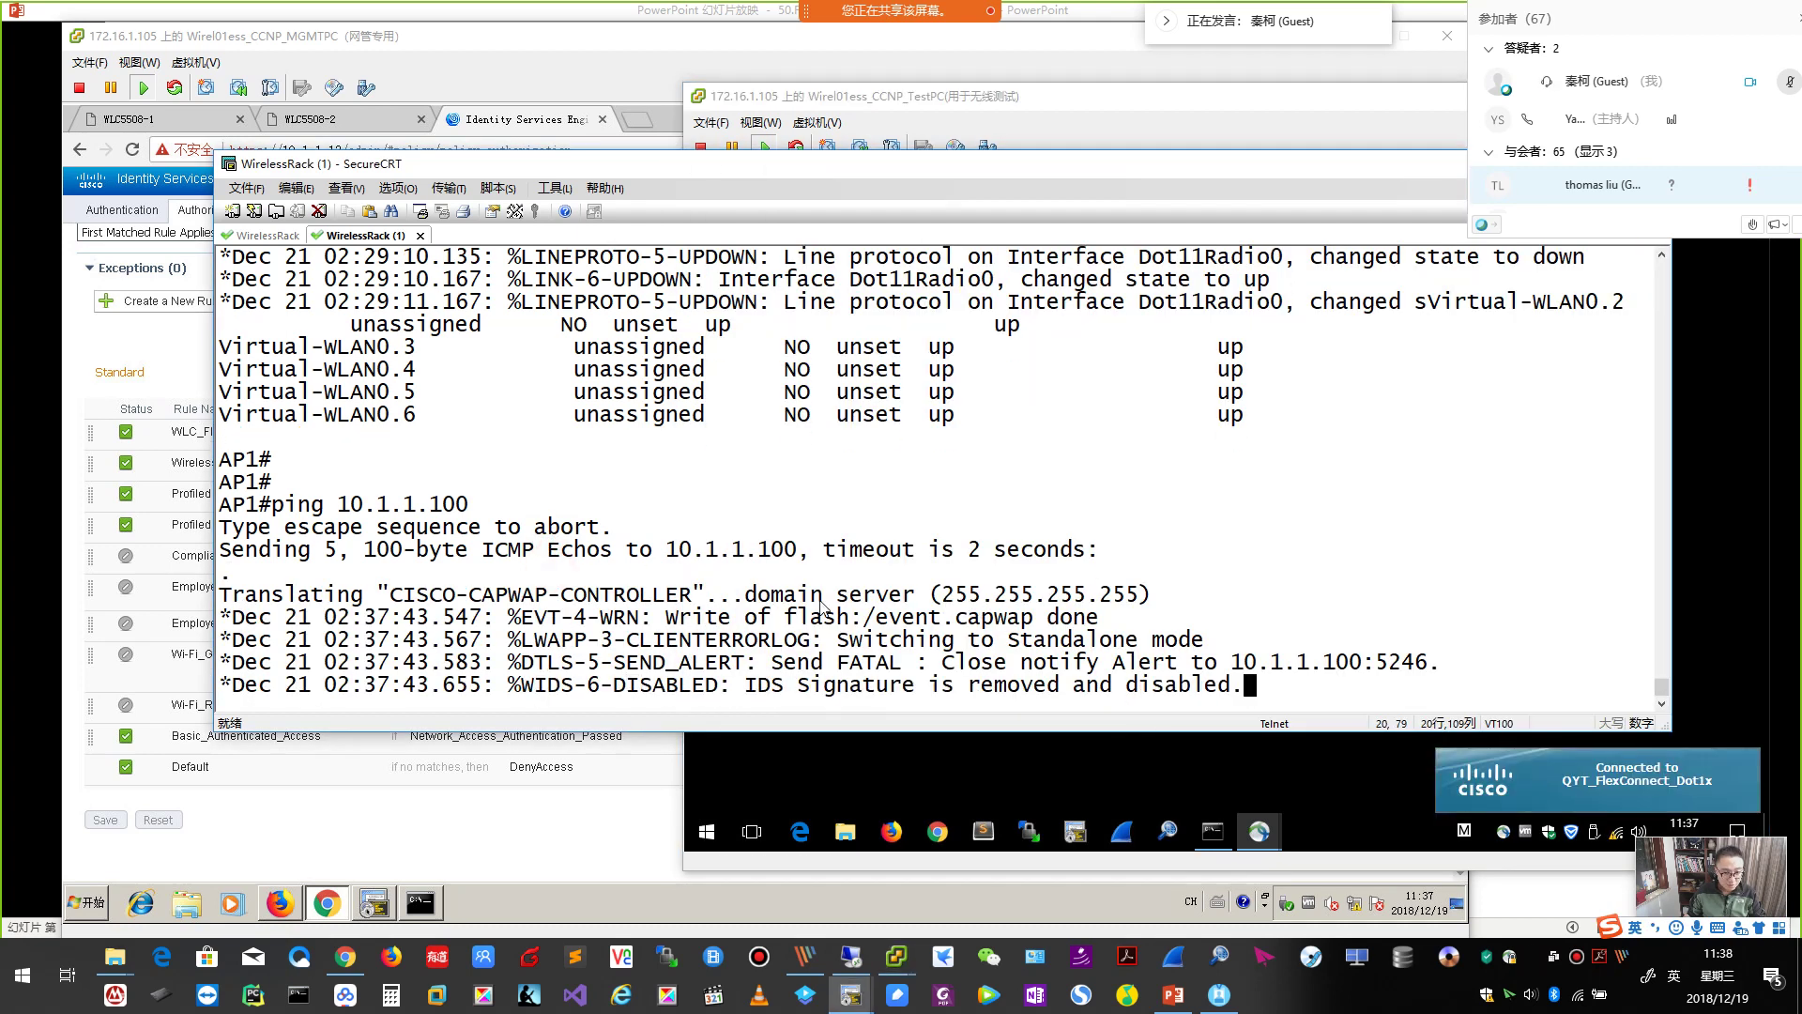
left_click_drag(797, 641, 1215, 653)
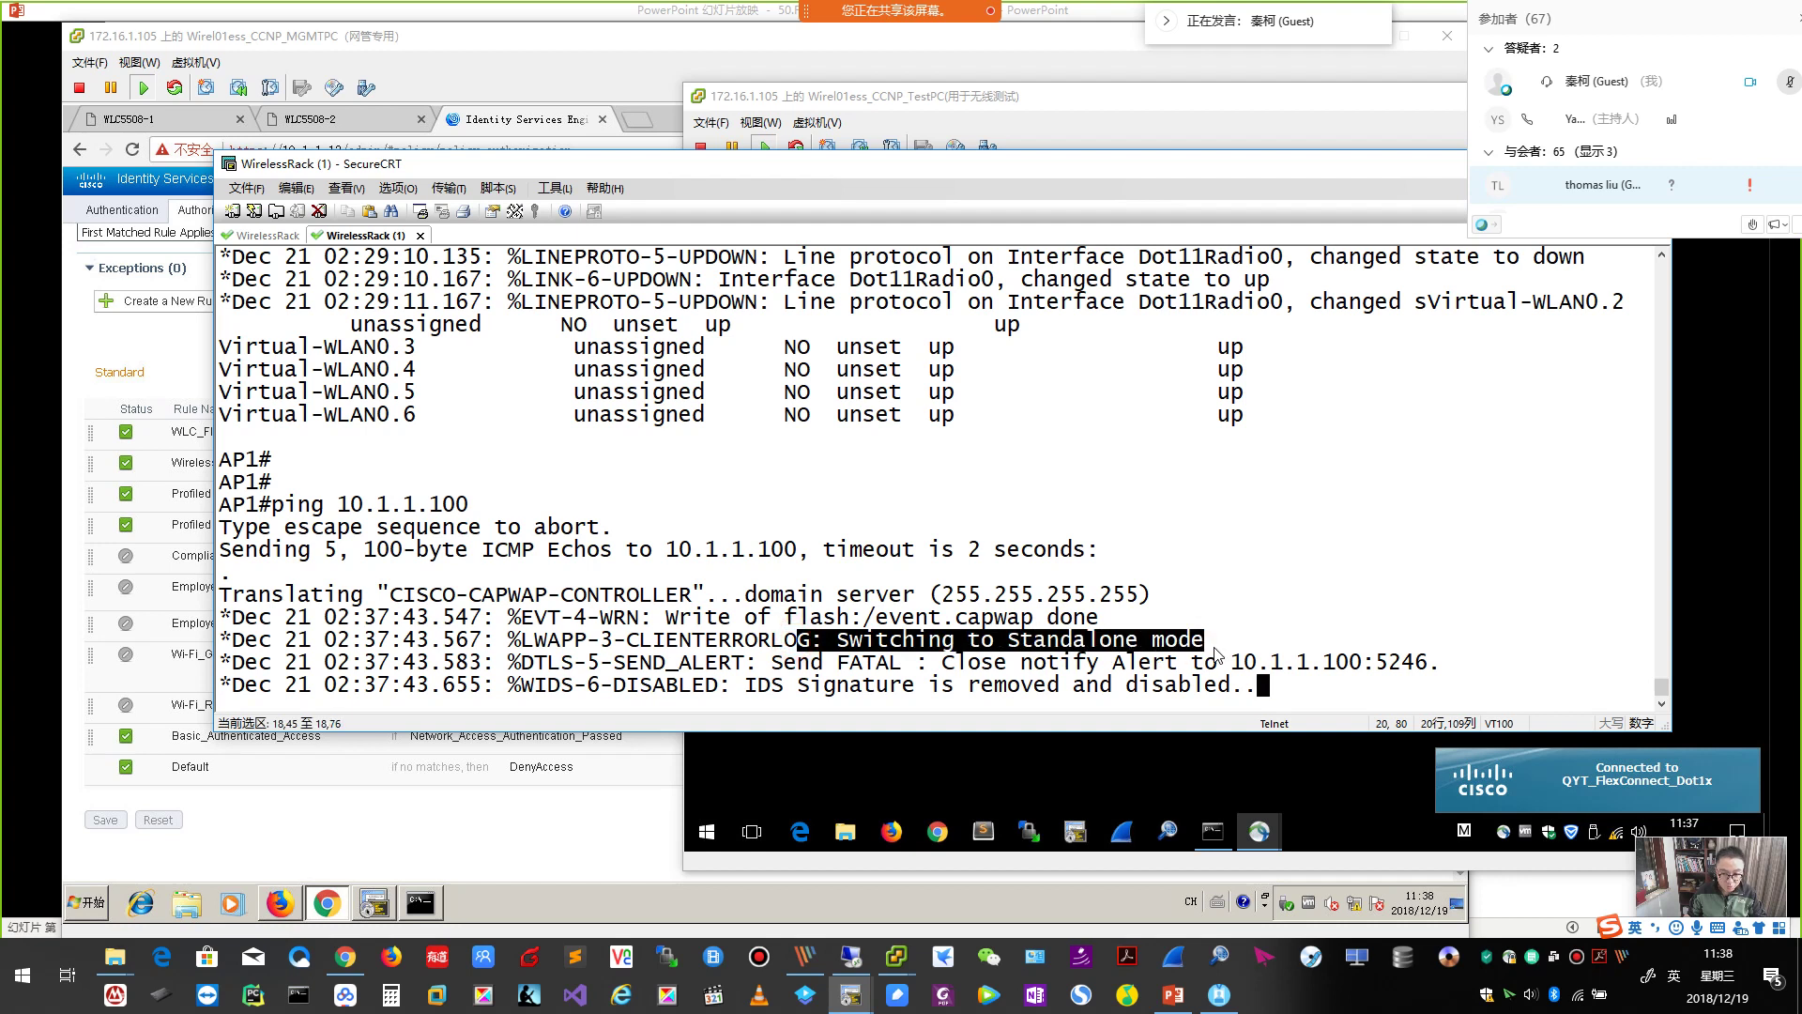
Confirm in AnyConnect that the test PC stays connected to QYT_FlexConnect_Dot1x.
left_click(1214, 760)
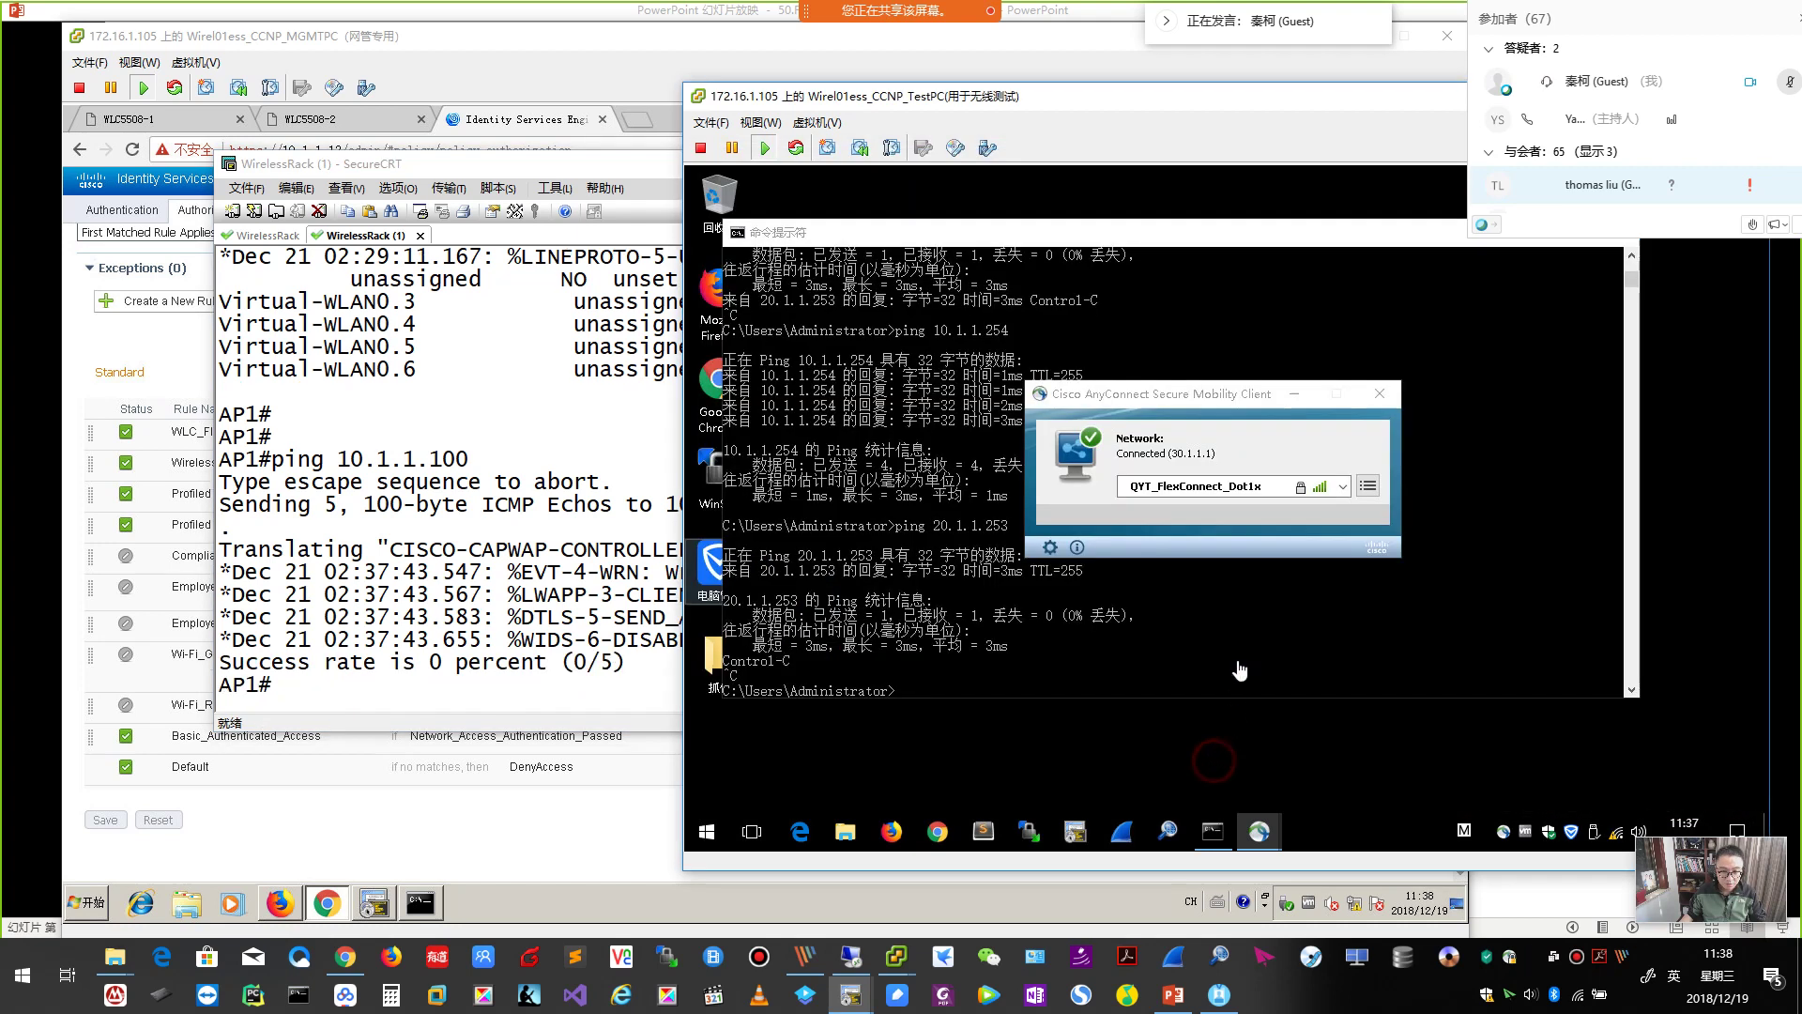
left_click(1248, 500)
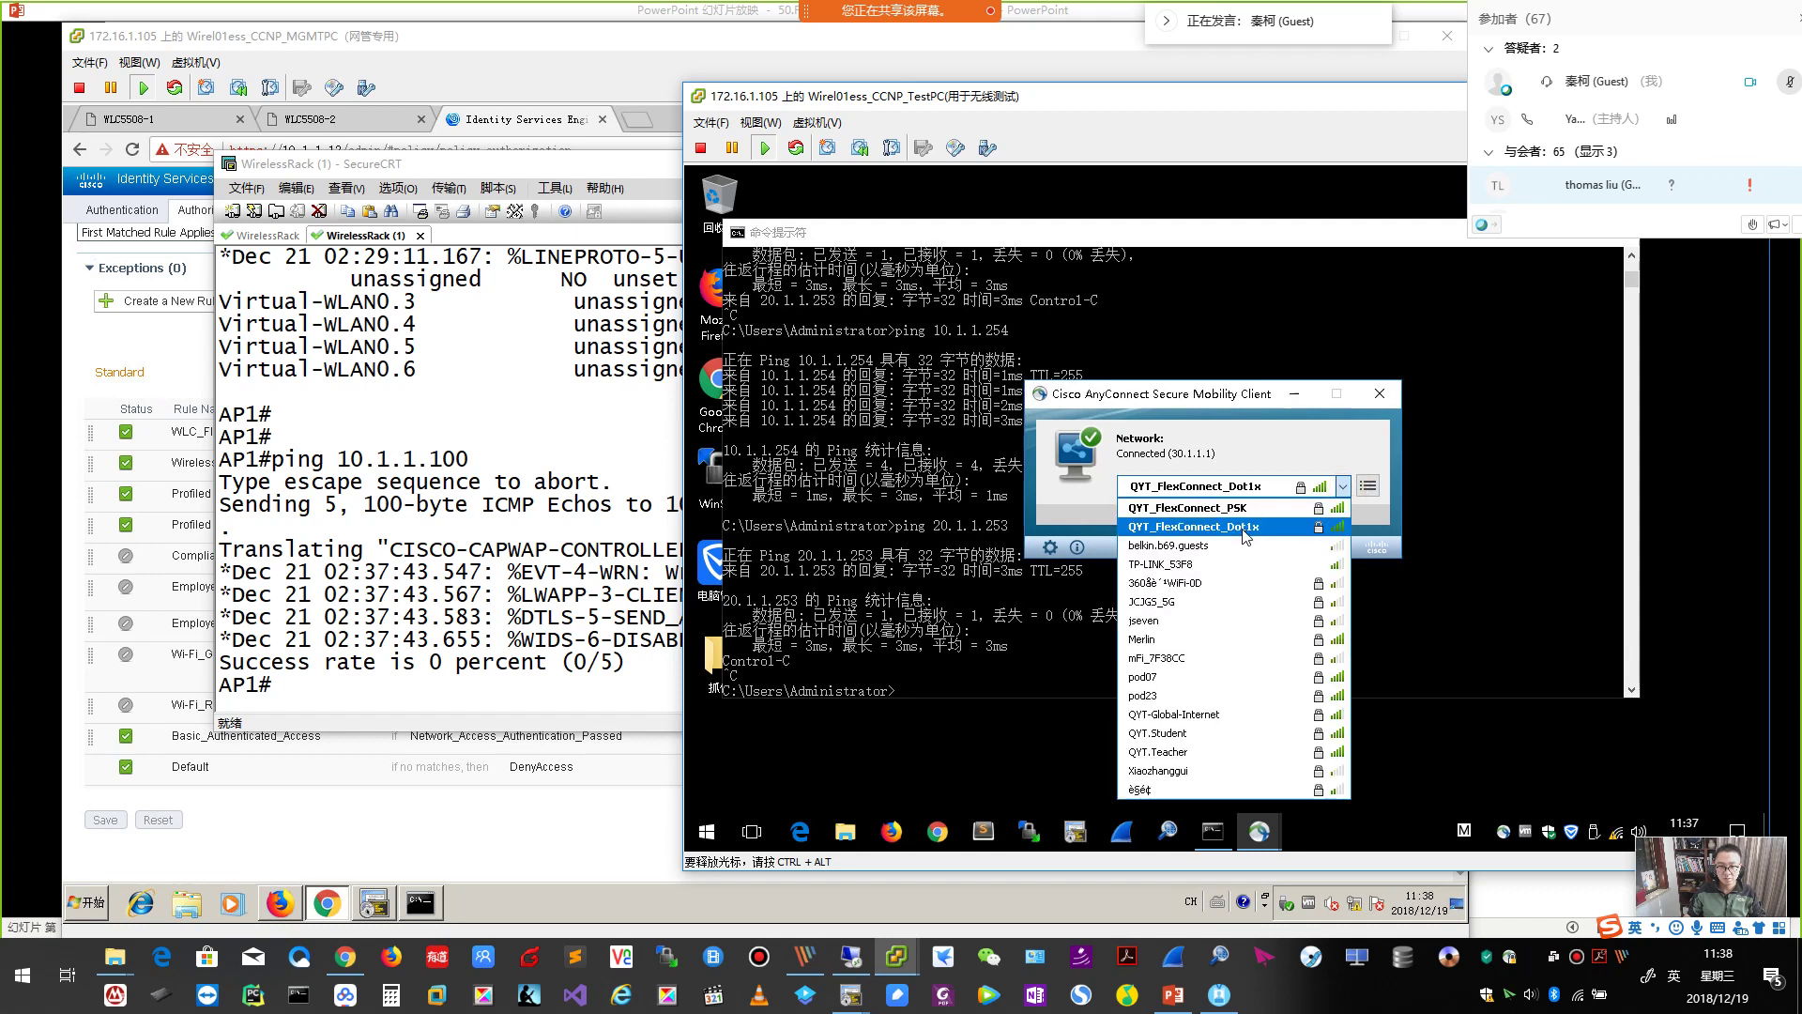
left_click(1242, 528)
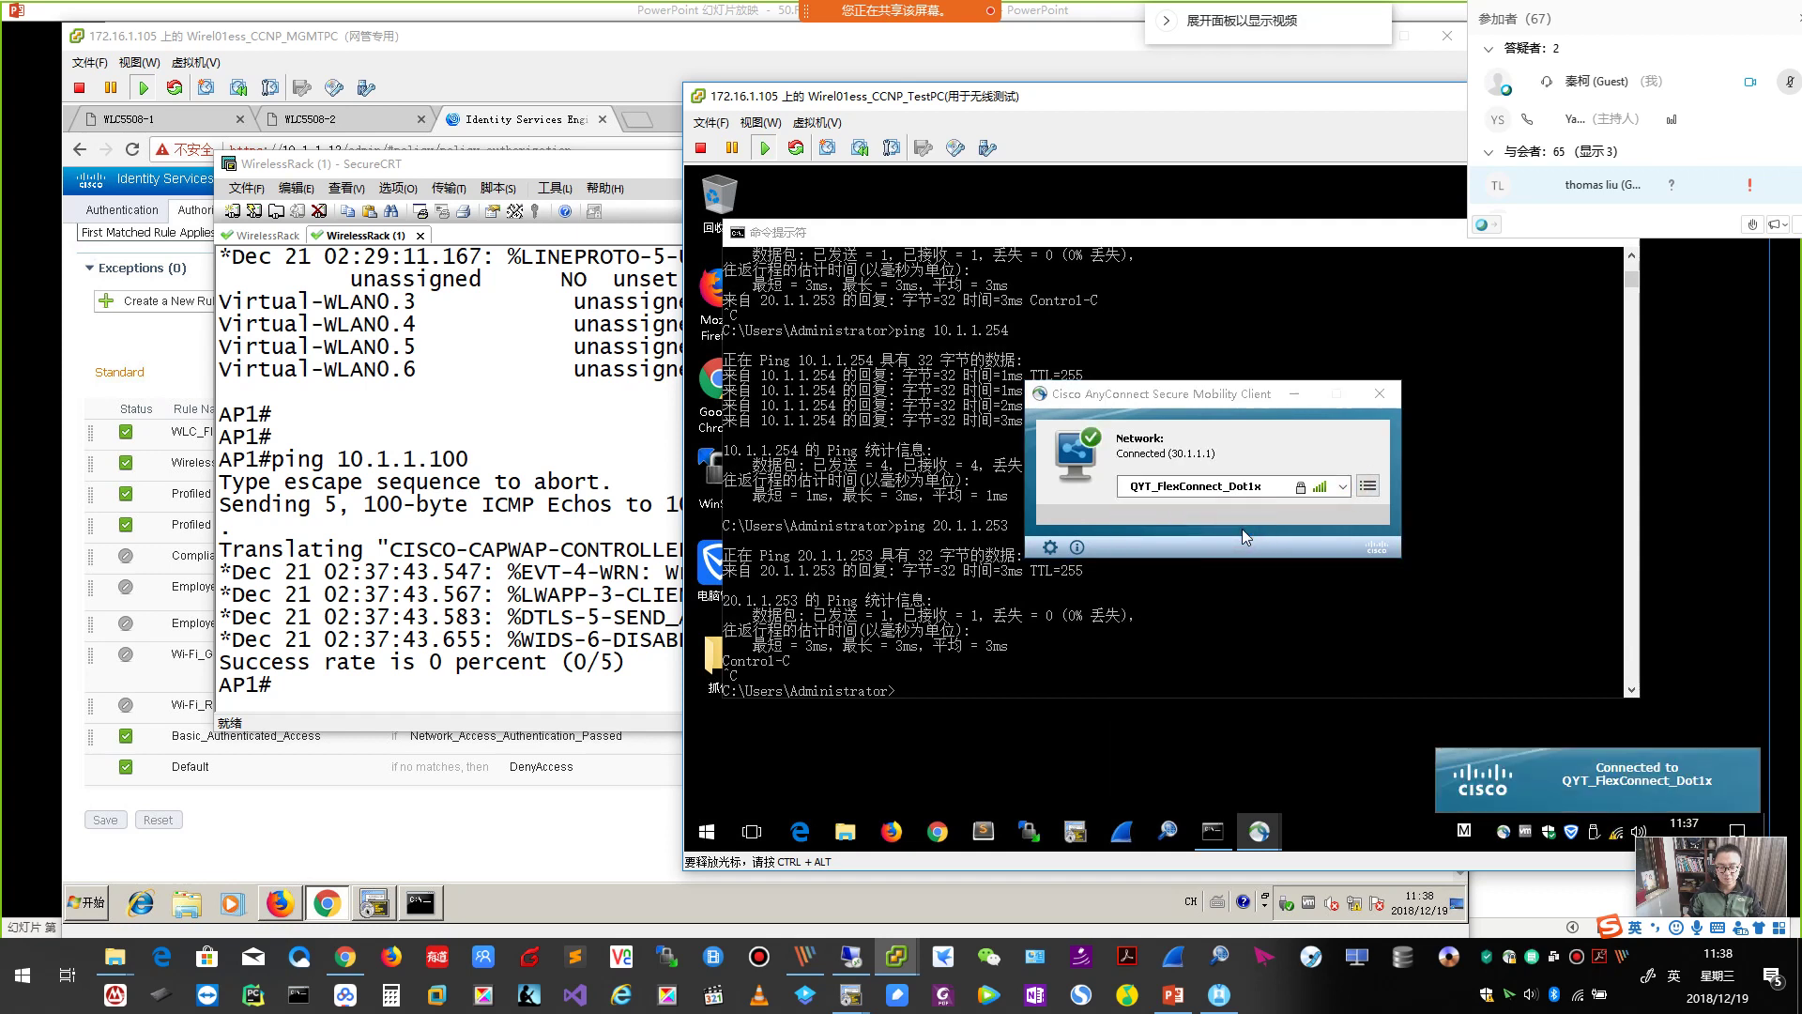
left_click(141, 357)
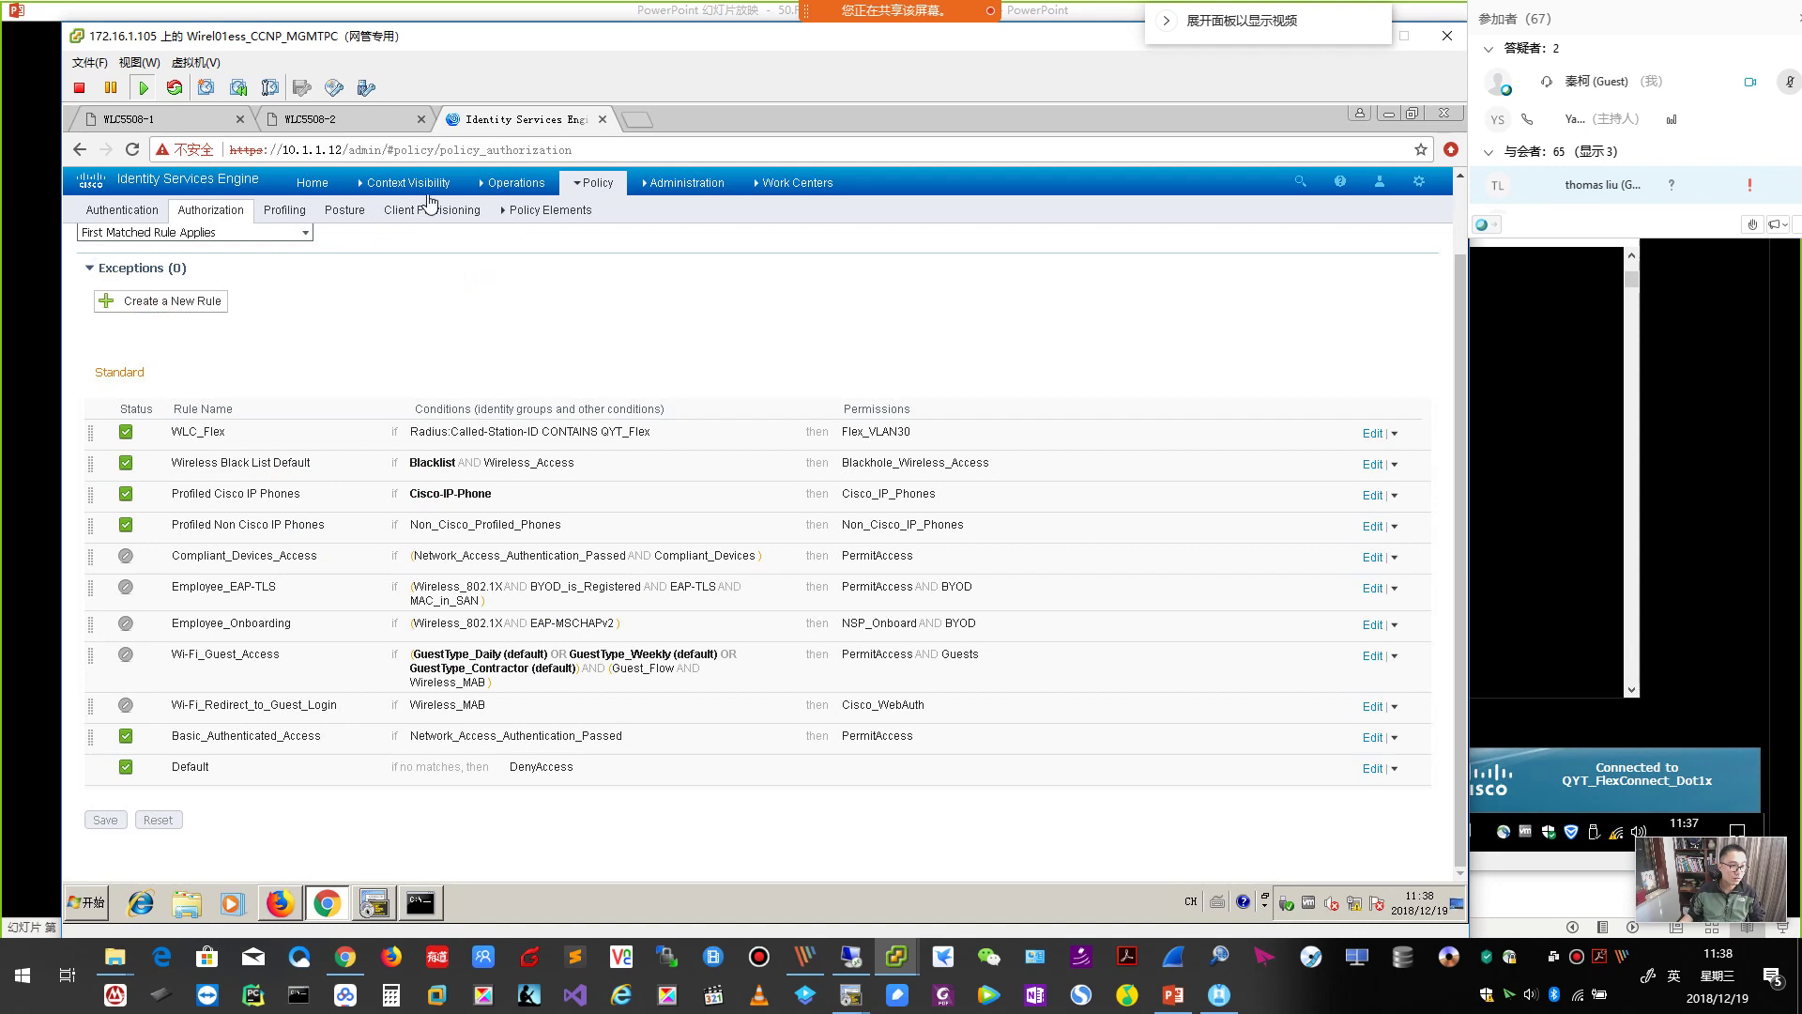
Open ISE's Operations > RADIUS > Live Logs, check the test PC's status, then bring up the slideshow.
mouse_move(493, 188)
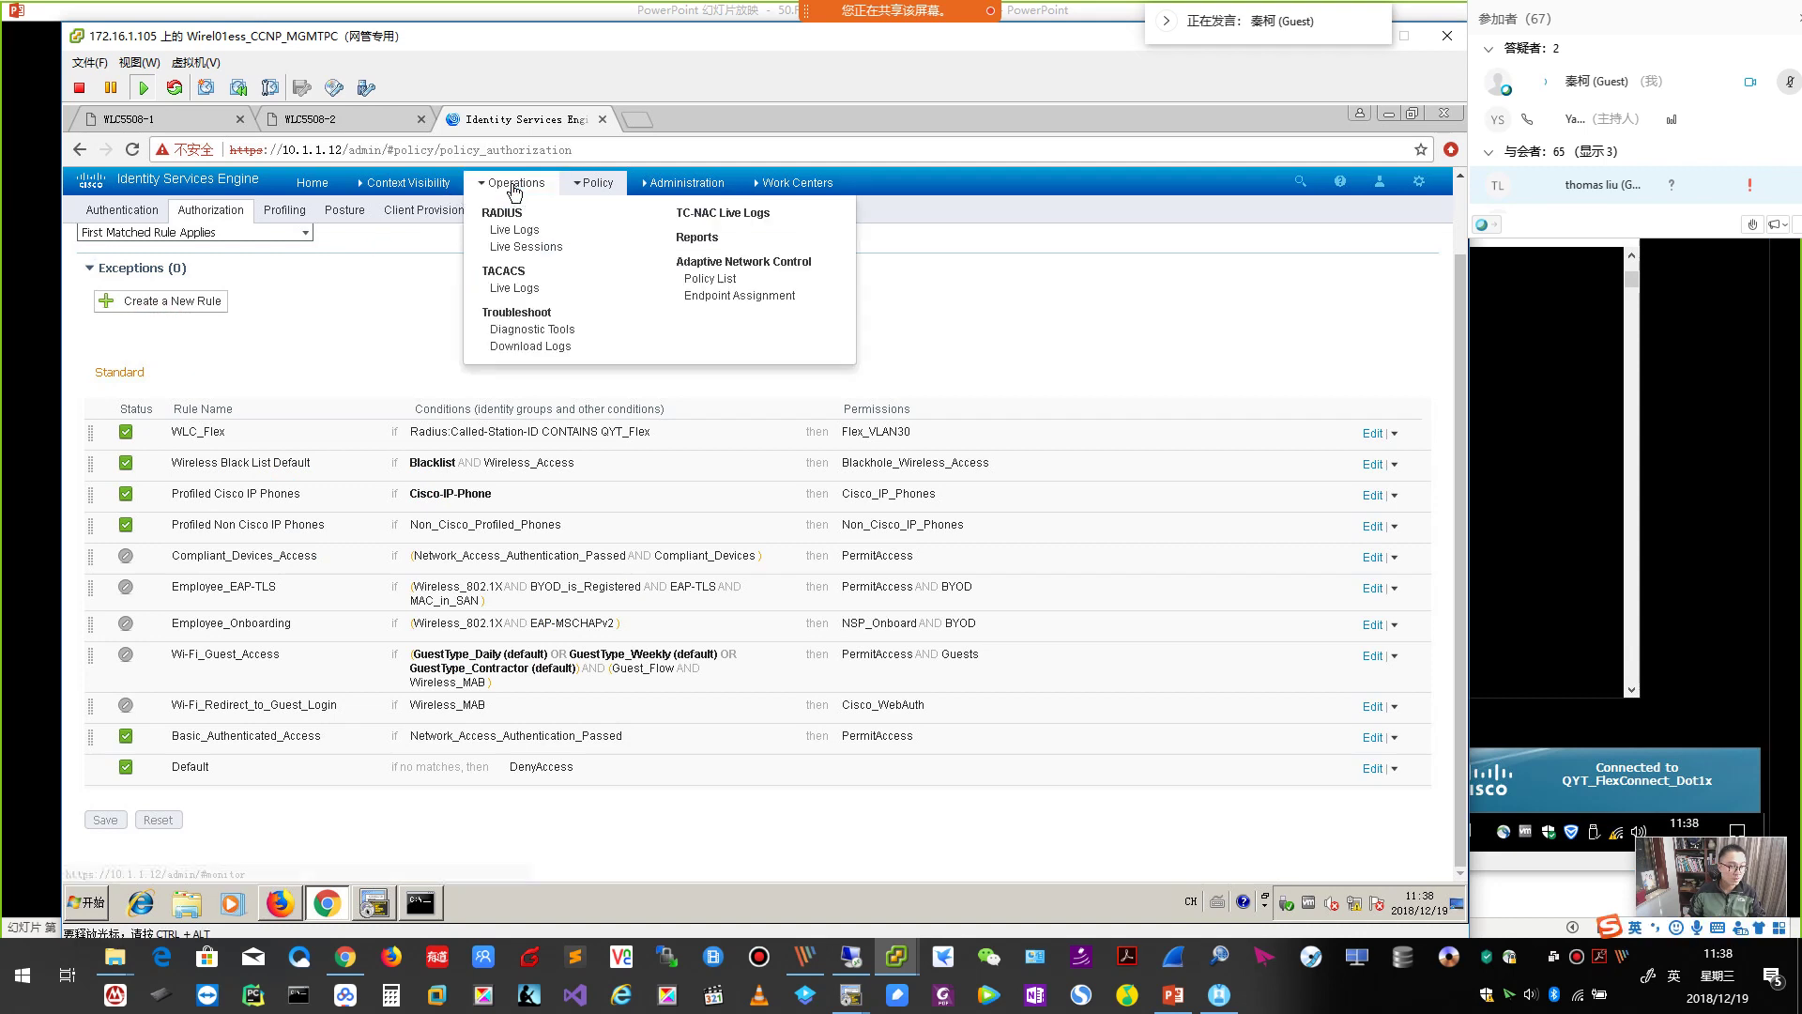
left_click(515, 234)
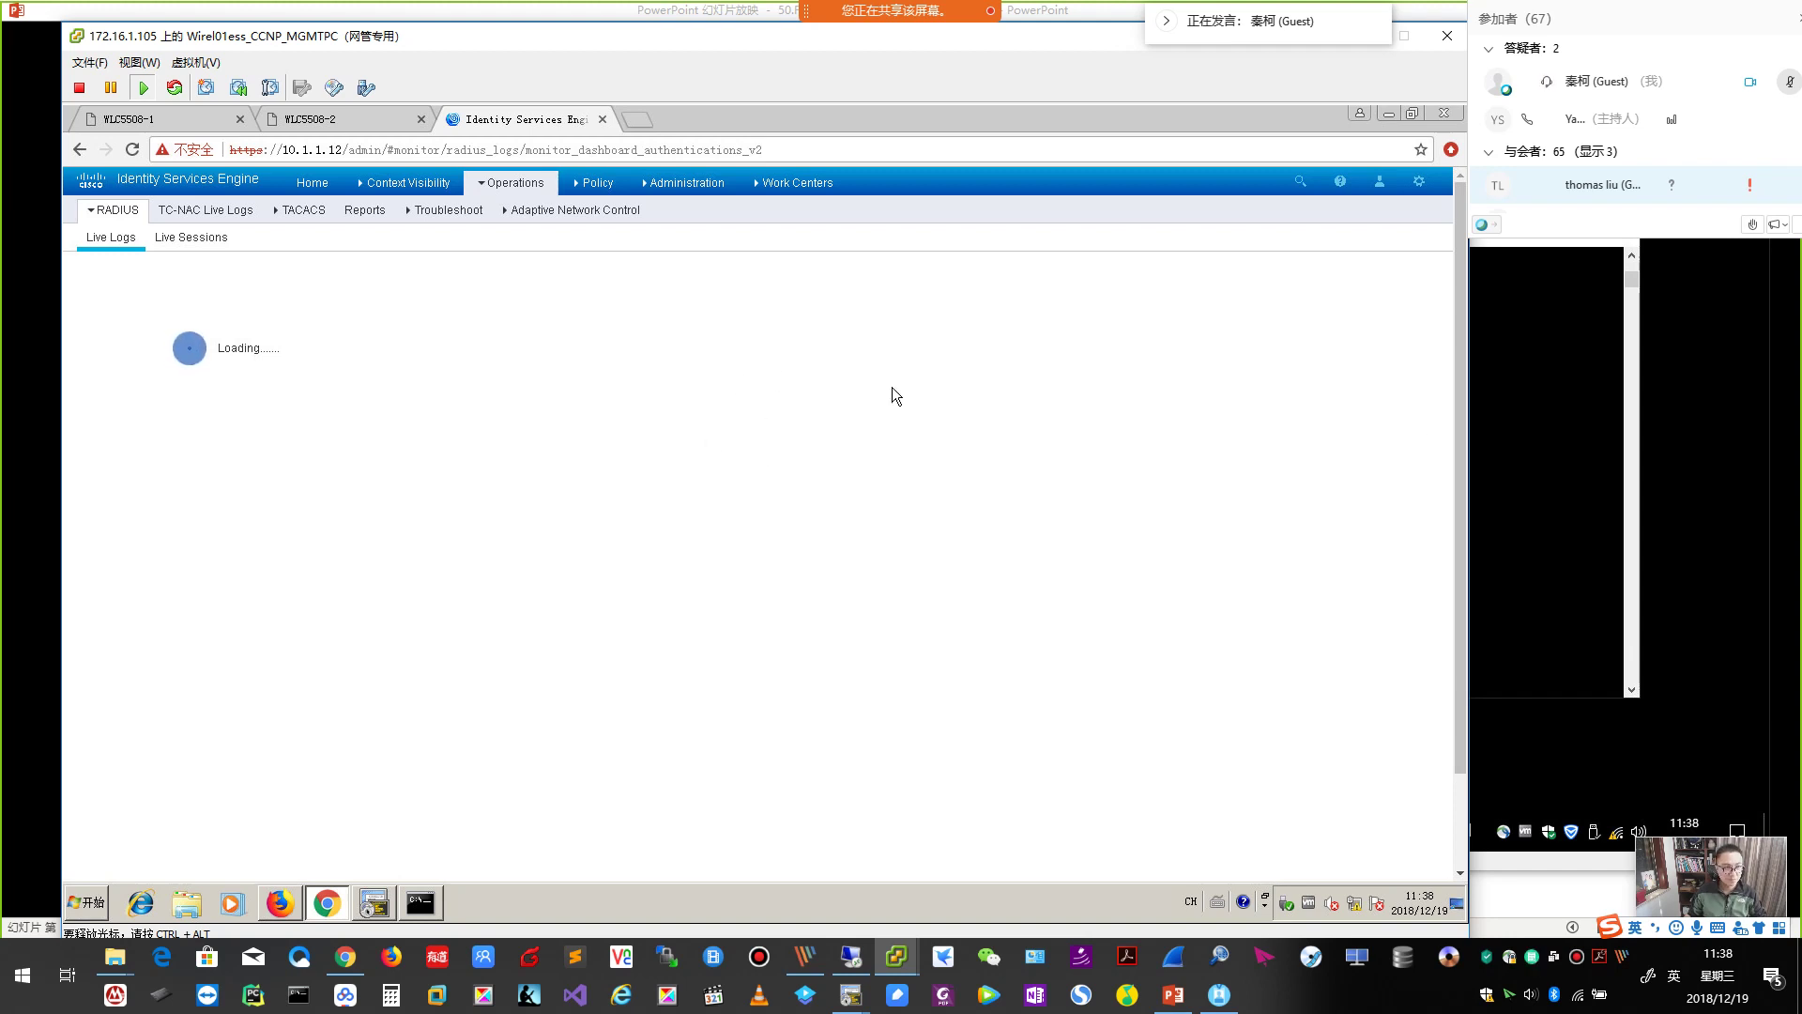
left_click(1505, 444)
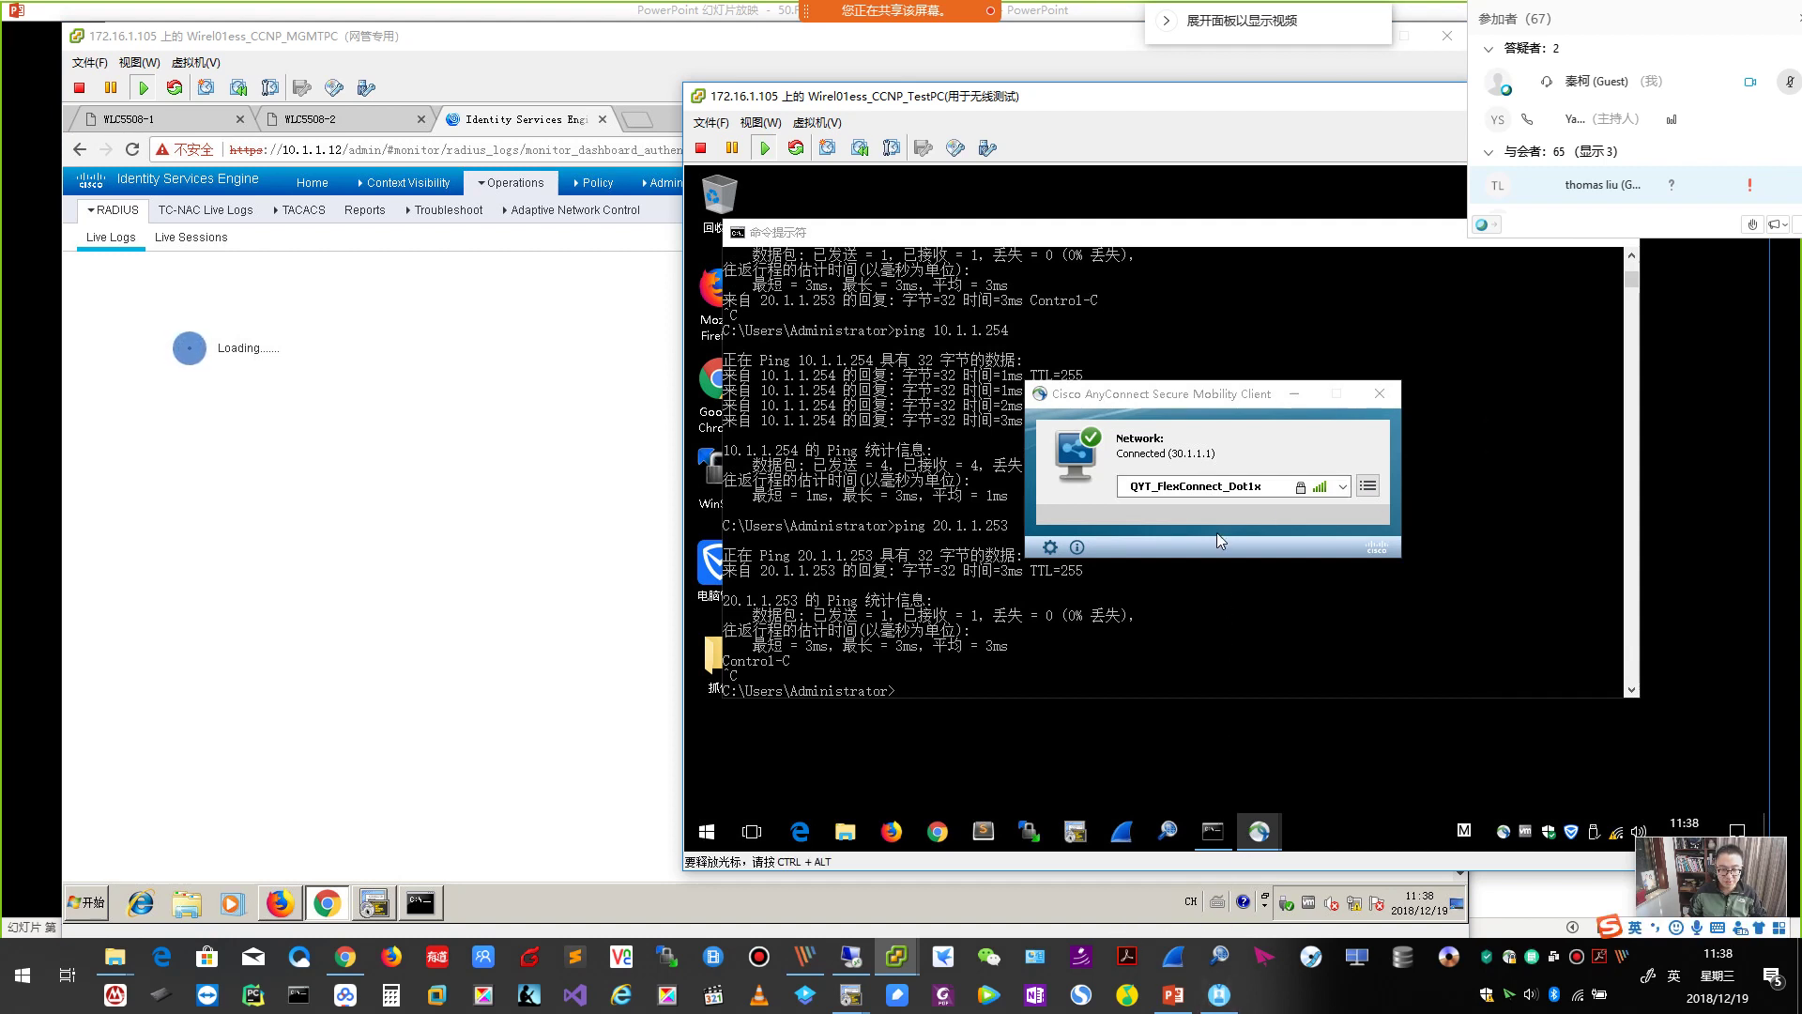
left_click(1173, 994)
key("Page_Down")
key("Page_Down")
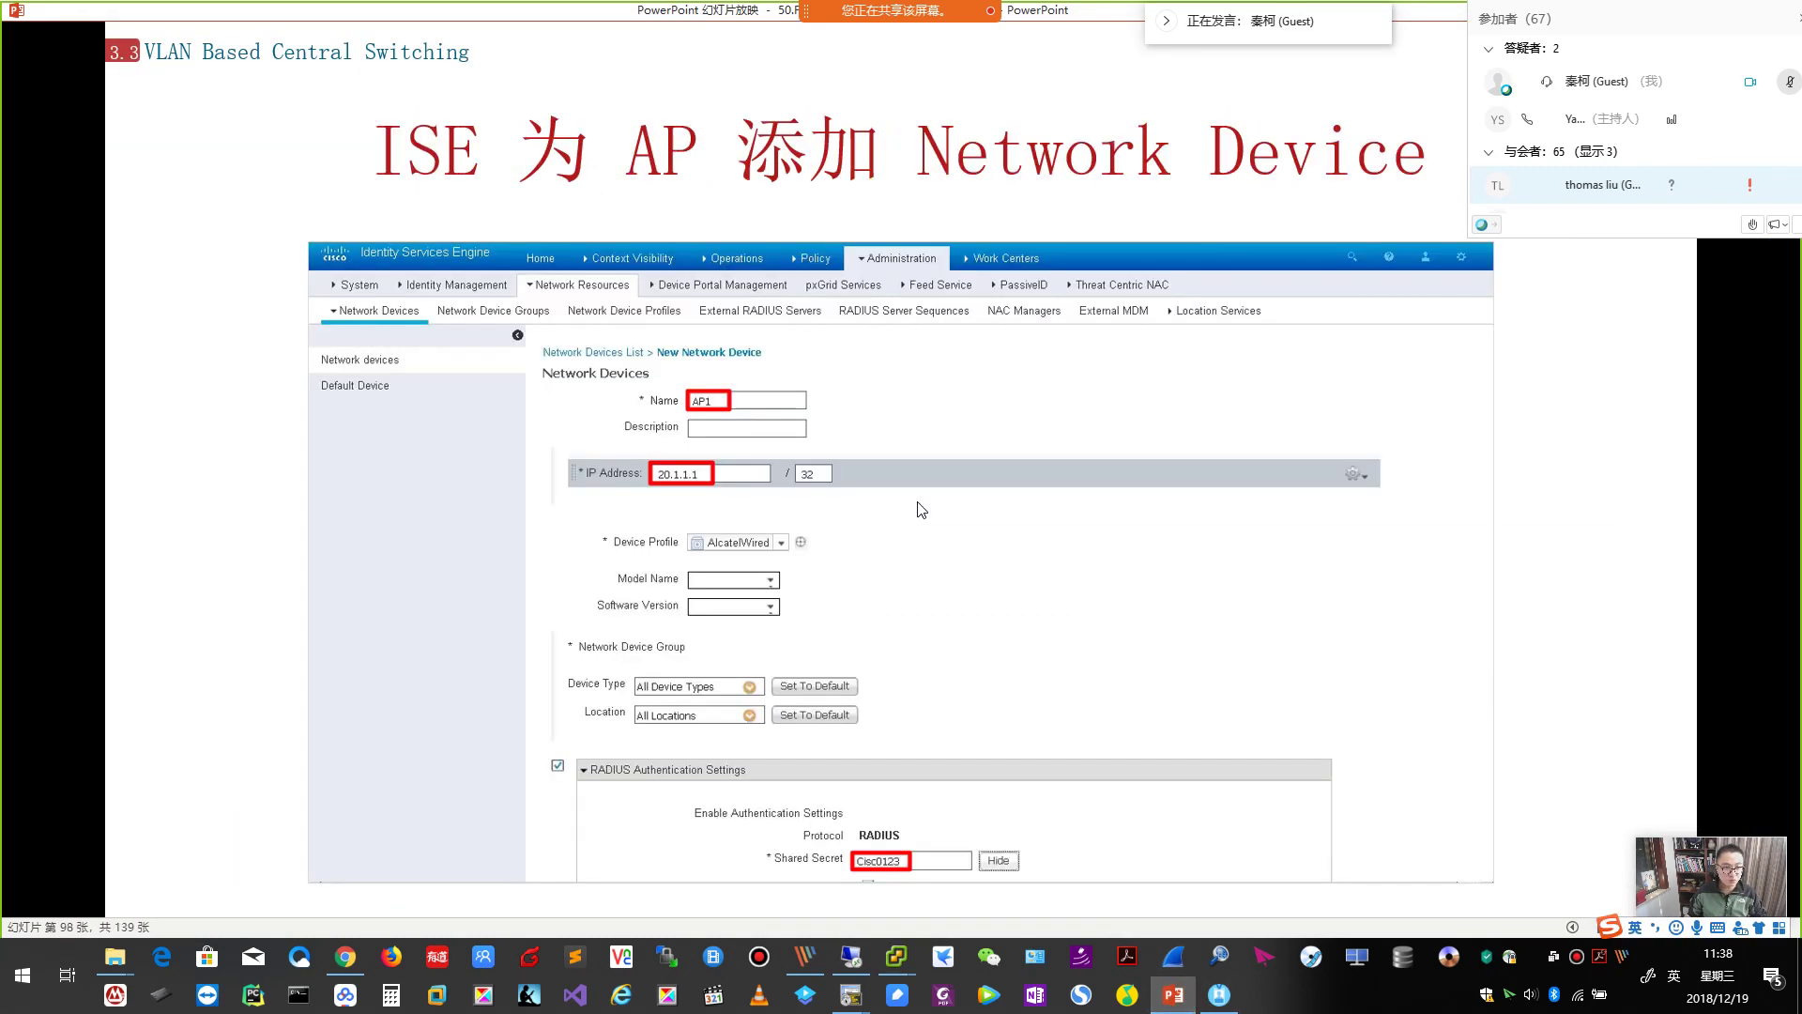
Page back to slide 79, the VLAN Base Central Switching table of all eight FlexConnect cases.
key("Page_Up")
key("Page_Up")
key("Page_Up")
key("Page_Up")
key("Page_Up")
key("Page_Up")
key("Page_Up")
key("Page_Up")
key("Page_Down")
key("Page_Up")
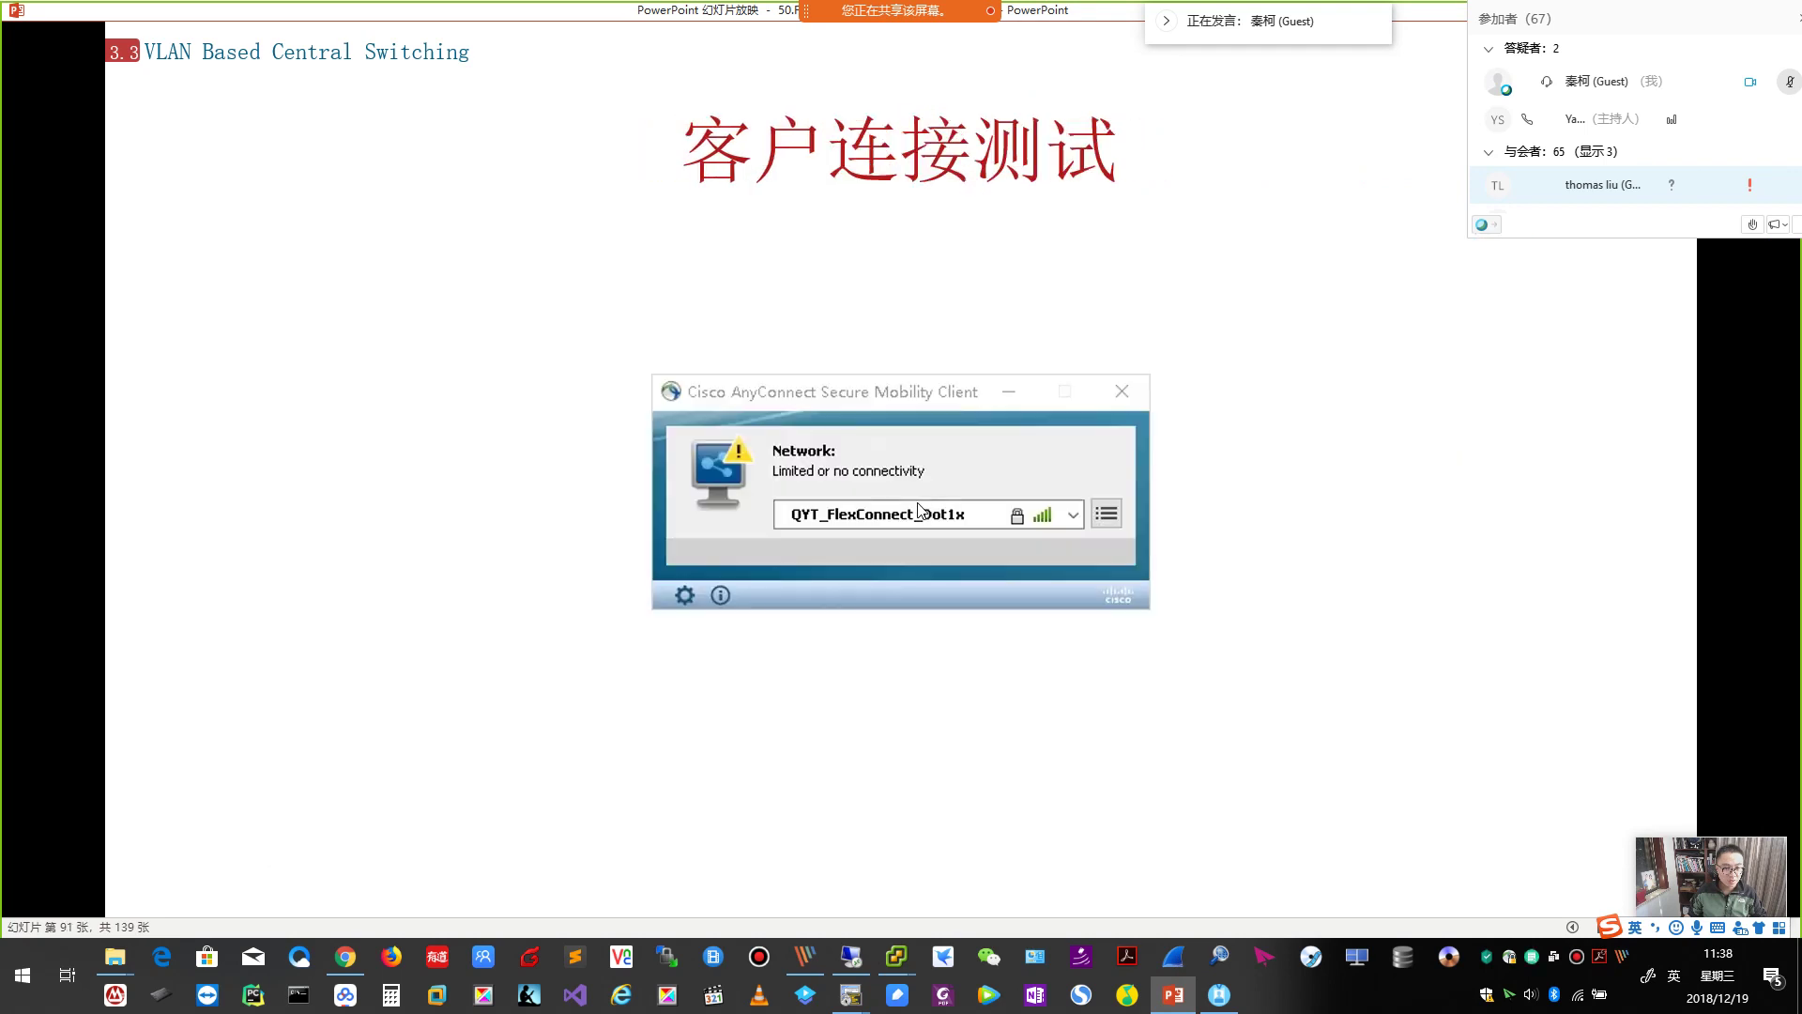
key("Page_Down")
key("Page_Up")
key("Page_Up")
key("Page_Up")
key("Page_Up")
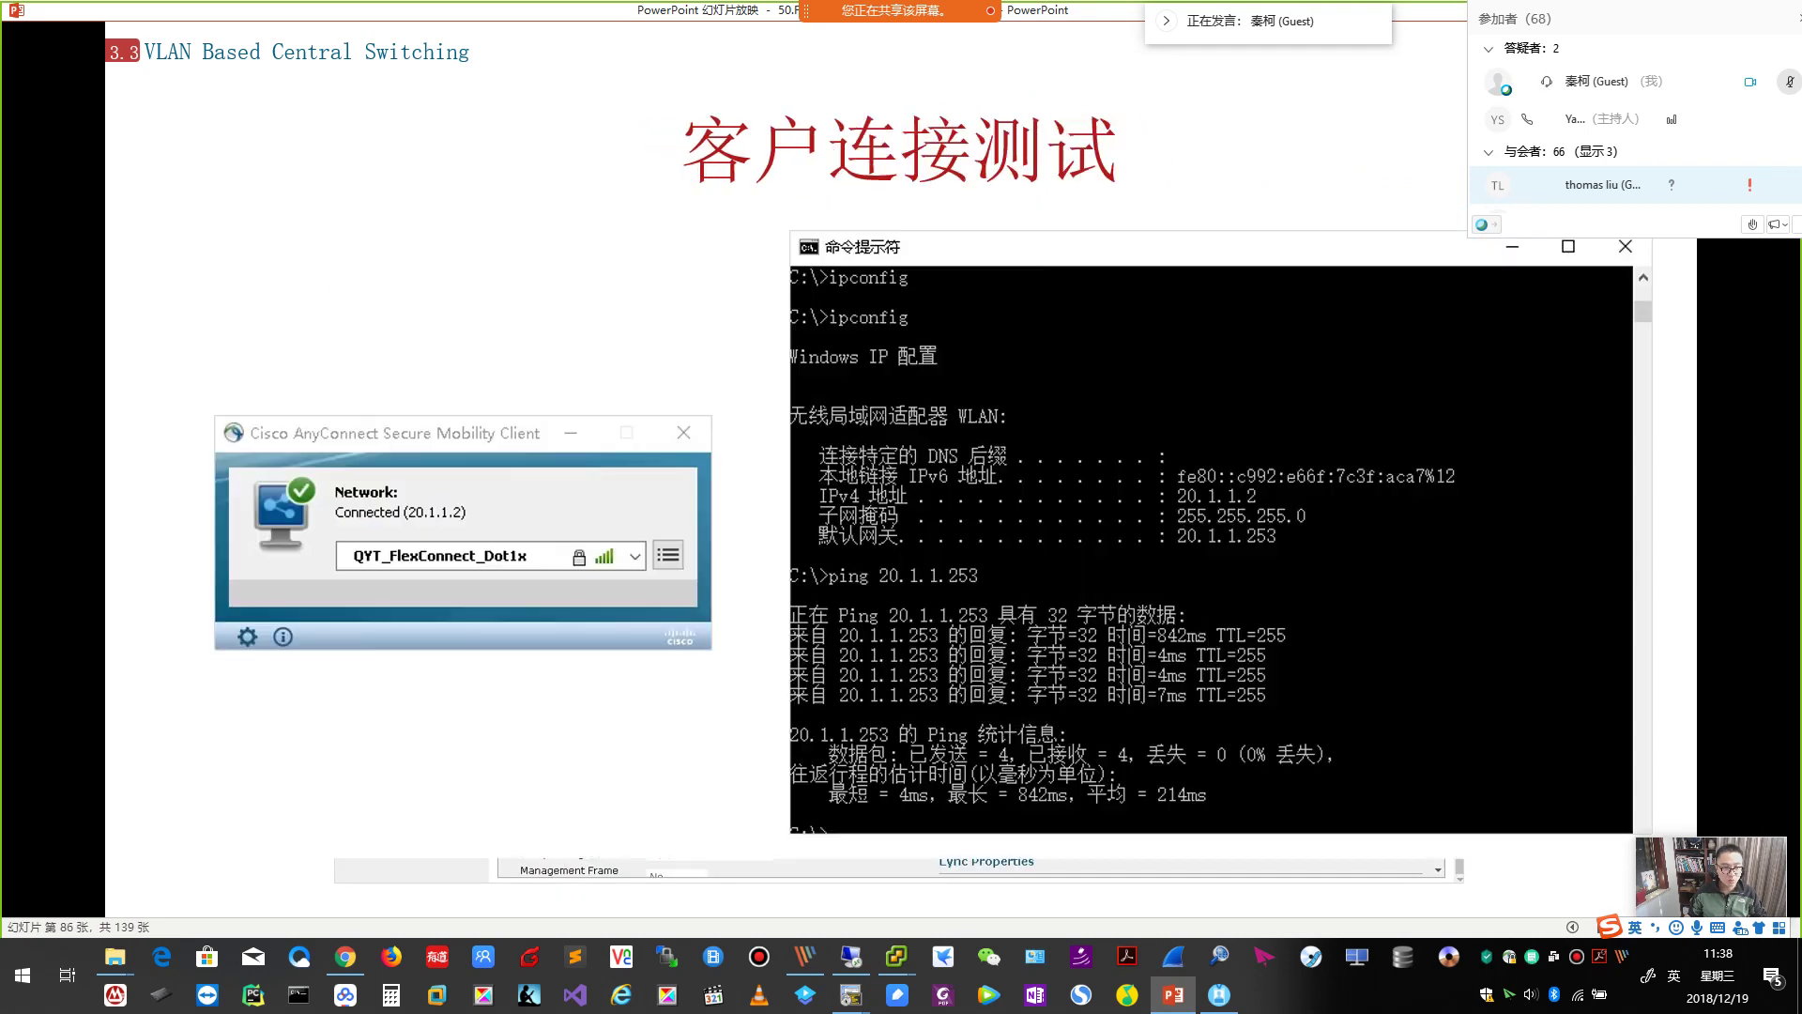
key("Page_Up")
key("Page_Up")
key("Page_Up")
key("Page_Up")
key("Page_Up")
key("Page_Up")
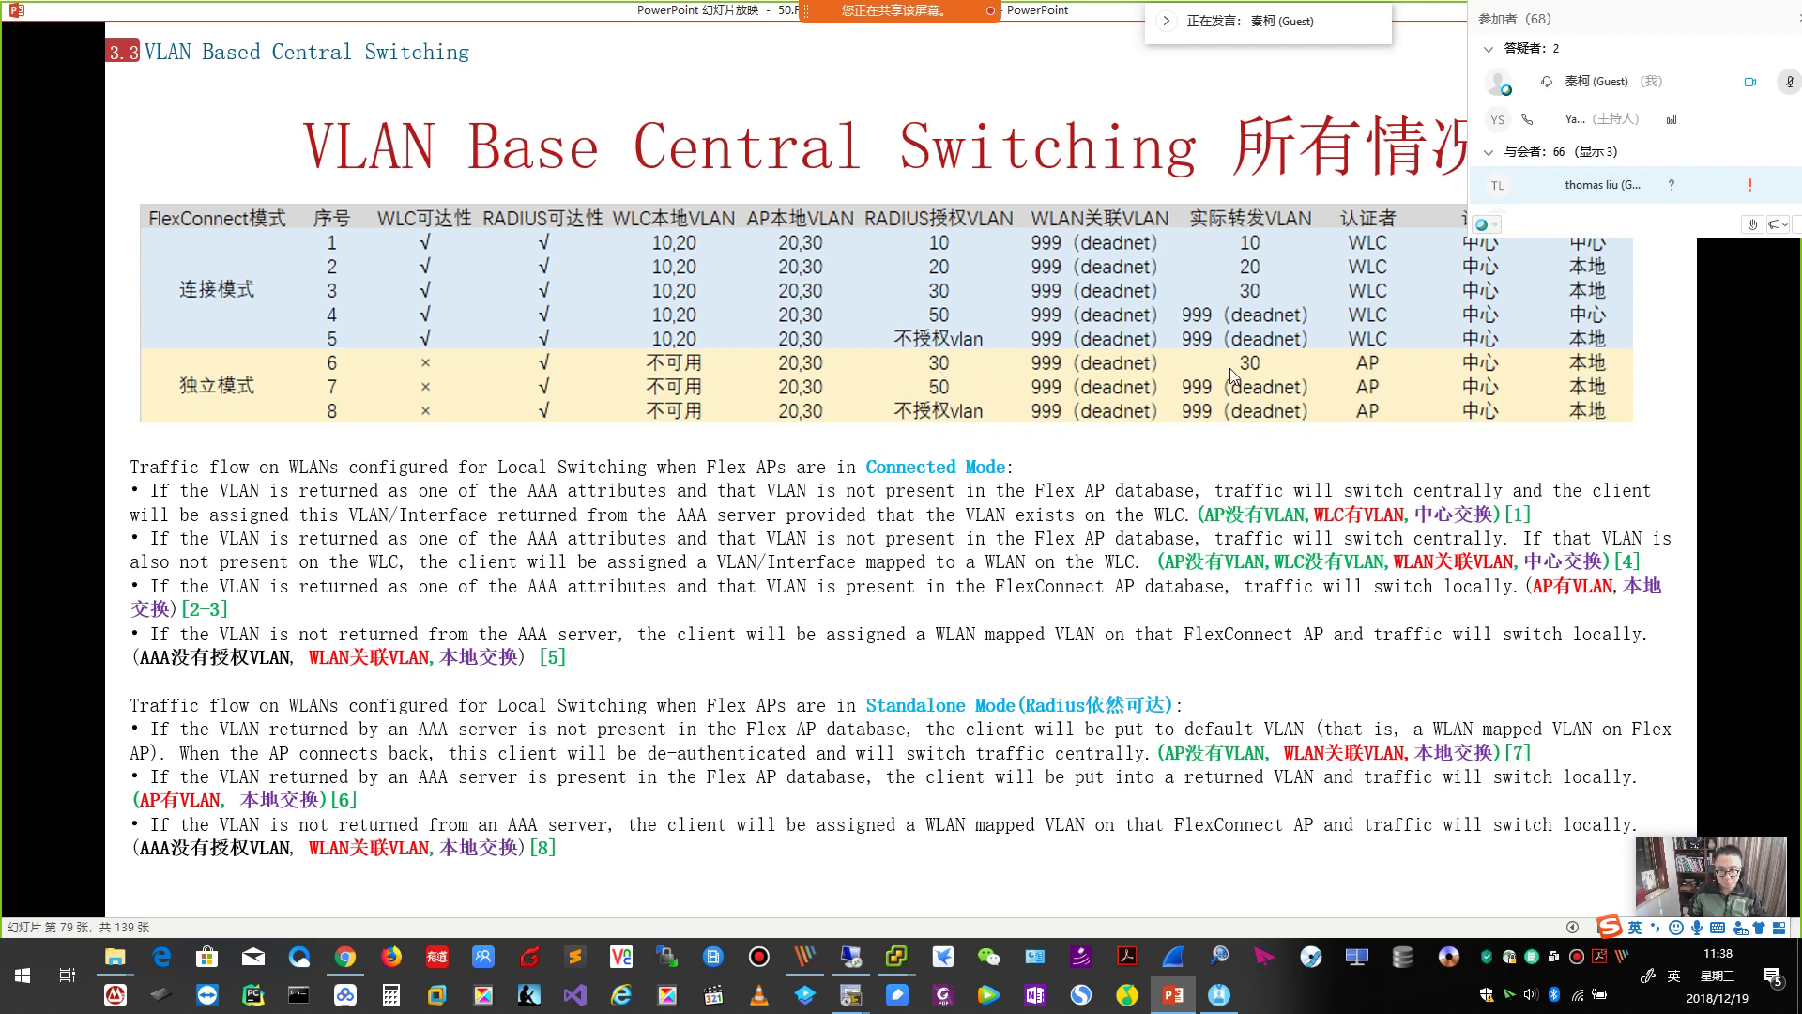
Recheck the test PC and AP1 terminal windows, then scroll the slideshow back to slide 76.
mouse_move(896, 957)
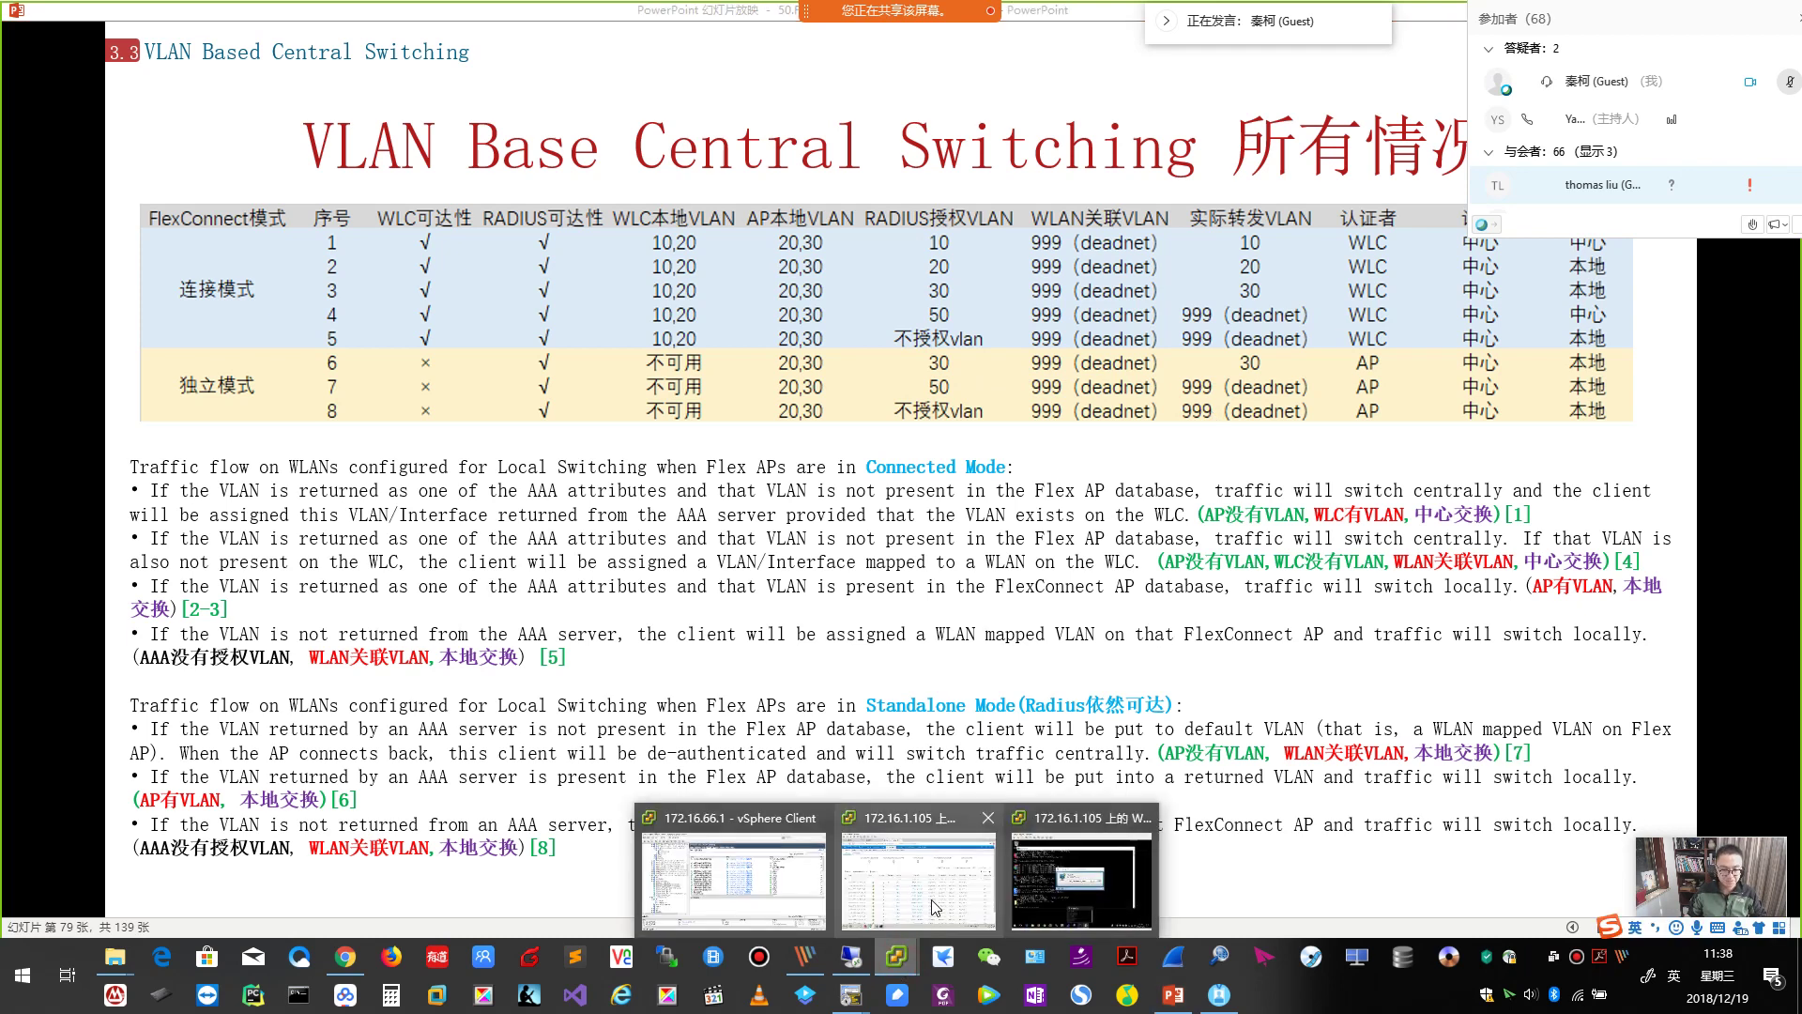
left_click(1082, 884)
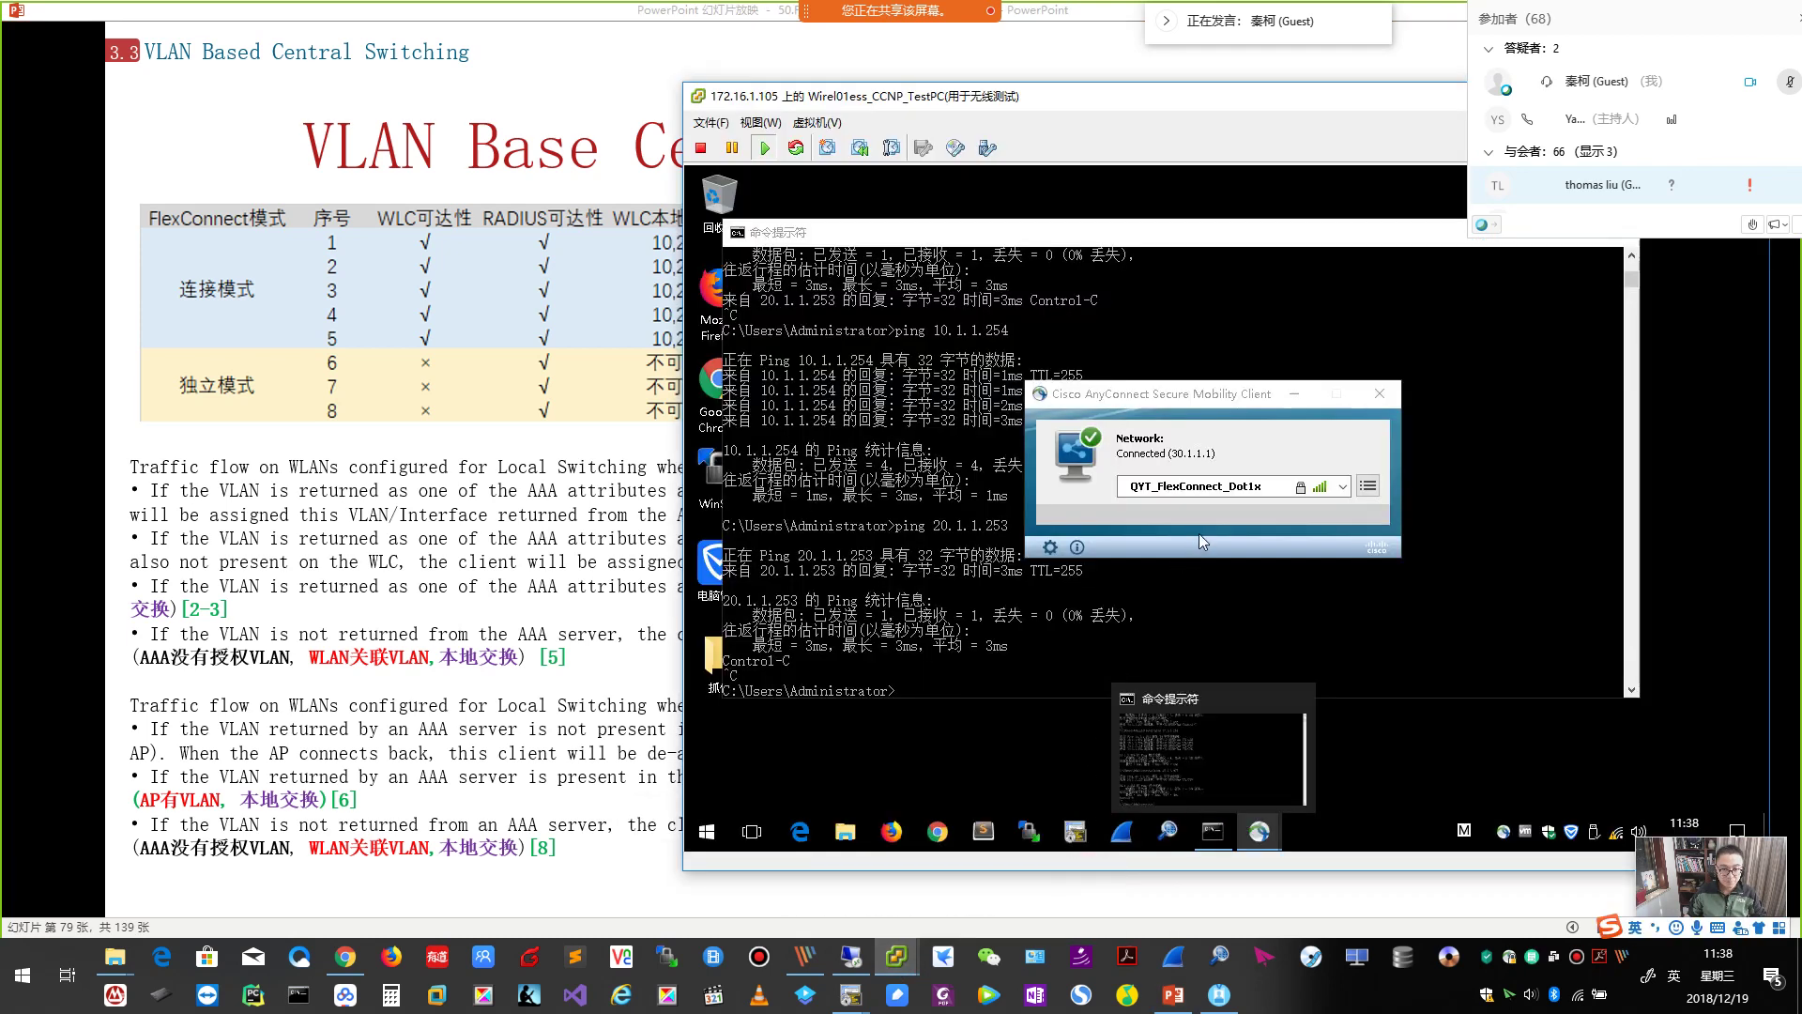
left_click(857, 1003)
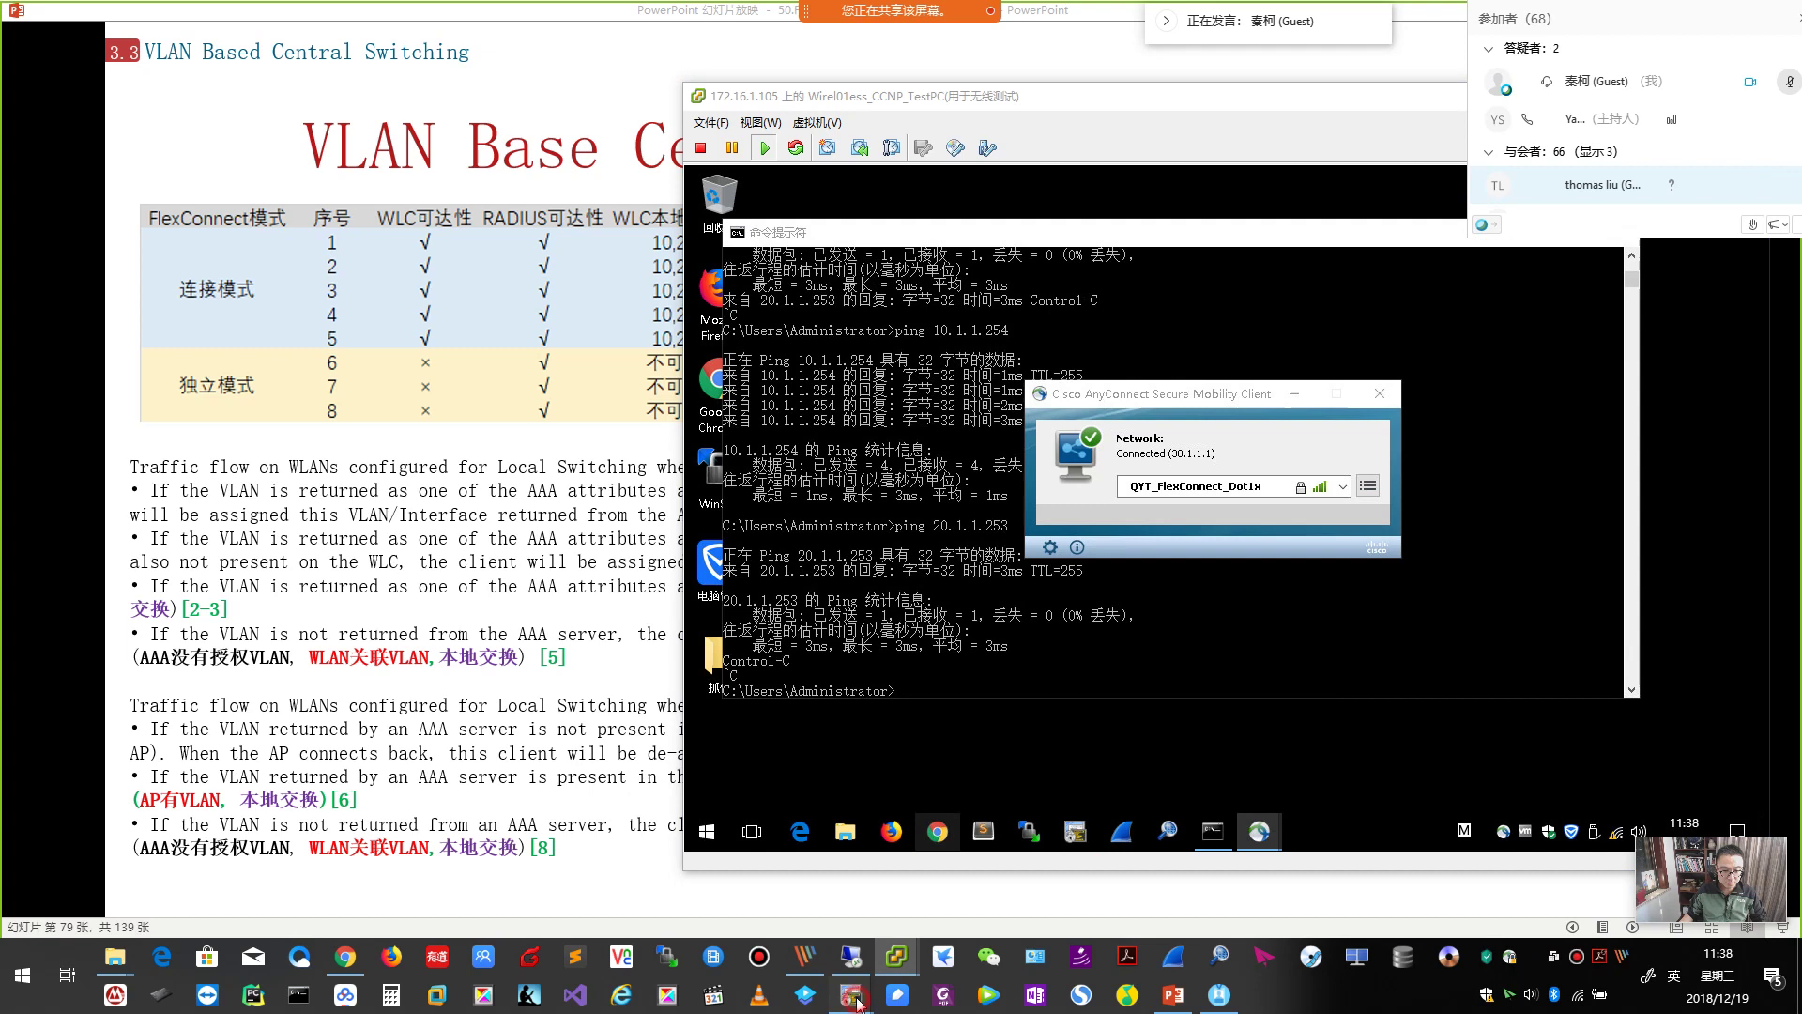
left_click(898, 929)
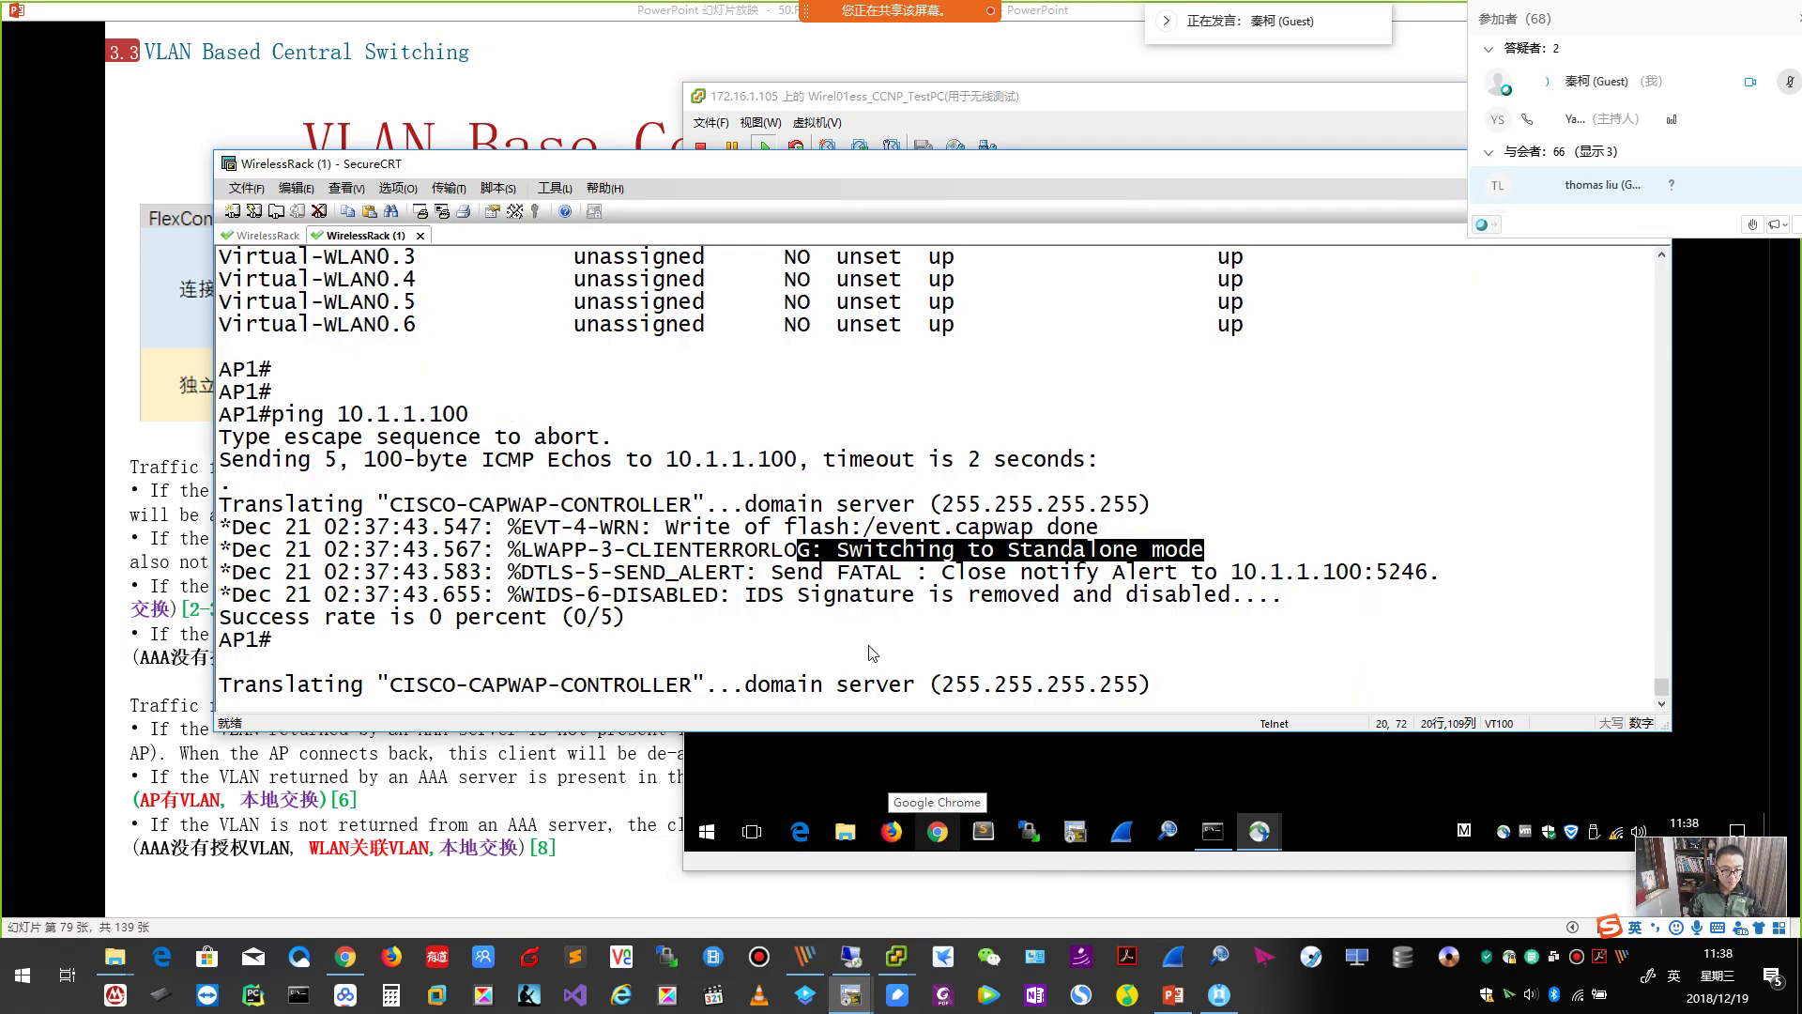
left_click(1138, 758)
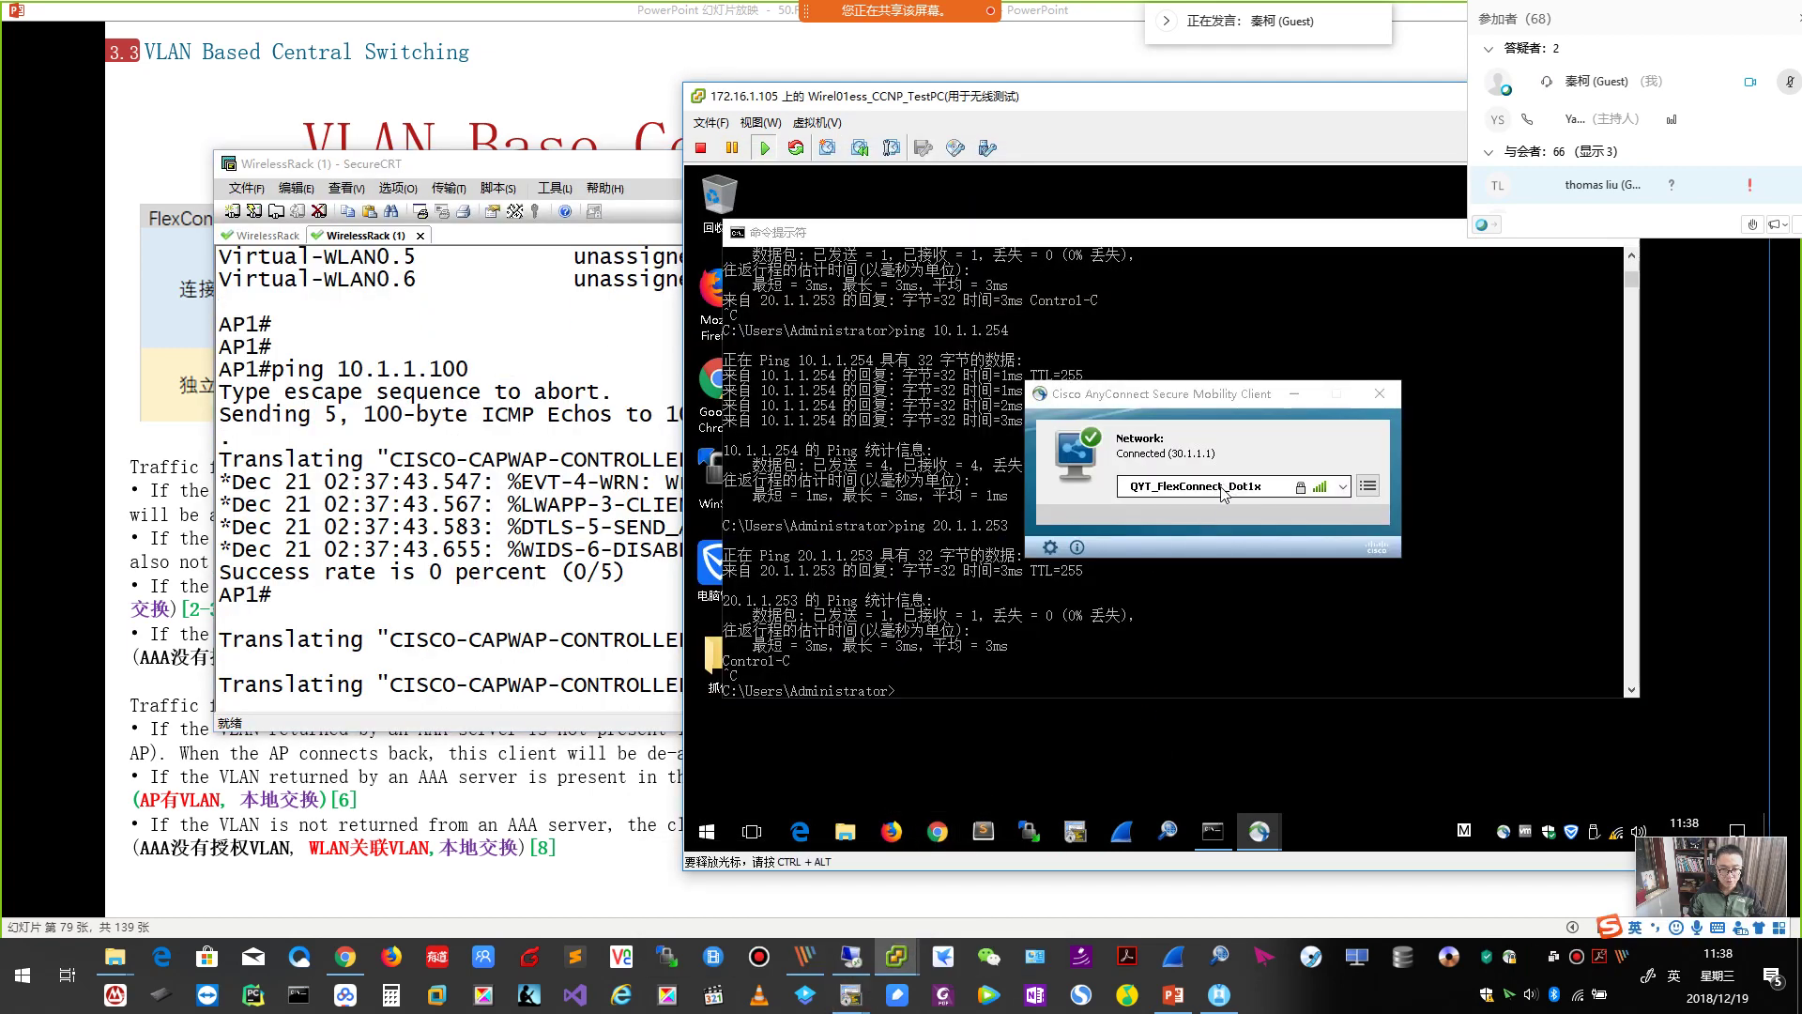
left_click(372, 21)
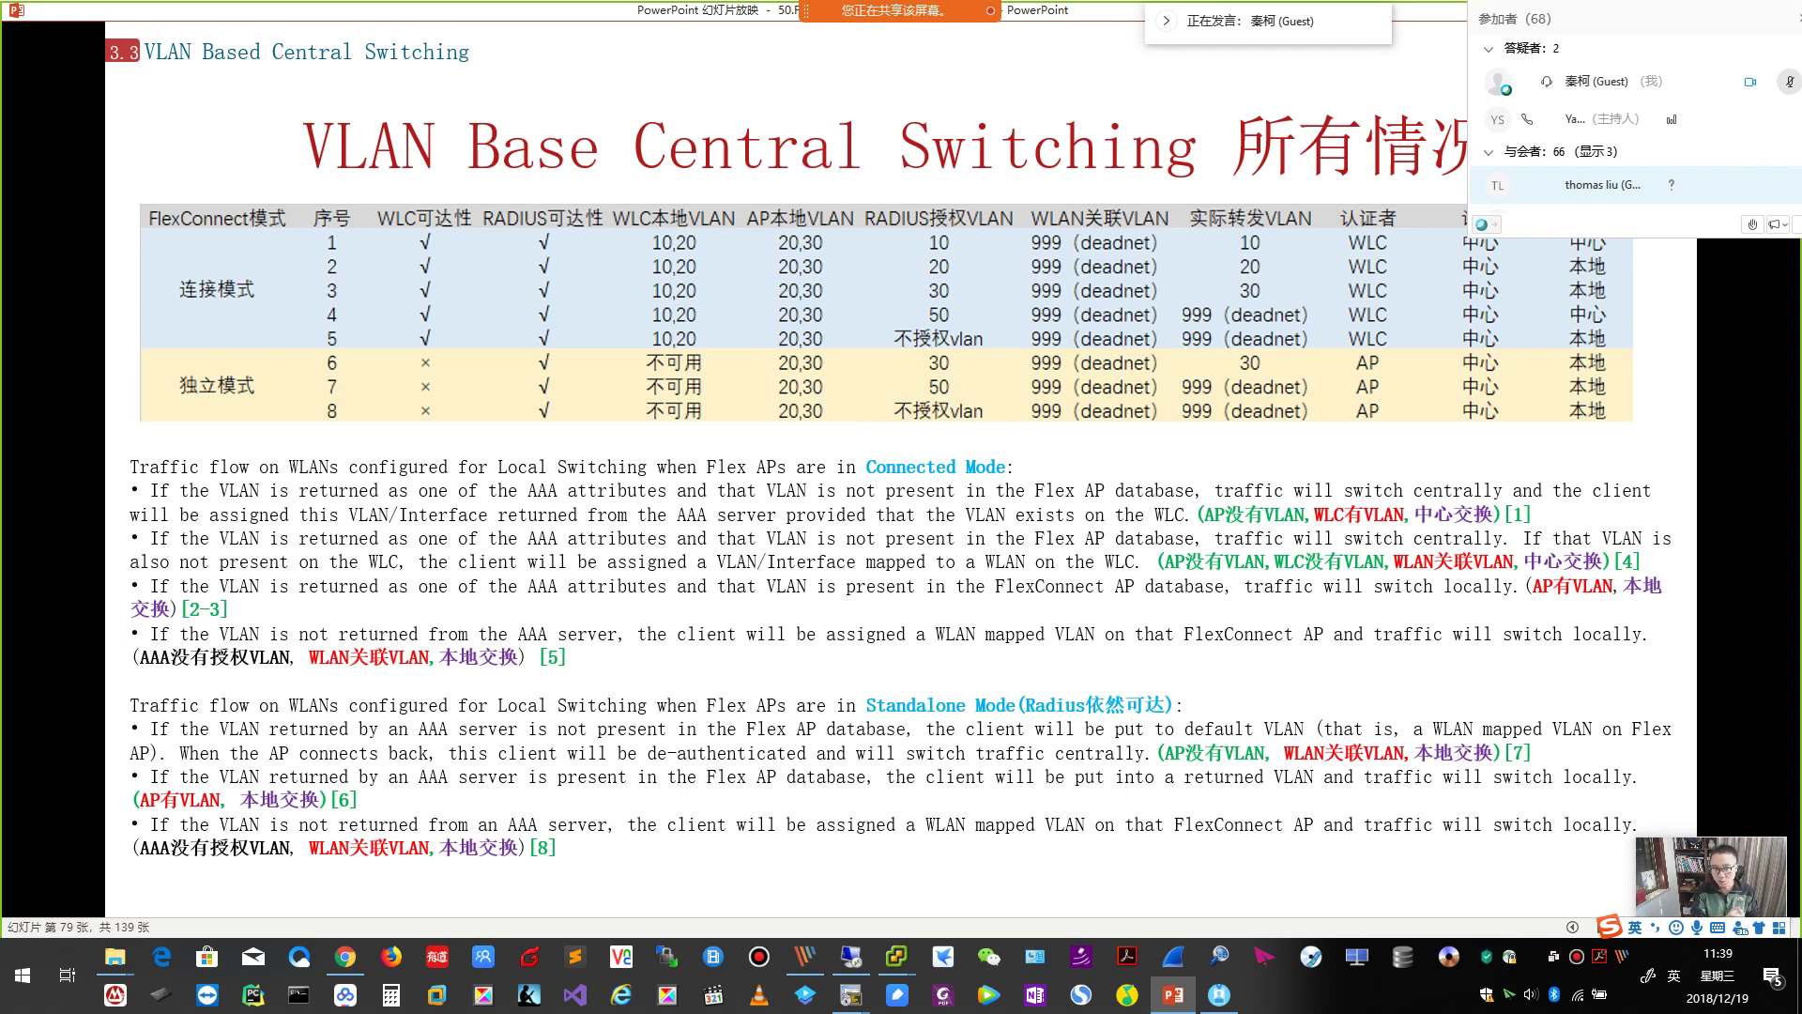
scroll(882, 751, "up", 3)
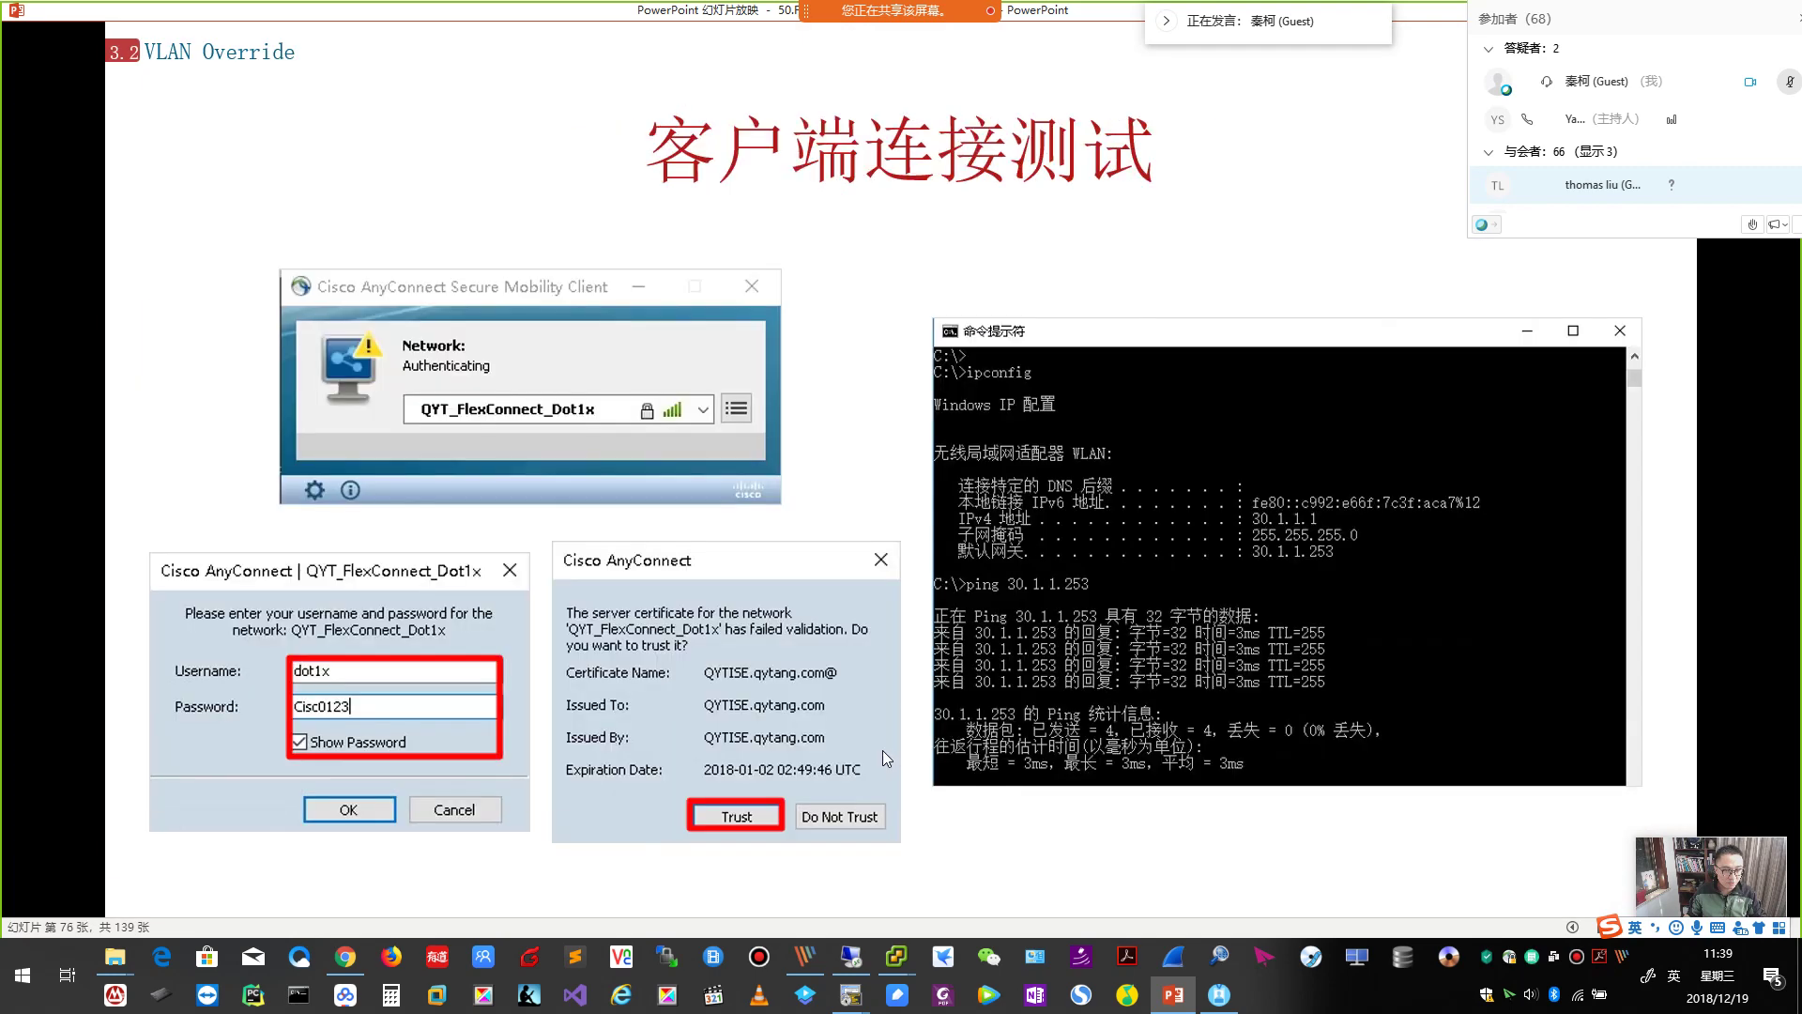